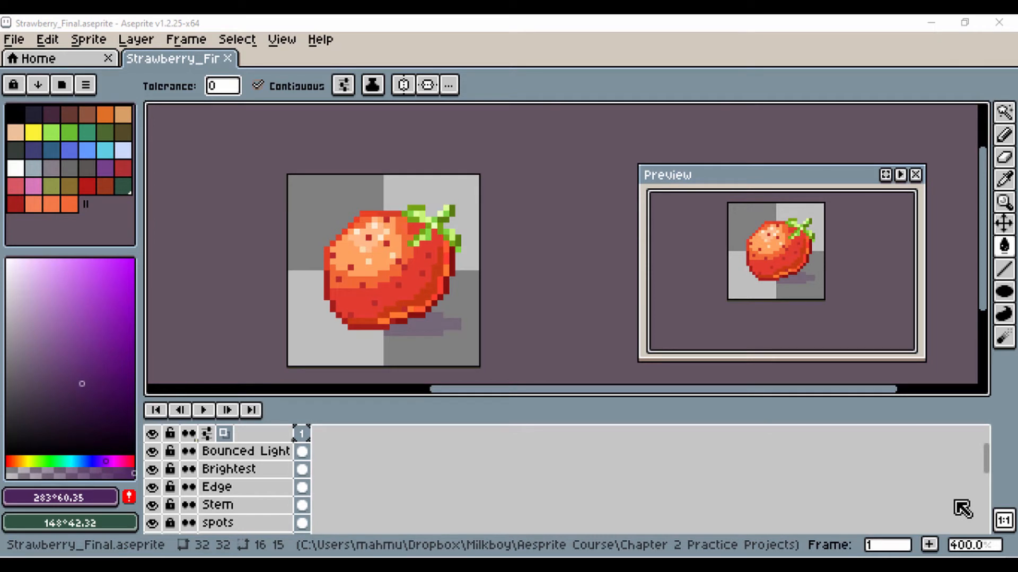
# Step: Create a new 32 × 32 px RGBA sprite with a transparent background and square pixels
pyautogui.click(10, 42)
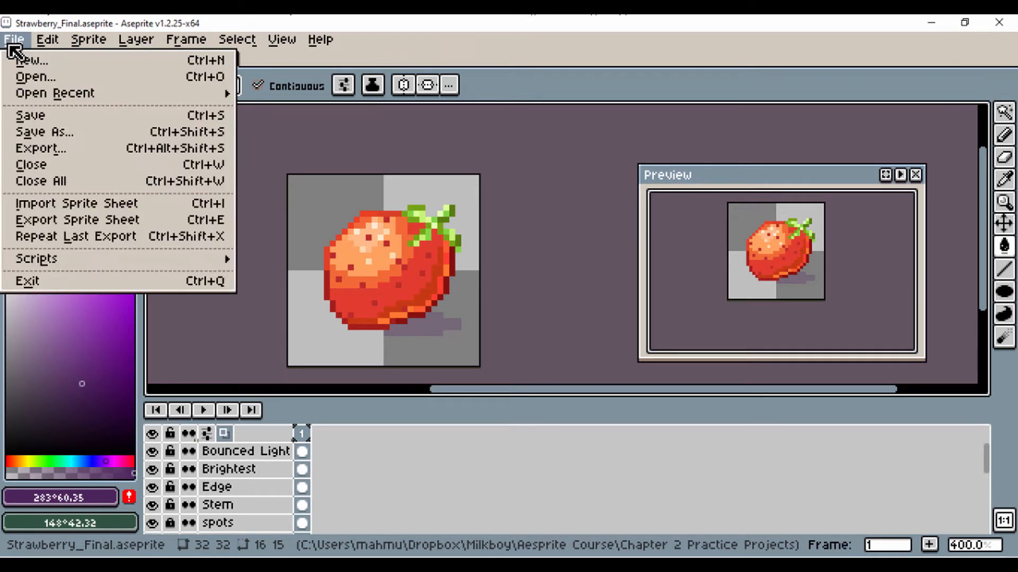
pyautogui.click(32, 61)
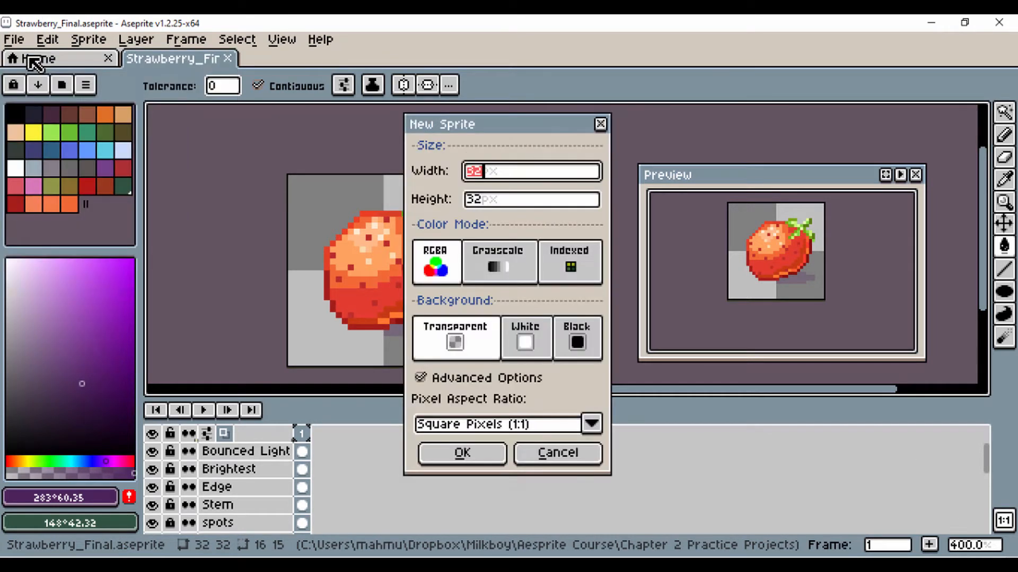
pyautogui.click(461, 451)
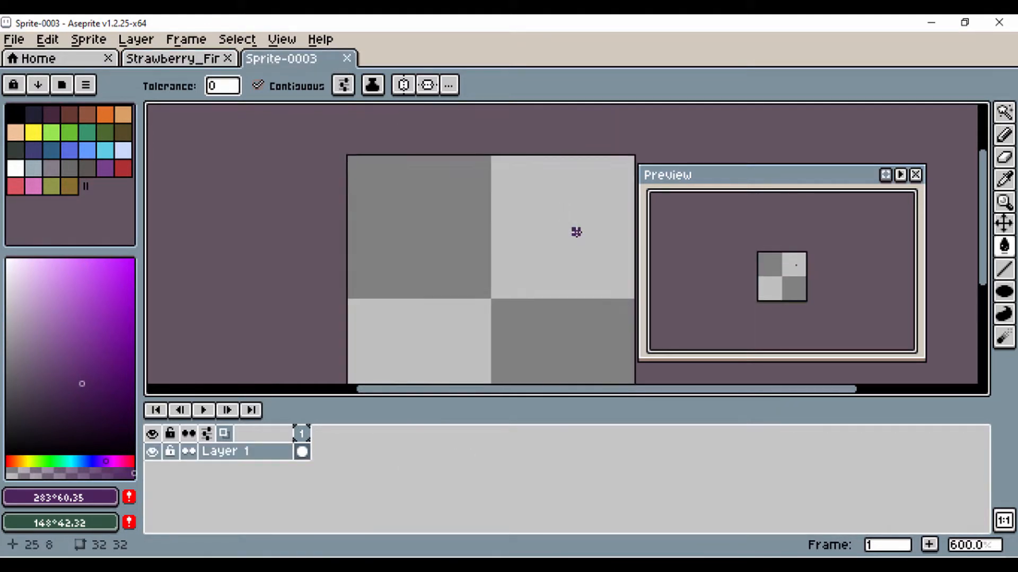
pyautogui.scroll(-1, 576, 232)
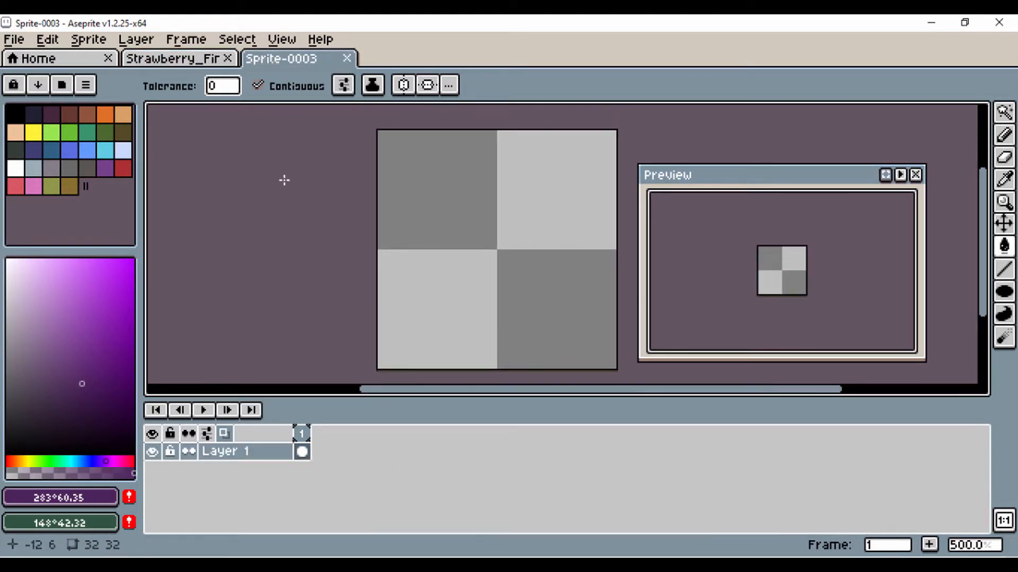
# Step: Add Pear.jpeg from the Chapter 2 Practice Projects folder as a reference layer
pyautogui.click(136, 40)
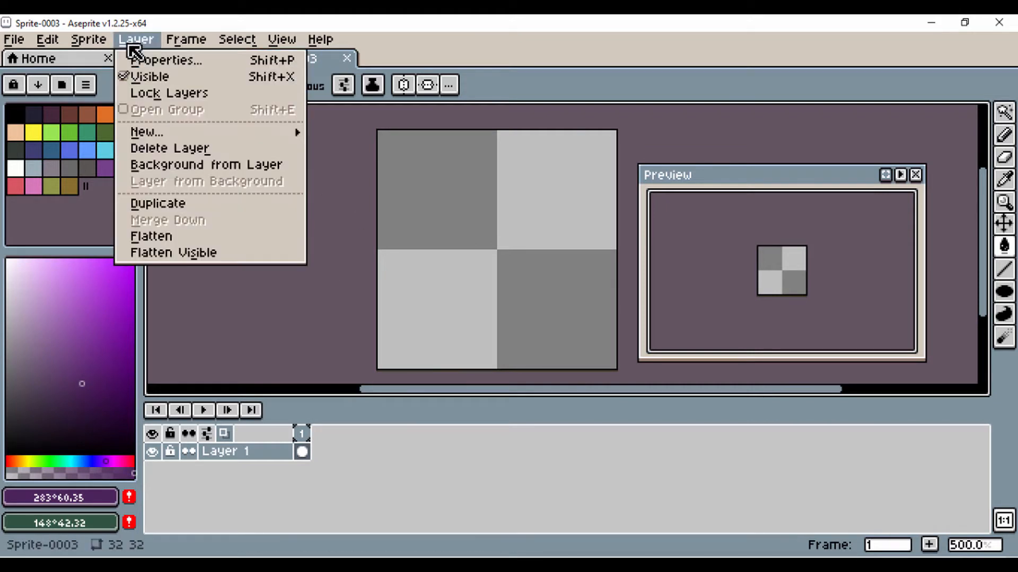
pyautogui.moveTo(170, 130)
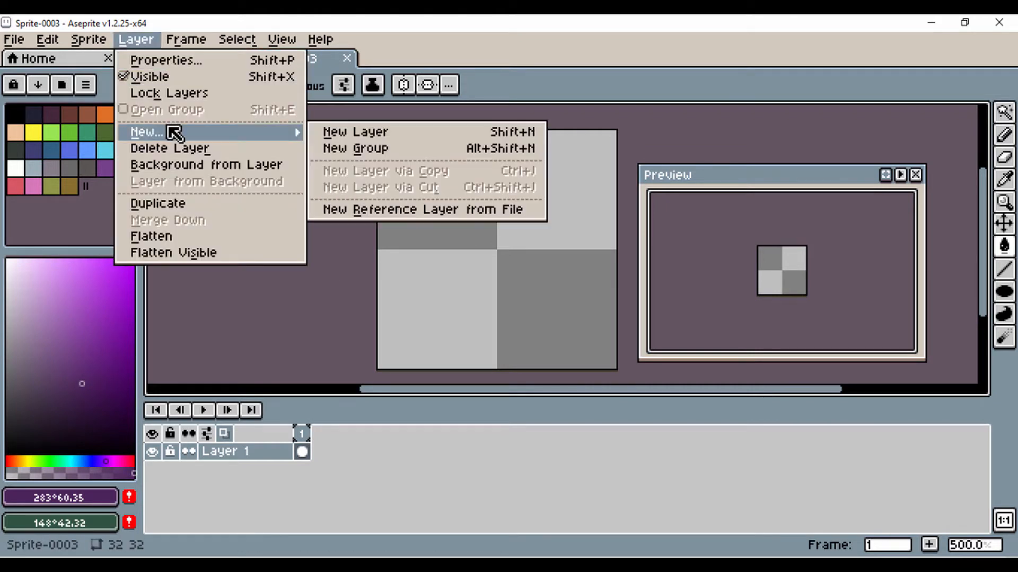
pyautogui.click(345, 211)
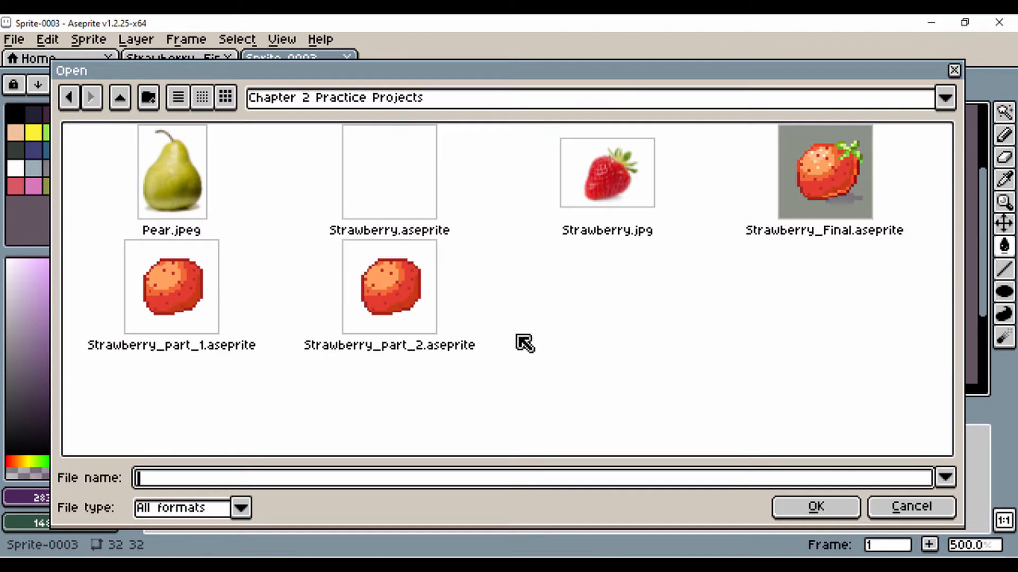
pyautogui.click(169, 219)
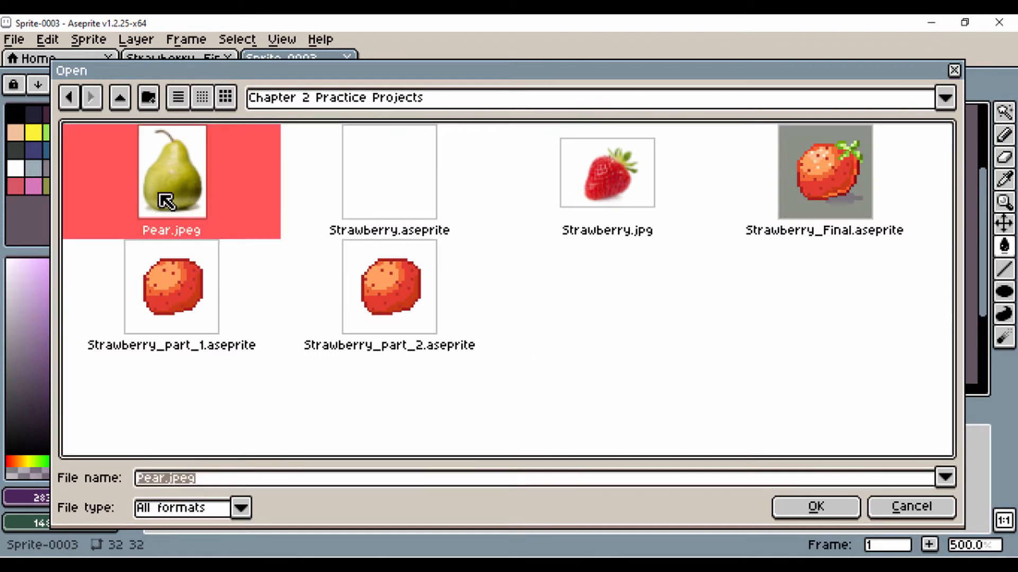
pyautogui.click(799, 507)
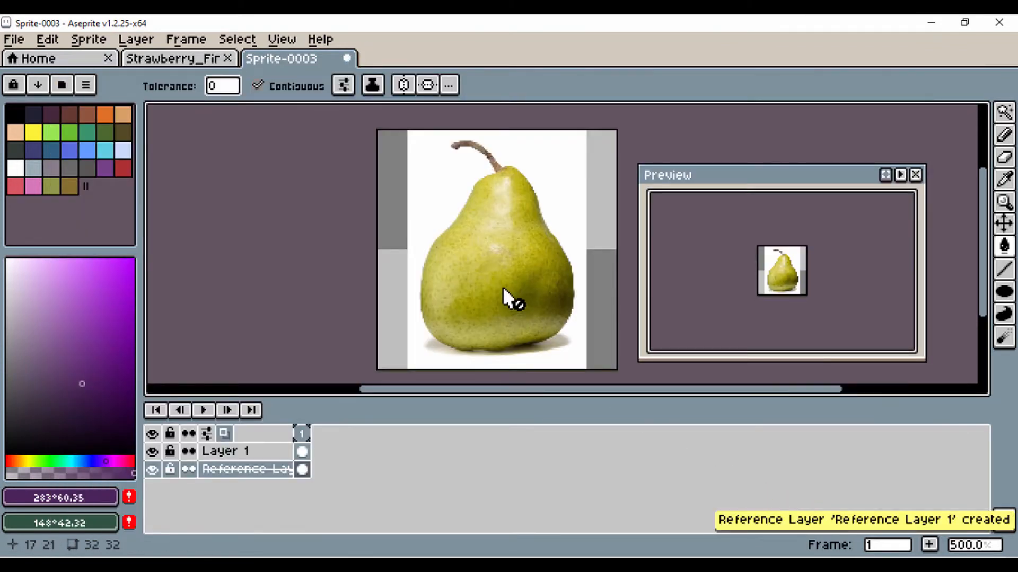
# Step: Sample the pear photo's yellow-green tones with the Eyedropper and compare them with the two bright green palette swatches
pyautogui.scroll(2, 501, 284)
pyautogui.moveTo(502, 286); pyautogui.dragTo(493, 345)
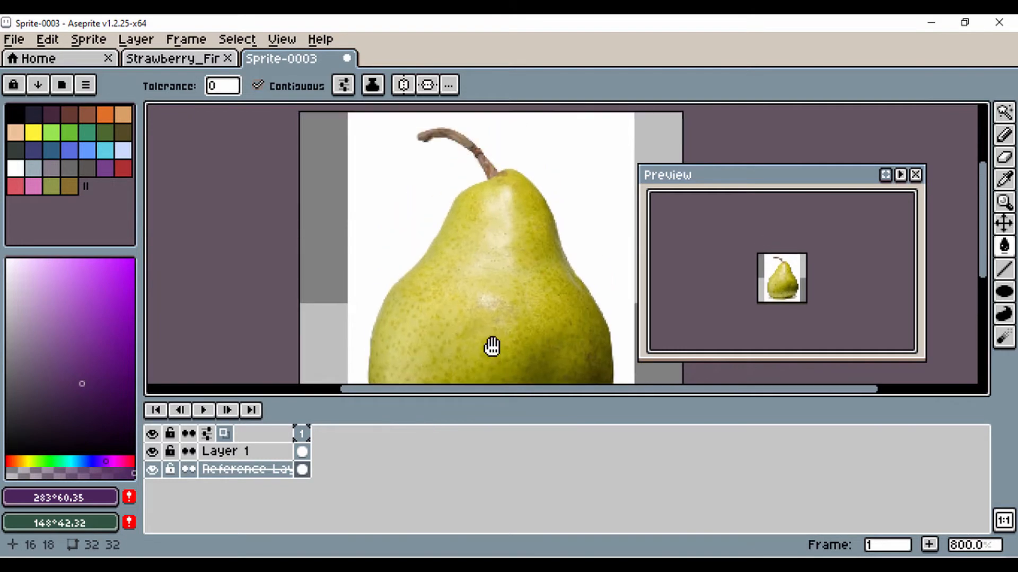
pyautogui.scroll(3, 500, 270)
pyautogui.scroll(2, 494, 272)
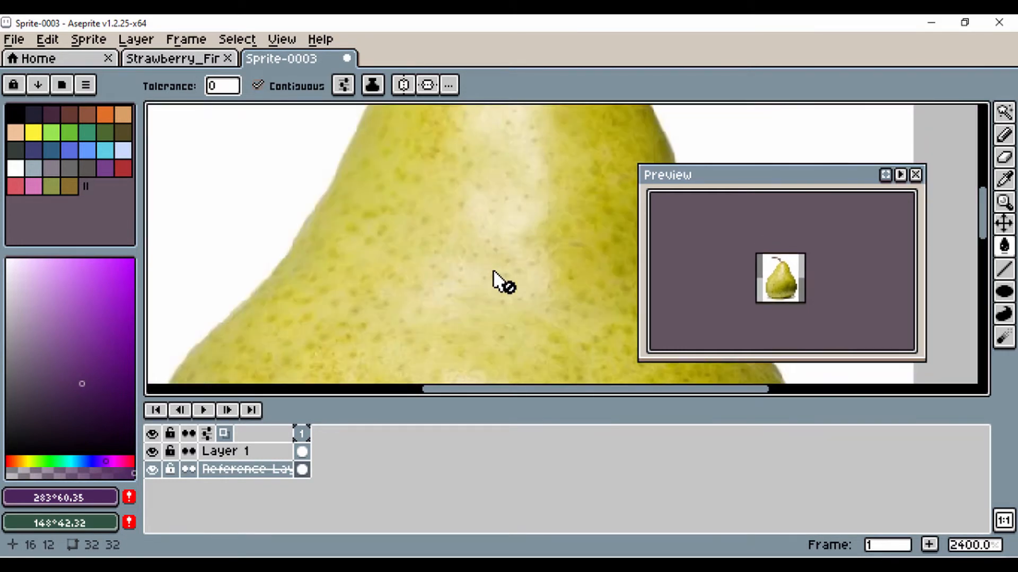
pyautogui.scroll(-2, 493, 272)
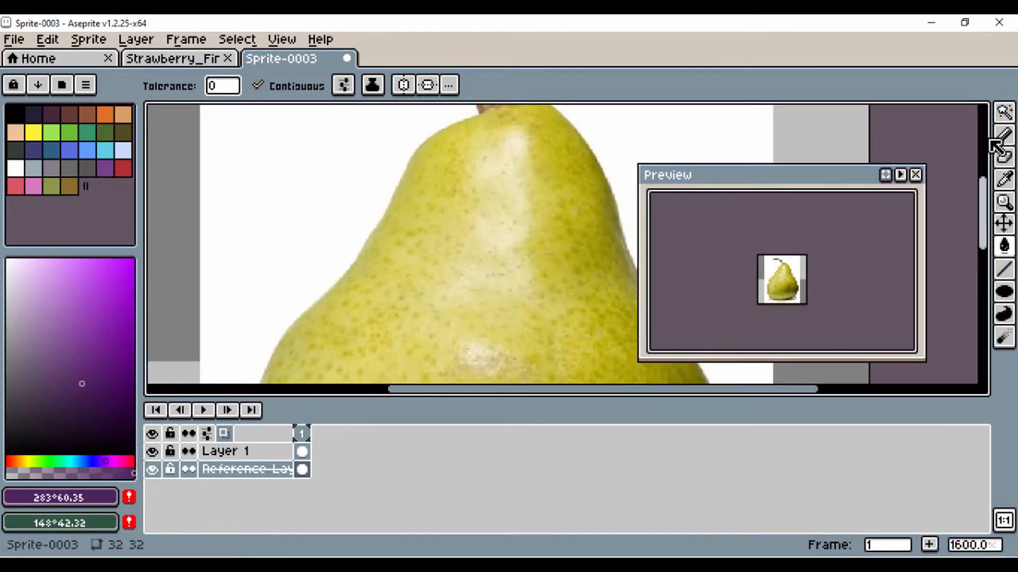
pyautogui.click(1004, 179)
pyautogui.moveTo(535, 162); pyautogui.dragTo(554, 253)
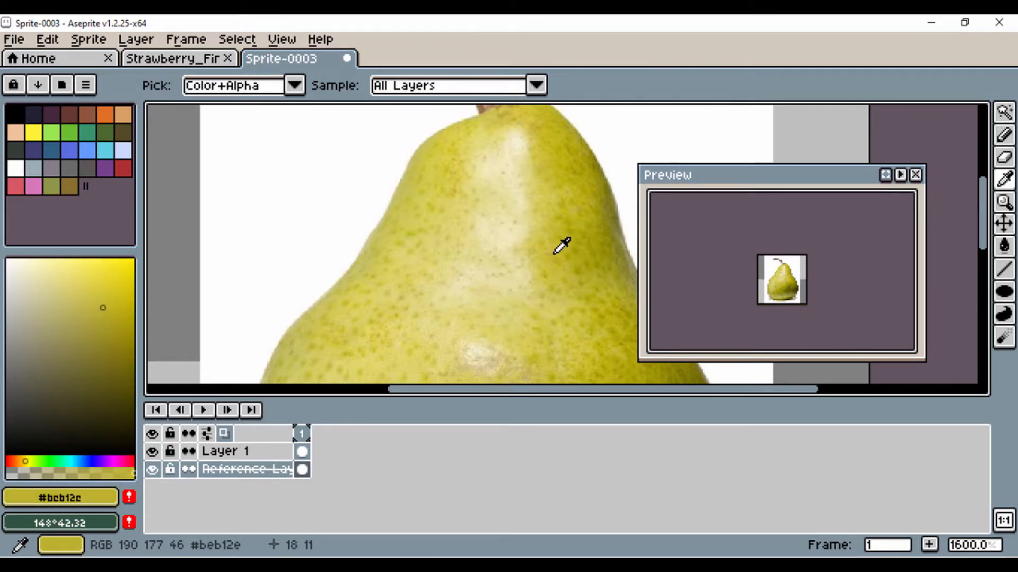
pyautogui.click(51, 133)
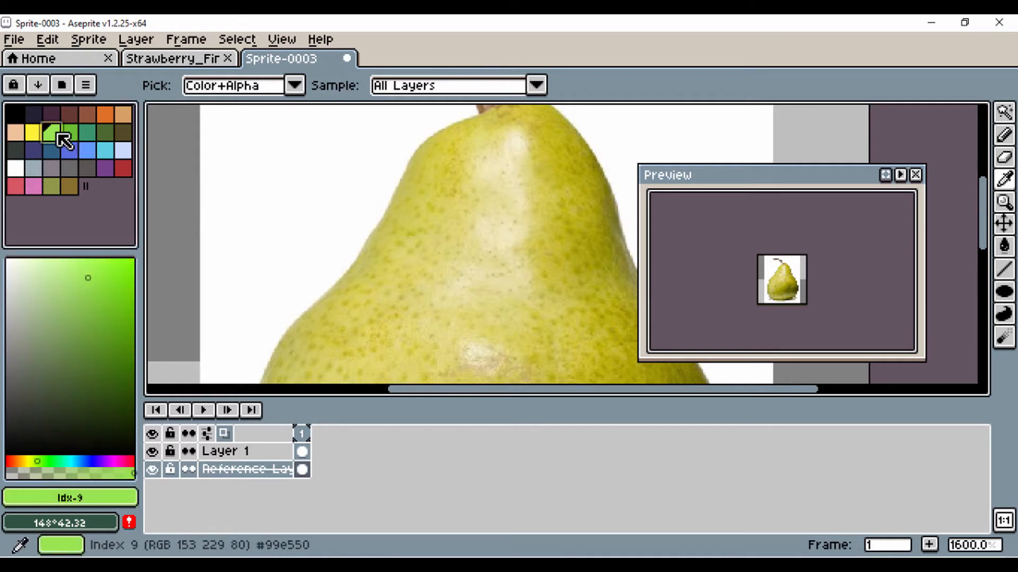
pyautogui.click(70, 135)
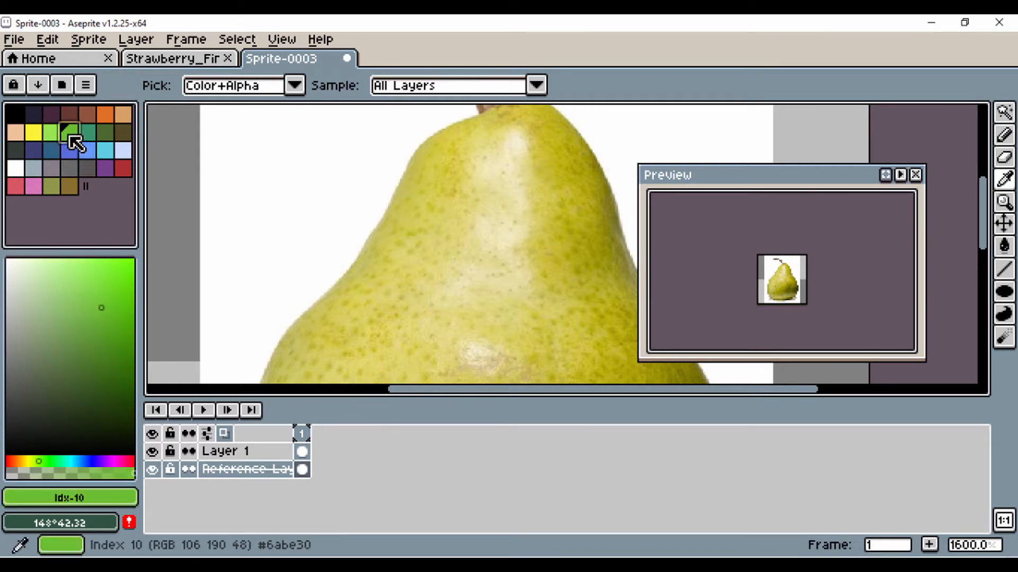
pyautogui.moveTo(540, 288); pyautogui.dragTo(569, 215)
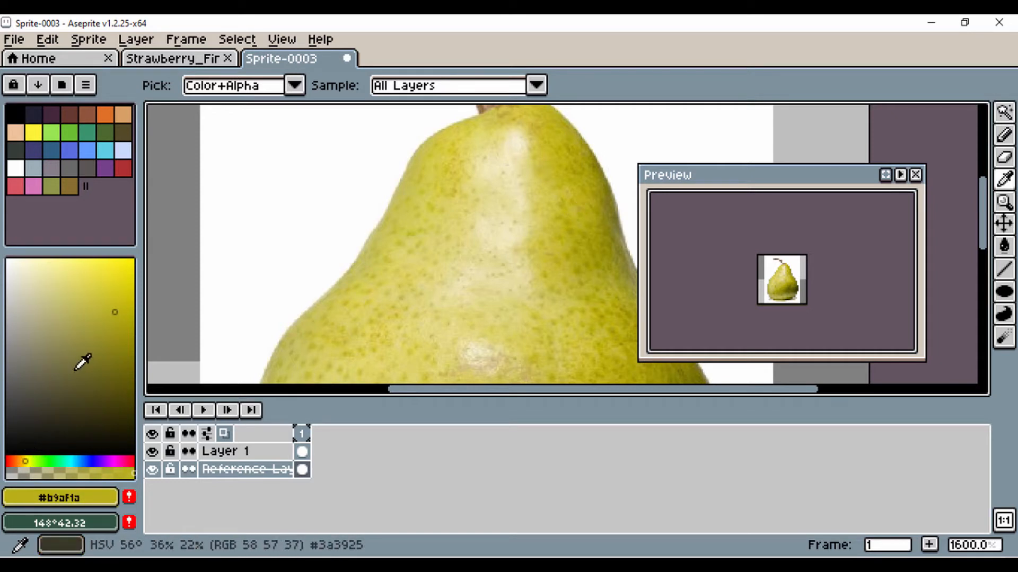
# Step: Try a warmer hue of 46° for the sampled colour and sample the pear's body tones again
pyautogui.click(19, 461)
pyautogui.moveTo(20, 461); pyautogui.dragTo(24, 462)
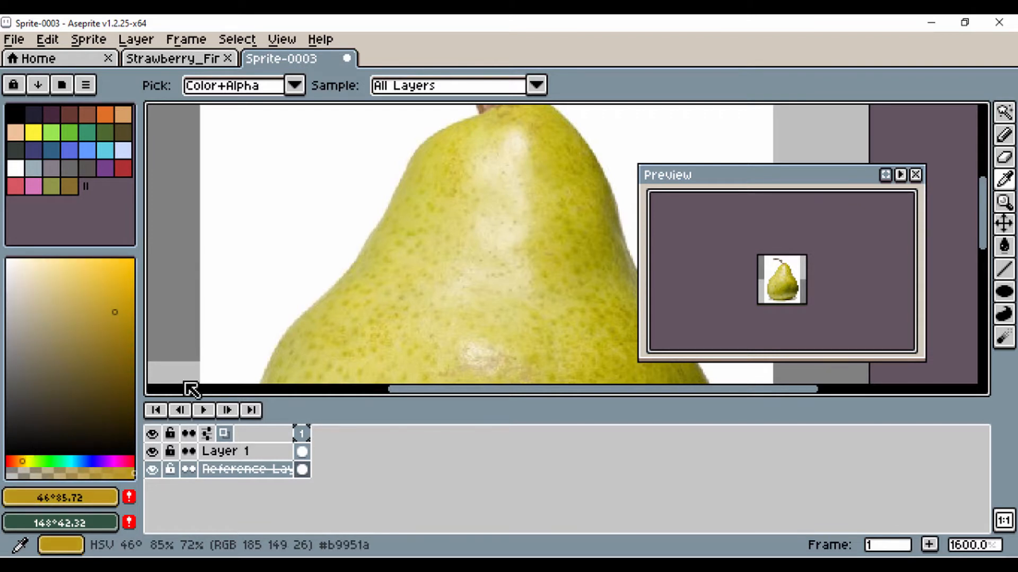
pyautogui.moveTo(336, 339); pyautogui.dragTo(504, 277)
pyautogui.scroll(-2, 508, 290)
pyautogui.scroll(-2, 506, 266)
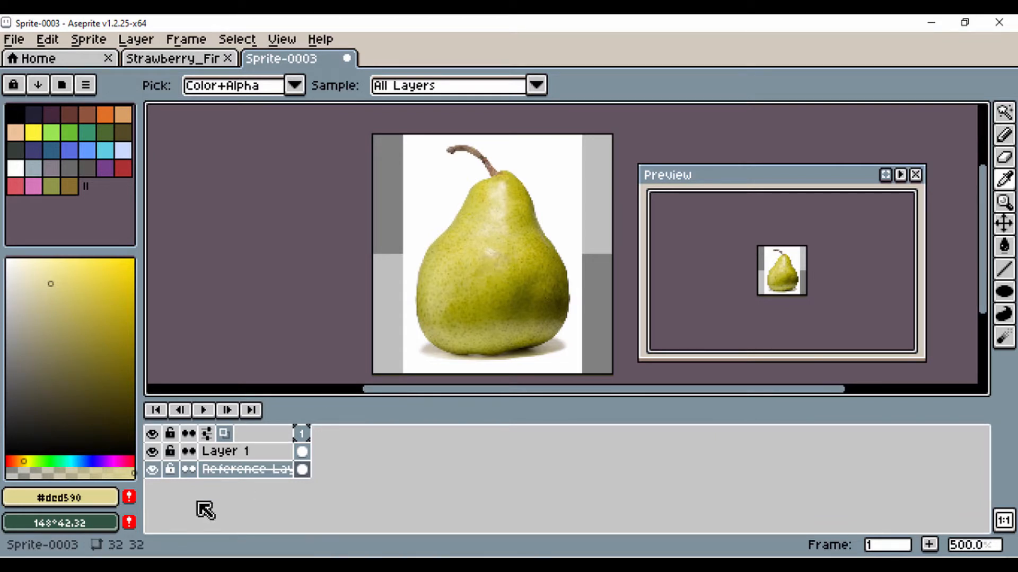
# Step: Lower the reference layer's opacity to 47
pyautogui.doubleClick(212, 473)
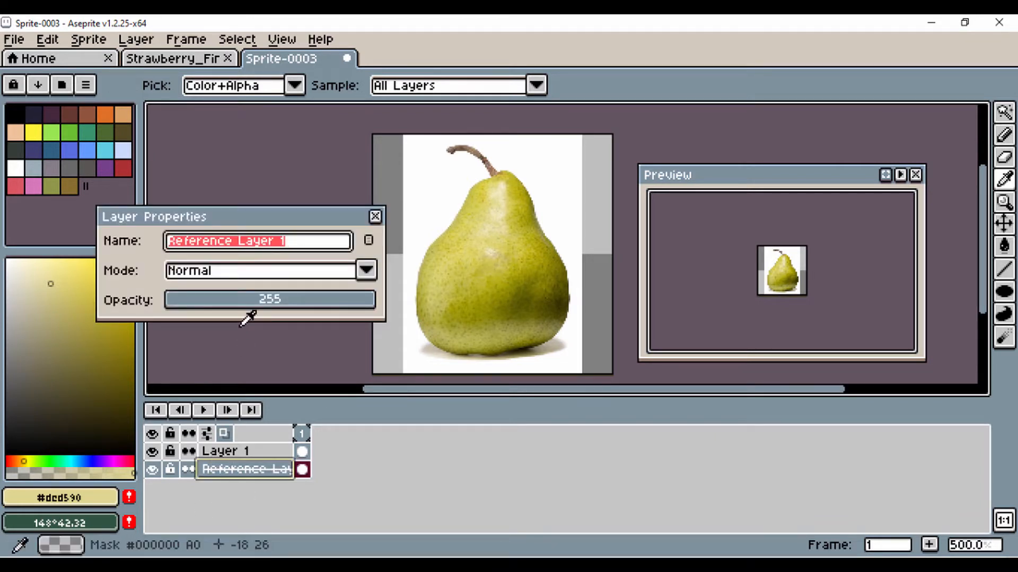
pyautogui.click(239, 303)
pyautogui.click(211, 302)
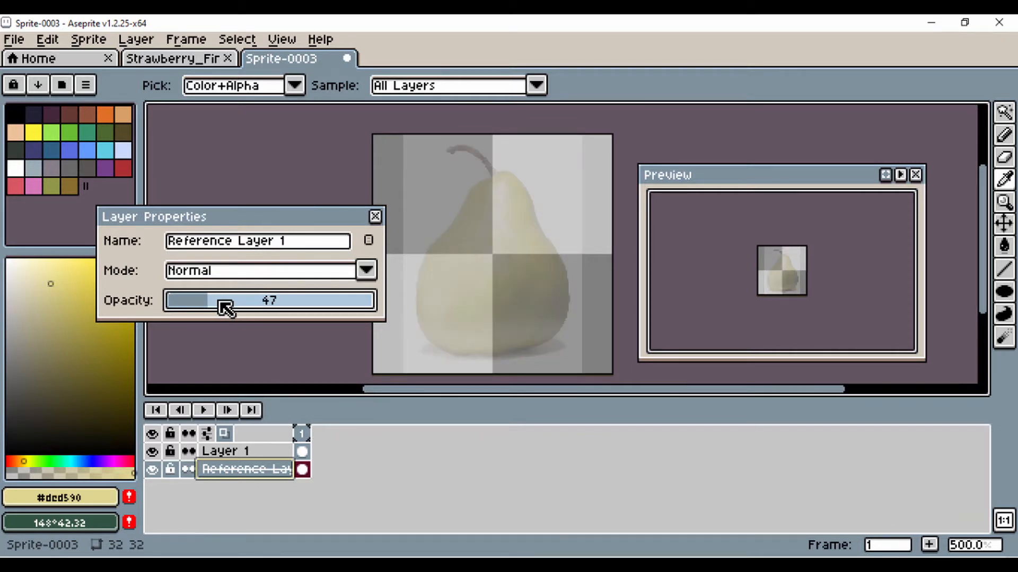
pyautogui.click(375, 216)
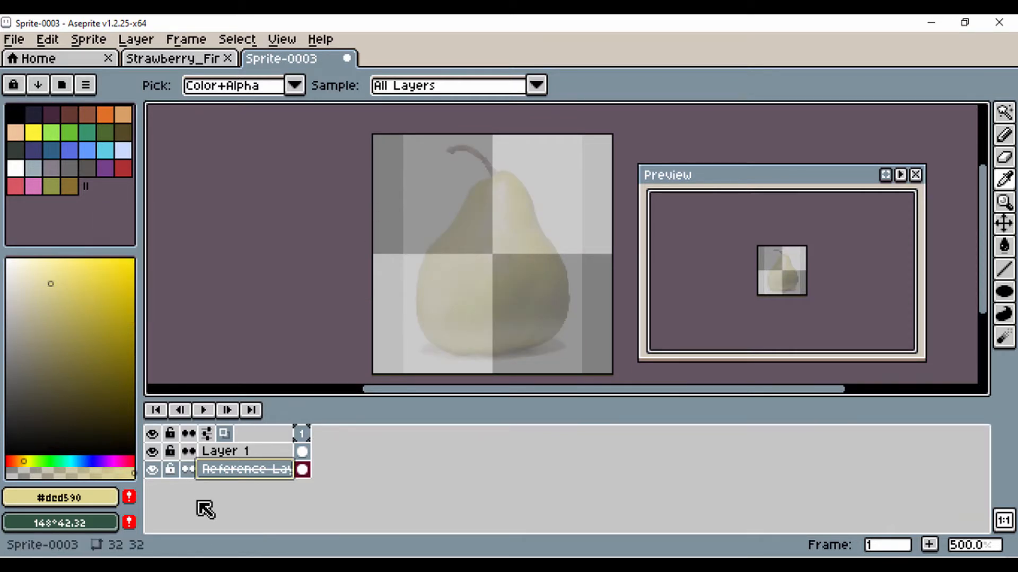
# Step: Lock the reference layer and check its visibility by hiding it and showing it again
pyautogui.click(169, 472)
pyautogui.click(153, 472)
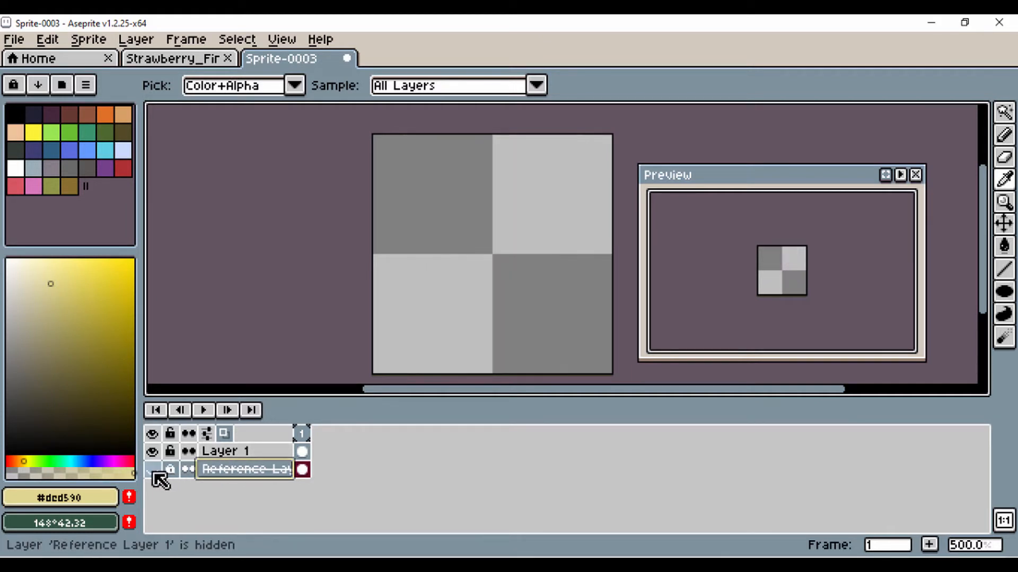
pyautogui.click(154, 471)
# Step: Rename Layer 1 as fill
pyautogui.click(222, 453)
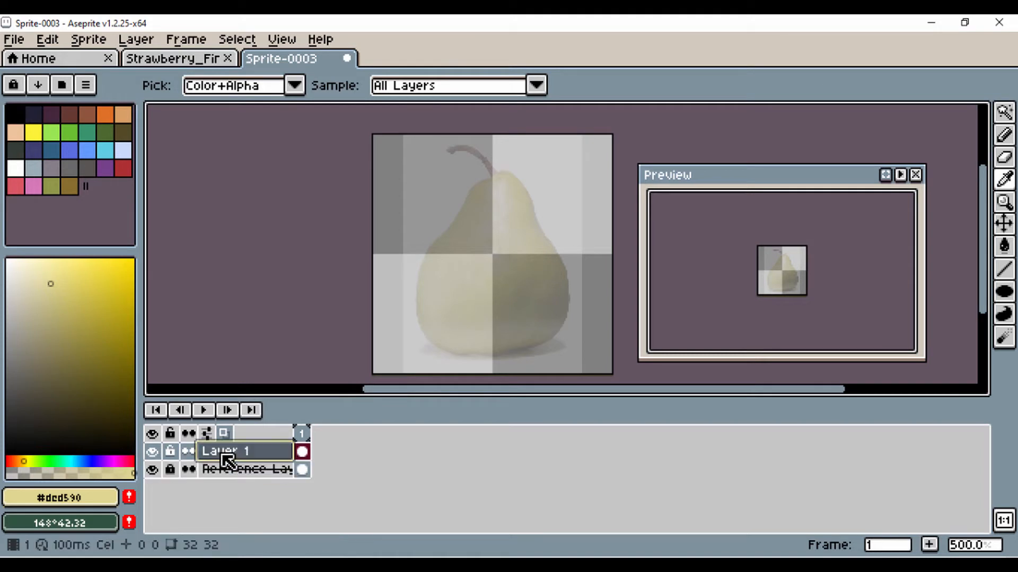
pyautogui.doubleClick(225, 455)
pyautogui.write('fill')
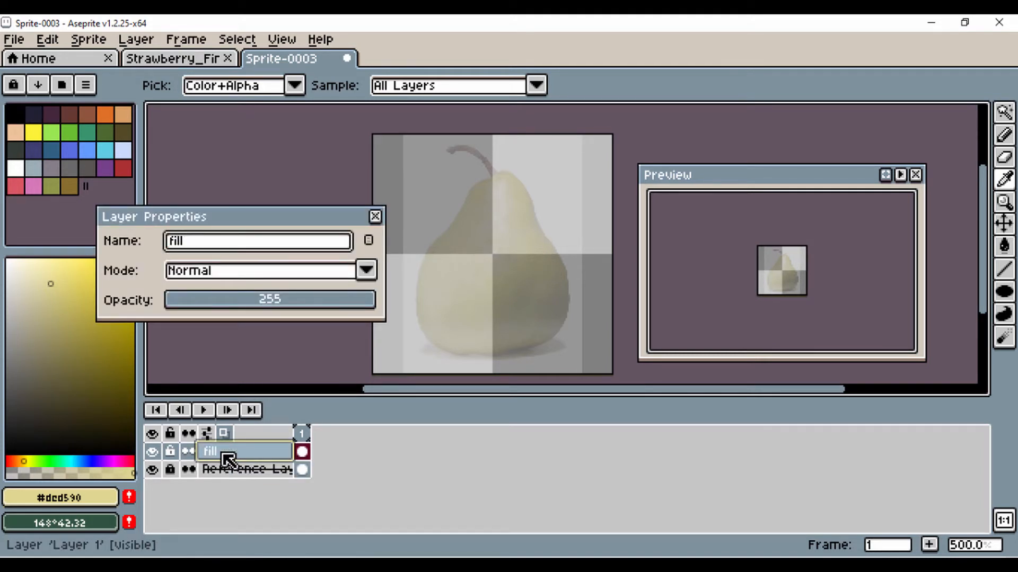
pyautogui.press('Return')
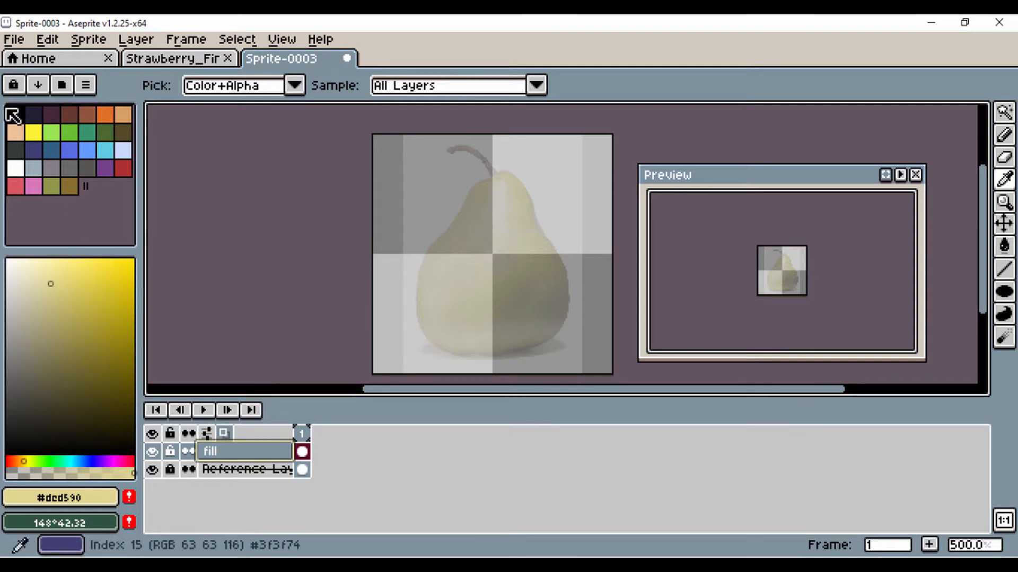
pyautogui.click(25, 41)
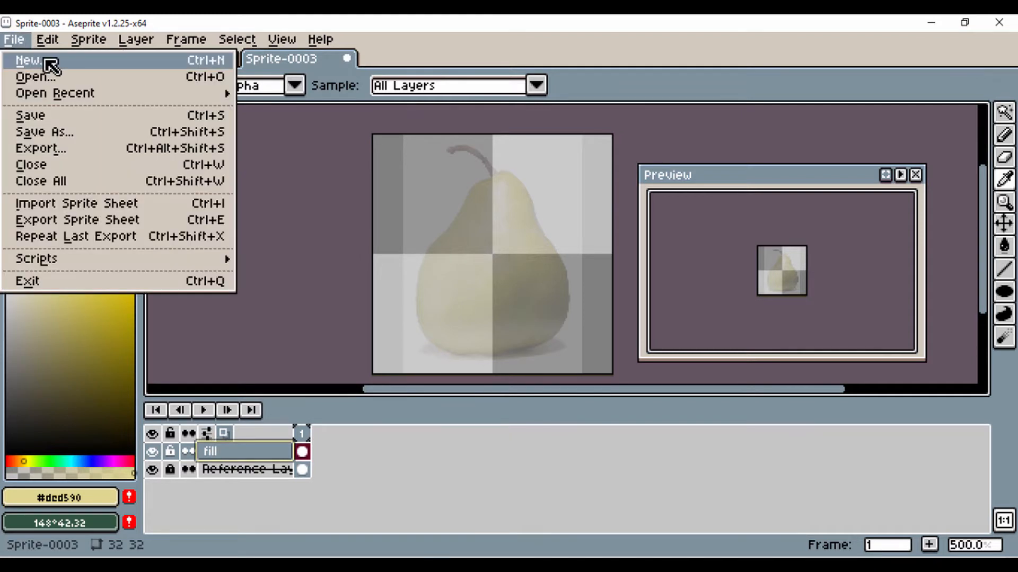
pyautogui.click(33, 60)
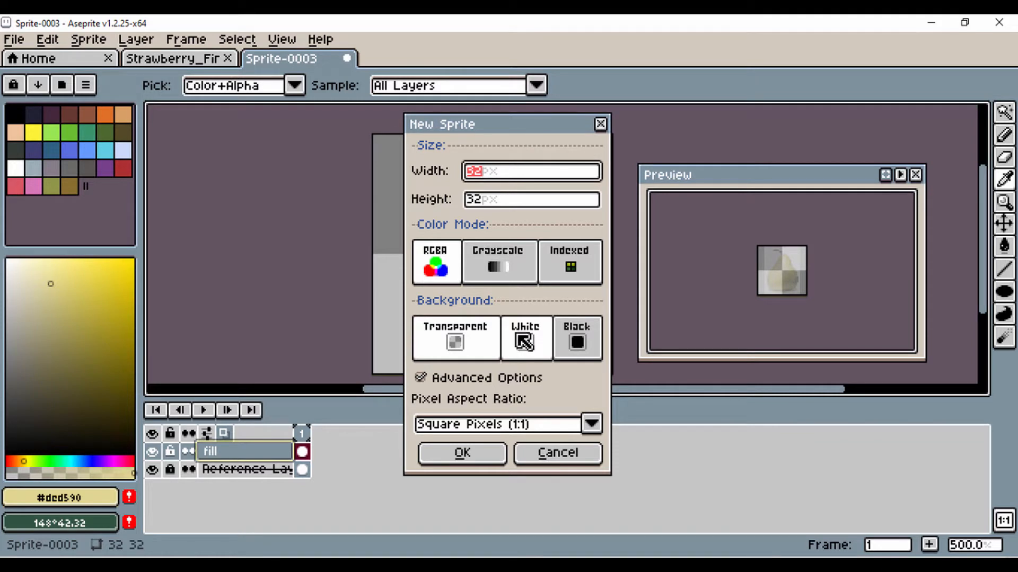
pyautogui.click(557, 456)
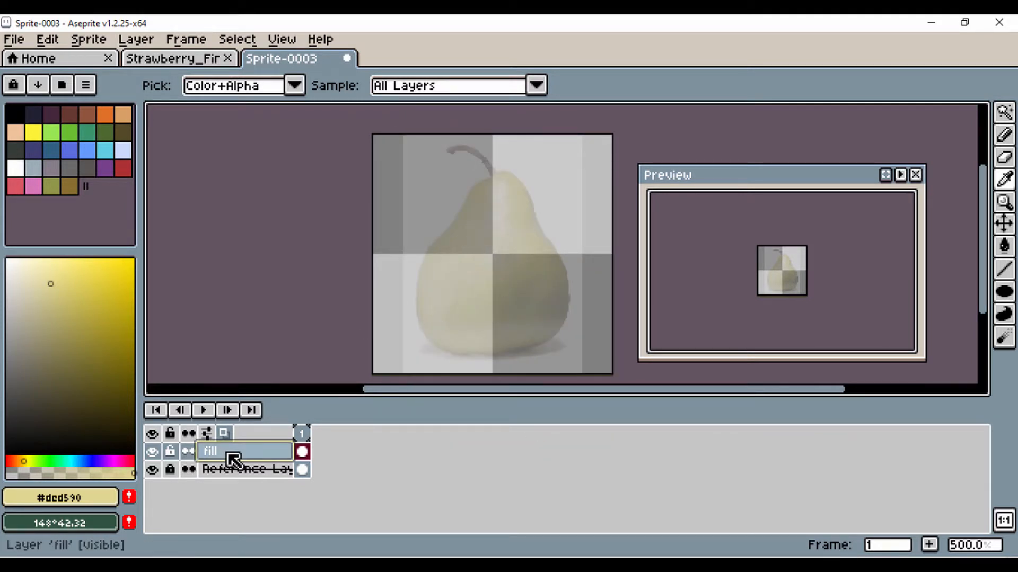
# Step: Choose a light grey (#adada7) and flood the whole canvas on the fill layer with the Paint Bucket
pyautogui.click(12, 313)
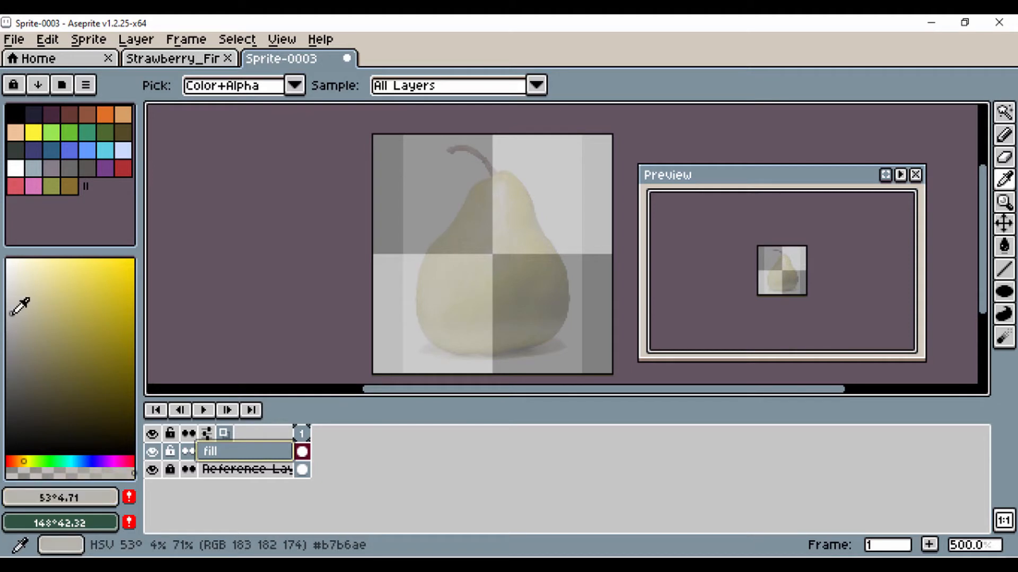
pyautogui.moveTo(11, 315); pyautogui.dragTo(9, 322)
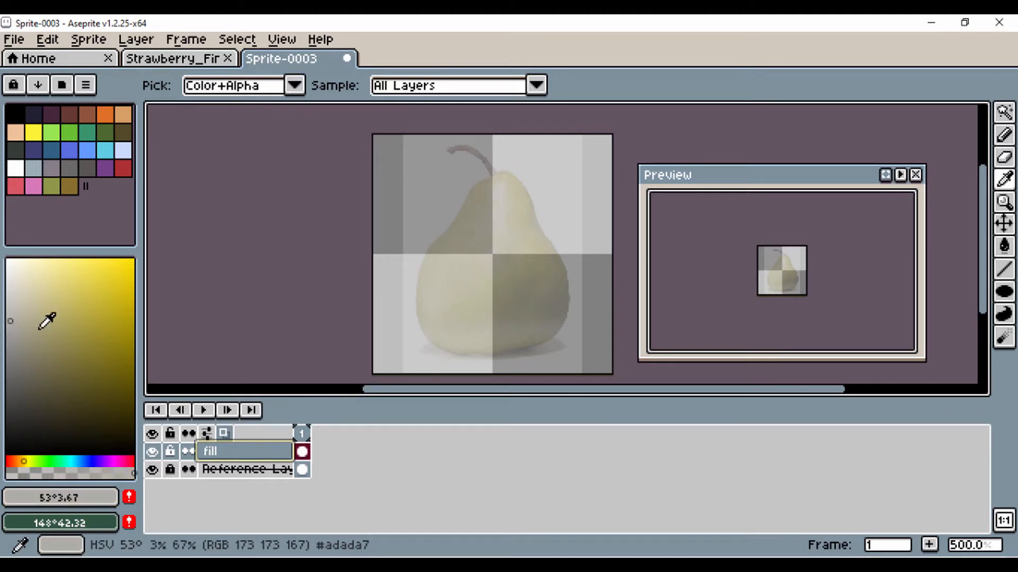
pyautogui.click(1003, 245)
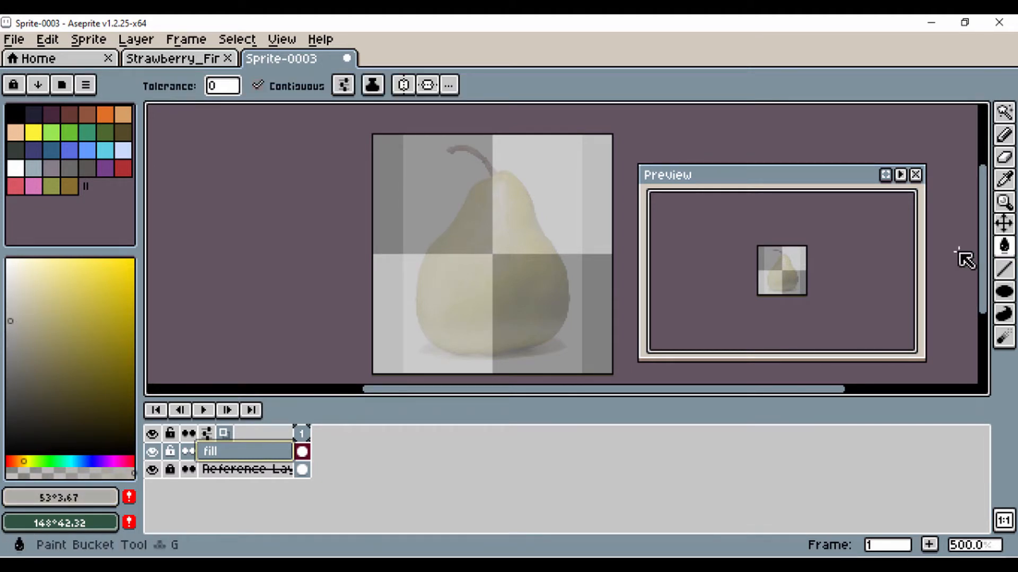
pyautogui.click(540, 289)
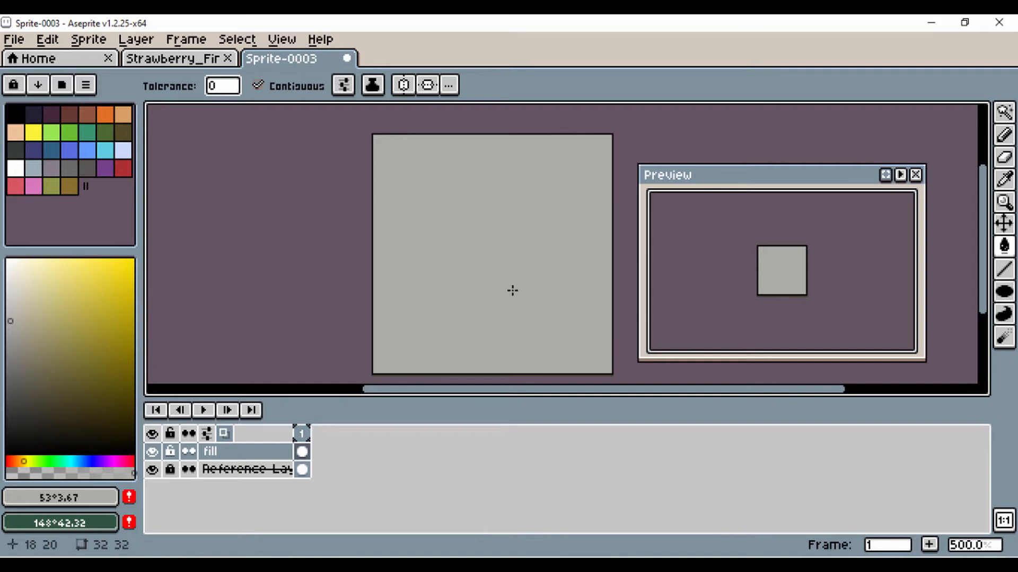
# Step: Add a new layer above the fill layer, lock fill, and rename the new layer as Outline
pyautogui.hotkey('shift', 'n')
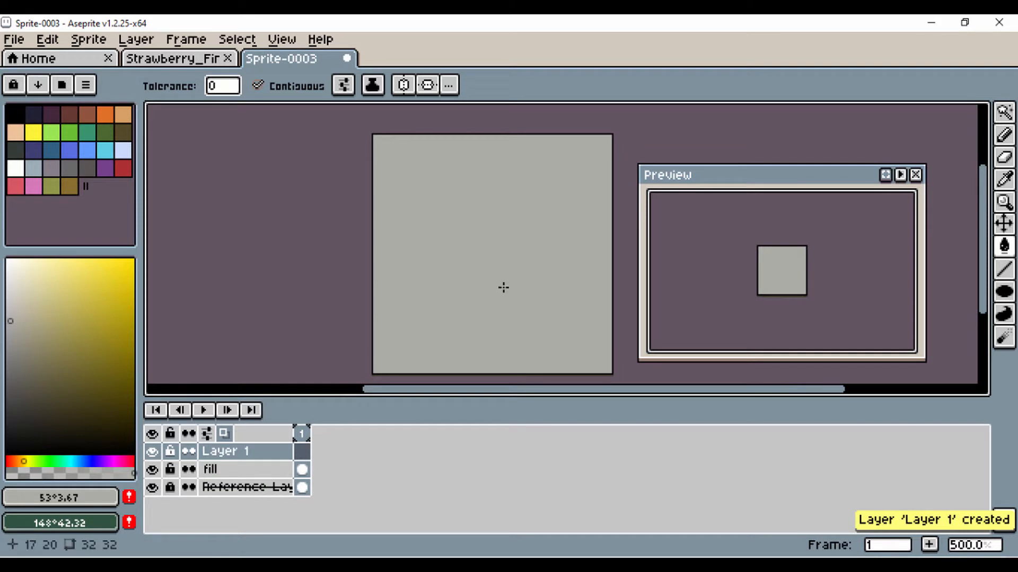
pyautogui.click(169, 469)
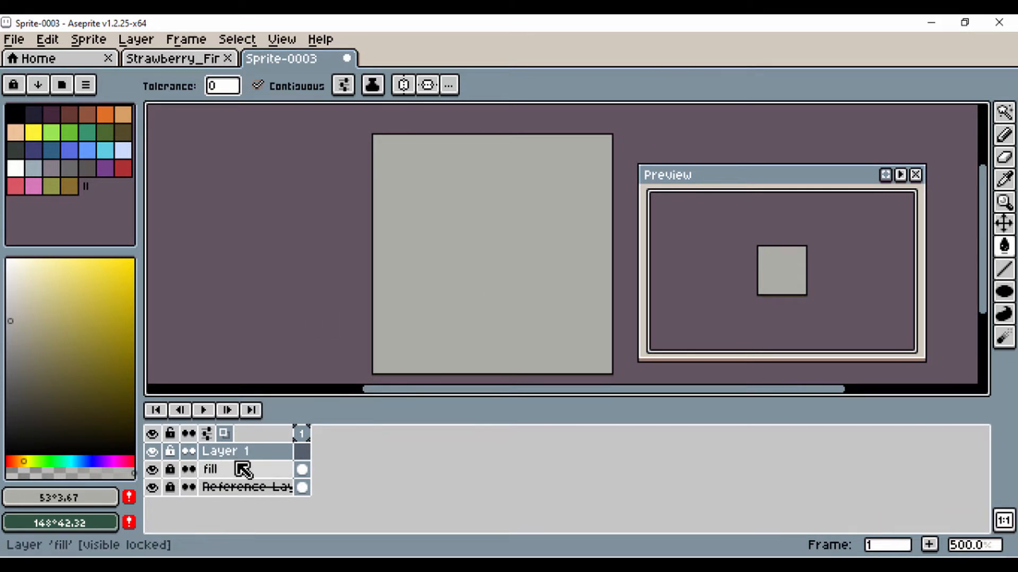
pyautogui.doubleClick(238, 455)
pyautogui.write('Outline')
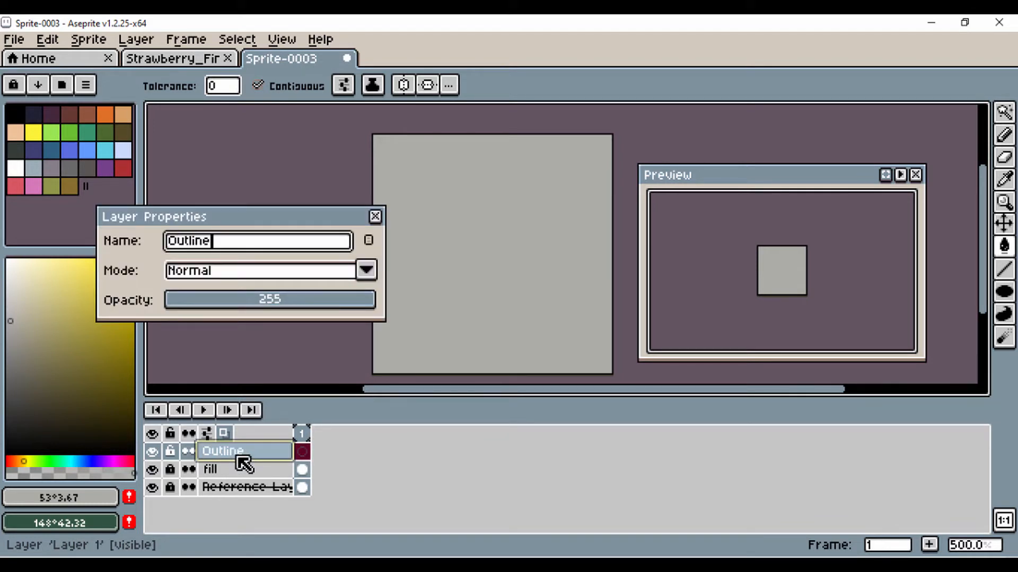
pyautogui.press('Return')
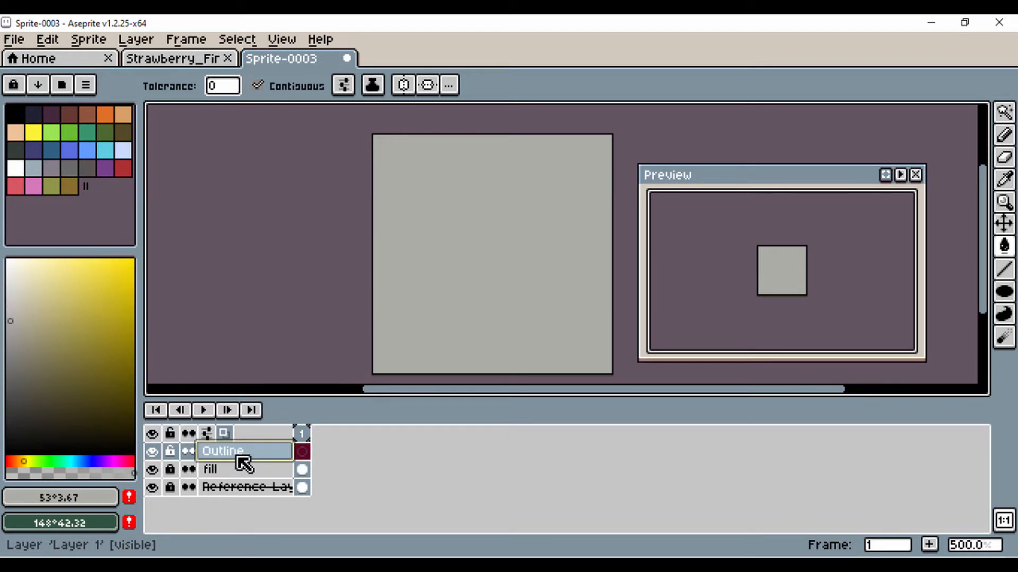
# Step: Hide the fill layer briefly to view the pear reference, hide the reference layer, and show fill again
pyautogui.click(152, 472)
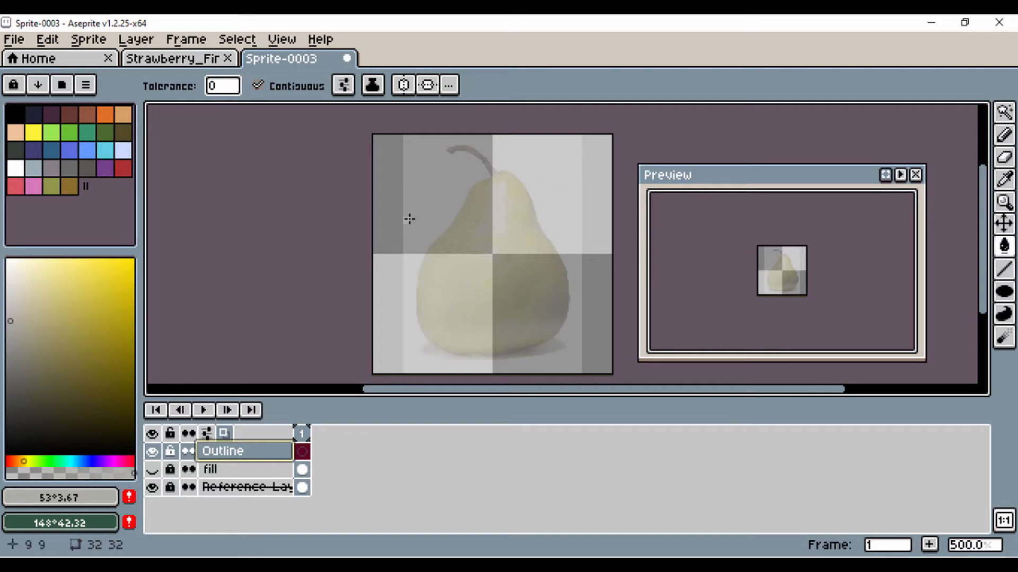
pyautogui.click(153, 488)
pyautogui.click(153, 470)
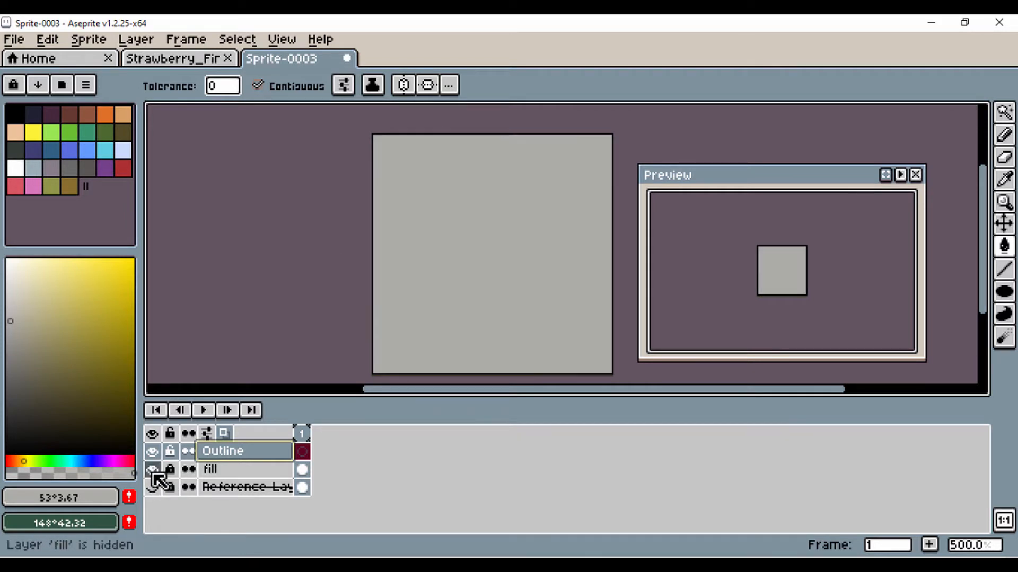
# Step: Turn on symmetry across the vertical centre axis and choose dark grey (#504e42) as the outline colour
pyautogui.click(409, 85)
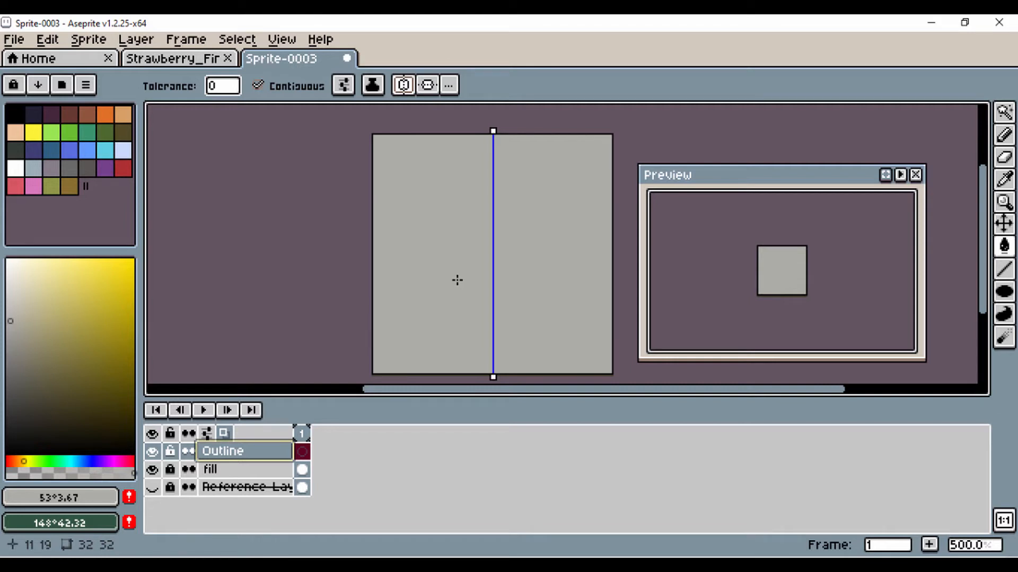
pyautogui.click(37, 383)
pyautogui.click(22, 393)
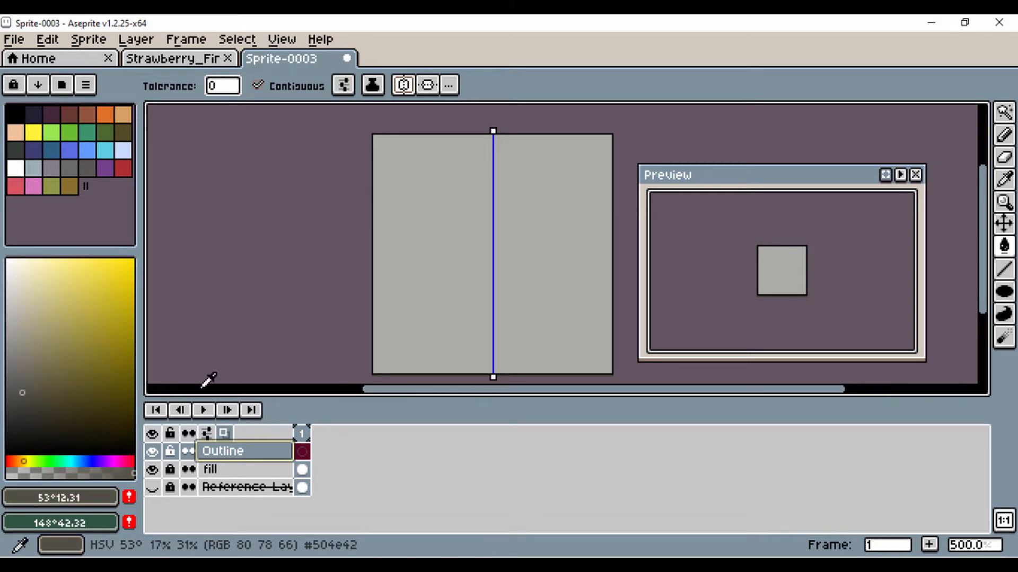
pyautogui.click(488, 355)
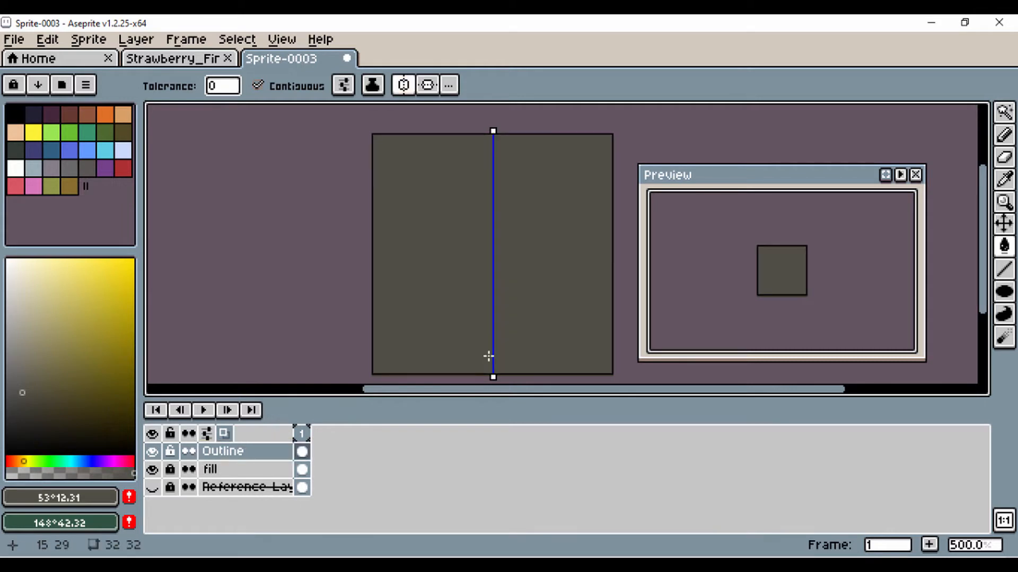
pyautogui.hotkey('ctrl', 'z')
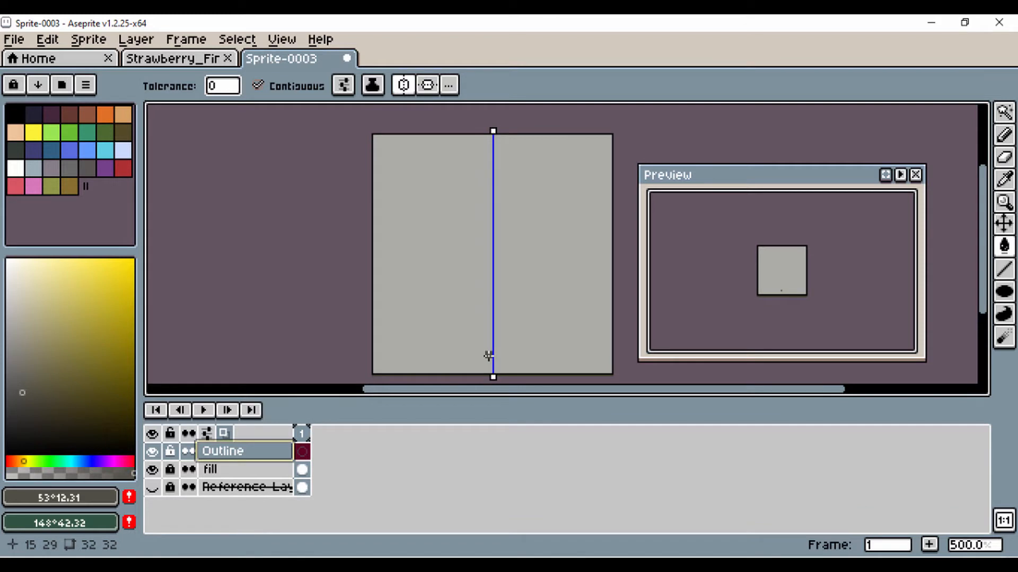
# Step: Draw the pear's flat base, about 18 px wide, and diagonal lower corners with the 1 px Pencil on the Outline layer
pyautogui.press('b')
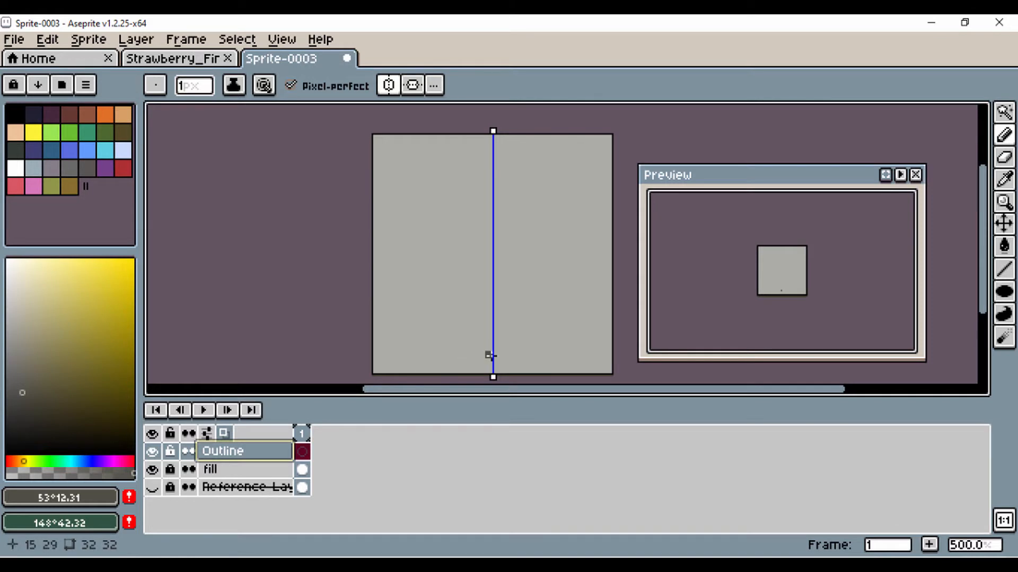
pyautogui.moveTo(489, 355); pyautogui.dragTo(431, 357)
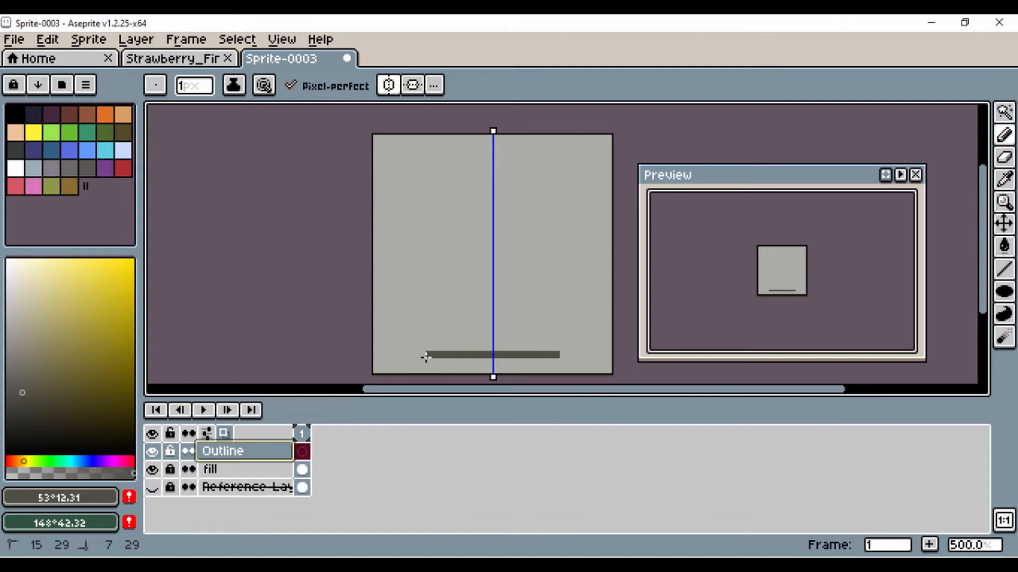
pyautogui.moveTo(426, 355); pyautogui.dragTo(424, 354)
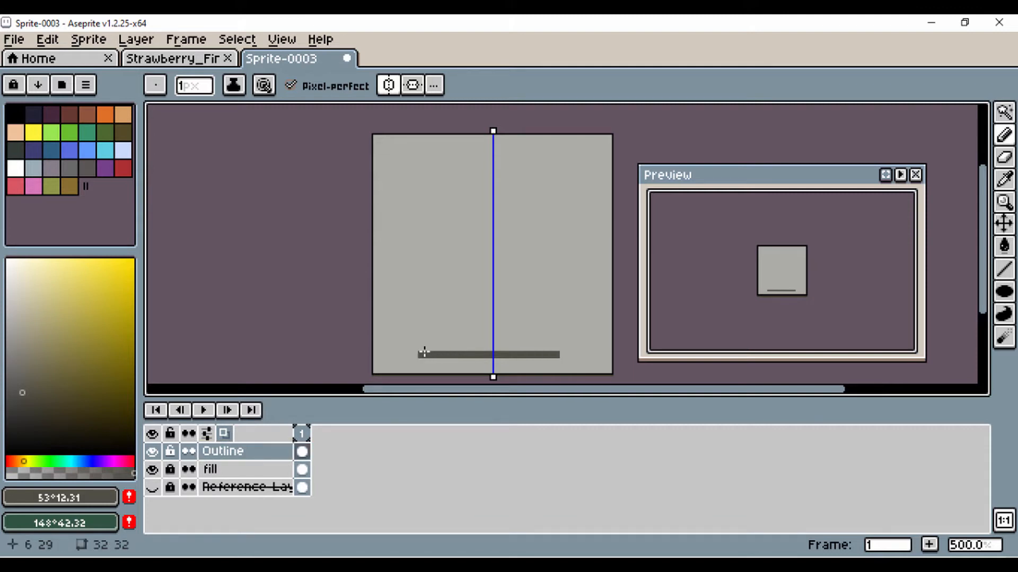
pyautogui.click(421, 348)
pyautogui.click(413, 340)
pyautogui.click(406, 333)
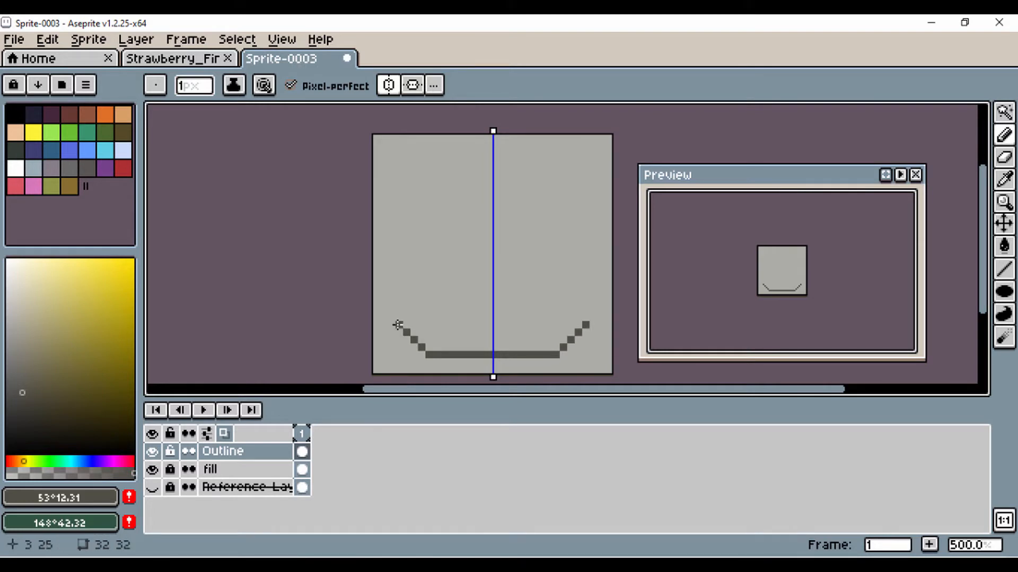
# Step: Extend the outline from the diagonal corners up the pear's steep lower sides, redoing the stray pixel
pyautogui.scroll(2, 398, 321)
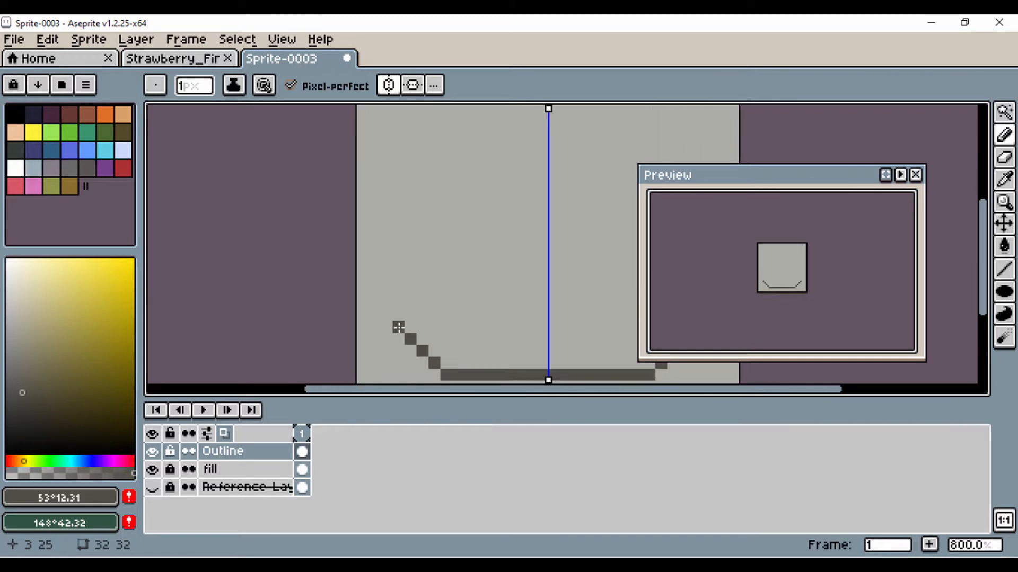
pyautogui.moveTo(398, 327); pyautogui.dragTo(399, 315)
pyautogui.moveTo(398, 313); pyautogui.dragTo(388, 296)
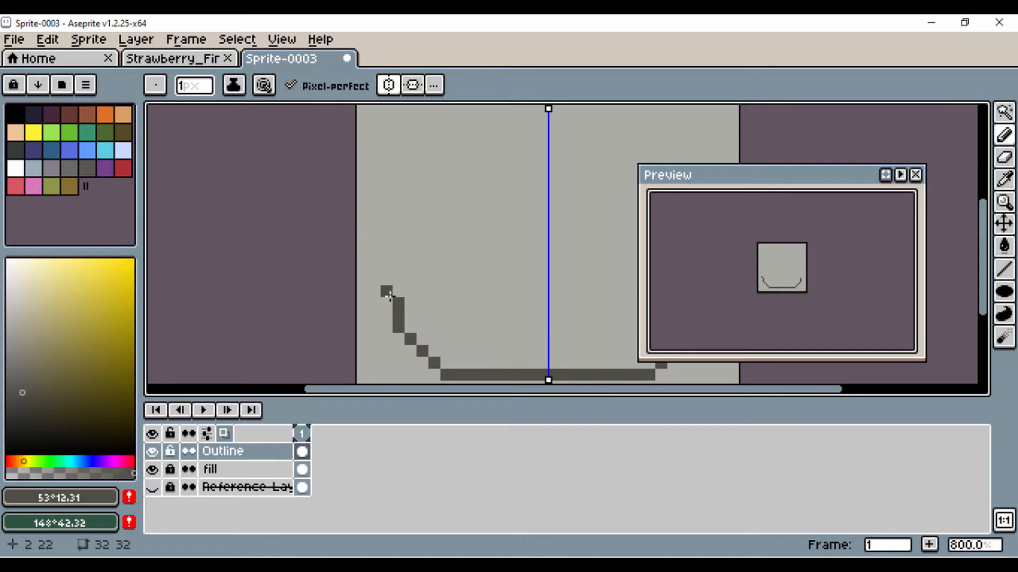
pyautogui.click(382, 281)
pyautogui.hotkey('ctrl', 'z')
pyautogui.moveTo(375, 291)
pyautogui.mouseDown()
pyautogui.moveTo(378, 220)
pyautogui.moveTo(424, 262)
pyautogui.mouseUp()
pyautogui.click(377, 281)
# Step: Continue the outline inward above the widest part in stepped two-pixel segments to shape the shoulders
pyautogui.scroll(-4, 382, 220)
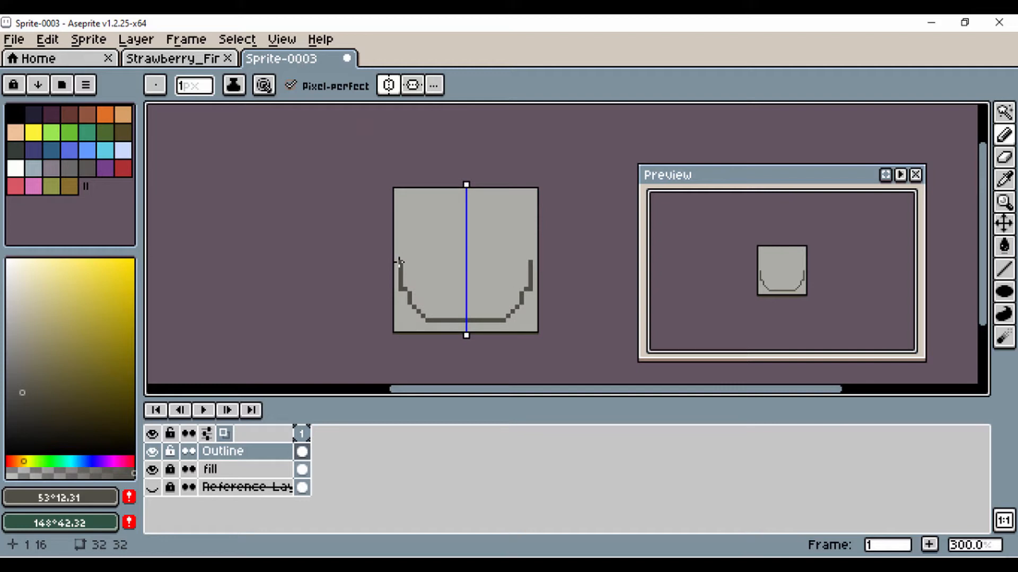
pyautogui.scroll(2, 399, 260)
pyautogui.click(411, 255)
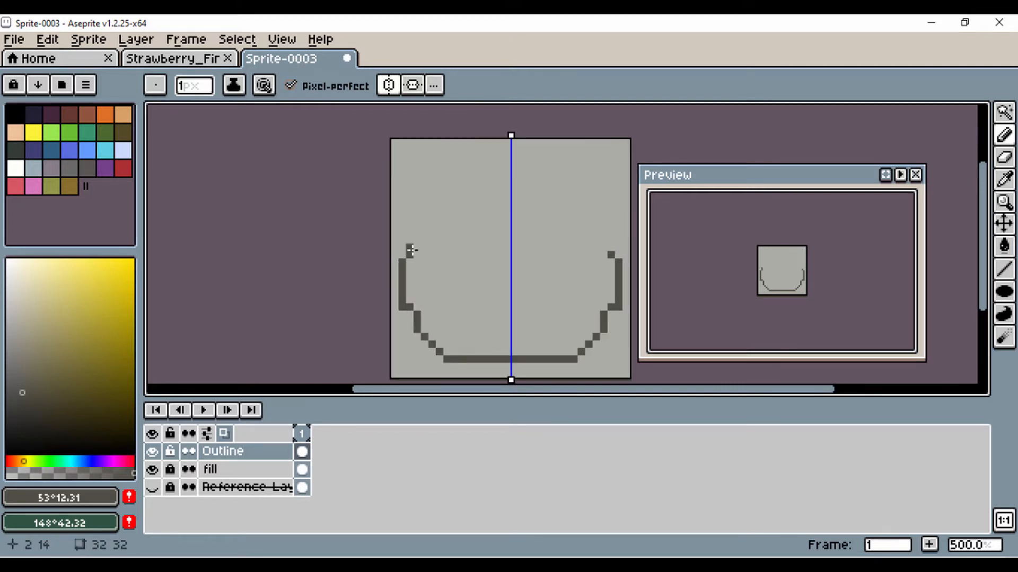
pyautogui.click(417, 242)
pyautogui.click(418, 233)
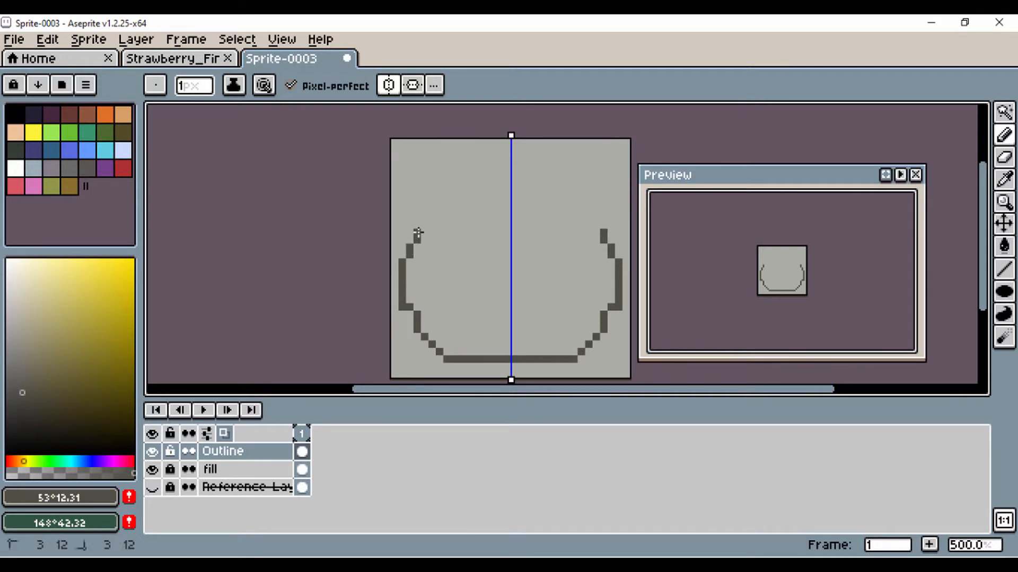
pyautogui.click(424, 225)
pyautogui.click(424, 219)
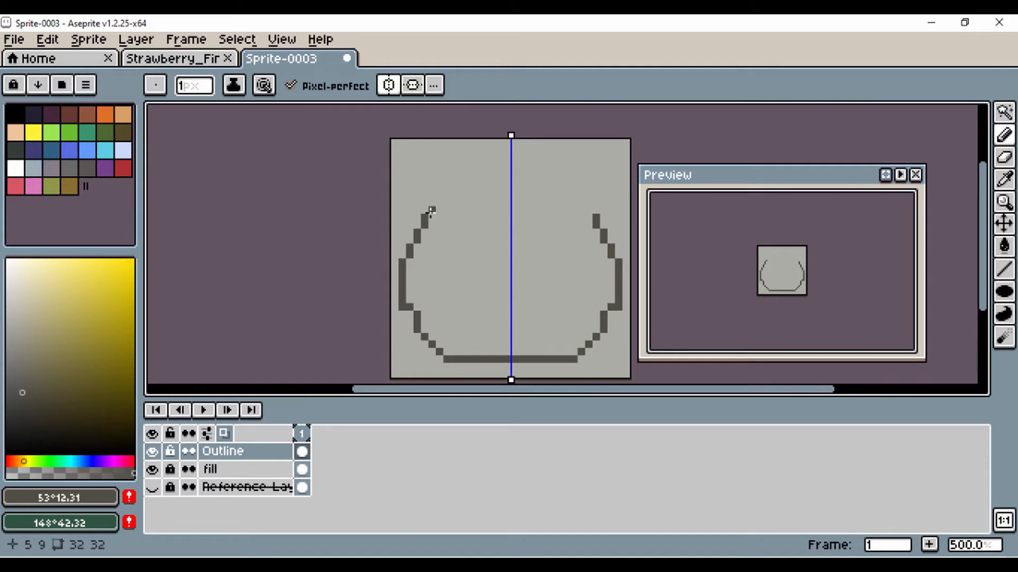
# Step: Draw the narrowing upper sides and connect them across the top of the canvas
pyautogui.click(431, 211)
pyautogui.moveTo(431, 205); pyautogui.dragTo(440, 190)
pyautogui.click(440, 189)
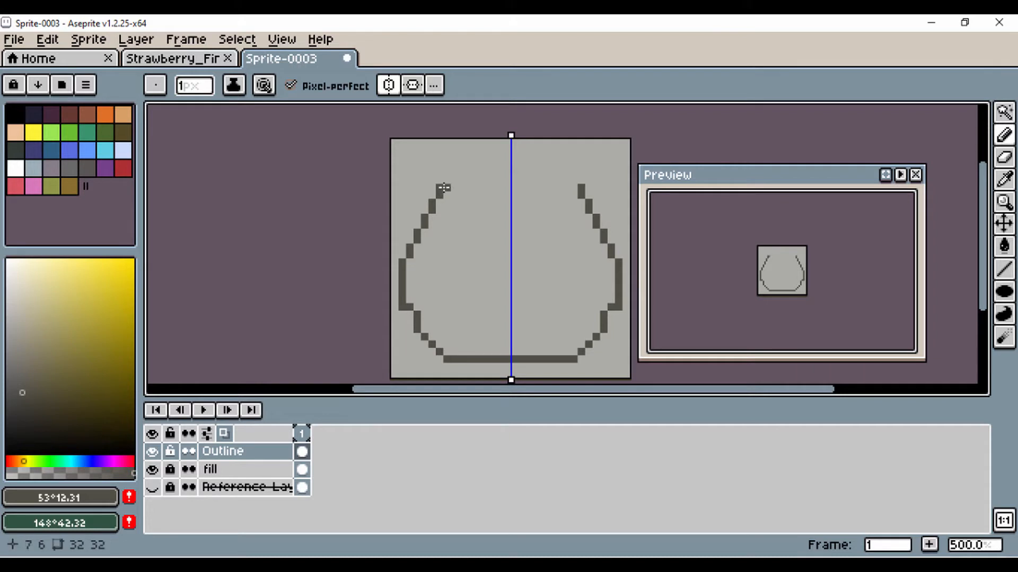
pyautogui.moveTo(447, 182); pyautogui.dragTo(450, 163)
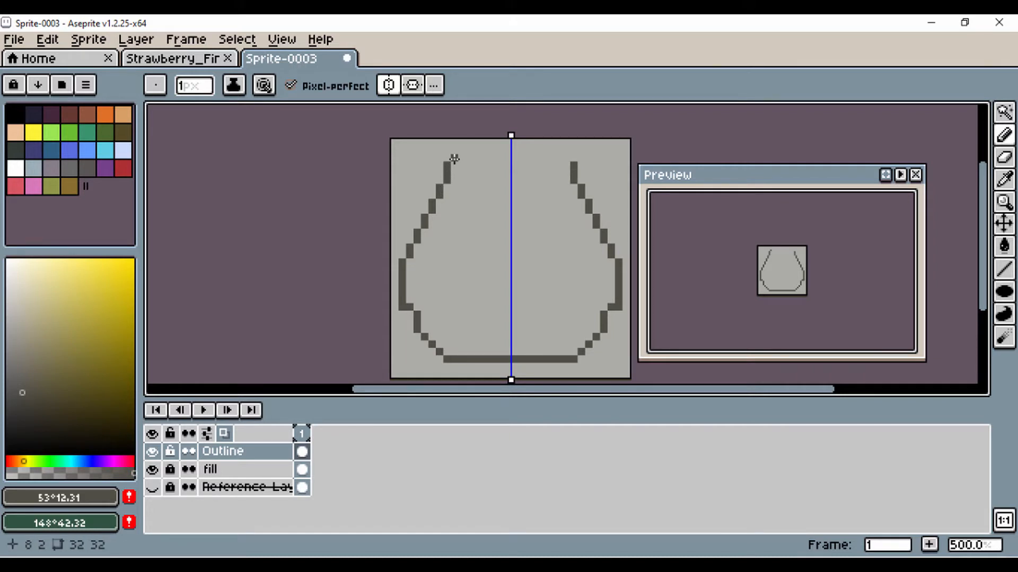
pyautogui.moveTo(454, 158)
pyautogui.mouseDown()
pyautogui.moveTo(505, 144)
pyautogui.moveTo(465, 151)
pyautogui.mouseUp()
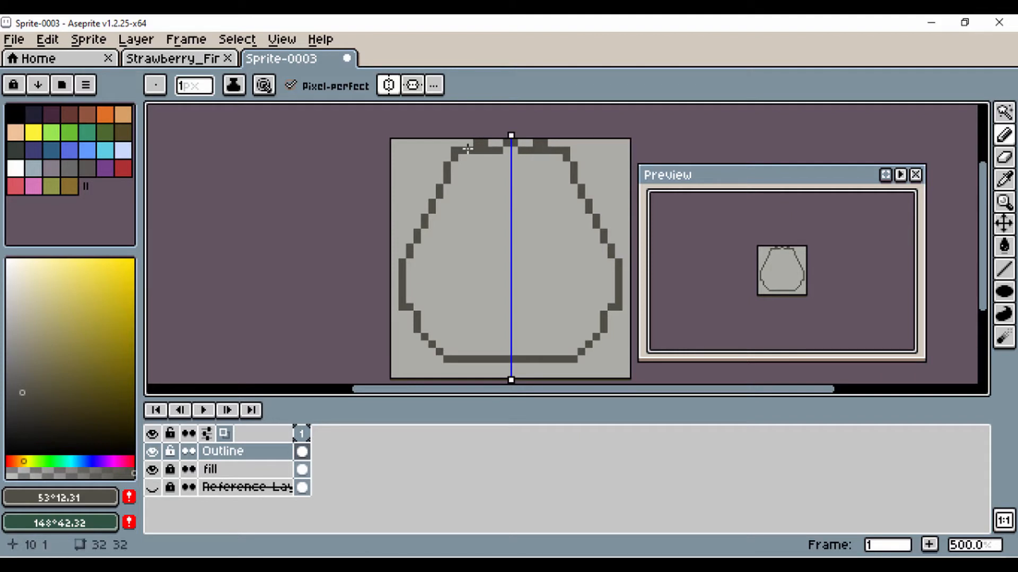
# Step: Erase the entire pear outline with a 27 px Eraser and set the eraser size back to 1 px
pyautogui.click(999, 160)
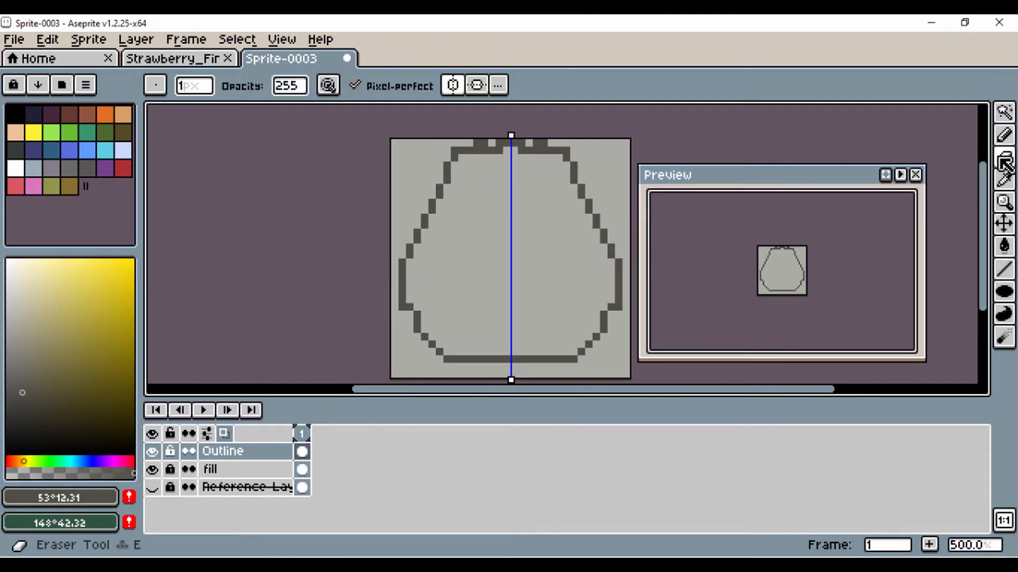
pyautogui.click(196, 91)
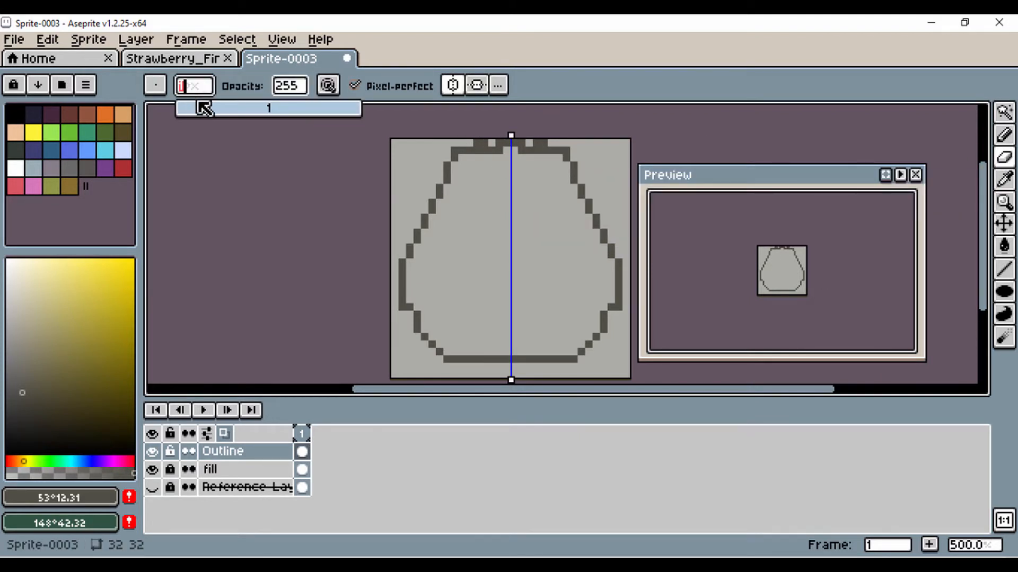
pyautogui.moveTo(199, 103); pyautogui.dragTo(256, 107)
pyautogui.click(579, 242)
pyautogui.moveTo(580, 243)
pyautogui.mouseDown()
pyautogui.moveTo(538, 322)
pyautogui.moveTo(434, 249)
pyautogui.mouseUp()
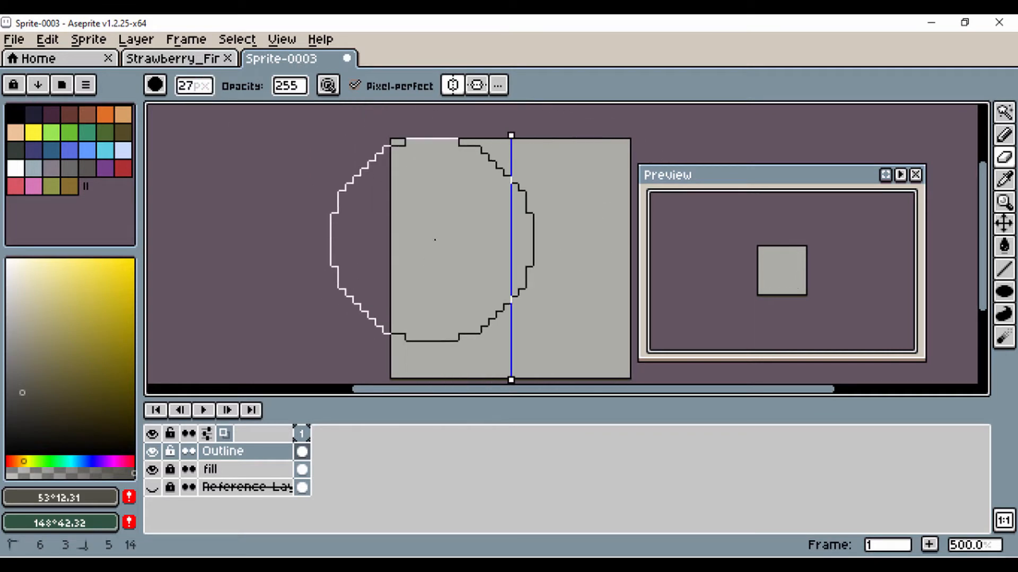
pyautogui.click(195, 90)
pyautogui.moveTo(201, 106)
pyautogui.mouseDown()
pyautogui.moveTo(209, 114)
pyautogui.moveTo(137, 127)
pyautogui.mouseUp()
# Step: Pencil the pear's rounded top with an edge about 6 px wide near the canvas top, stepped corners and straight neck sides
pyautogui.click(1003, 136)
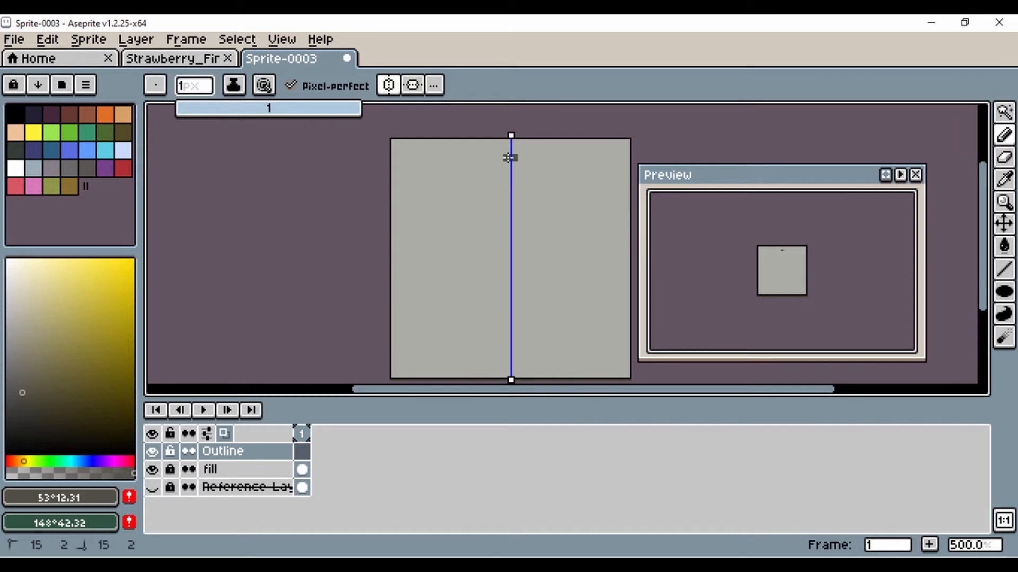
pyautogui.moveTo(508, 157); pyautogui.dragTo(488, 158)
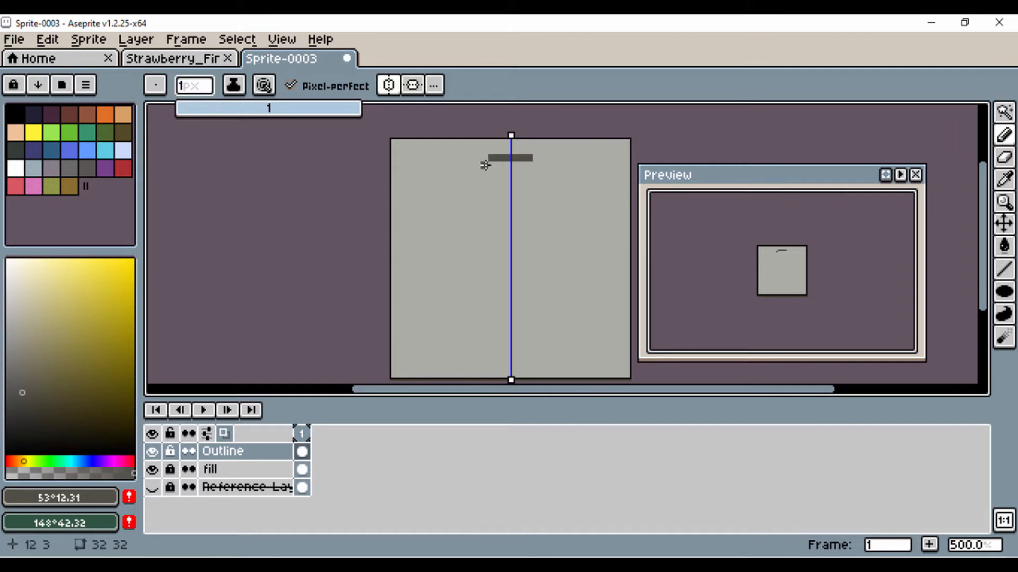
pyautogui.click(484, 165)
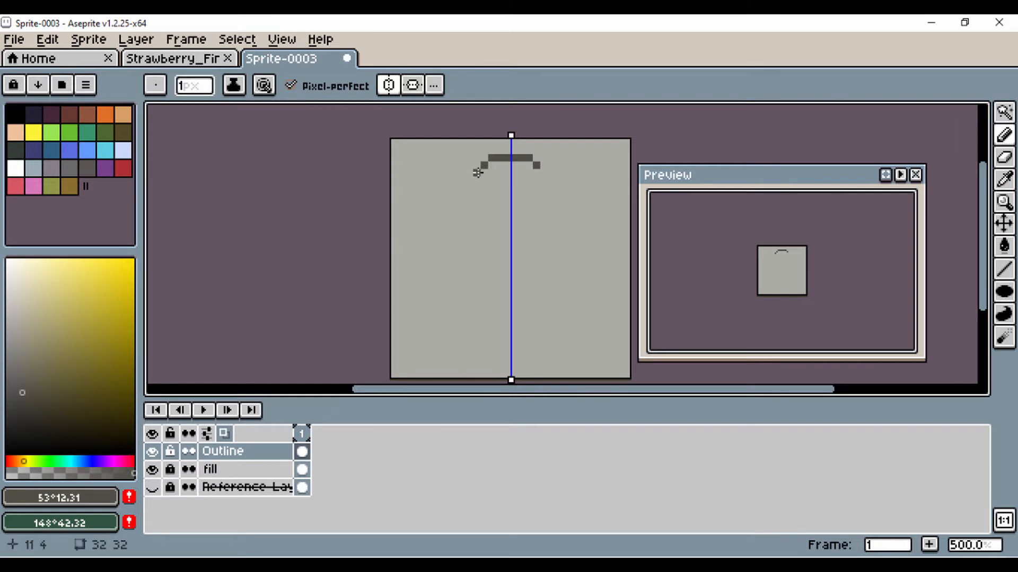
pyautogui.click(477, 174)
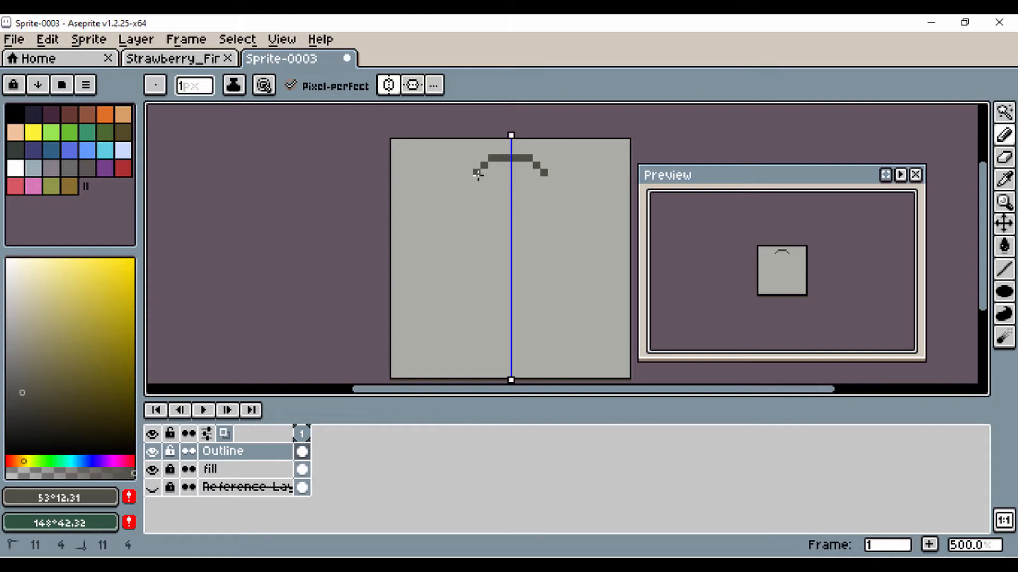
pyautogui.moveTo(477, 175); pyautogui.dragTo(473, 205)
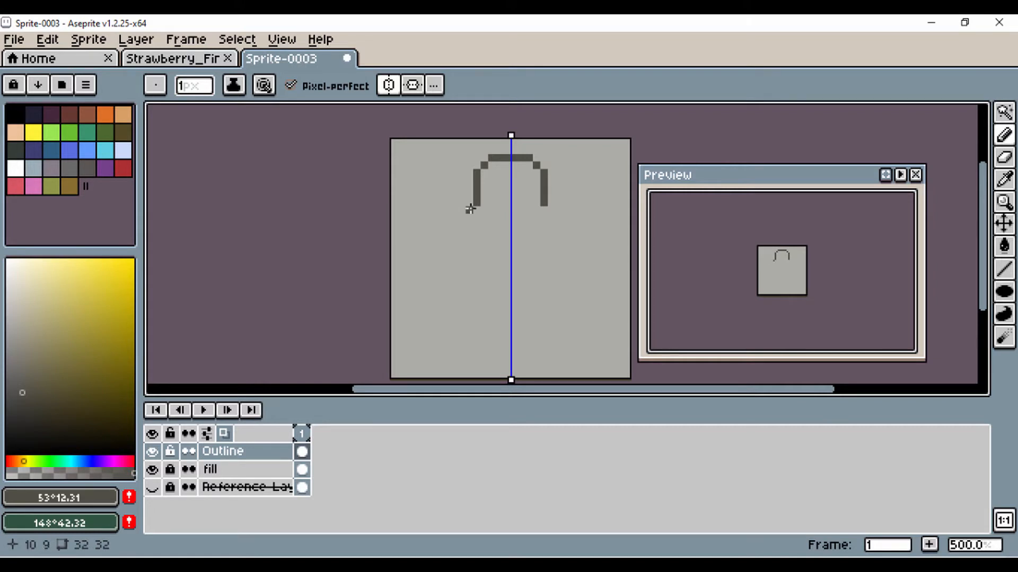
# Step: Draw the pear's sides flaring out in two-pixel steps from the neck, redrawing the straight belly sides one pixel further out
pyautogui.moveTo(470, 210)
pyautogui.mouseDown()
pyautogui.moveTo(440, 269)
pyautogui.moveTo(448, 311)
pyautogui.mouseUp()
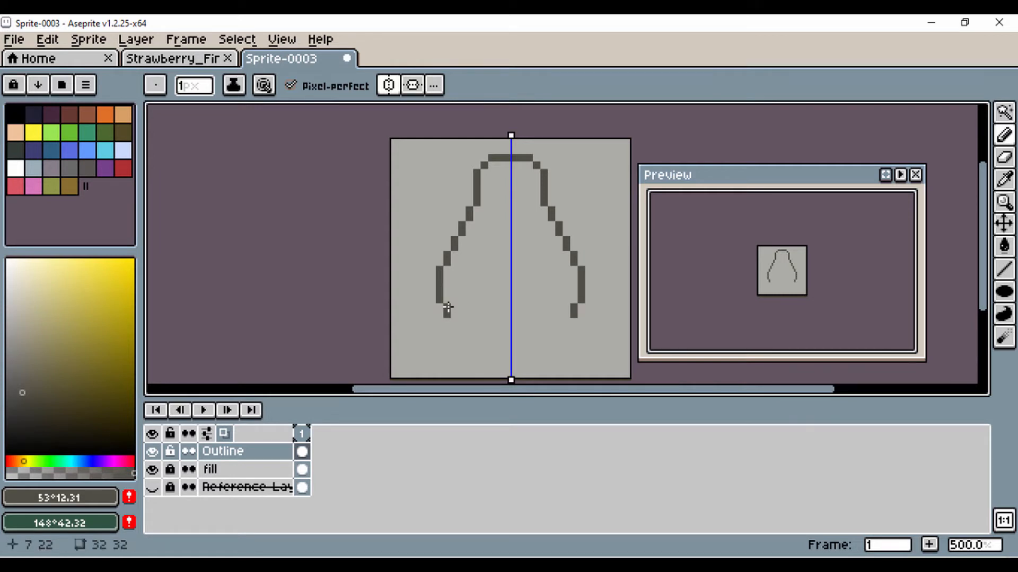
pyautogui.hotkey('ctrl', 'z')
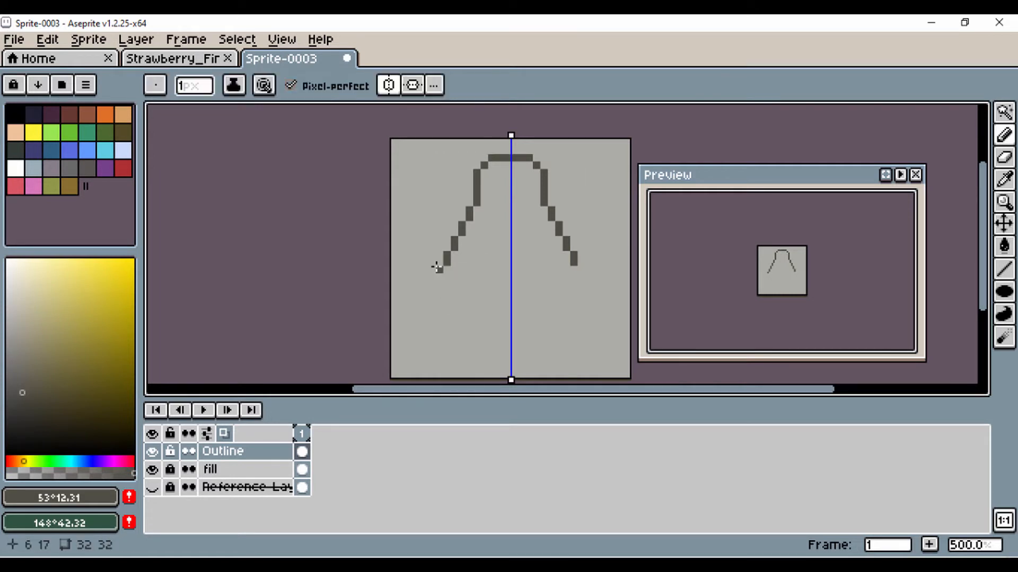
pyautogui.click(436, 267)
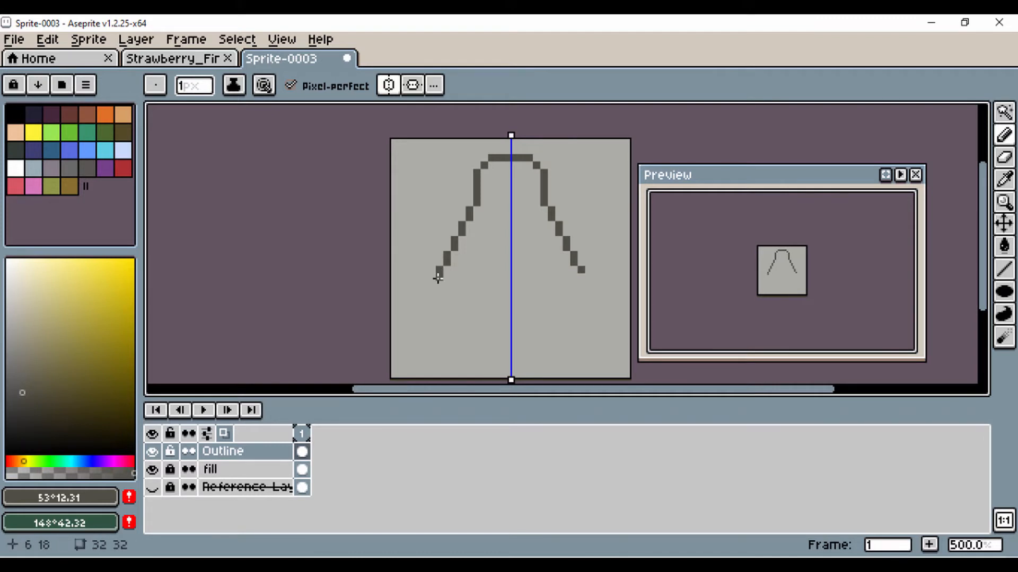
pyautogui.click(438, 278)
pyautogui.moveTo(432, 283); pyautogui.dragTo(438, 327)
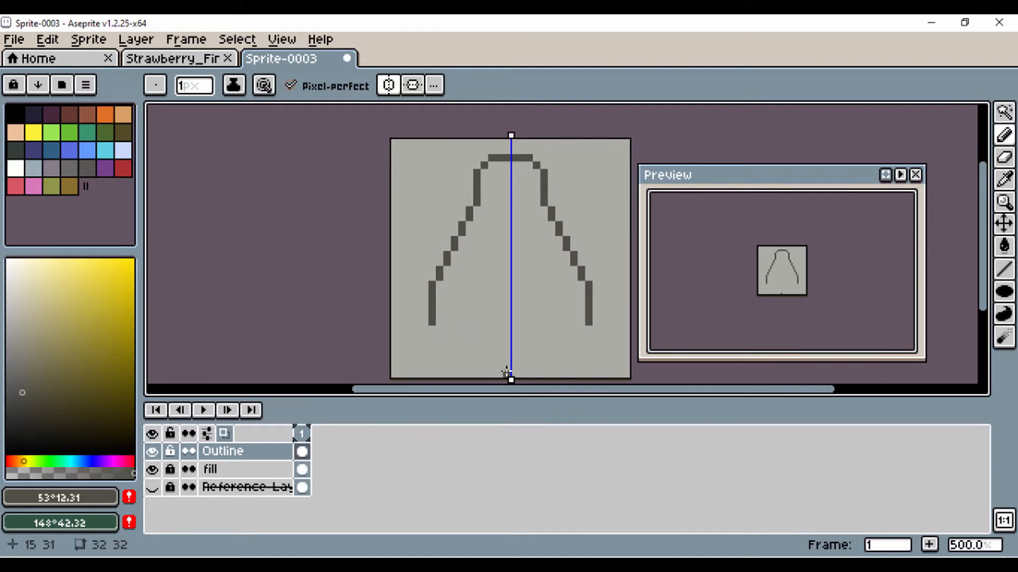
# Step: Pencil a flat base about 14 px wide along the canvas bottom, with diagonal single-pixel corners rising outward toward the belly sides
pyautogui.moveTo(506, 374); pyautogui.dragTo(466, 373)
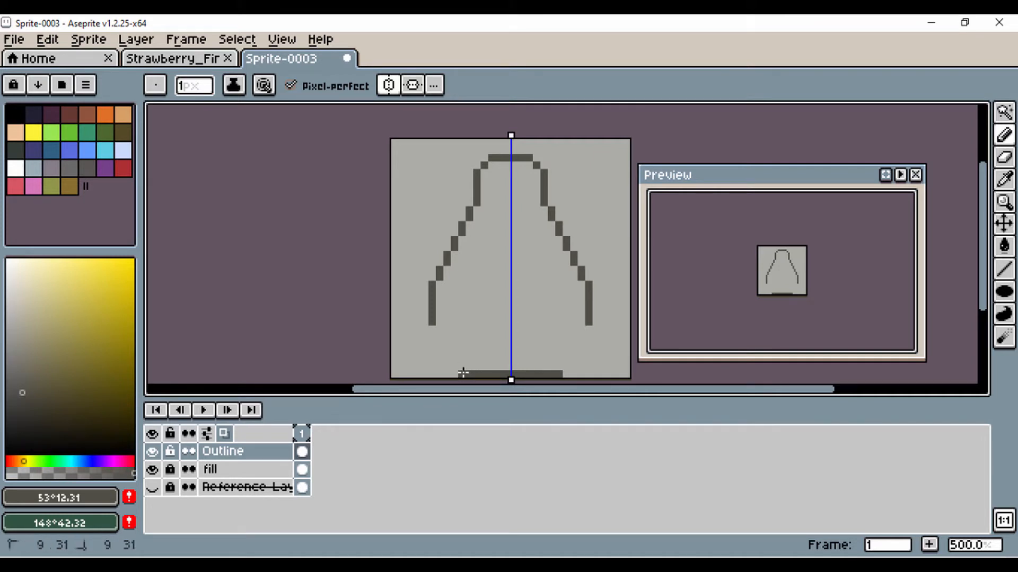
pyautogui.click(455, 373)
pyautogui.click(452, 369)
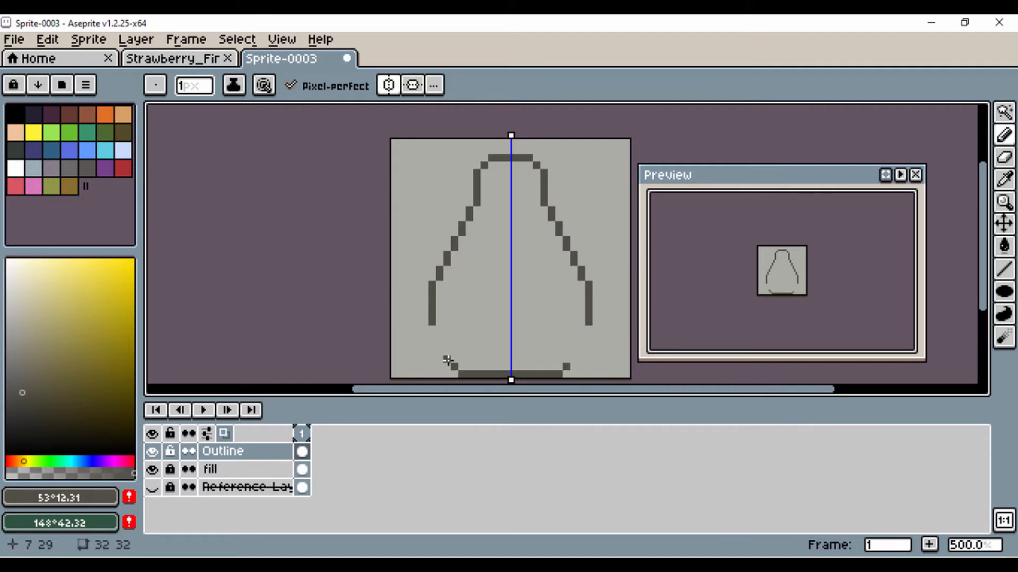
pyautogui.click(446, 360)
pyautogui.click(439, 352)
pyautogui.click(434, 343)
pyautogui.click(424, 336)
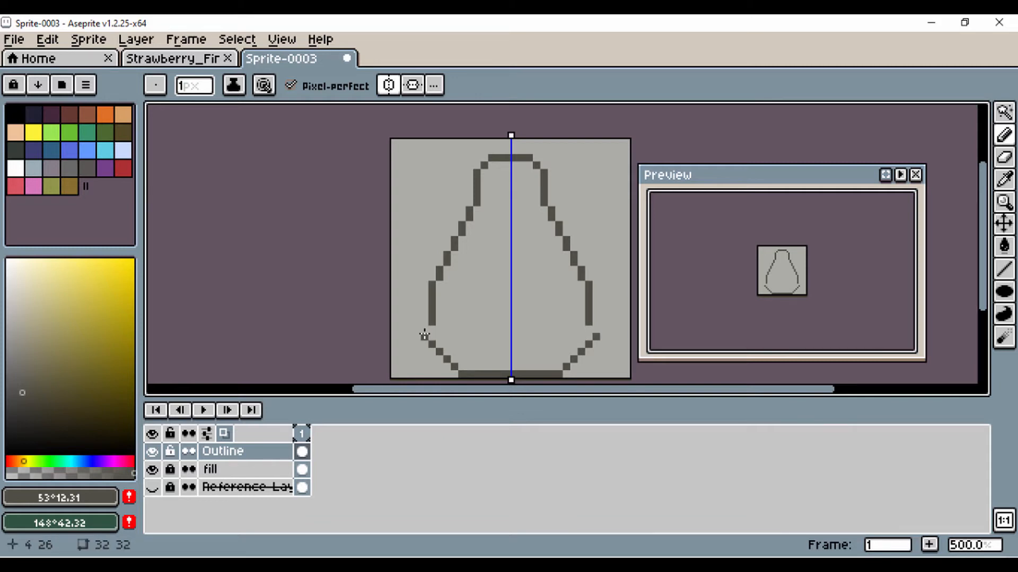
# Step: Erase the straight belly sides and redraw them one pixel further out, joining the neck slopes to the lower corners
pyautogui.scroll(-3, 477, 279)
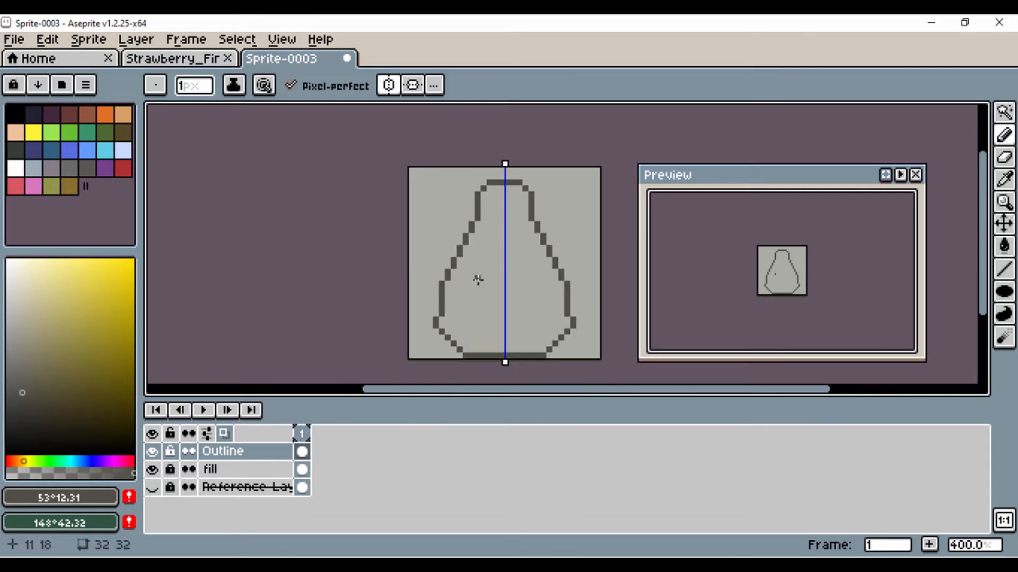
pyautogui.scroll(2, 478, 280)
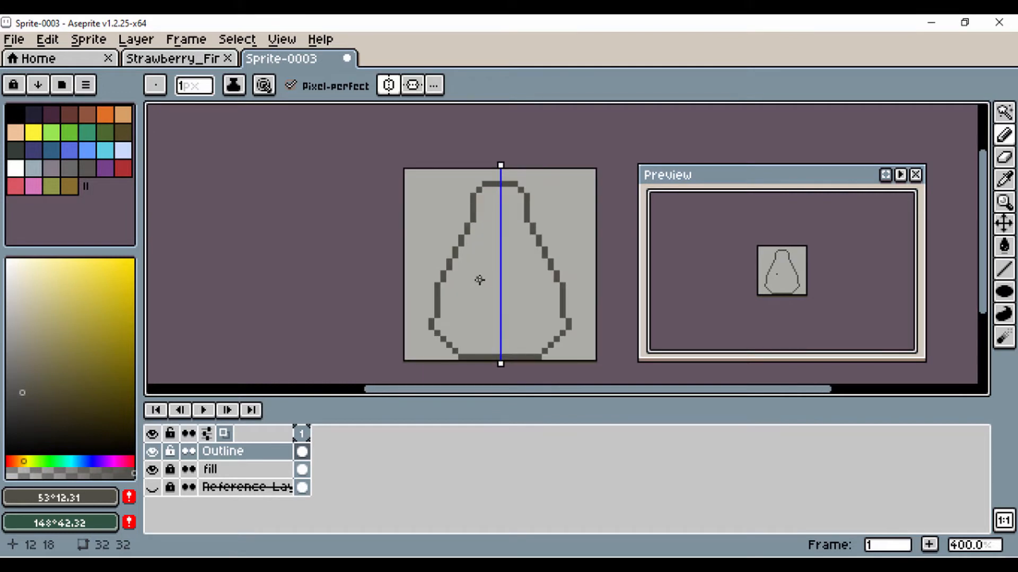
pyautogui.scroll(2, 479, 280)
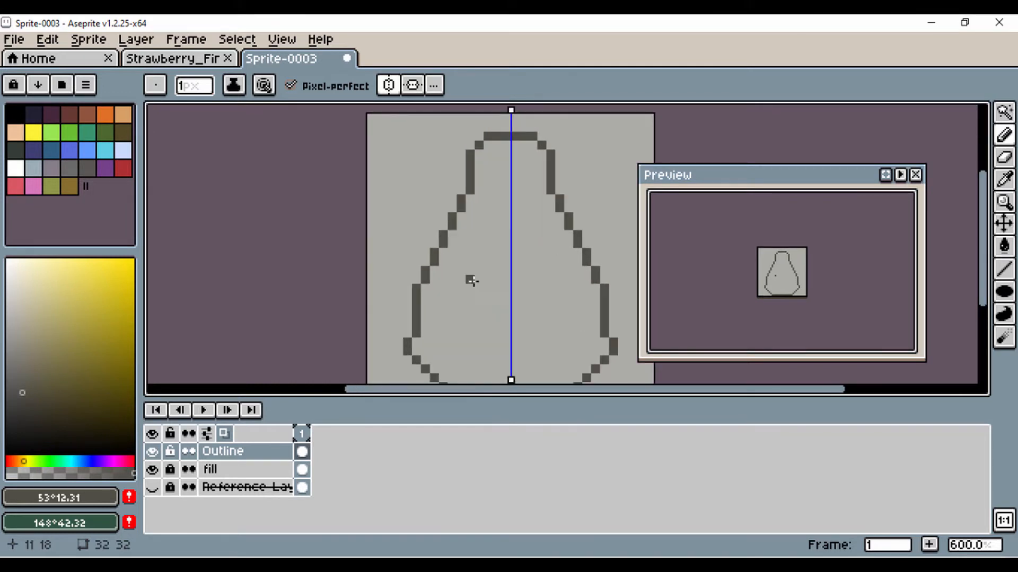
pyautogui.press('e')
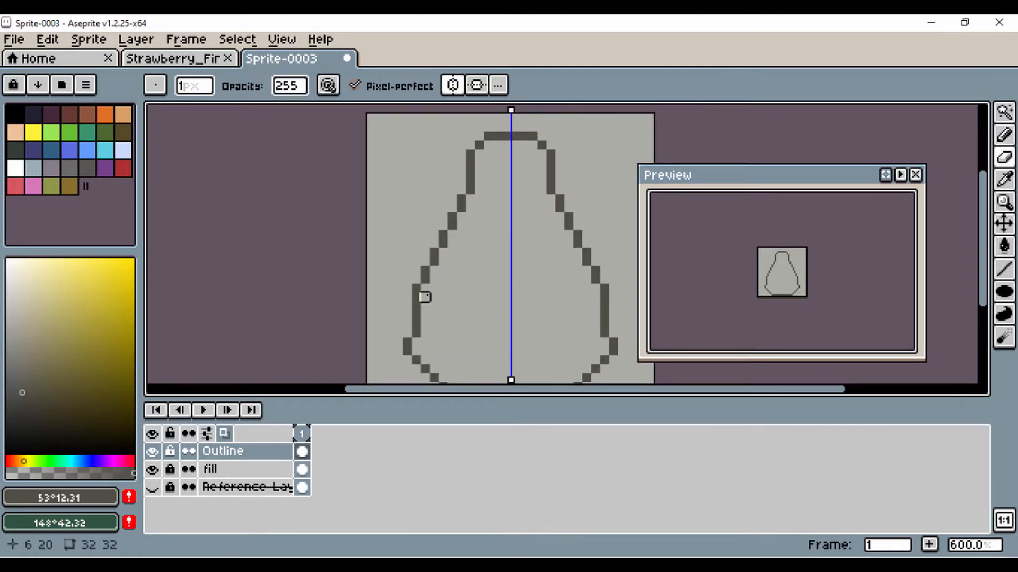
pyautogui.moveTo(414, 285); pyautogui.dragTo(416, 333)
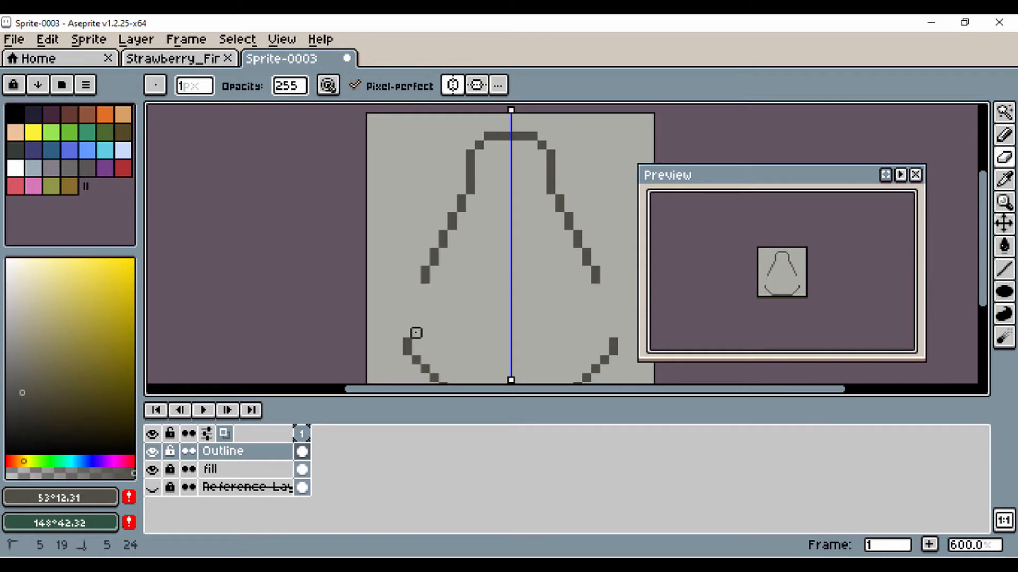
pyautogui.press('b')
pyautogui.click(416, 288)
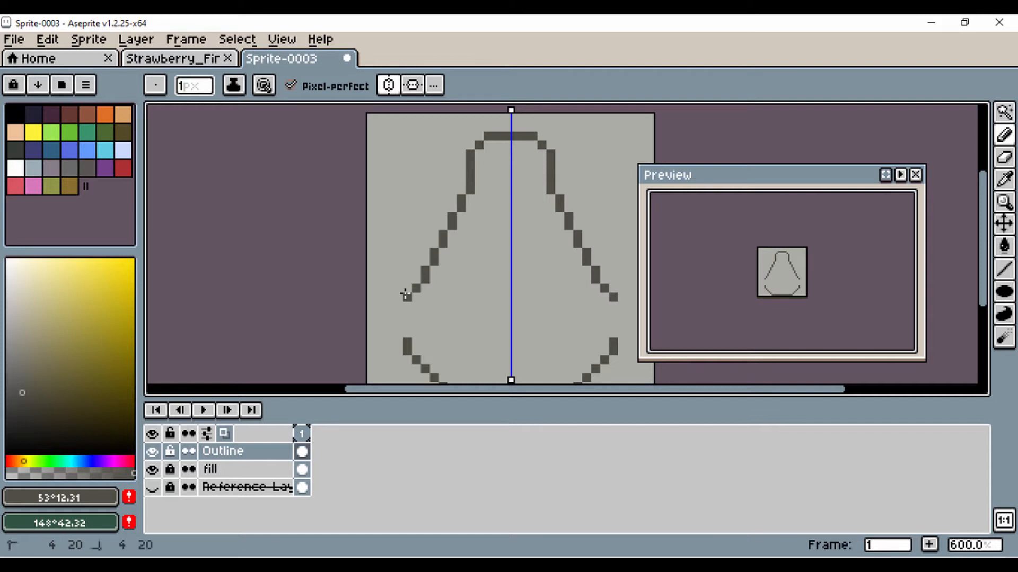
pyautogui.moveTo(407, 298); pyautogui.dragTo(408, 339)
pyautogui.scroll(-2, 457, 324)
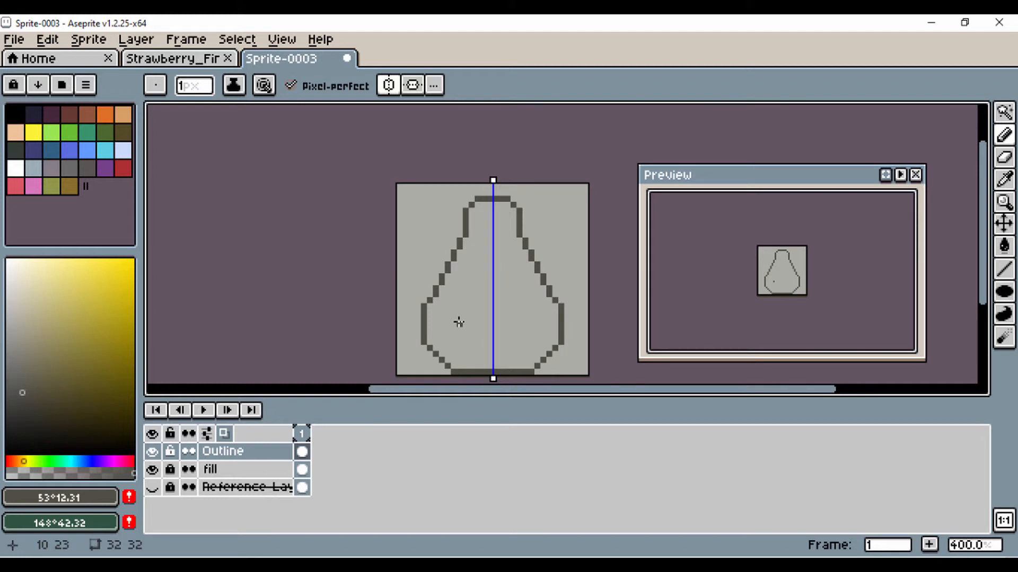
# Step: Erase the neck's straight sides and stepped upper corners and redraw them in the same place
pyautogui.scroll(4, 461, 212)
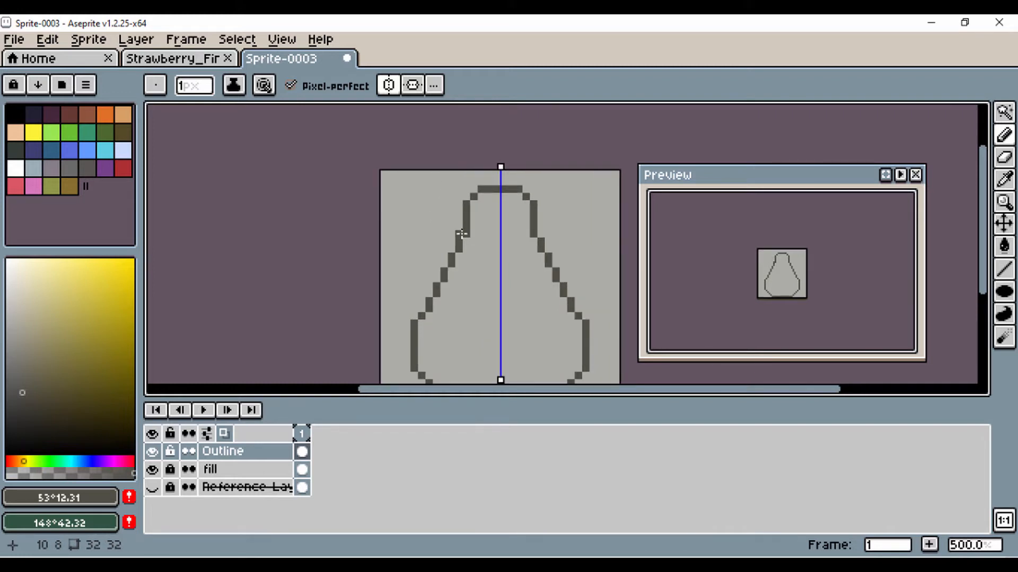
pyautogui.click(1003, 158)
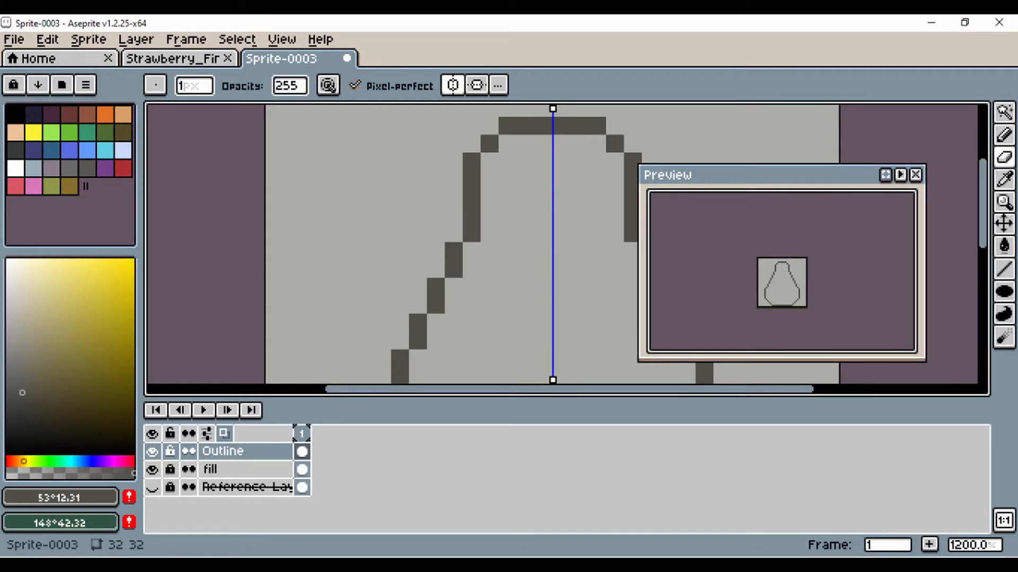
pyautogui.moveTo(471, 197)
pyautogui.mouseDown()
pyautogui.moveTo(473, 165)
pyautogui.moveTo(489, 144)
pyautogui.moveTo(471, 162)
pyautogui.mouseUp()
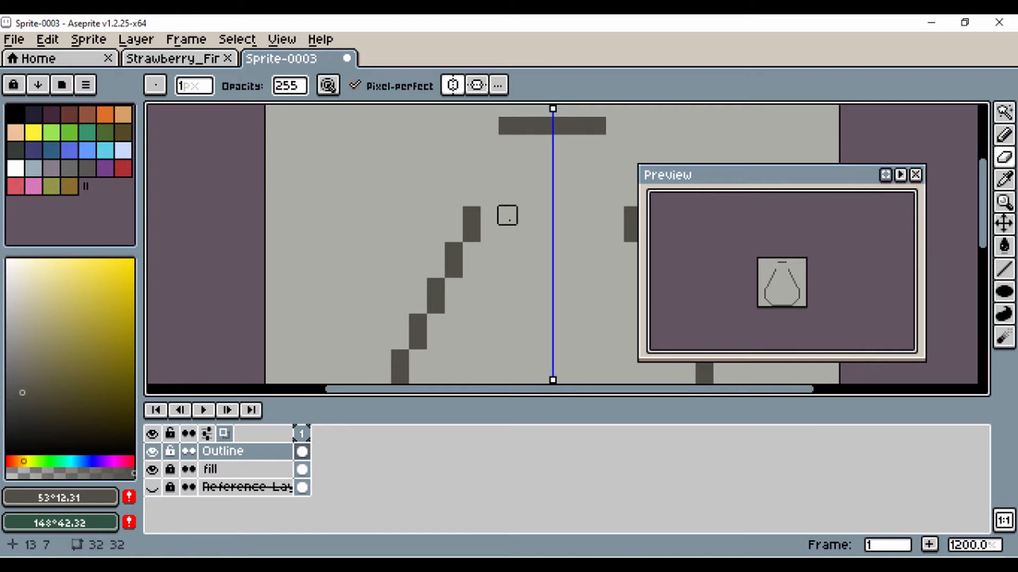
pyautogui.click(1004, 135)
pyautogui.click(489, 143)
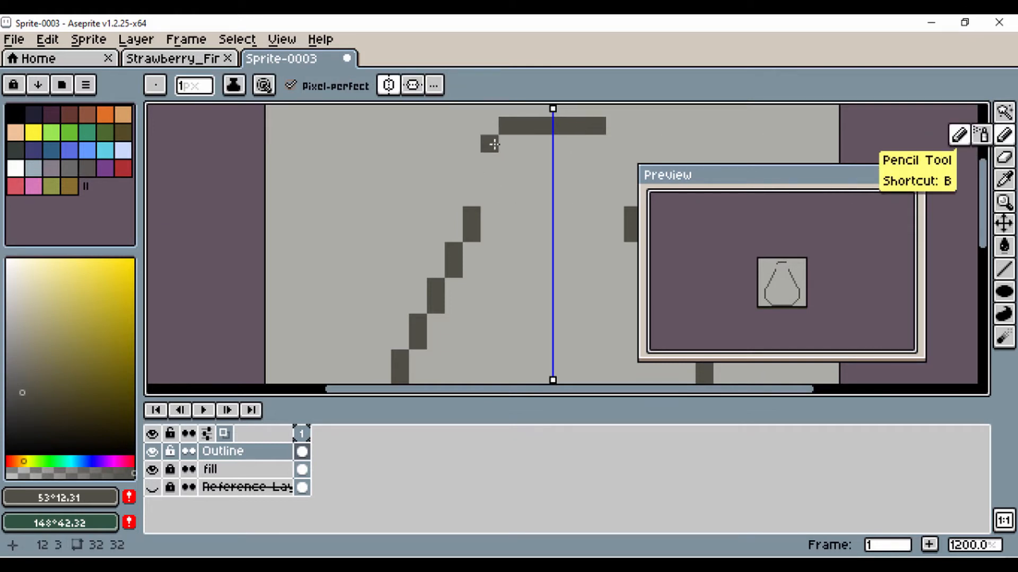
pyautogui.moveTo(493, 144); pyautogui.dragTo(478, 156)
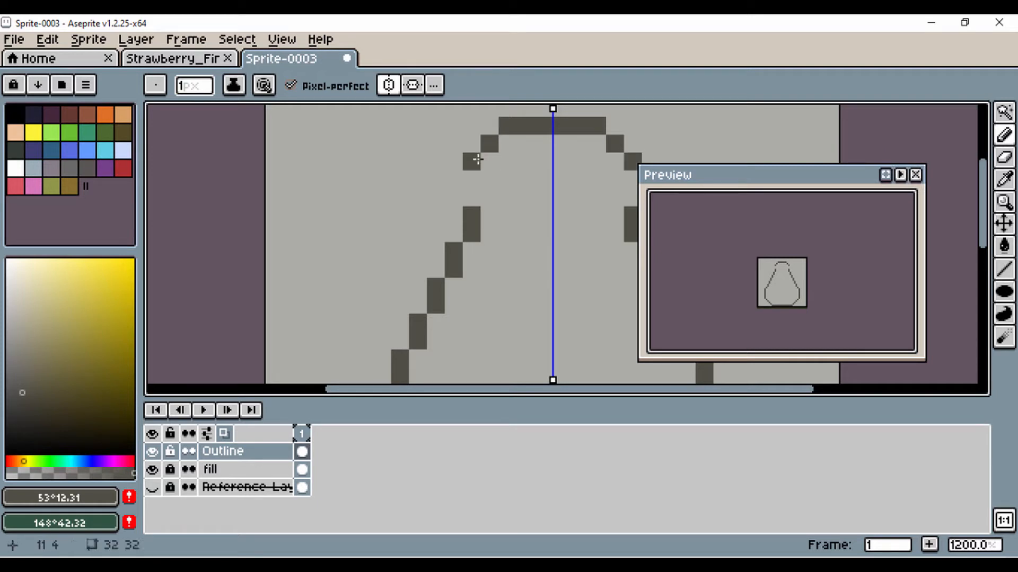
pyautogui.click(472, 178)
pyautogui.click(472, 196)
pyautogui.click(486, 195)
pyautogui.scroll(-5, 485, 195)
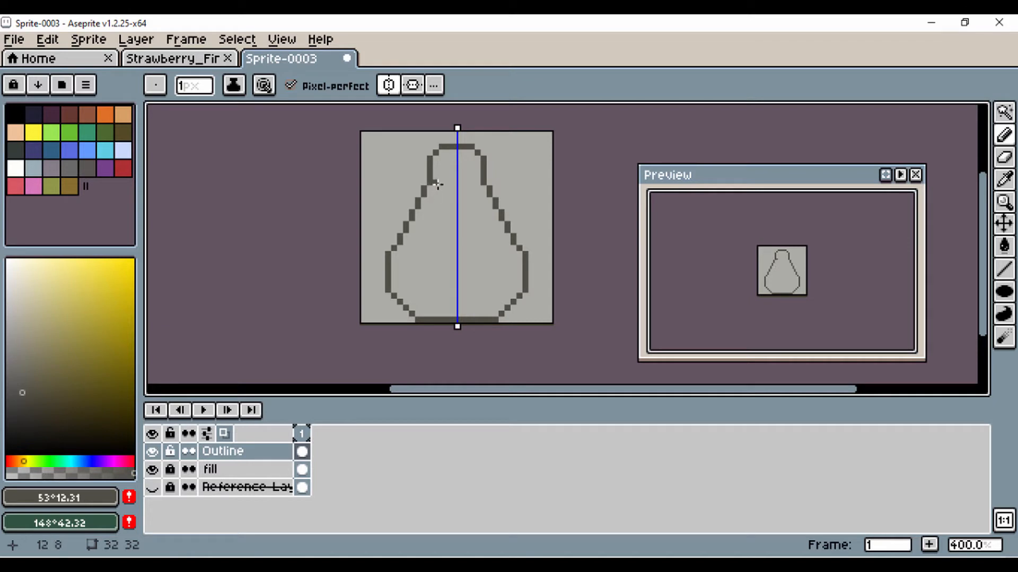
# Step: Select the pear's rounded top with an 18 × 6 px rectangular marquee, move it down one pixel and deselect it
pyautogui.scroll(2, 433, 188)
pyautogui.moveTo(439, 182); pyautogui.dragTo(471, 216)
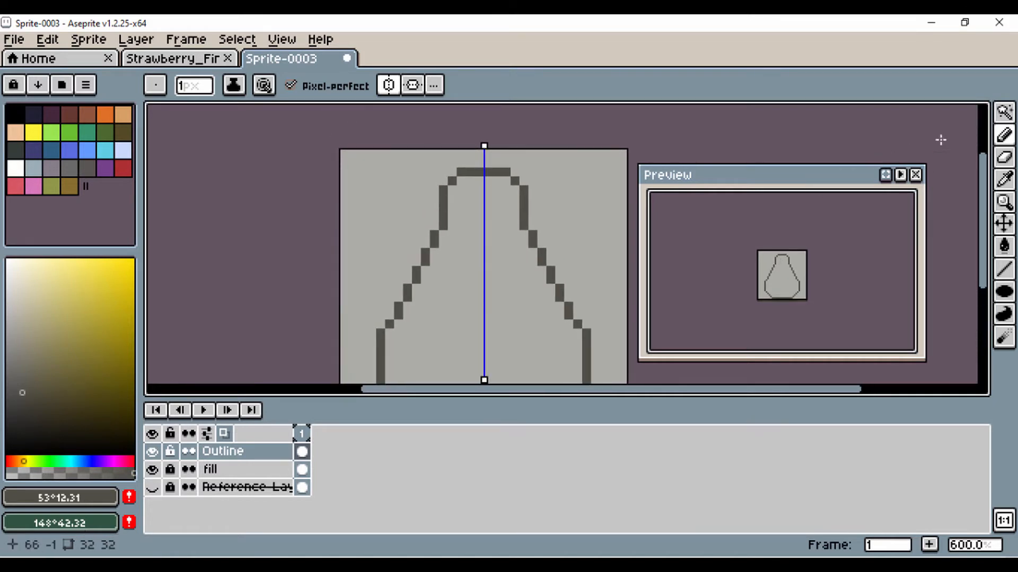
pyautogui.click(1003, 112)
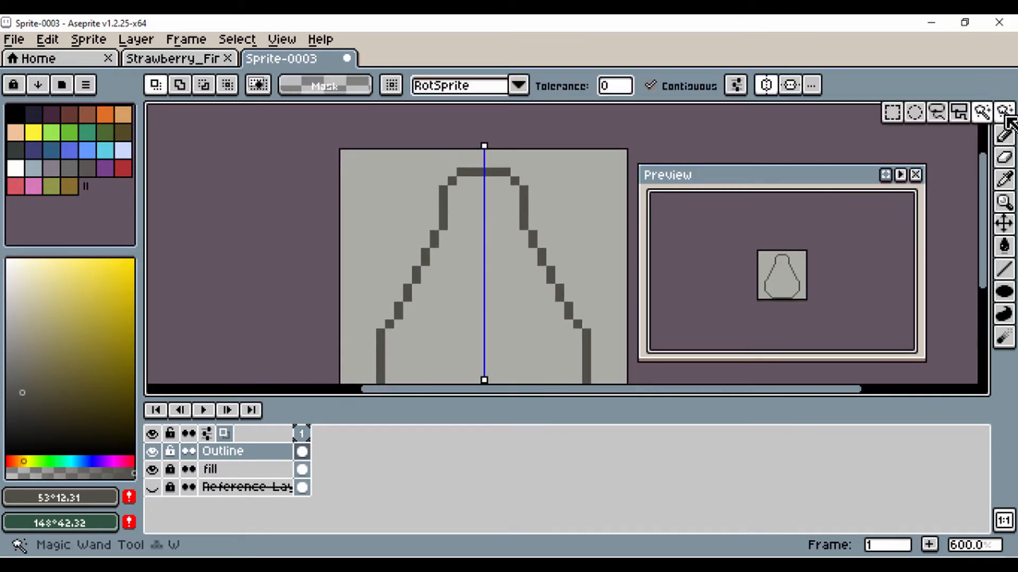
pyautogui.click(901, 111)
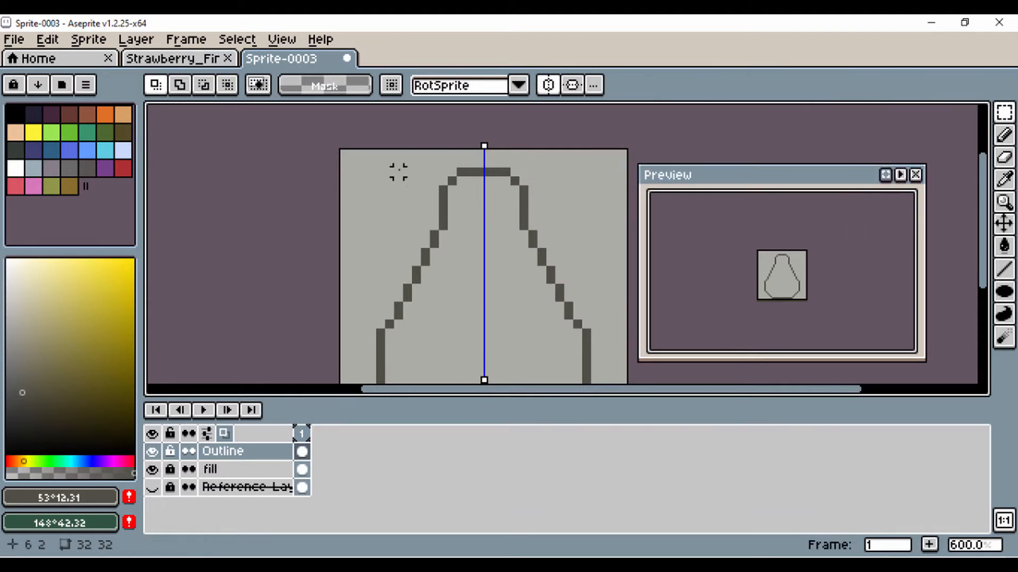
pyautogui.moveTo(407, 153); pyautogui.dragTo(557, 199)
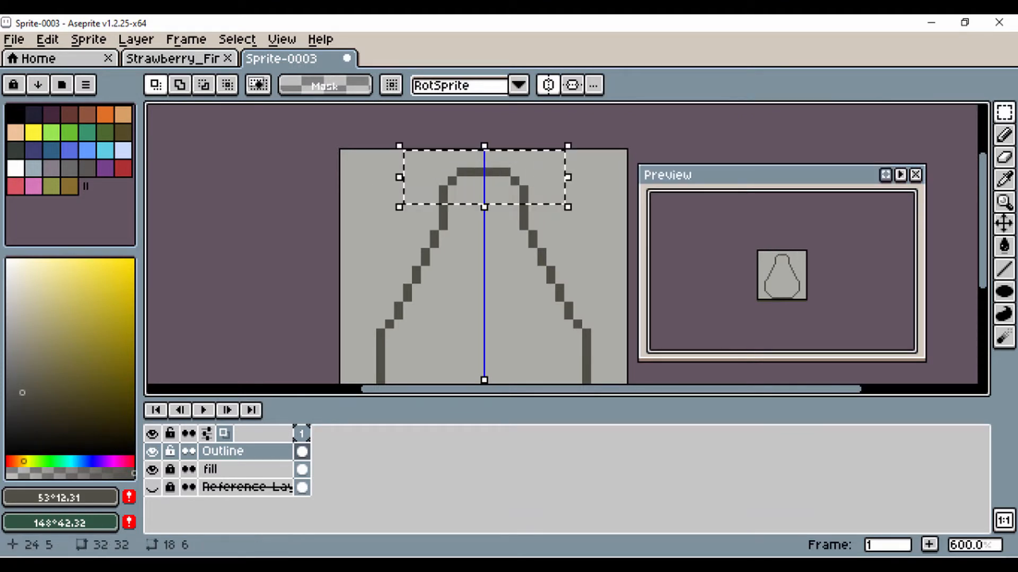
pyautogui.click(523, 178)
pyautogui.moveTo(517, 167); pyautogui.dragTo(520, 171)
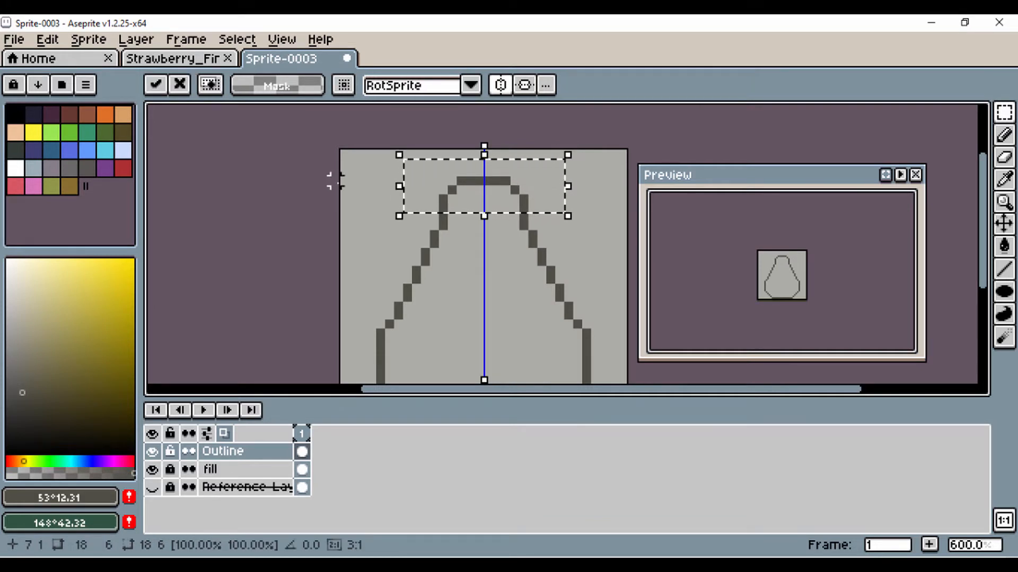
pyautogui.click(335, 180)
pyautogui.scroll(-2, 391, 209)
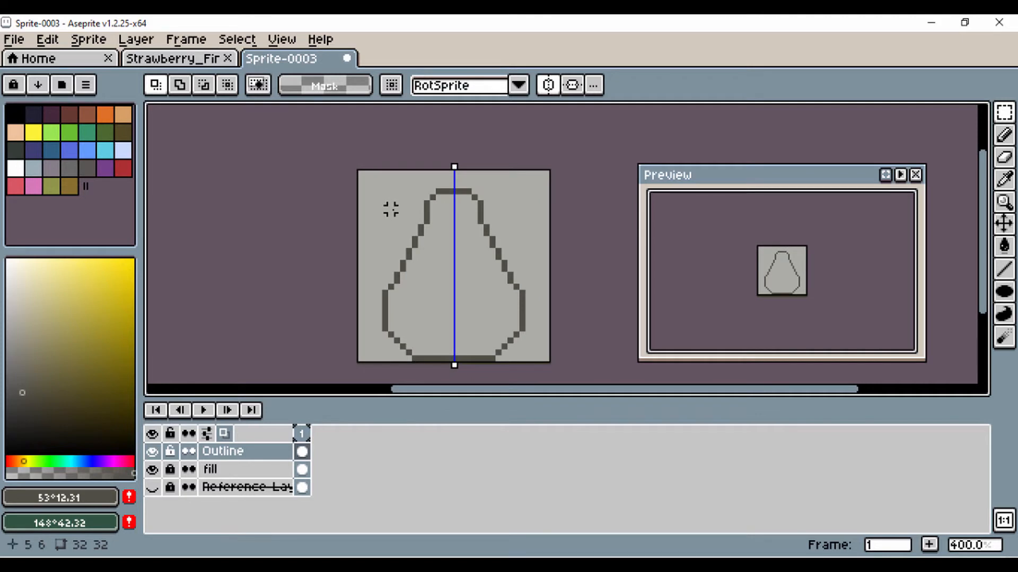
pyautogui.scroll(-1, 391, 210)
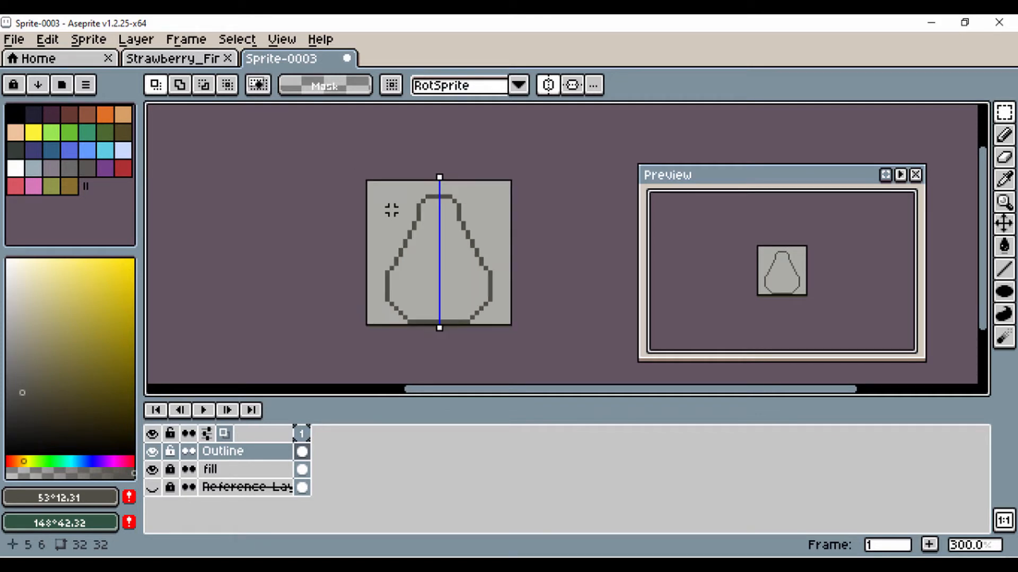
pyautogui.scroll(1, 391, 208)
pyautogui.click(549, 86)
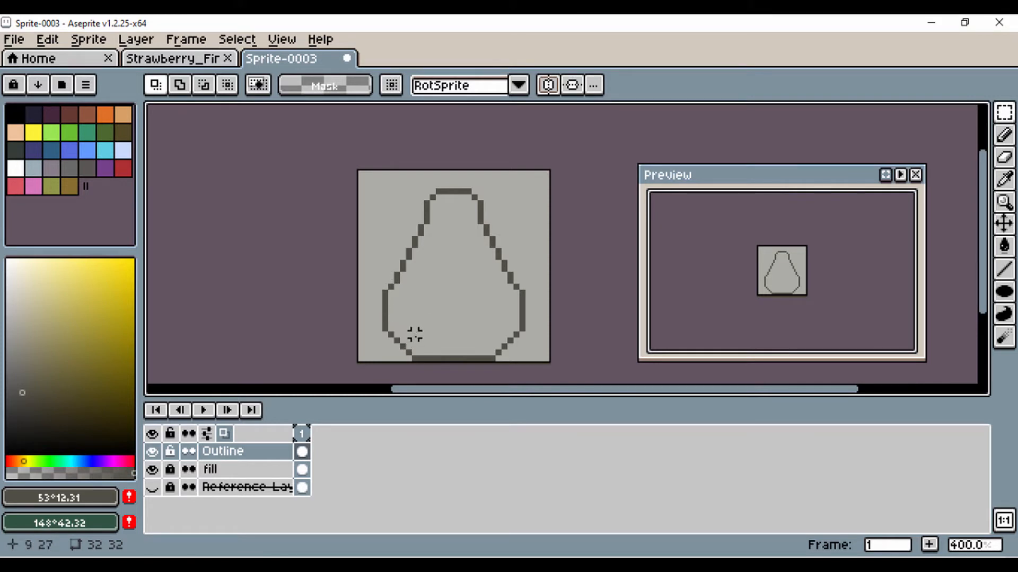
pyautogui.scroll(1, 413, 337)
pyautogui.moveTo(413, 327); pyautogui.dragTo(445, 229)
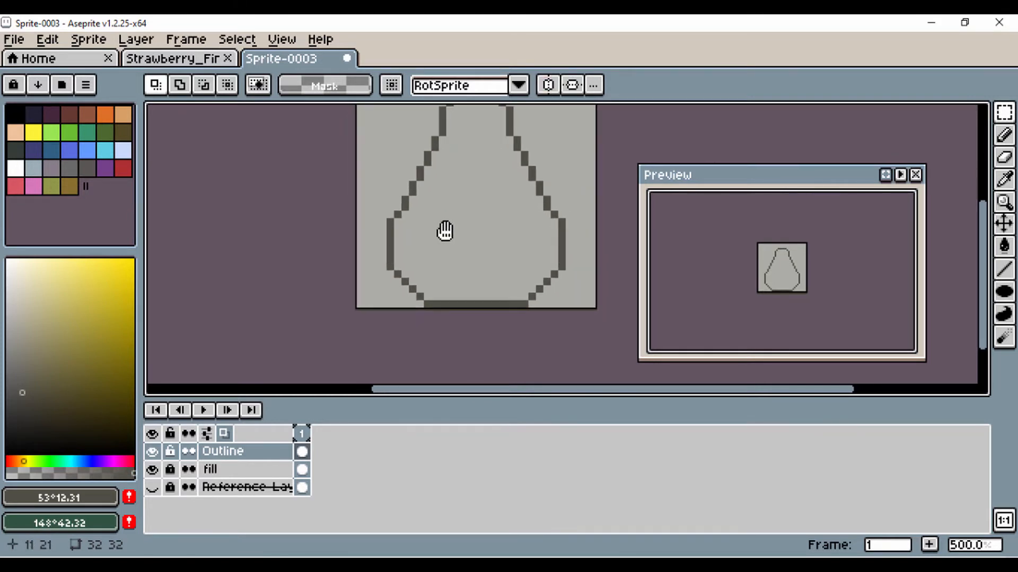
pyautogui.click(550, 84)
# Step: Reshape the lower corners by replacing part of each diagonal with a two-pixel vertical step and a two-pixel horizontal step
pyautogui.scroll(2, 388, 284)
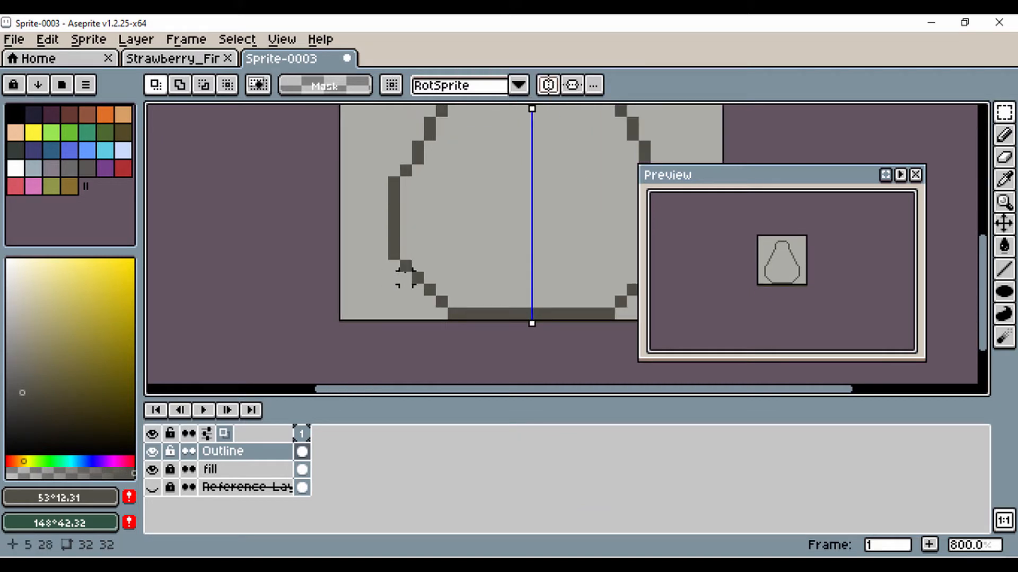
pyautogui.press('b')
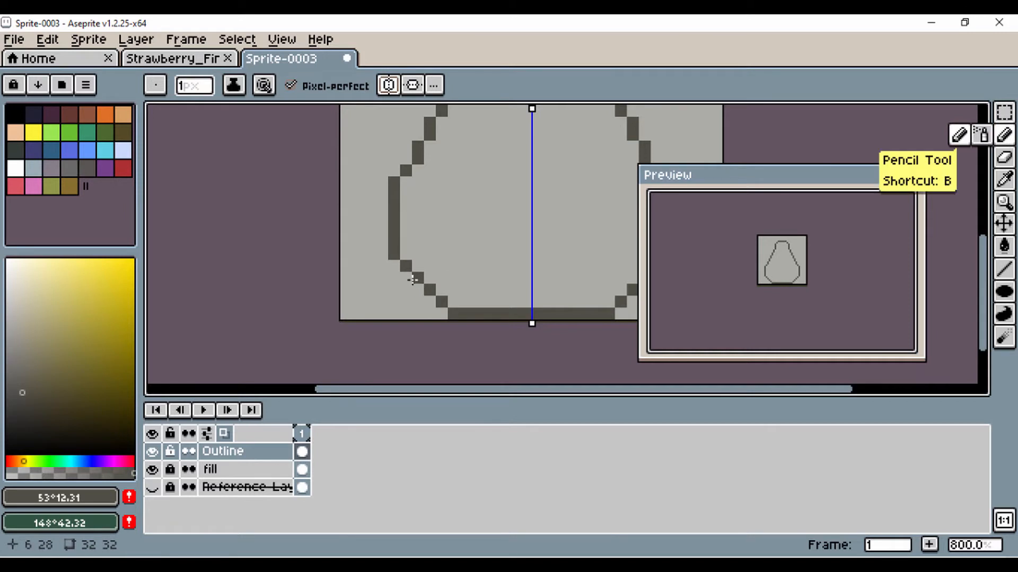
pyautogui.click(405, 277)
pyautogui.click(1004, 158)
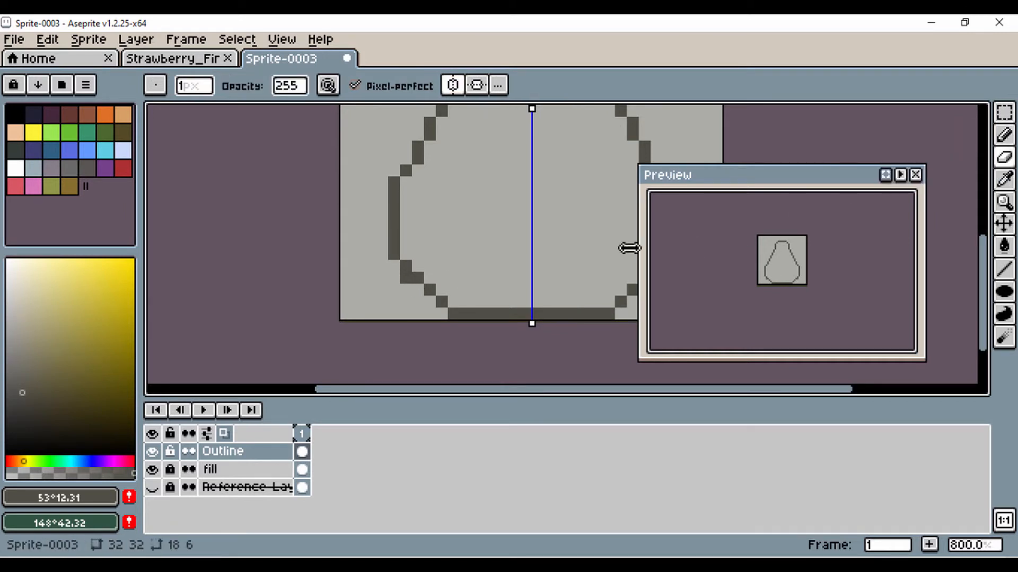
pyautogui.click(417, 278)
pyautogui.scroll(-2, 475, 238)
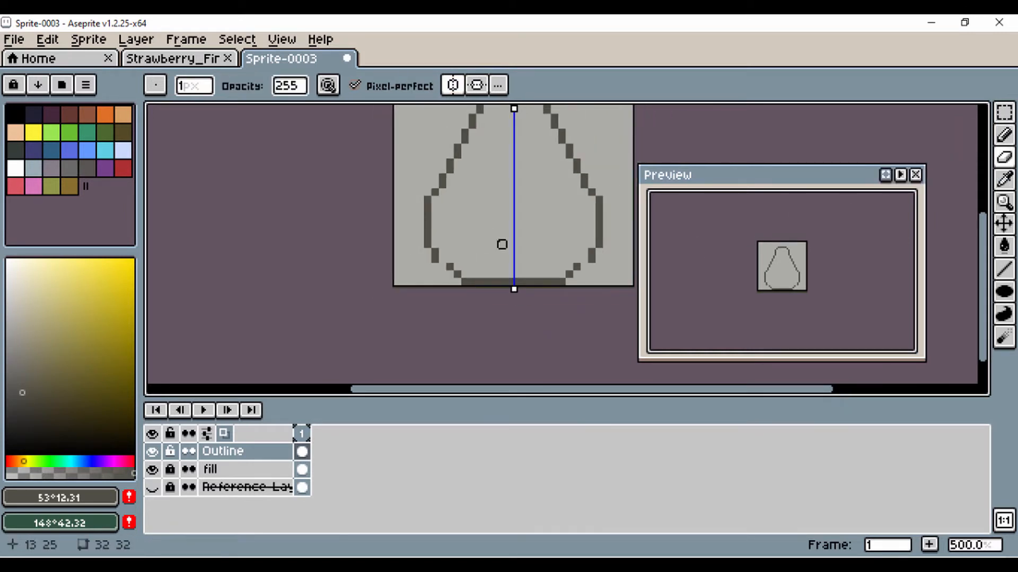
pyautogui.click(1003, 135)
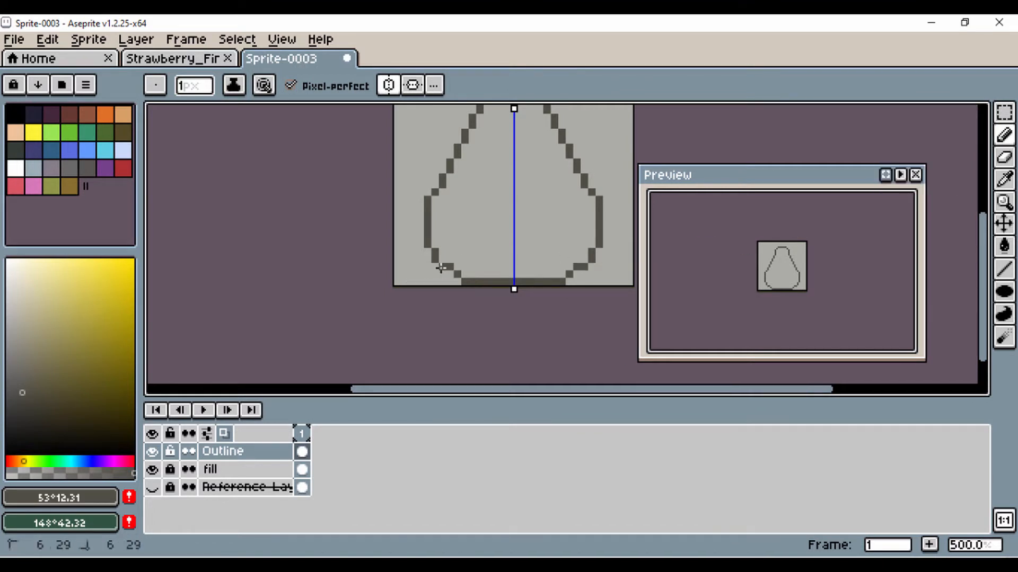
# Step: Extend the pear's bottom edge by one pixel at each end and reshape both lower corners into a one-pixel diagonal
pyautogui.scroll(4, 441, 268)
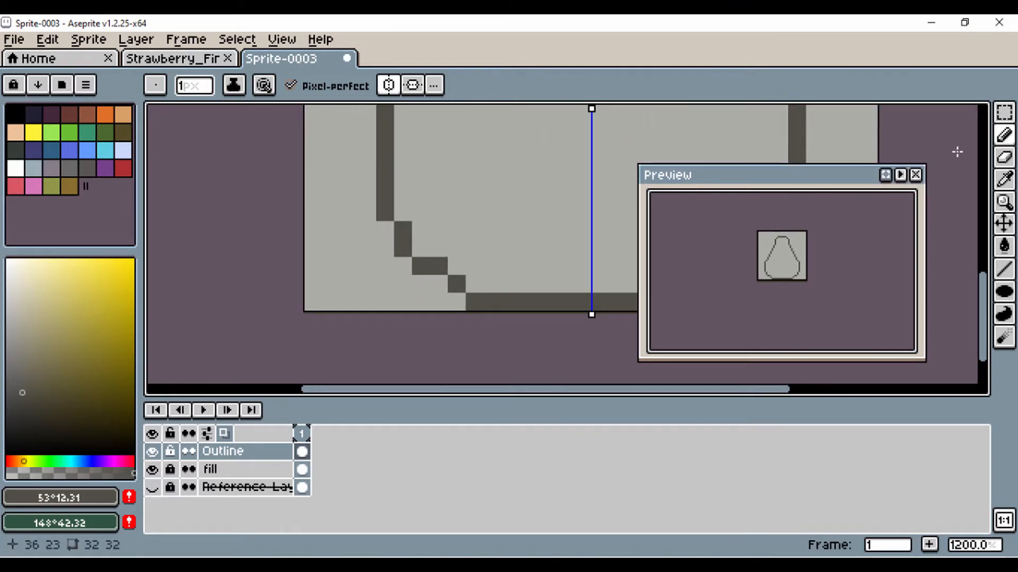
pyautogui.click(510, 212)
pyautogui.scroll(-4, 510, 212)
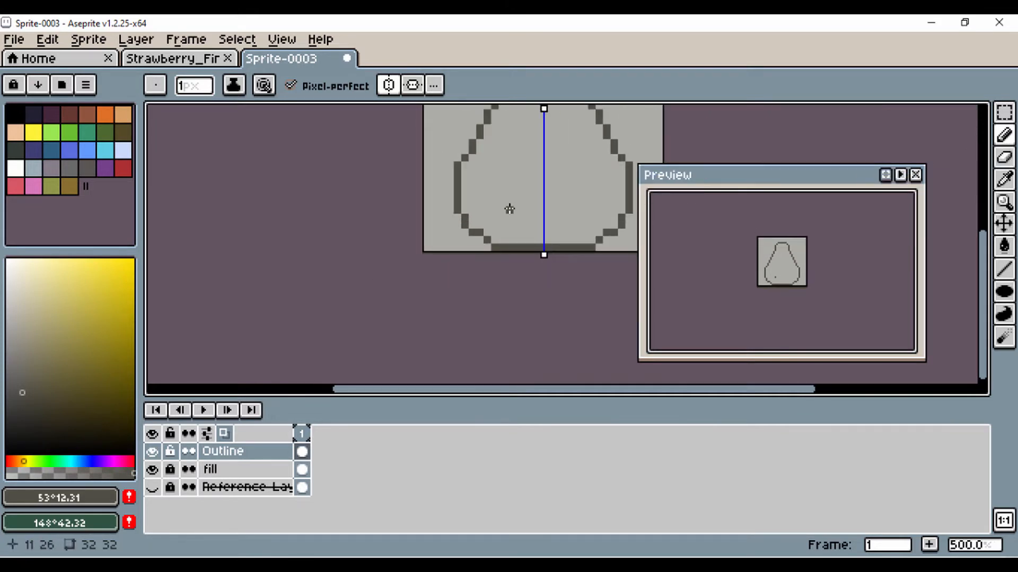
pyautogui.moveTo(511, 209); pyautogui.dragTo(508, 180)
pyautogui.scroll(3, 482, 232)
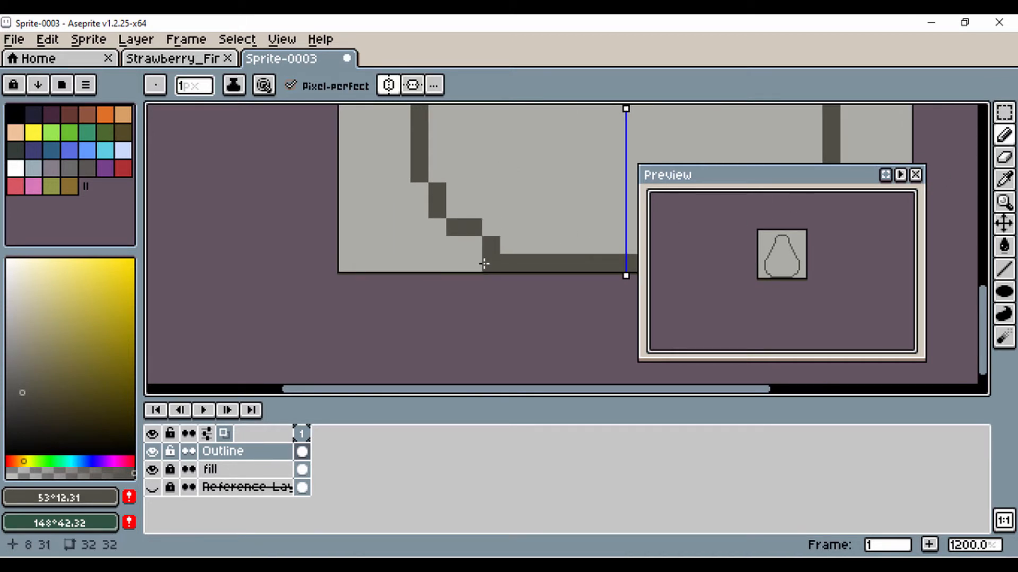
pyautogui.moveTo(484, 264); pyautogui.dragTo(478, 245)
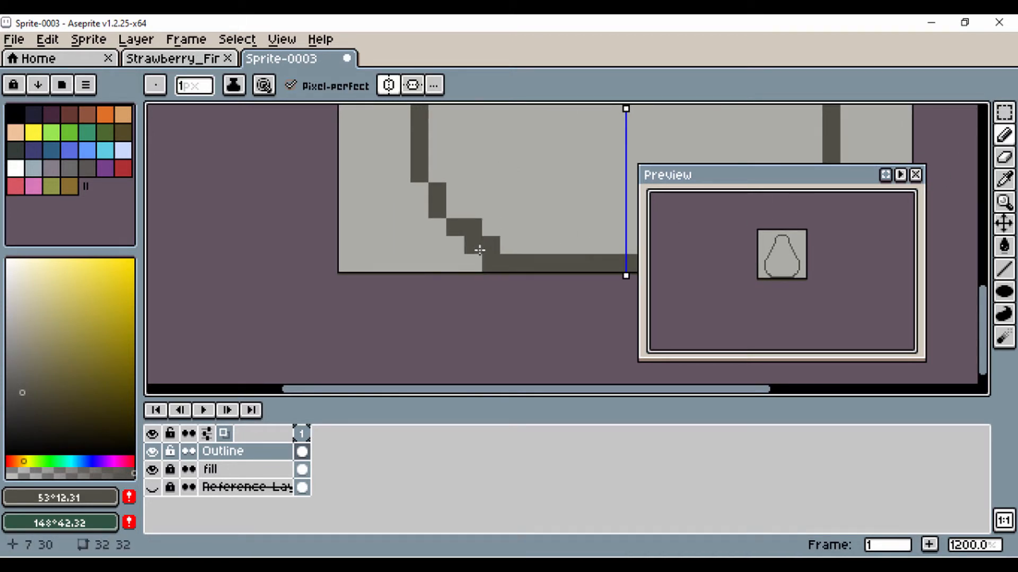
pyautogui.click(1003, 158)
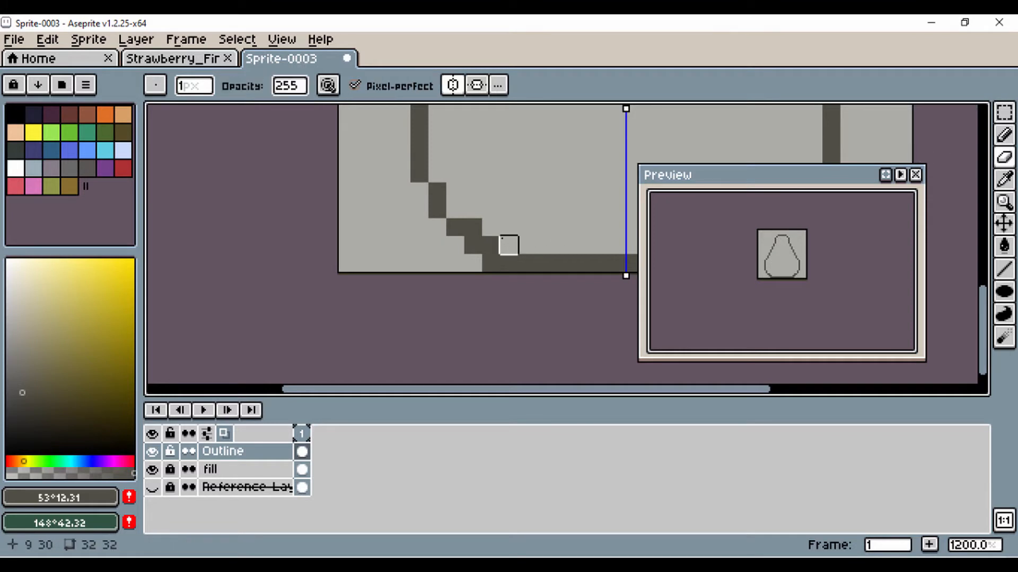
pyautogui.scroll(-5, 538, 212)
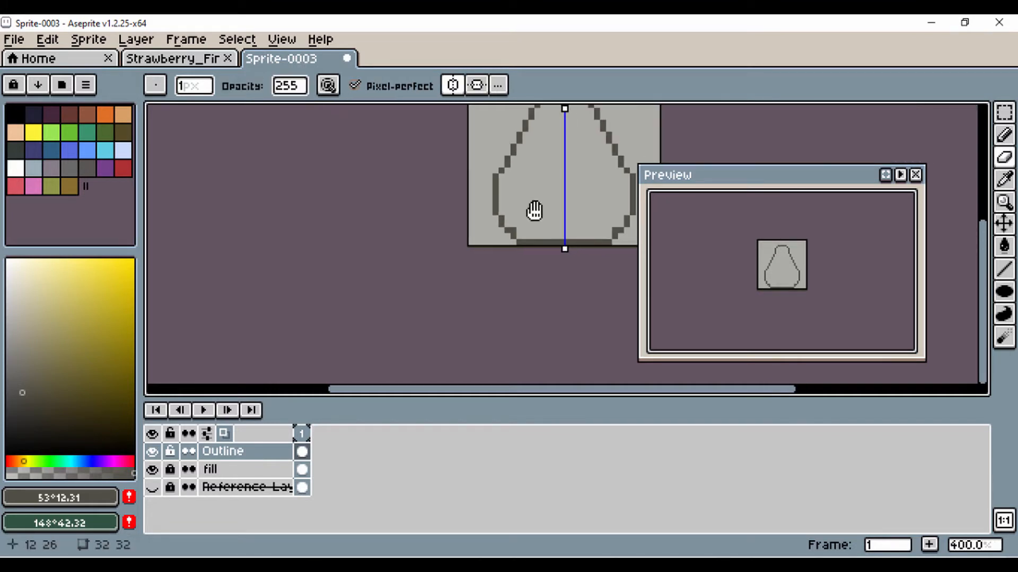
pyautogui.moveTo(536, 211); pyautogui.dragTo(447, 228)
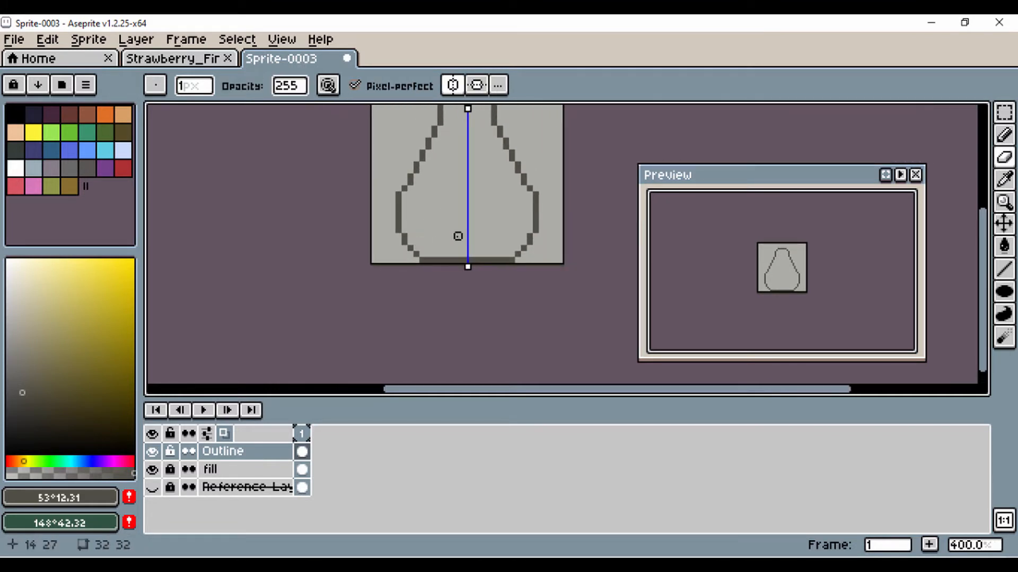
# Step: Undo the last erasures where the belly sides meet the lower corners
pyautogui.scroll(1, 458, 218)
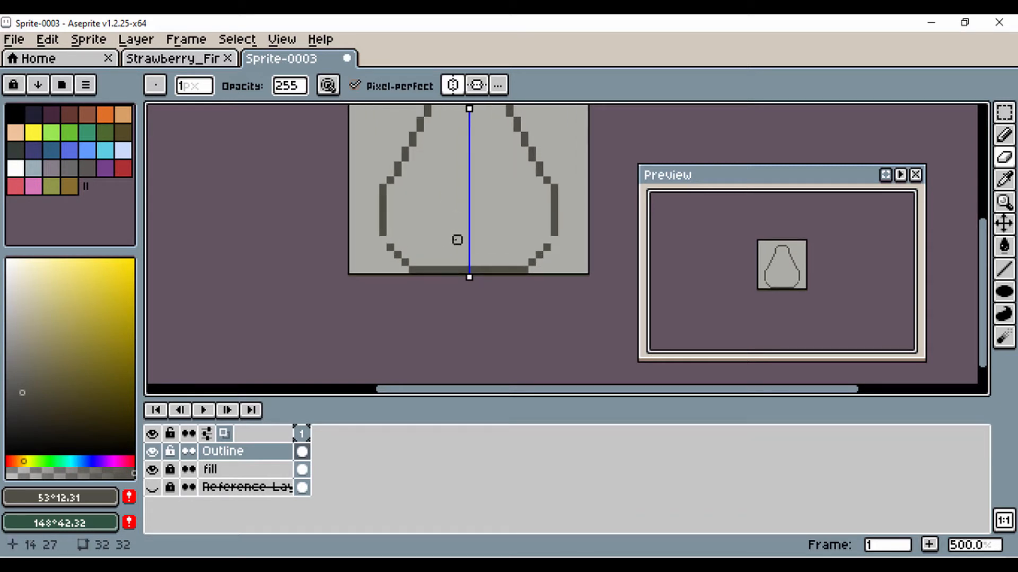
pyautogui.hotkey('ctrl', 'z')
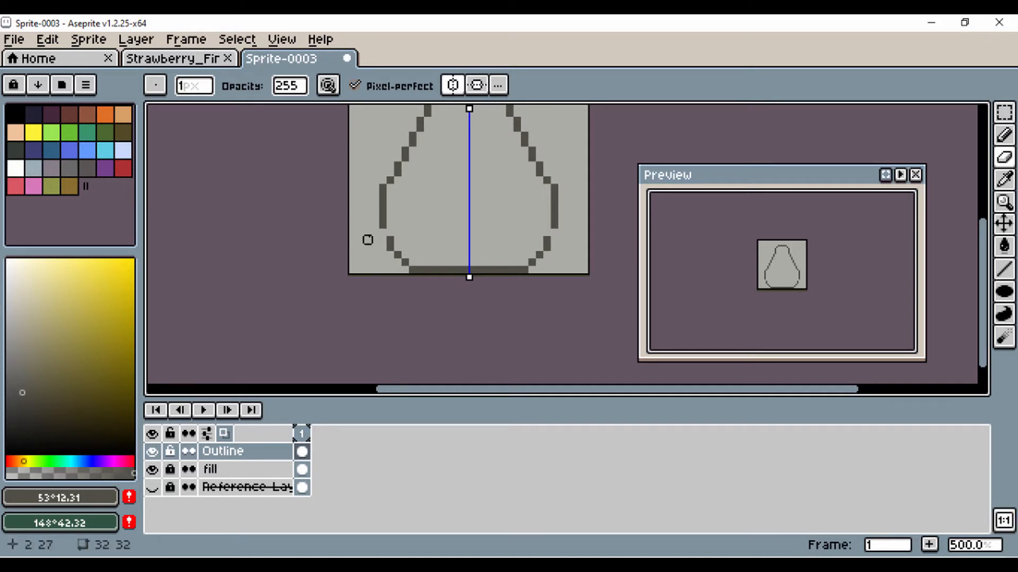
pyautogui.hotkey('ctrl', 'z')
pyautogui.scroll(-1, 457, 209)
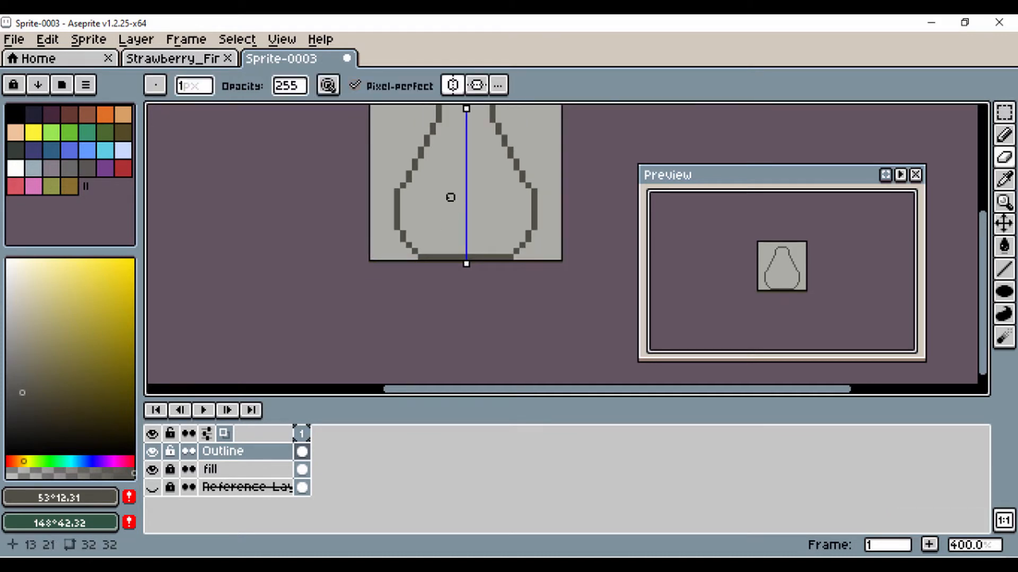
# Step: Turn off the left-right mirror symmetry for drawing on the sprite
pyautogui.moveTo(449, 204); pyautogui.dragTo(464, 285)
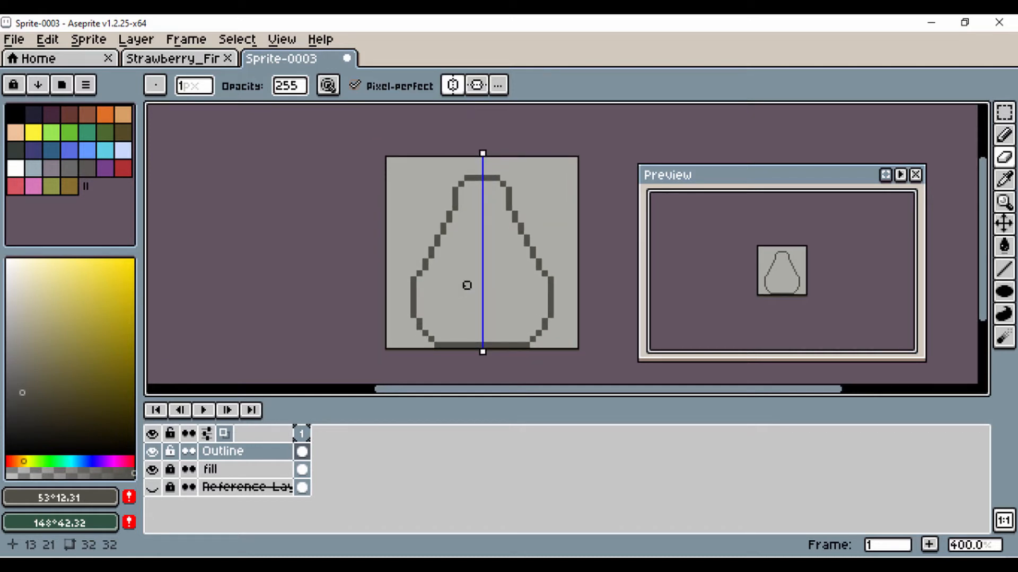
pyautogui.click(453, 85)
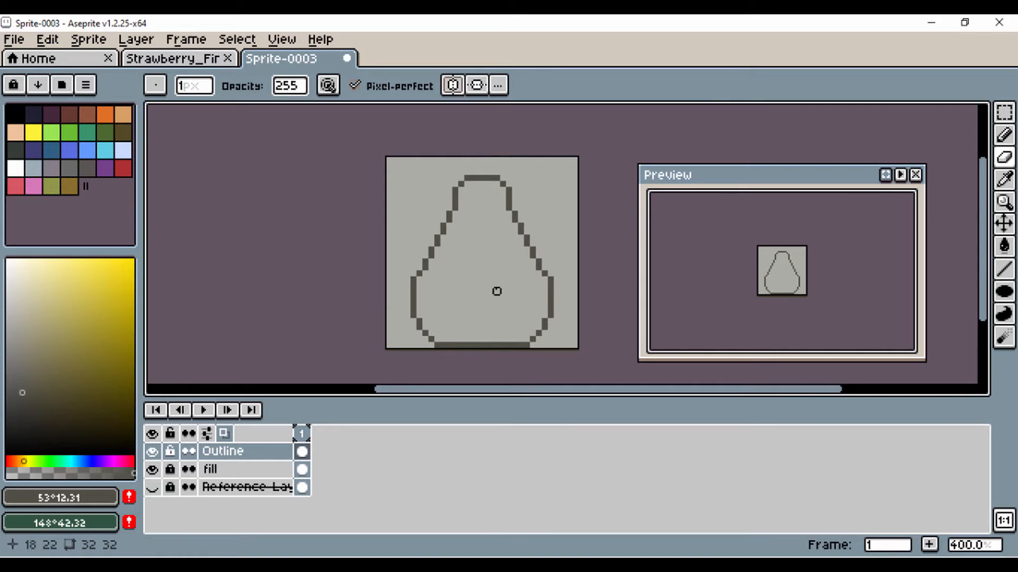
pyautogui.scroll(5, 503, 291)
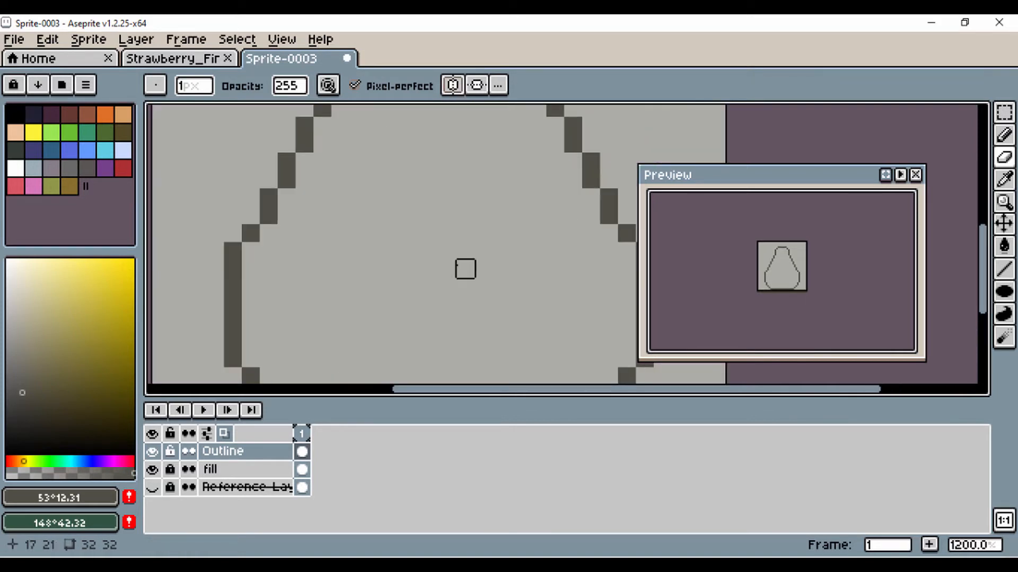
pyautogui.moveTo(447, 256); pyautogui.dragTo(480, 321)
pyautogui.scroll(-4, 448, 270)
pyautogui.scroll(4, 448, 270)
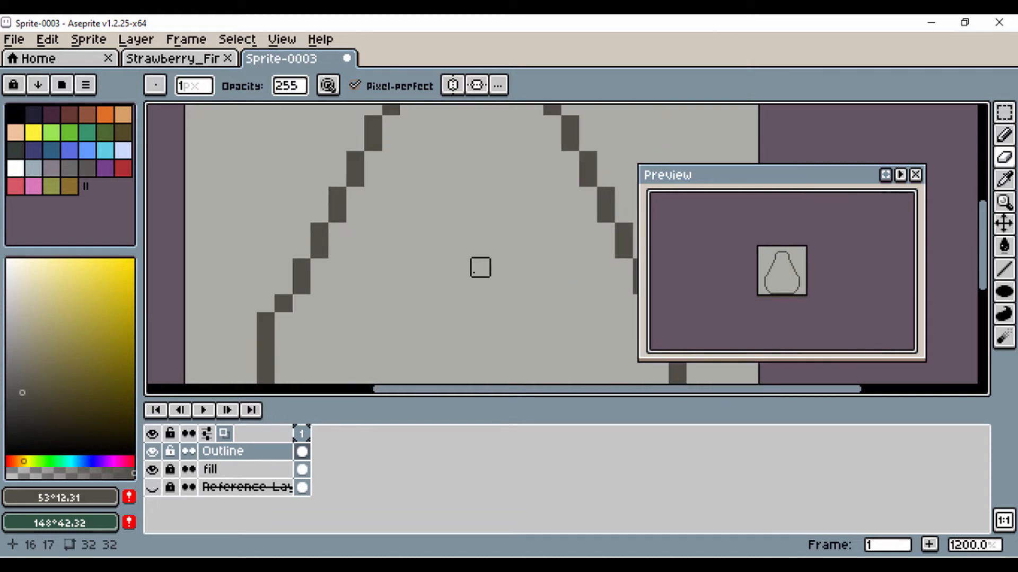
pyautogui.click(1000, 253)
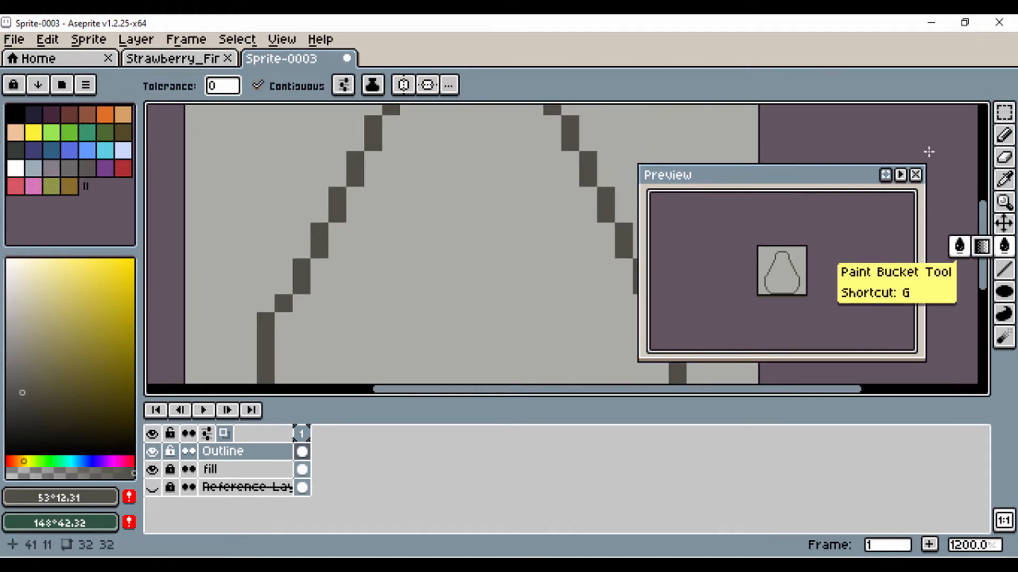
pyautogui.click(1004, 116)
pyautogui.click(981, 112)
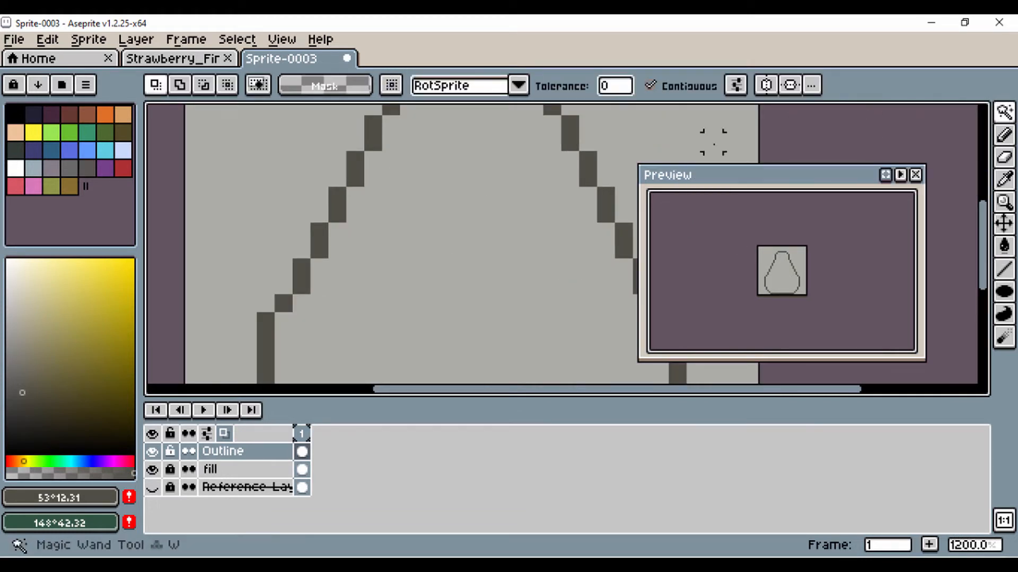
pyautogui.click(587, 160)
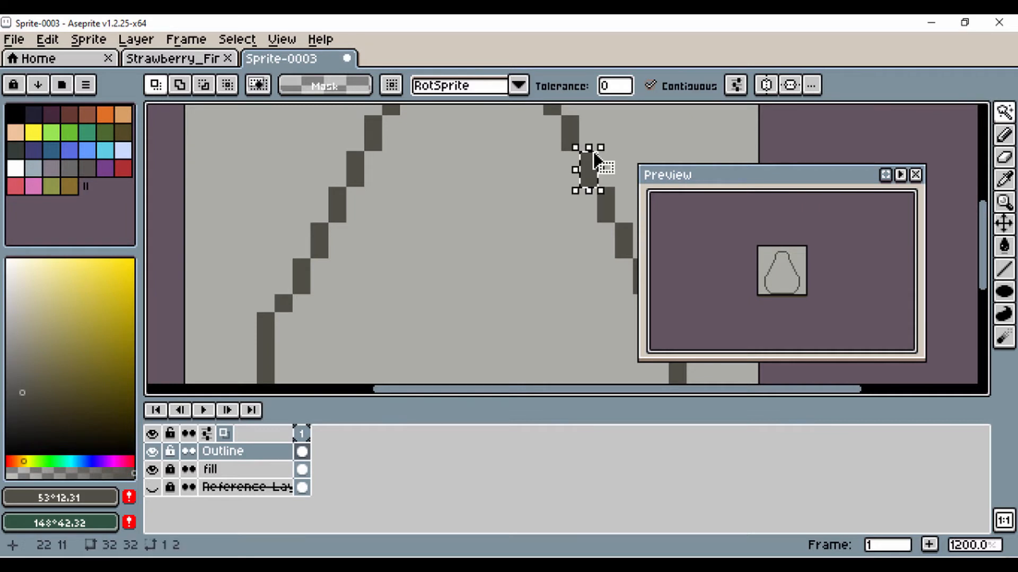
pyautogui.hotkey('ctrl', 'd')
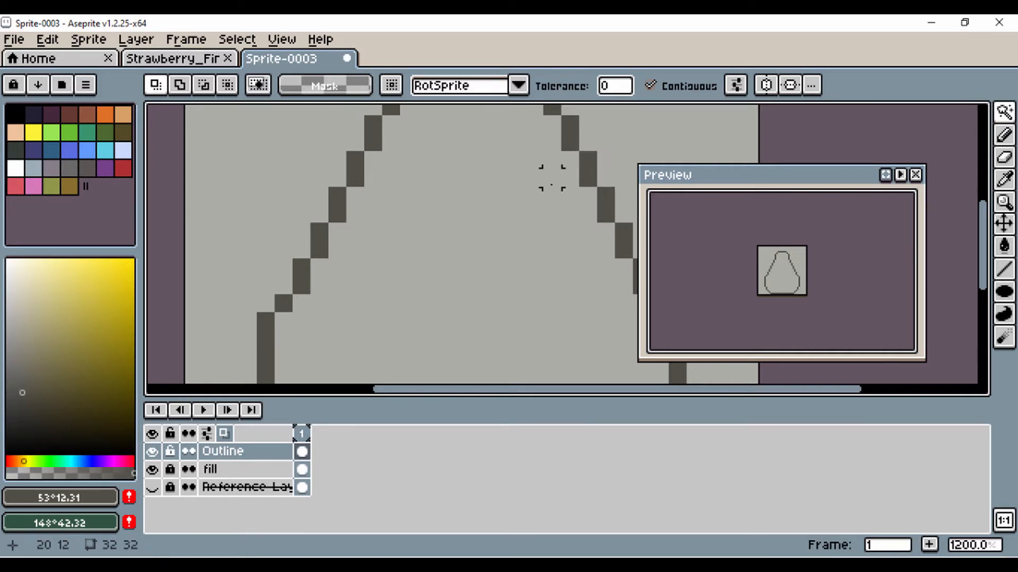
# Step: Fill the pear's interior on the Outline layer with light green, HSV 80°, 58%, 76%, using the Paint Bucket tool
pyautogui.click(239, 452)
pyautogui.scroll(-3, 444, 302)
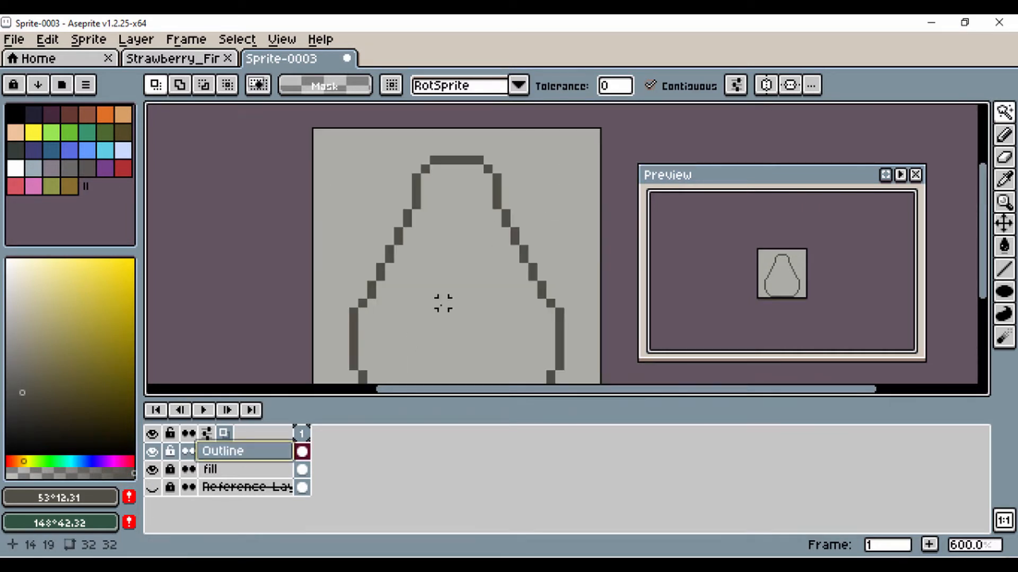
pyautogui.moveTo(441, 307); pyautogui.dragTo(440, 283)
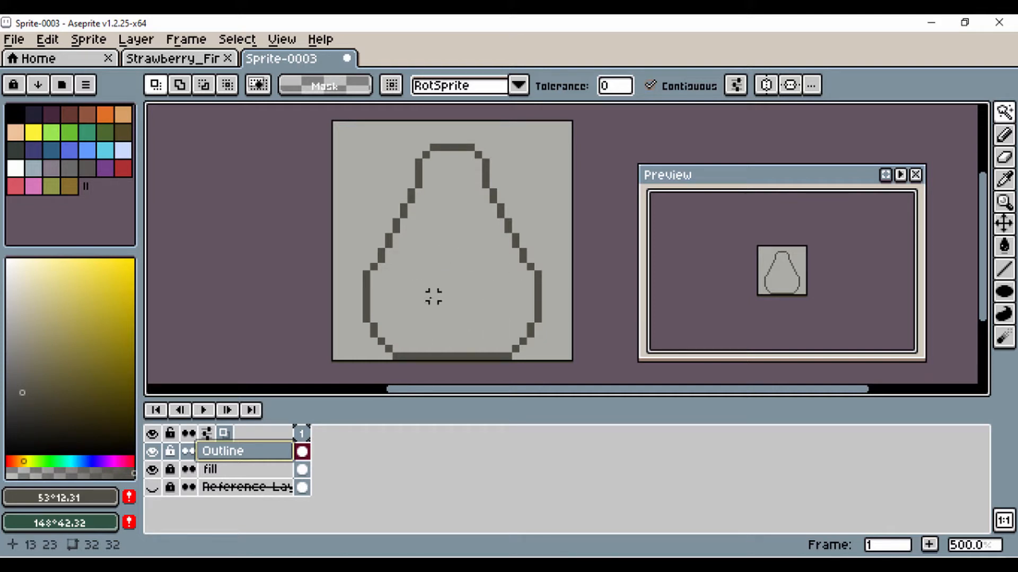
pyautogui.click(1004, 246)
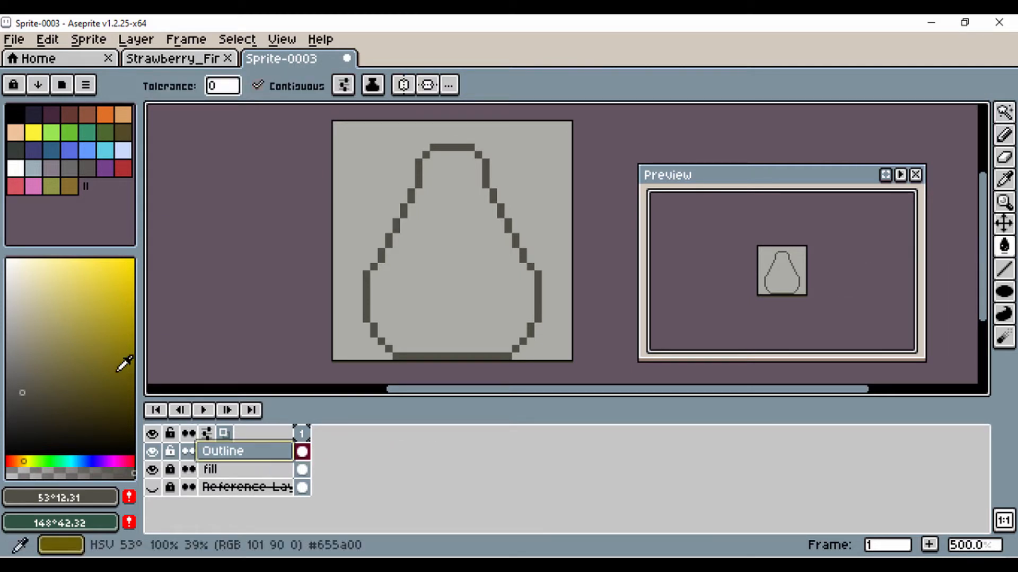
pyautogui.click(55, 354)
pyautogui.moveTo(56, 354); pyautogui.dragTo(80, 305)
pyautogui.moveTo(33, 462); pyautogui.dragTo(34, 461)
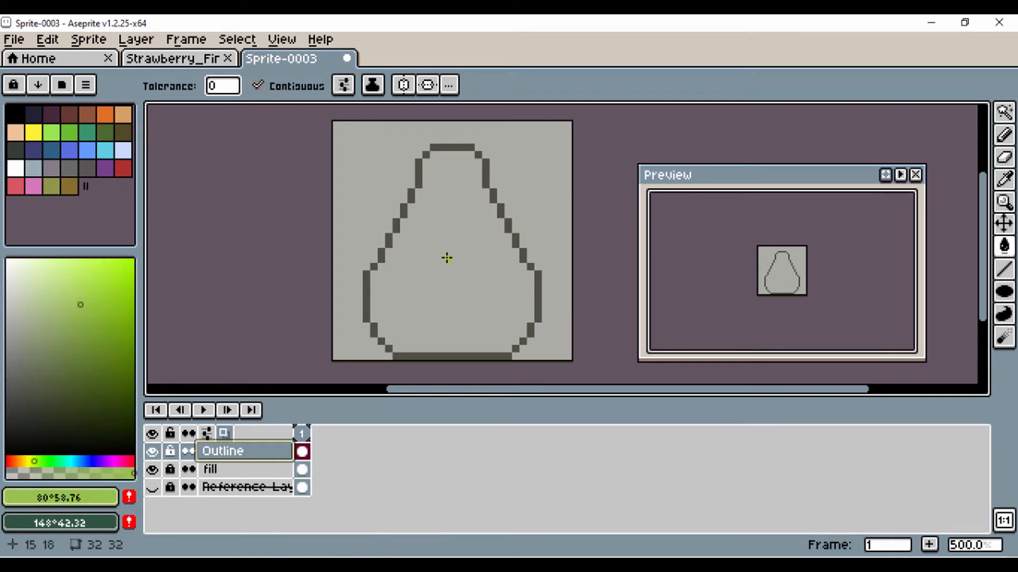
pyautogui.click(463, 253)
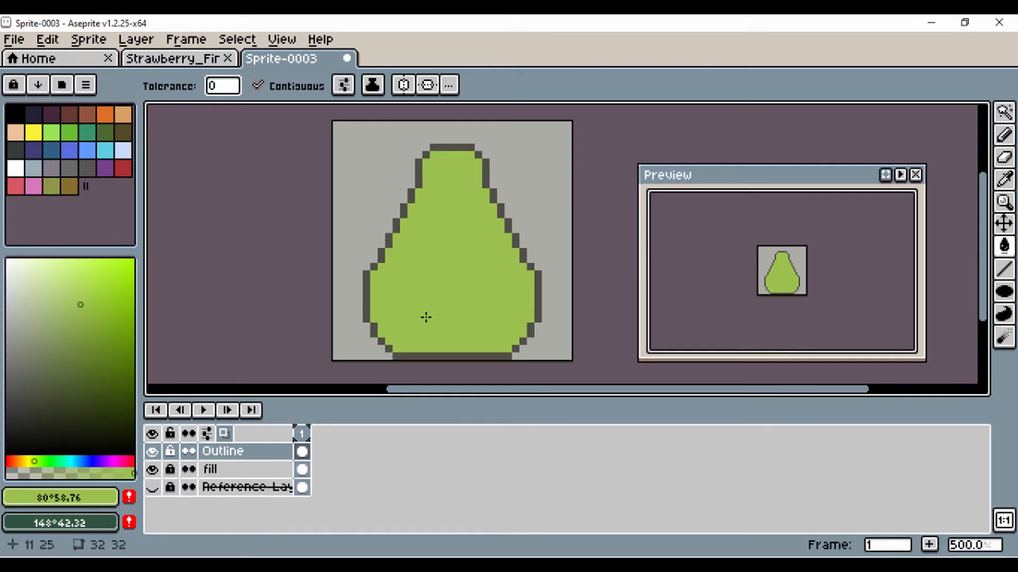
# Step: Lock the Outline layer and add a new layer above it
pyautogui.click(170, 451)
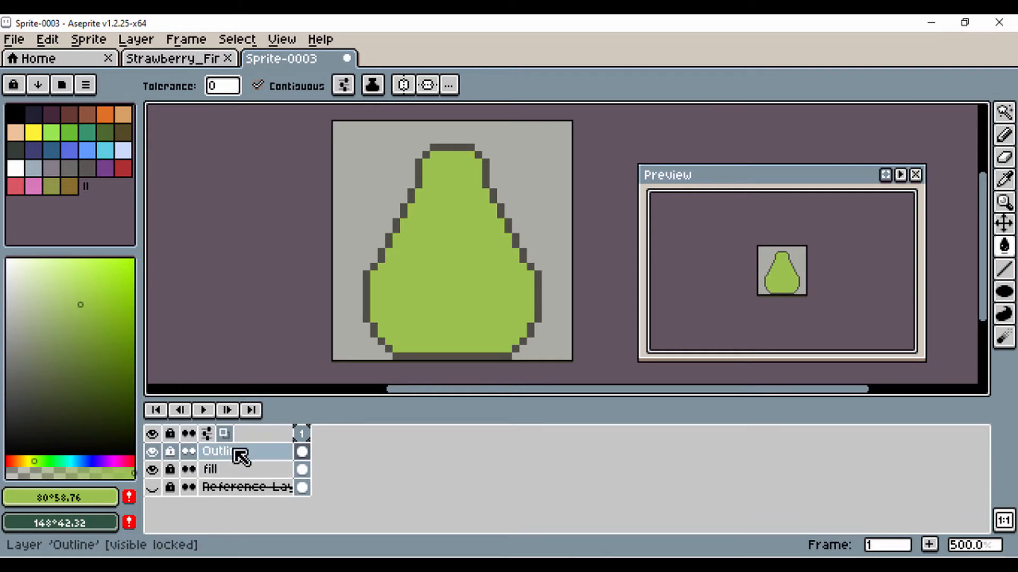
pyautogui.hotkey('shift', 'n')
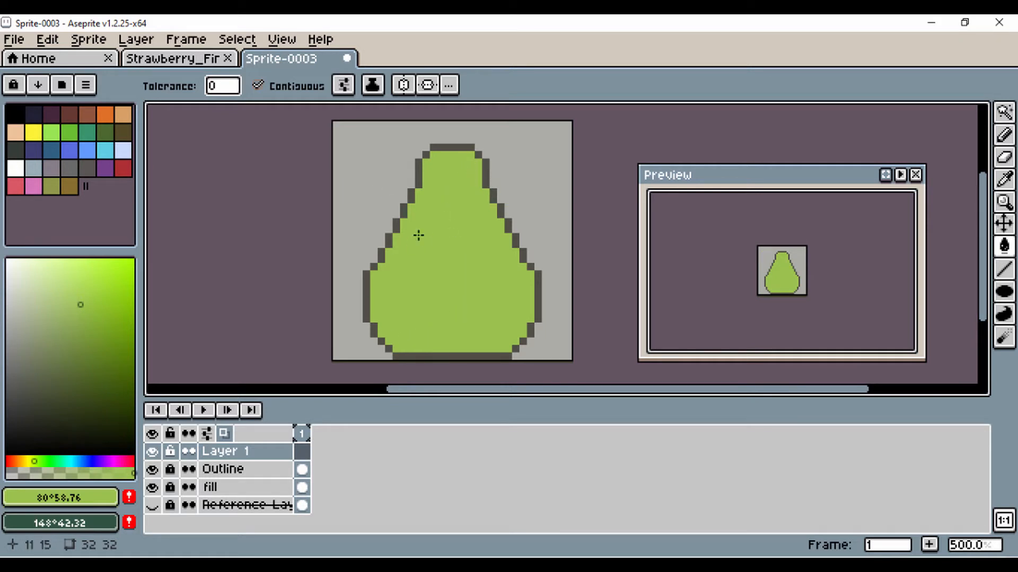
# Step: Select a freehand area about 14 × 23 px with the Lasso tool, from the pear's neck down its left belly
pyautogui.click(1004, 113)
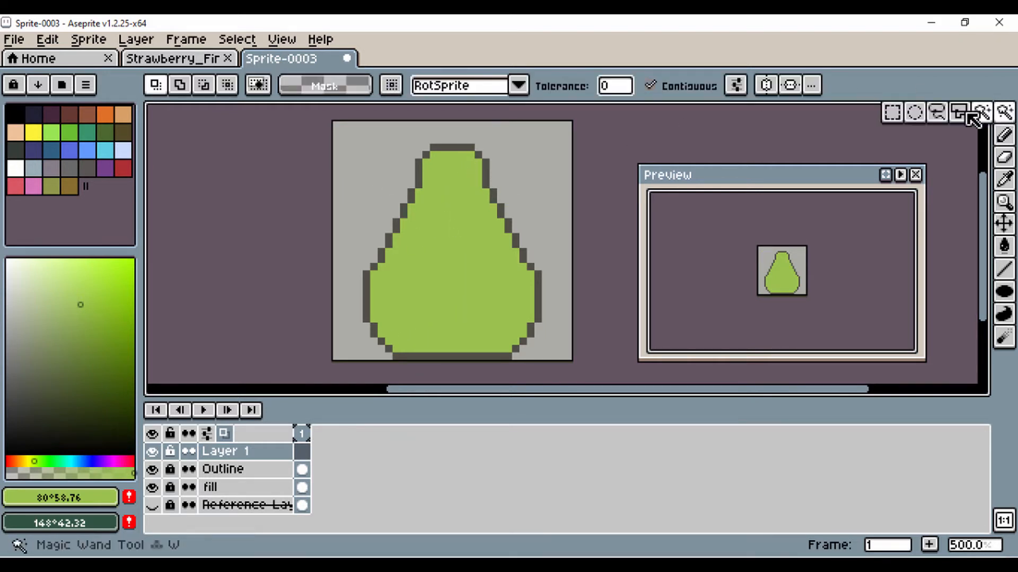
pyautogui.click(945, 114)
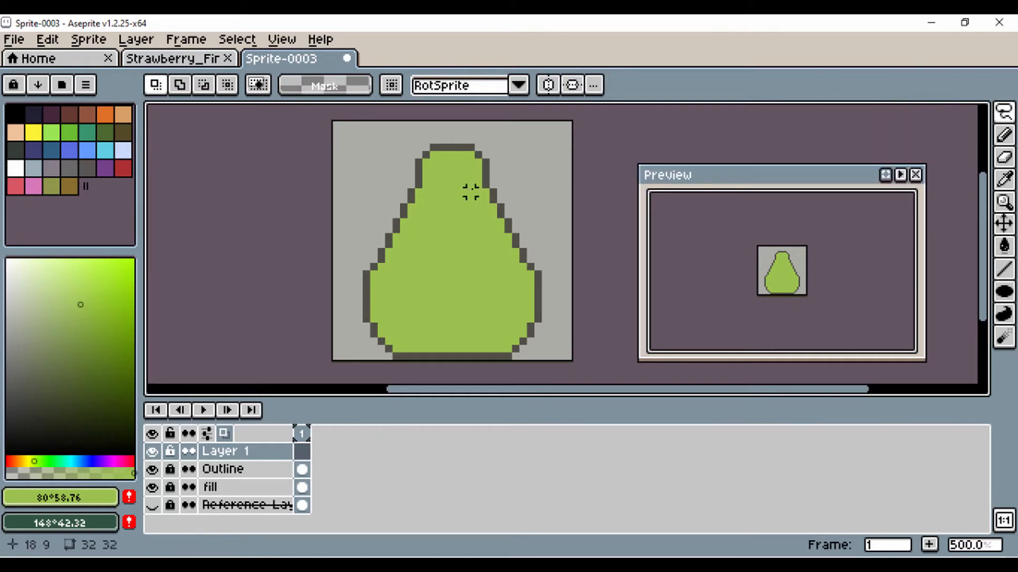
pyautogui.moveTo(462, 154)
pyautogui.mouseDown()
pyautogui.moveTo(464, 281)
pyautogui.moveTo(424, 316)
pyautogui.moveTo(390, 317)
pyautogui.moveTo(371, 284)
pyautogui.moveTo(381, 259)
pyautogui.moveTo(424, 207)
pyautogui.moveTo(422, 184)
pyautogui.moveTo(457, 159)
pyautogui.mouseUp()
pyautogui.scroll(7, 352, 261)
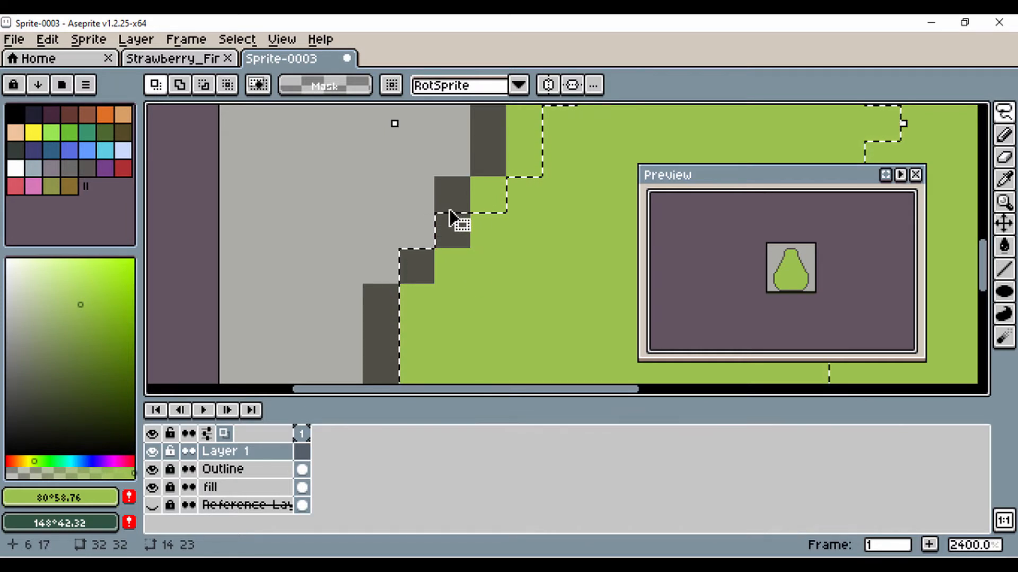
pyautogui.press('shift')
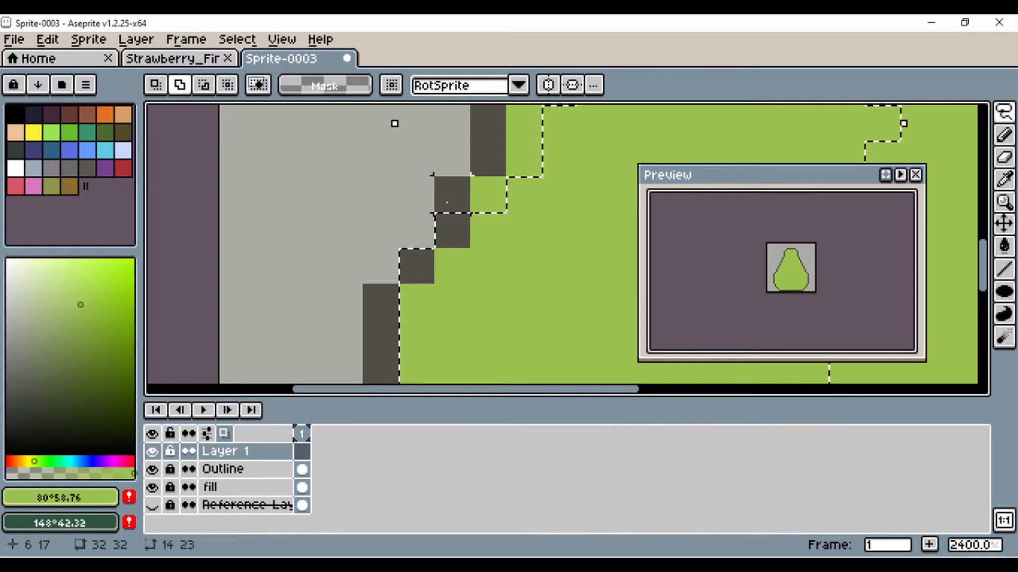
pyautogui.press('alt')
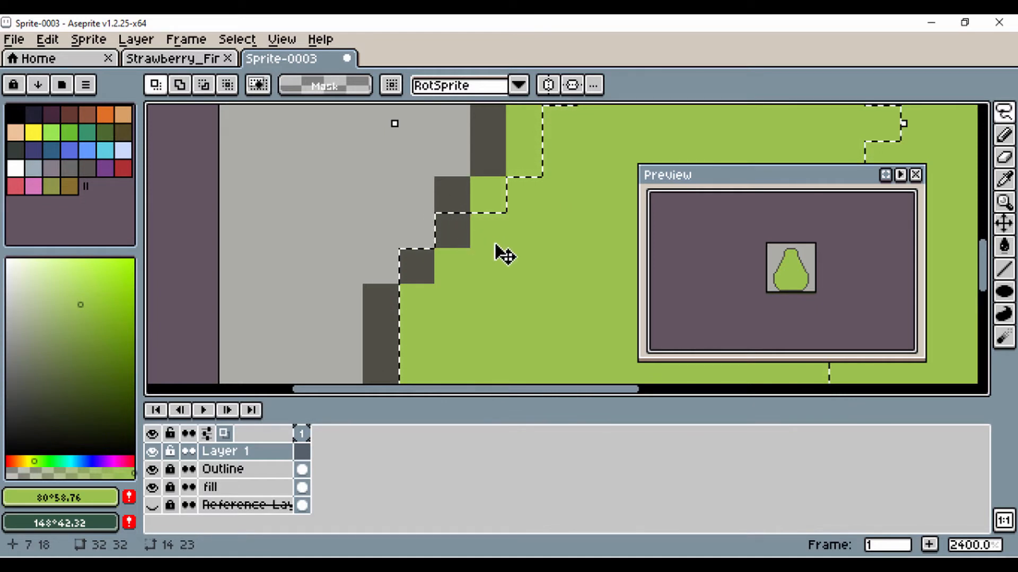
pyautogui.scroll(-5, 502, 252)
# Step: Move the lassoed area down one pixel on the new layer
pyautogui.click(522, 244)
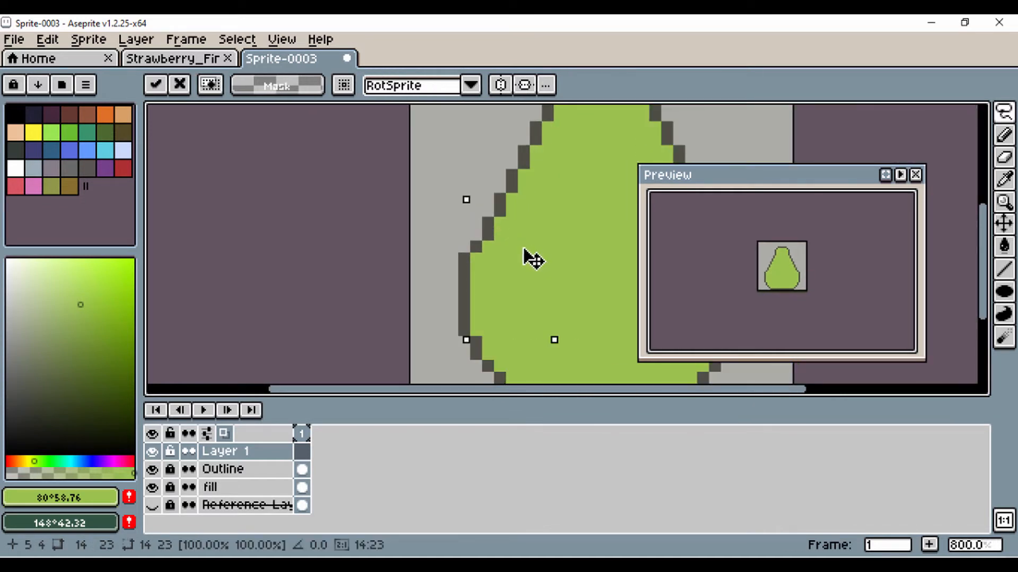
pyautogui.moveTo(522, 243); pyautogui.dragTo(532, 260)
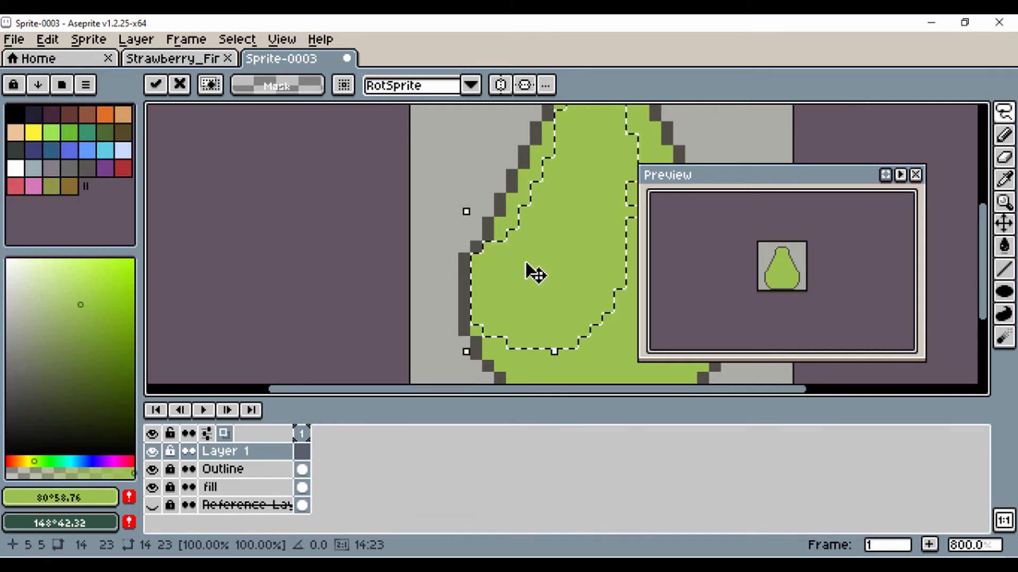
pyautogui.scroll(-1, 529, 270)
pyautogui.moveTo(522, 253); pyautogui.dragTo(480, 270)
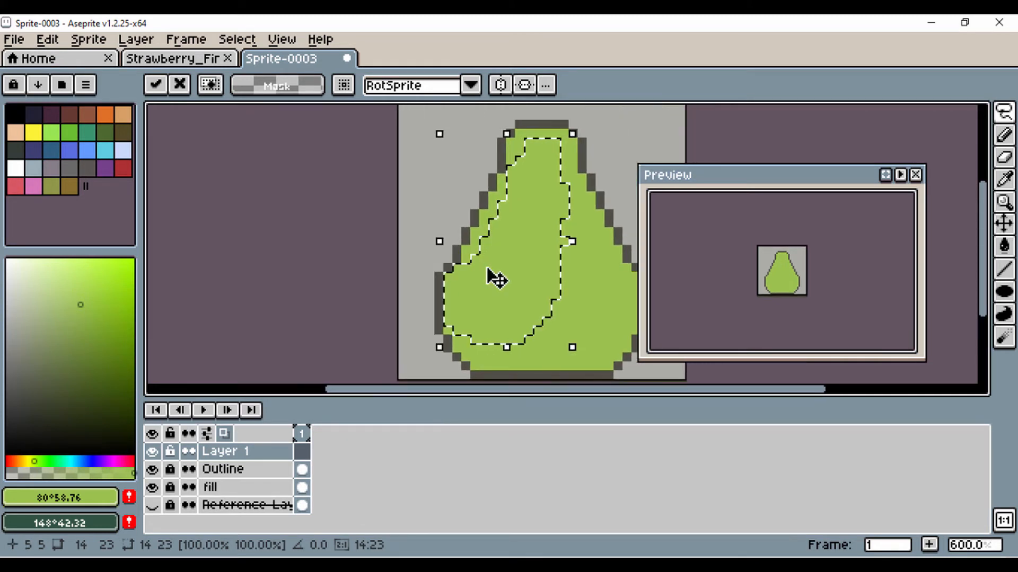
# Step: Set the foreground colour to a lighter yellow-green, HSV 67°, 55%, 91%
pyautogui.click(76, 275)
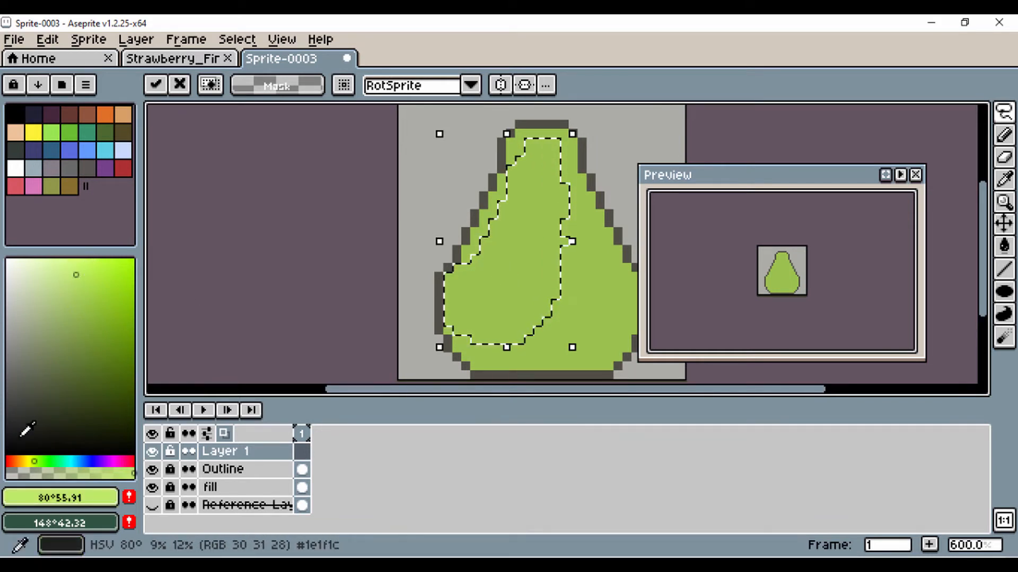
pyautogui.moveTo(33, 462); pyautogui.dragTo(30, 463)
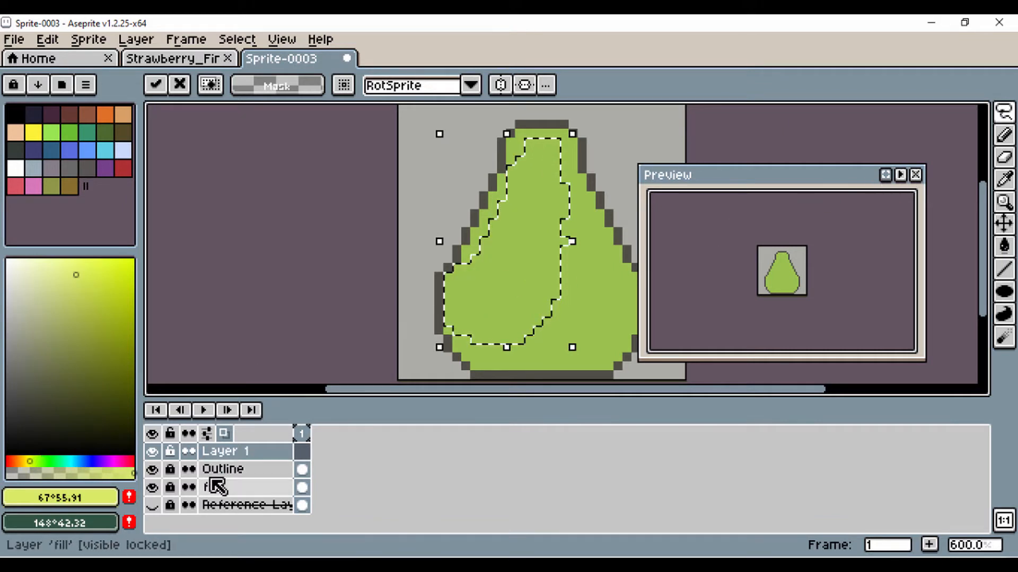
# Step: Fill the lassoed area on Layer 1 with the lighter yellow-green and clear the selection
pyautogui.click(1007, 248)
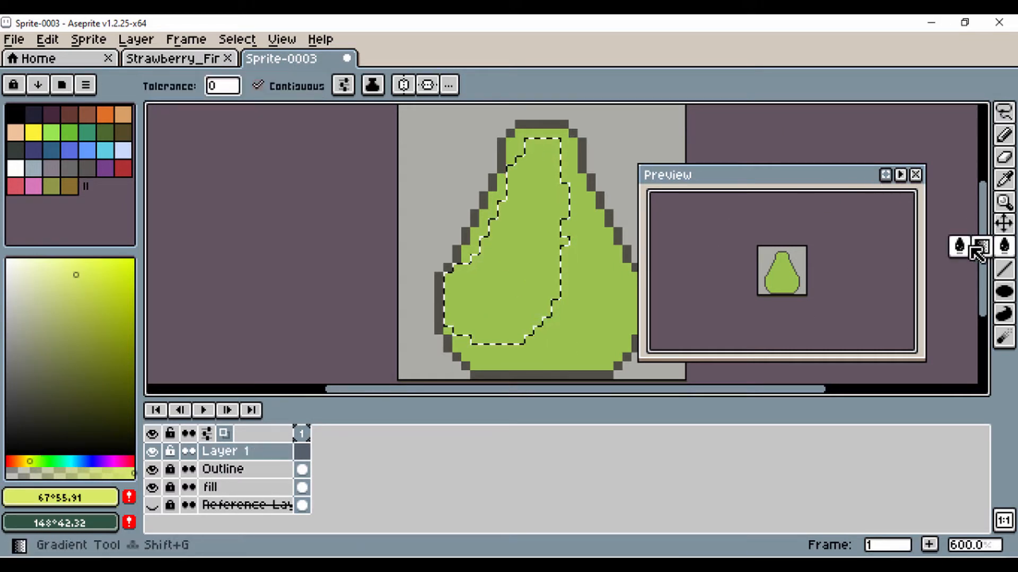
pyautogui.click(553, 276)
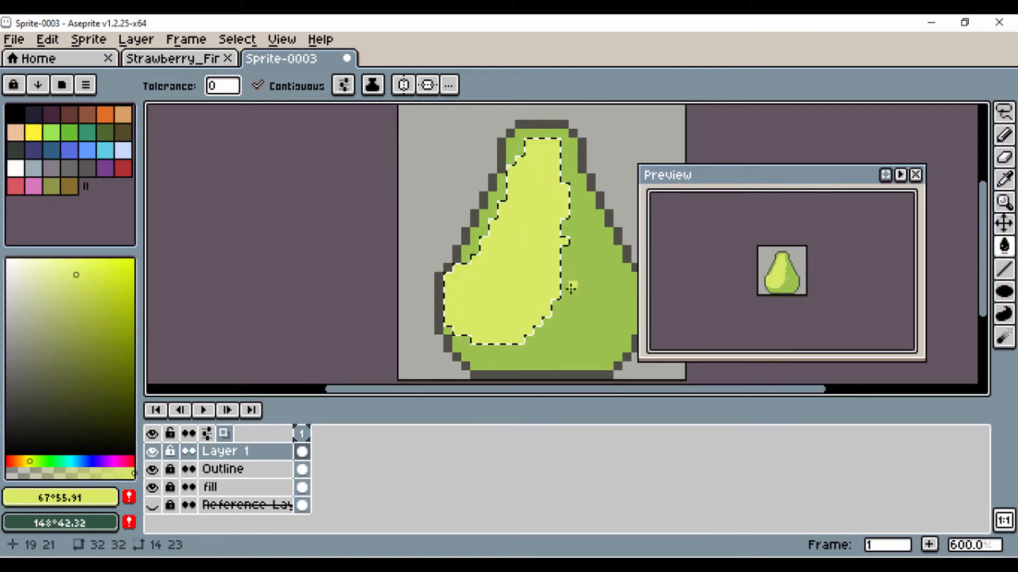
pyautogui.hotkey('ctrl', 'd')
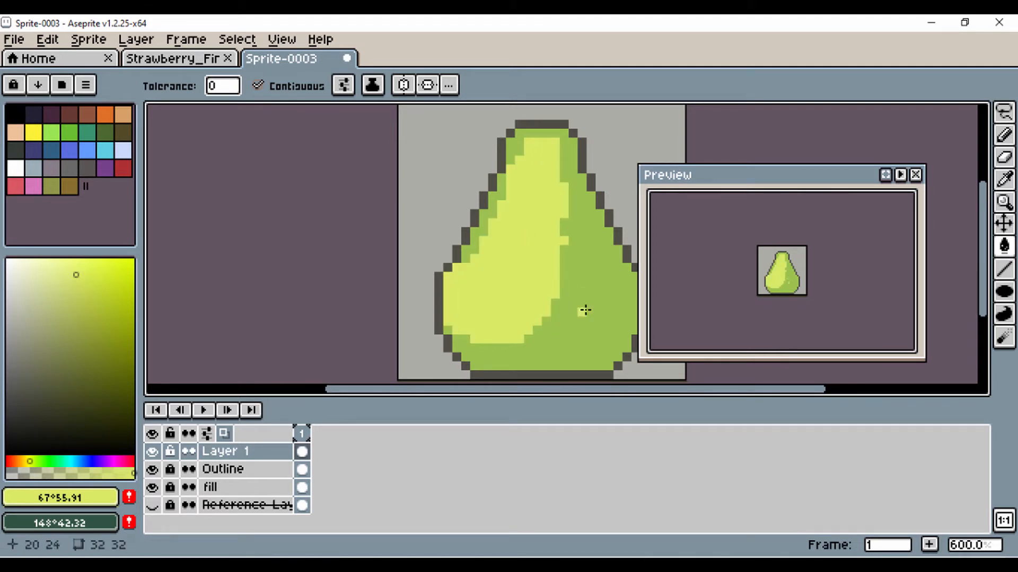
# Step: Sample the light yellow-green from the pear's highlight and ready the Pencil tool
pyautogui.scroll(1, 532, 168)
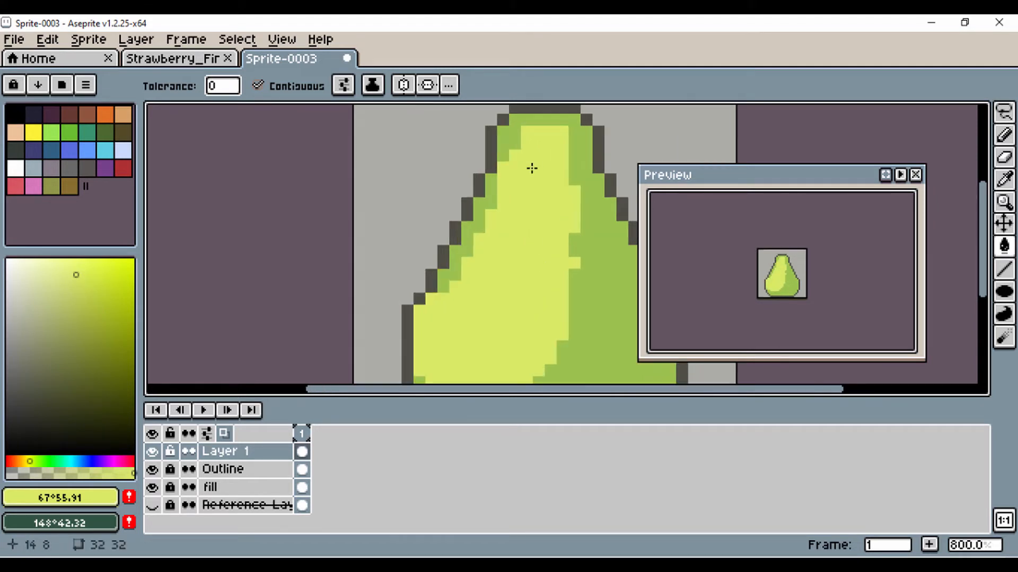
pyautogui.press('b')
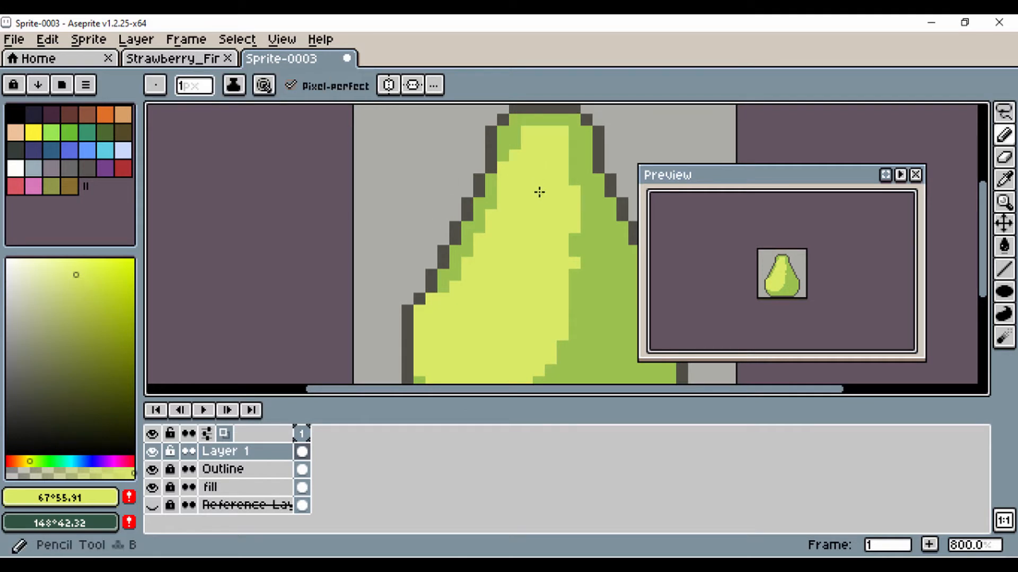
pyautogui.press('i')
pyautogui.click(538, 185)
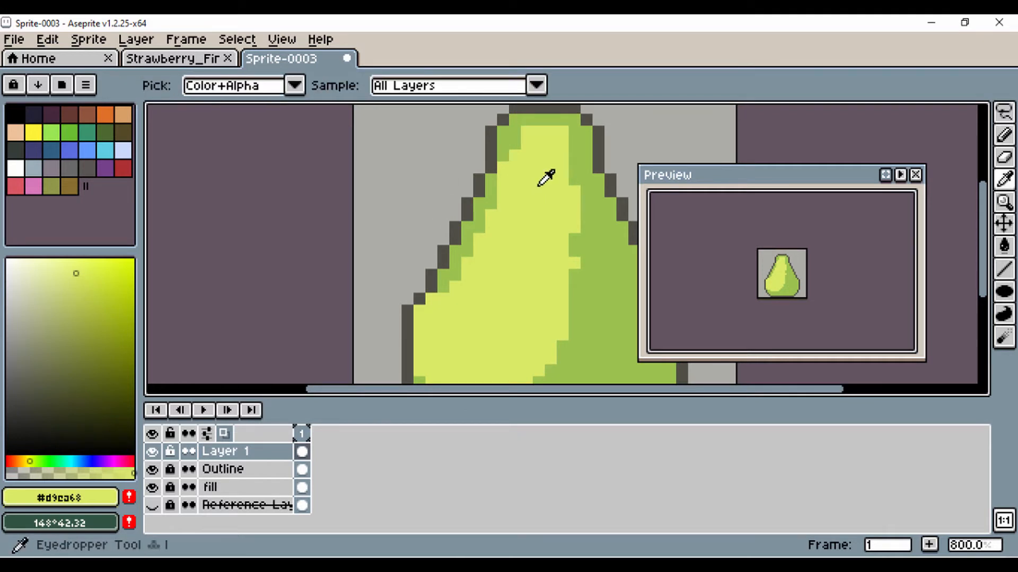
pyautogui.press('b')
# Step: Rename Layer 1 as H1
pyautogui.doubleClick(219, 454)
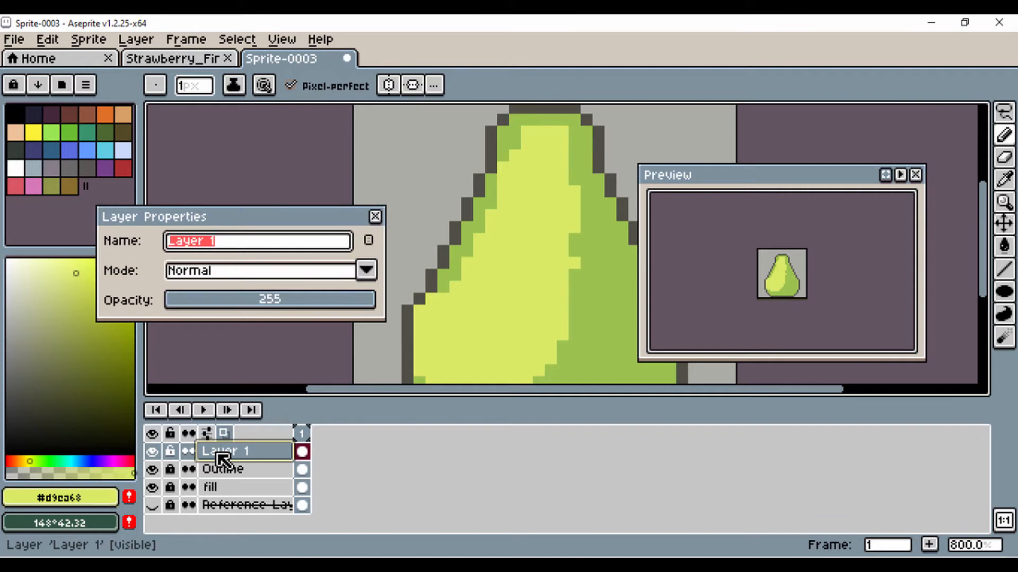
pyautogui.write('H')
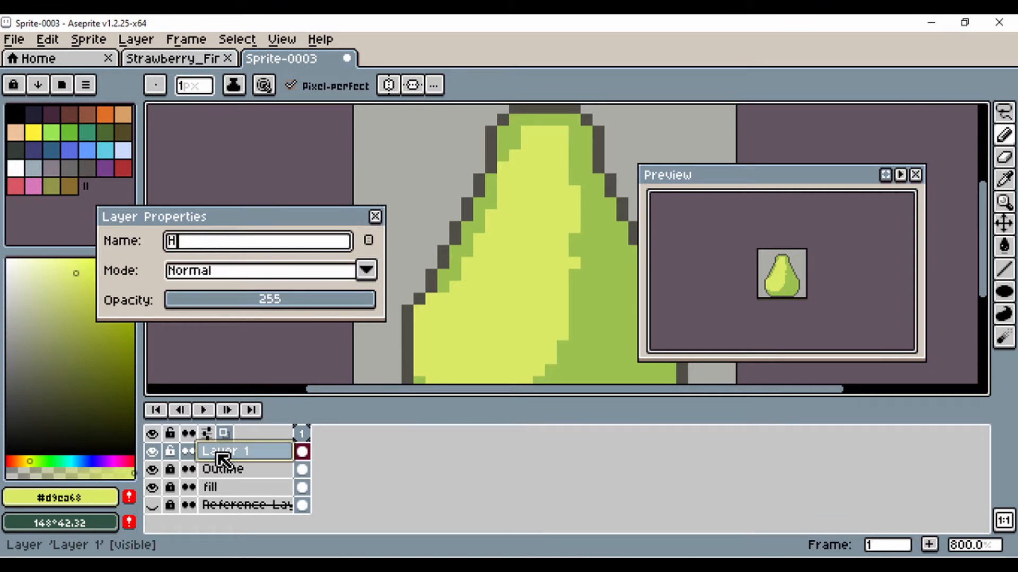
pyautogui.write('1')
pyautogui.press('Return')
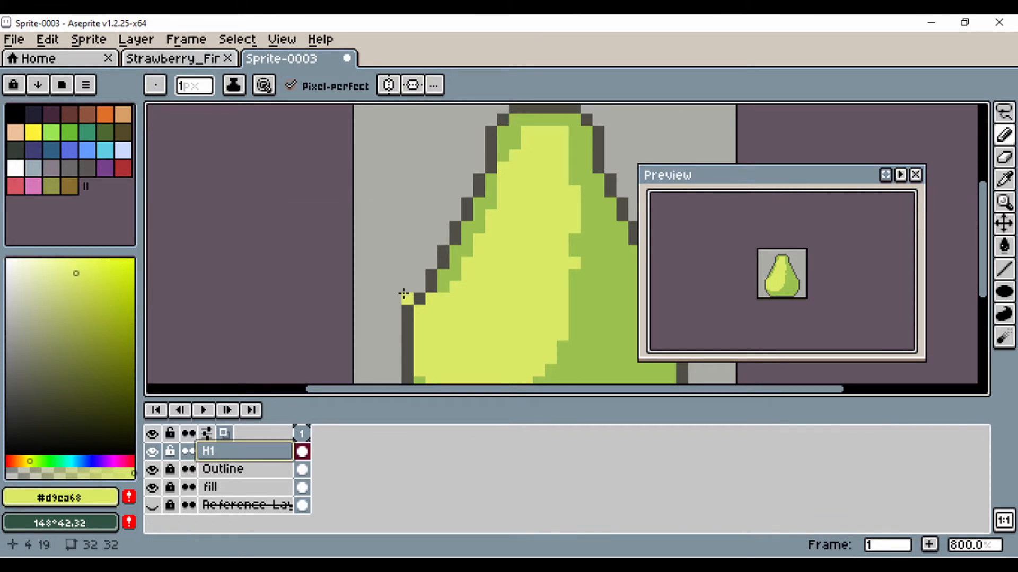
# Step: Extend the light highlight with the Pencil up to the pear's top and left outline, and smooth its right edge
pyautogui.moveTo(566, 159); pyautogui.dragTo(534, 209)
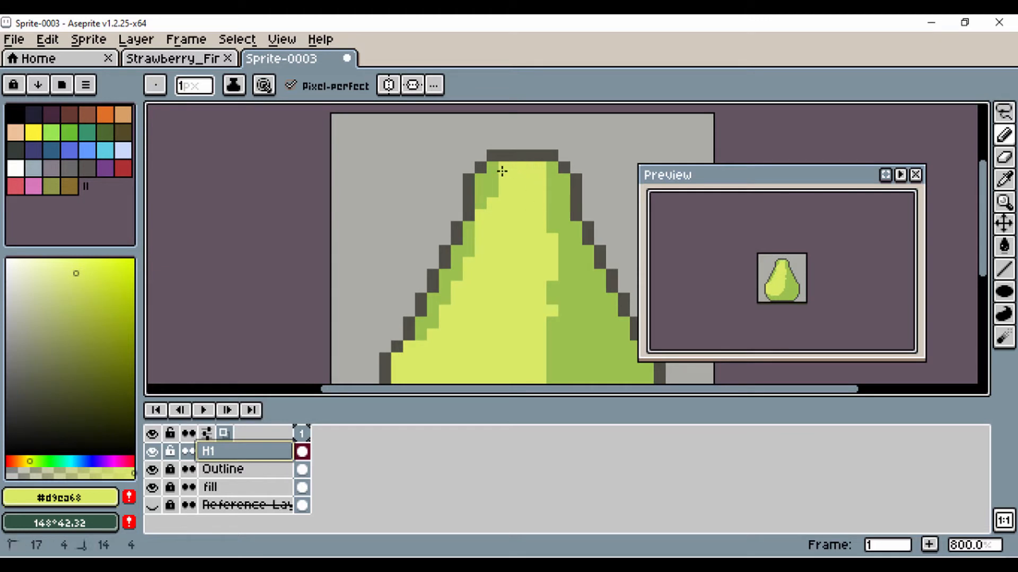
pyautogui.moveTo(484, 183)
pyautogui.mouseDown()
pyautogui.moveTo(467, 231)
pyautogui.moveTo(472, 264)
pyautogui.moveTo(454, 251)
pyautogui.moveTo(462, 275)
pyautogui.moveTo(441, 278)
pyautogui.moveTo(447, 331)
pyautogui.moveTo(461, 329)
pyautogui.moveTo(445, 326)
pyautogui.moveTo(475, 224)
pyautogui.moveTo(448, 223)
pyautogui.moveTo(451, 254)
pyautogui.mouseUp()
pyautogui.moveTo(547, 207); pyautogui.dragTo(546, 182)
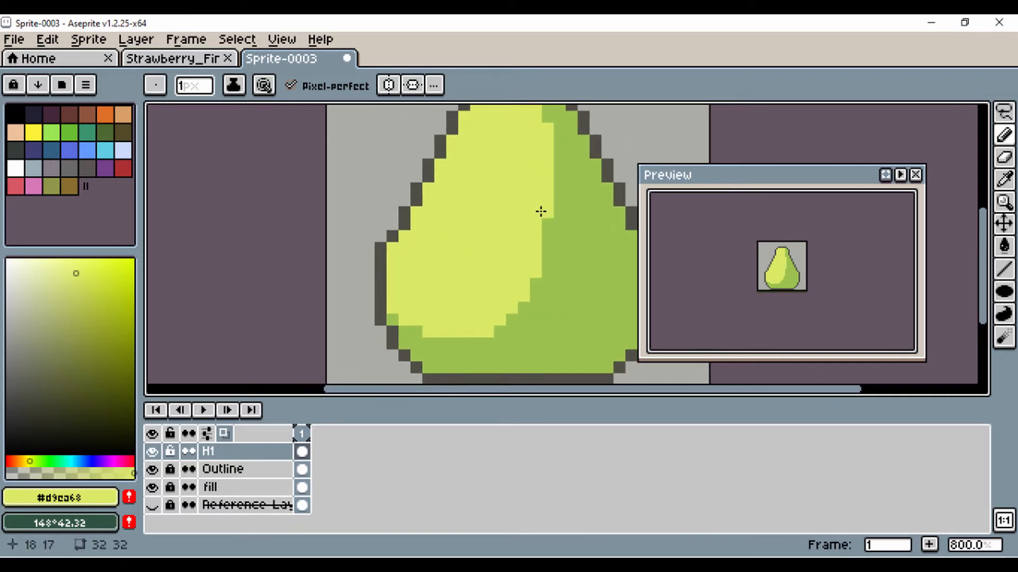
pyautogui.scroll(-4, 520, 211)
pyautogui.moveTo(509, 223); pyautogui.dragTo(499, 244)
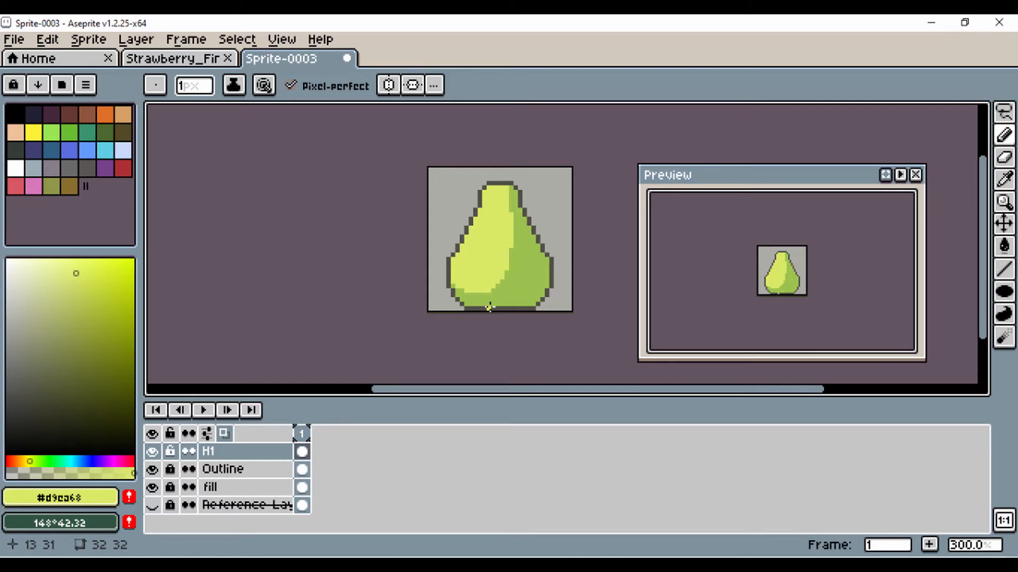
# Step: Toggle the Outline, fill and H1 layers to examine what each contains, leaving H1 hidden
pyautogui.click(152, 470)
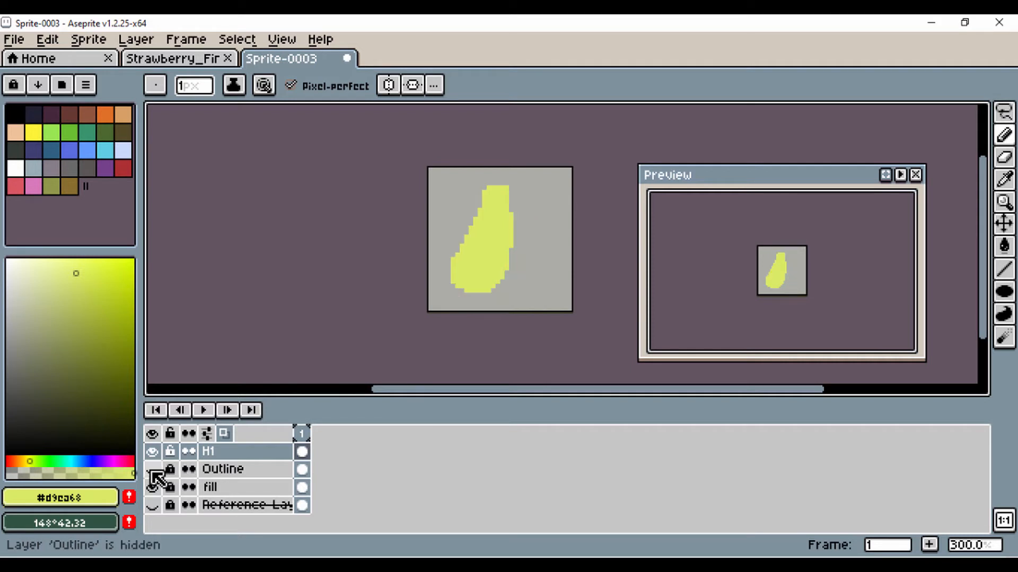
pyautogui.click(152, 469)
pyautogui.click(153, 486)
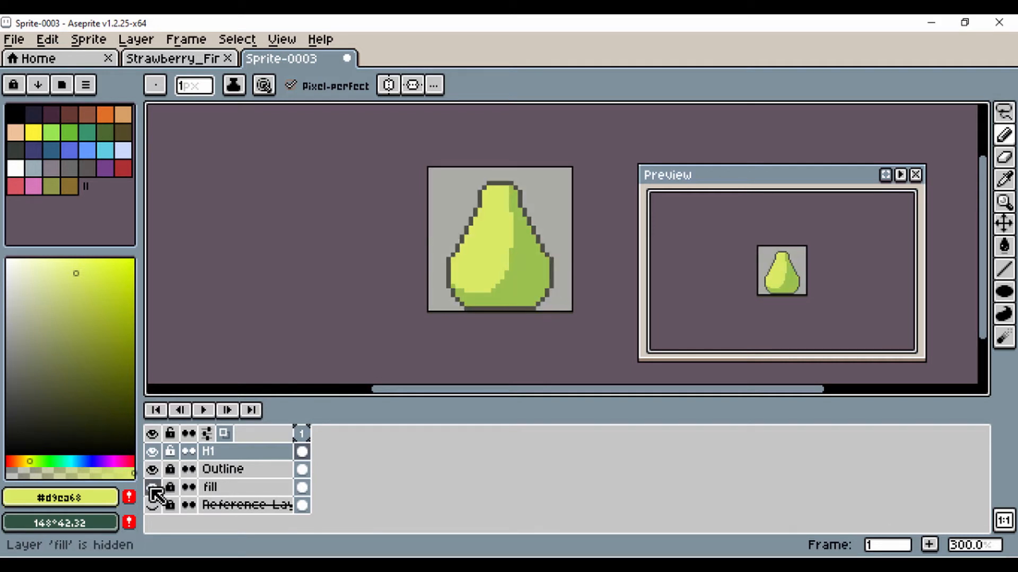
pyautogui.click(153, 486)
pyautogui.click(152, 451)
pyautogui.click(153, 456)
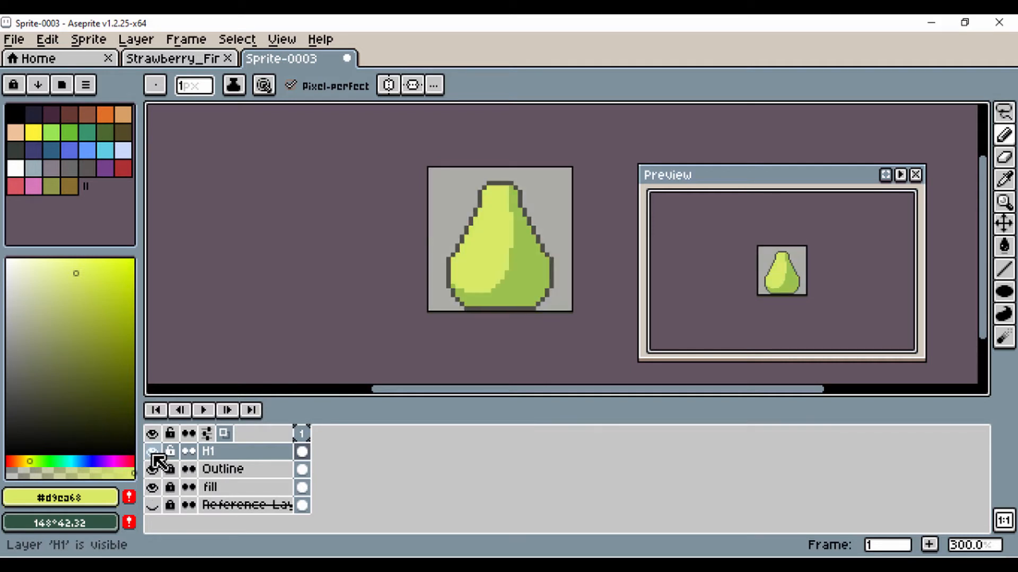
pyautogui.click(153, 467)
pyautogui.click(154, 468)
pyautogui.click(153, 453)
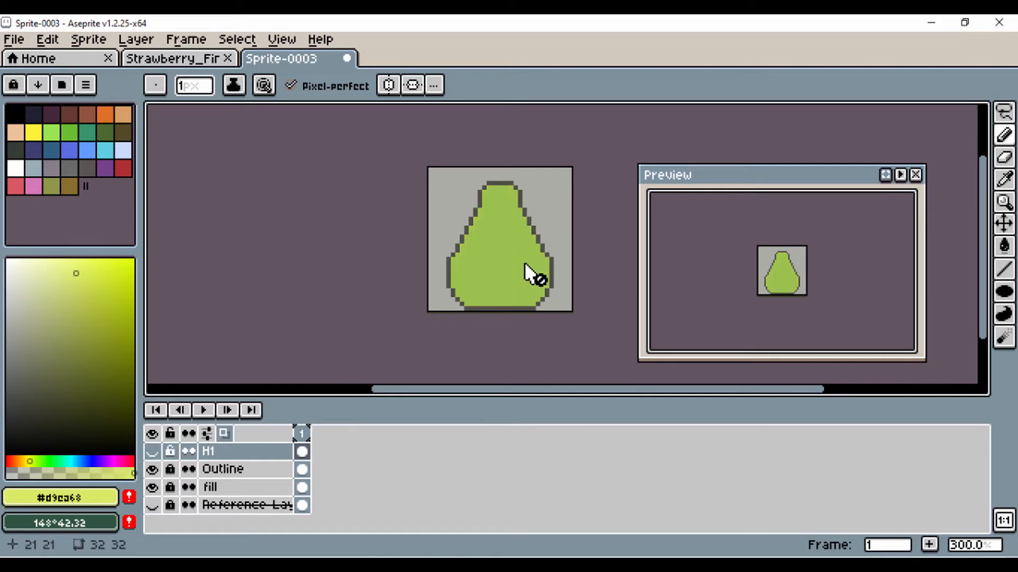
# Step: Try to select the pear's green area with the Magic Wand on the H1 and fill layers
pyautogui.moveTo(1003, 113); pyautogui.dragTo(982, 114)
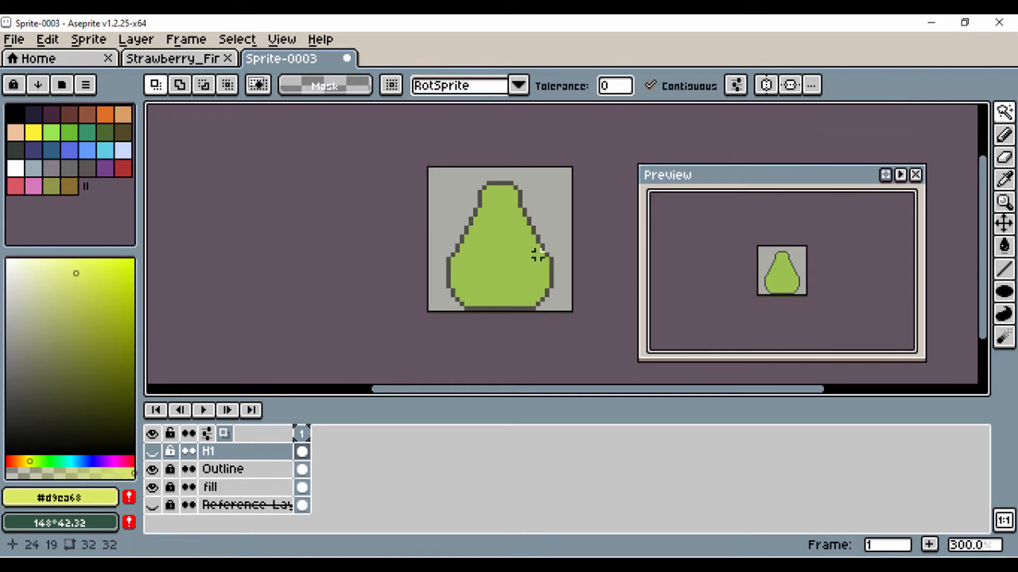
pyautogui.click(520, 250)
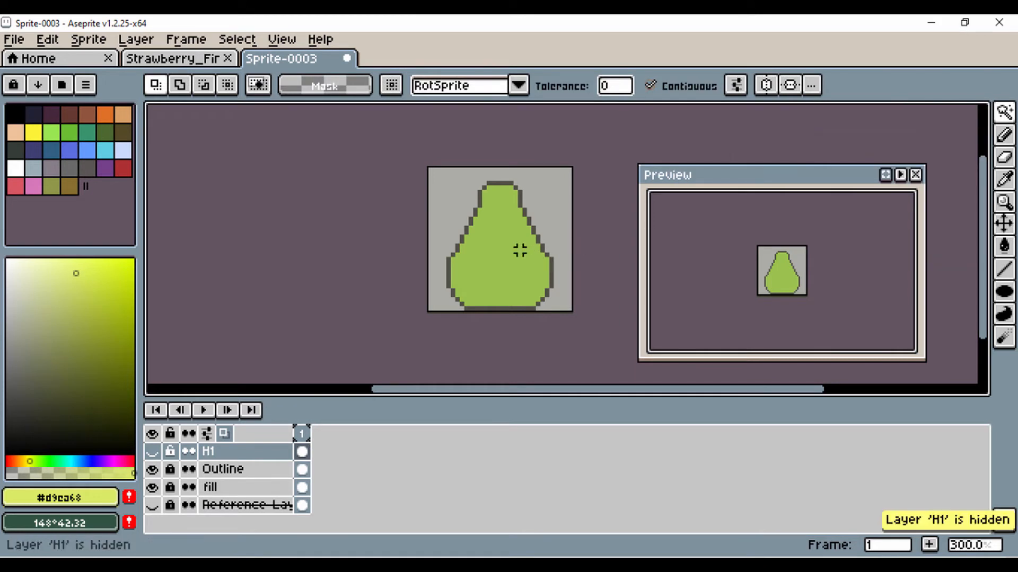
pyautogui.click(211, 487)
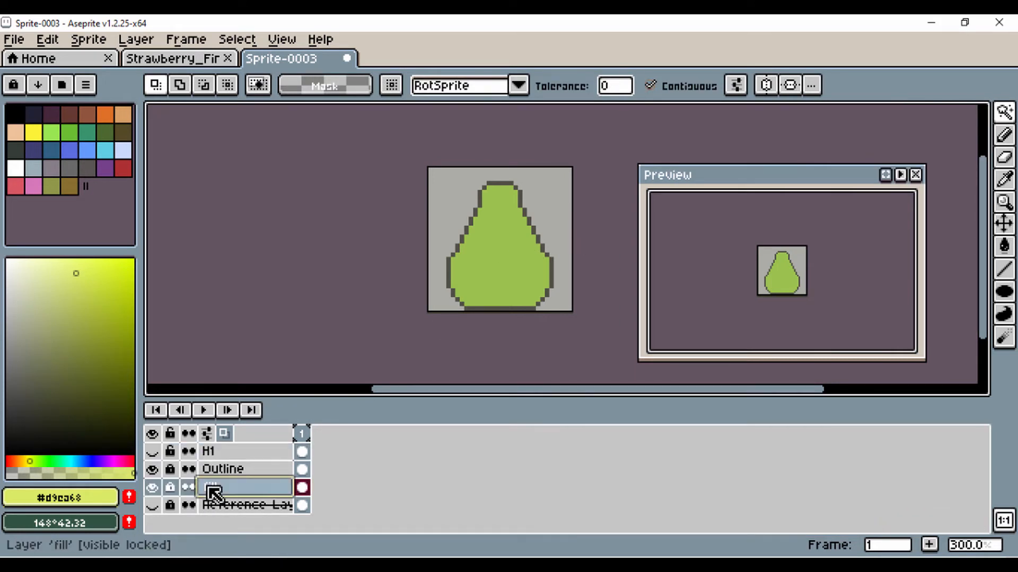
pyautogui.click(507, 261)
# Step: Unlock the Outline layer and select the green area inside its pear outline with the Magic Wand
pyautogui.click(244, 469)
pyautogui.click(541, 250)
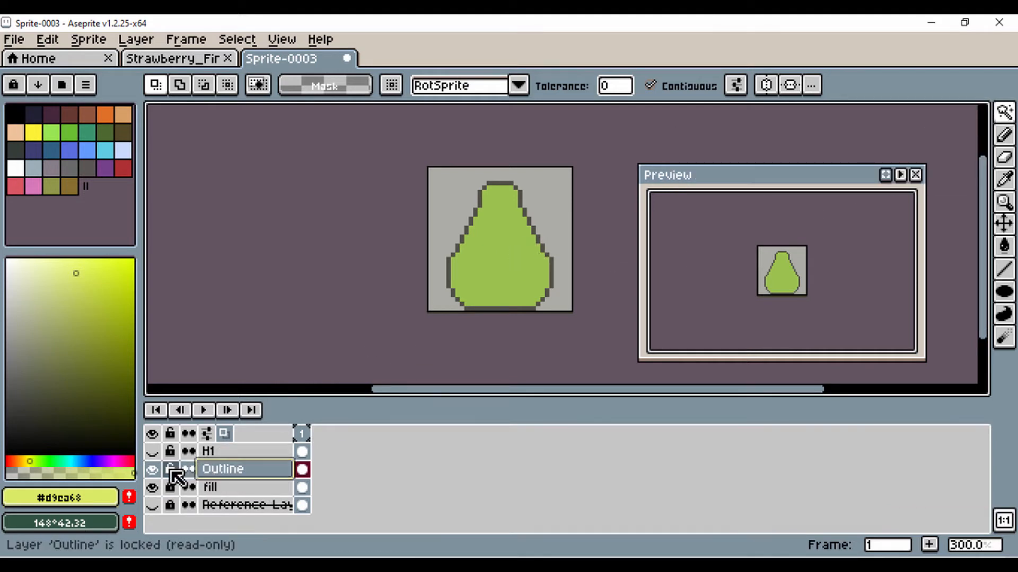
pyautogui.click(171, 470)
pyautogui.click(156, 469)
pyautogui.click(156, 470)
pyautogui.click(484, 268)
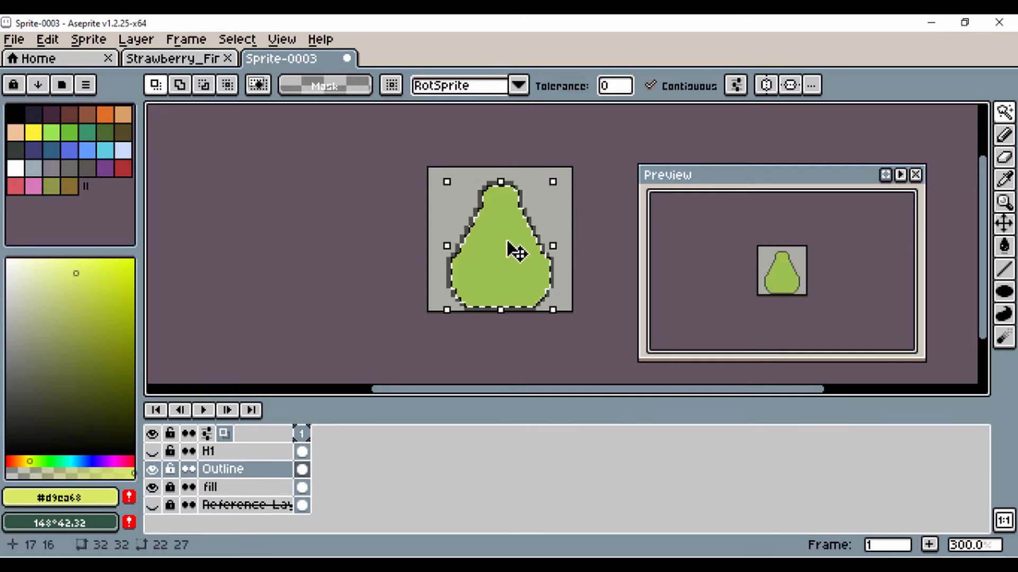
pyautogui.hotkey('ctrl', 'd')
pyautogui.click(493, 250)
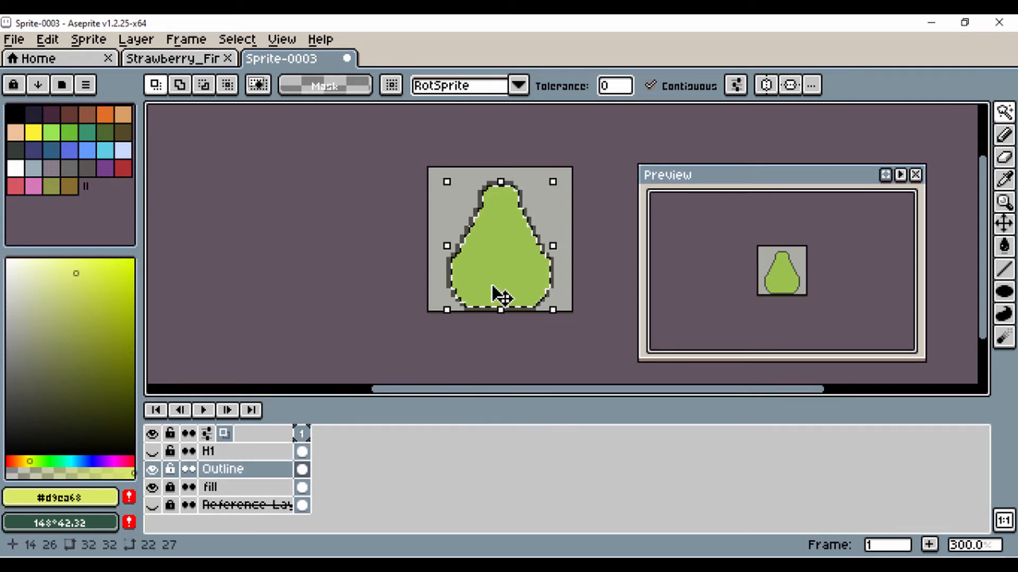
# Step: Copy the selected green area to a new layer and name that layer Fill_Copy
pyautogui.click(139, 42)
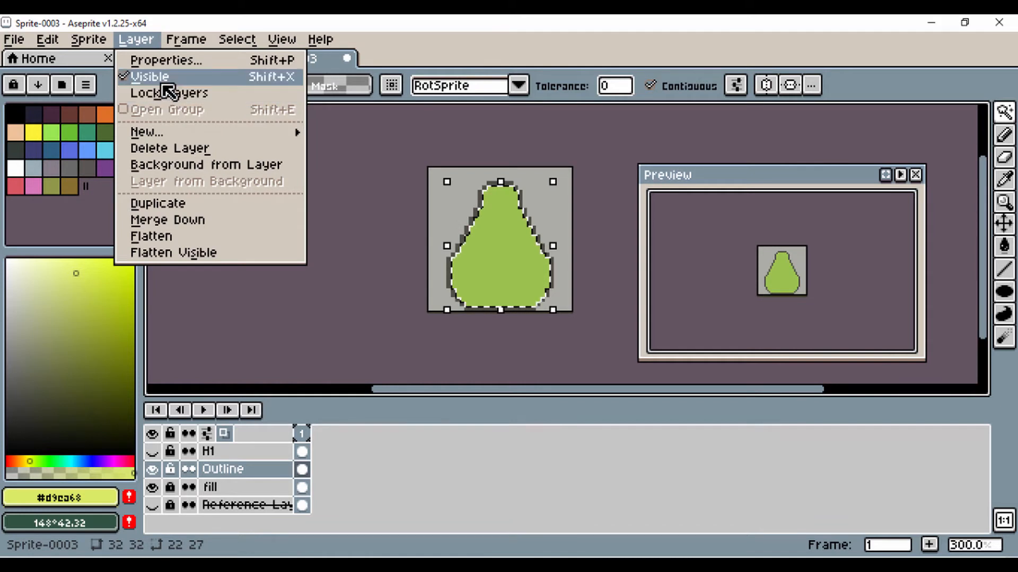
pyautogui.moveTo(179, 133)
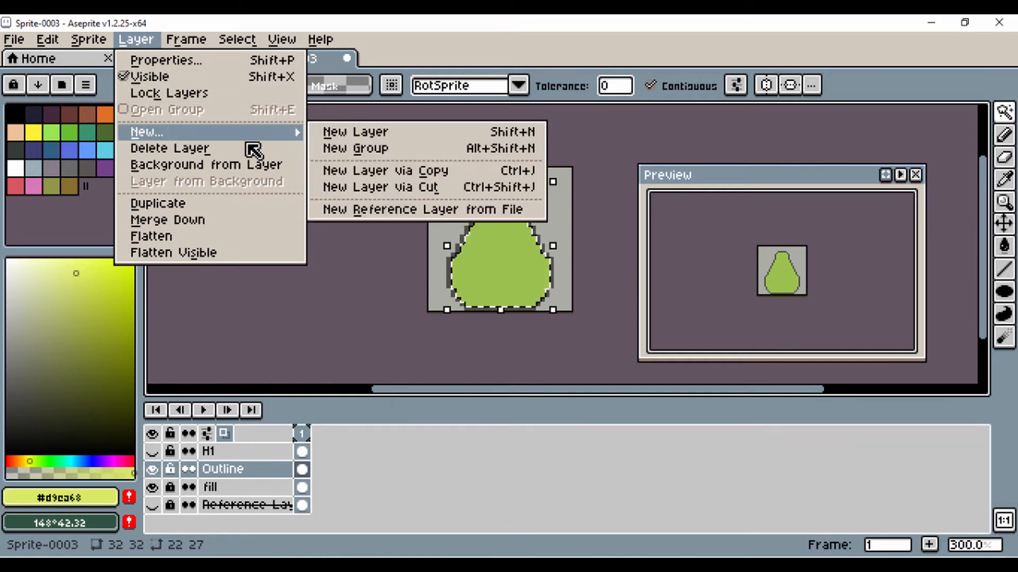
pyautogui.click(334, 170)
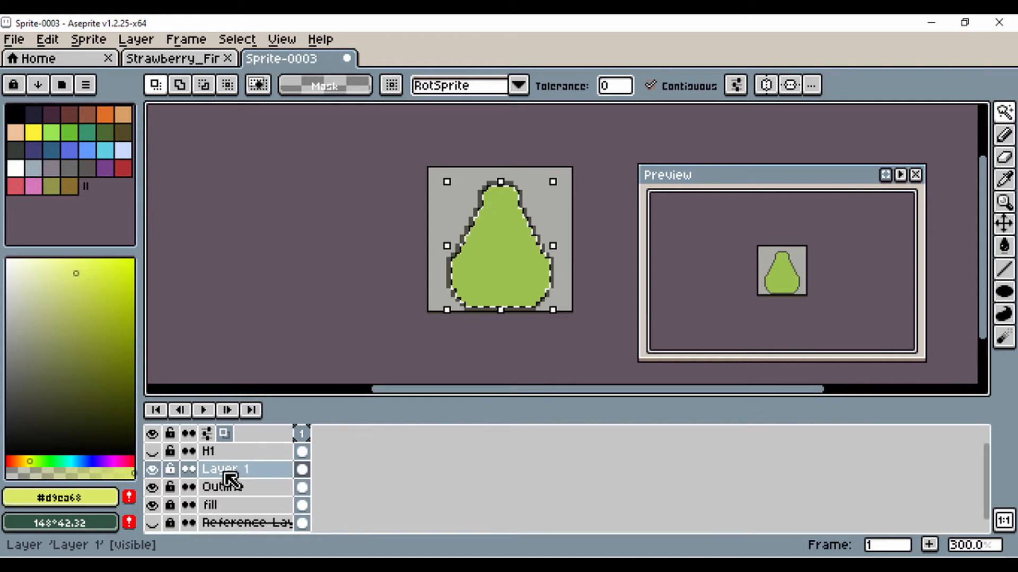
pyautogui.doubleClick(226, 474)
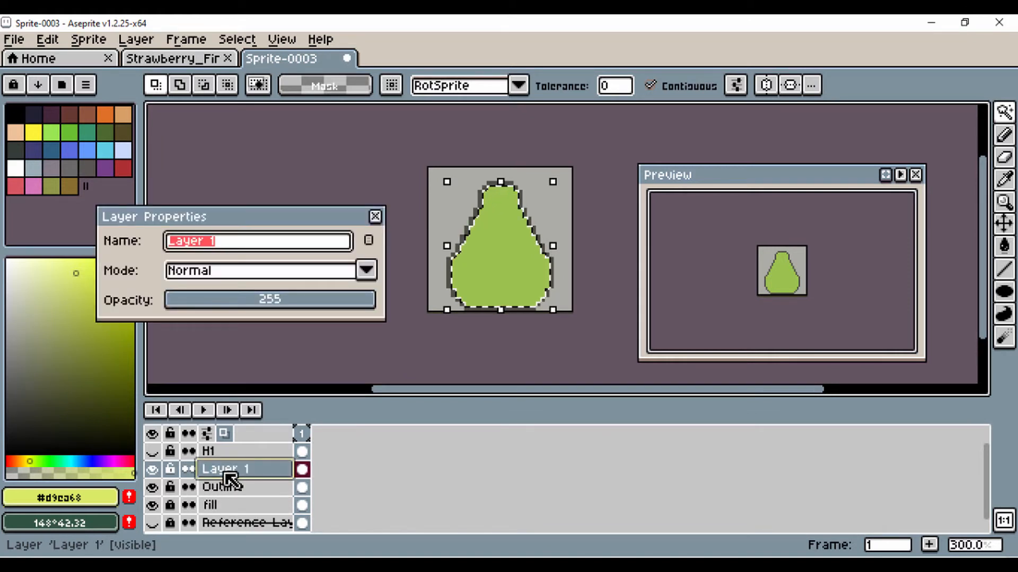
pyautogui.write('Fill_Copy')
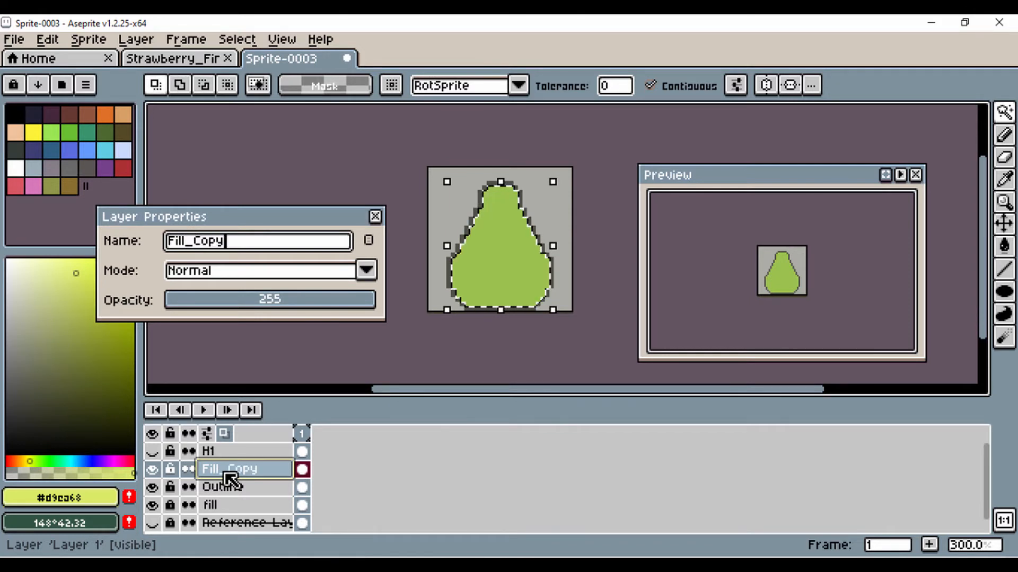
pyautogui.press('Return')
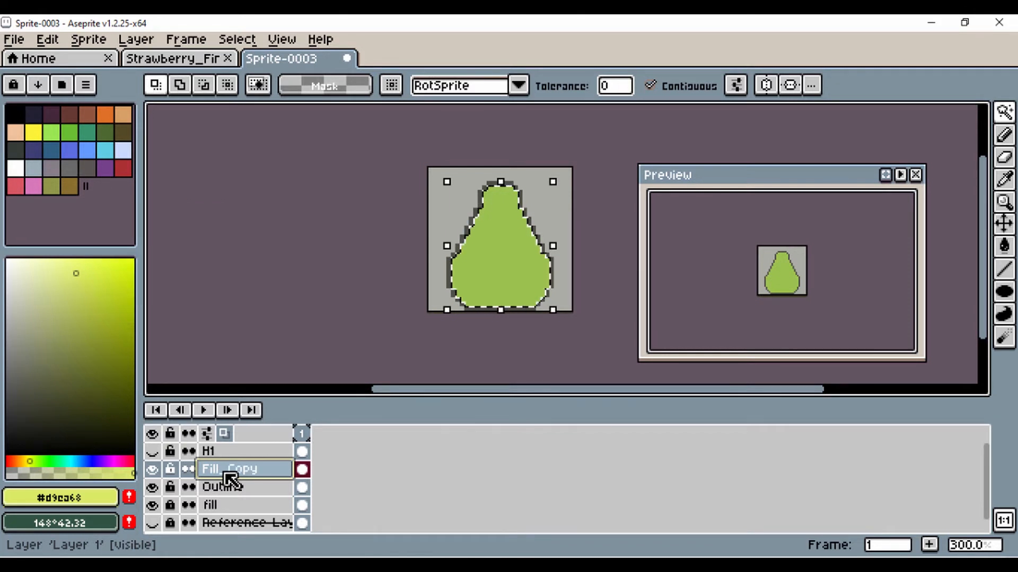
# Step: Hide Fill_Copy, then select the green area on the Outline layer with the Magic Wand and delete it
pyautogui.hotkey('ctrl', 'd')
pyautogui.moveTo(152, 470); pyautogui.dragTo(153, 504)
pyautogui.click(216, 490)
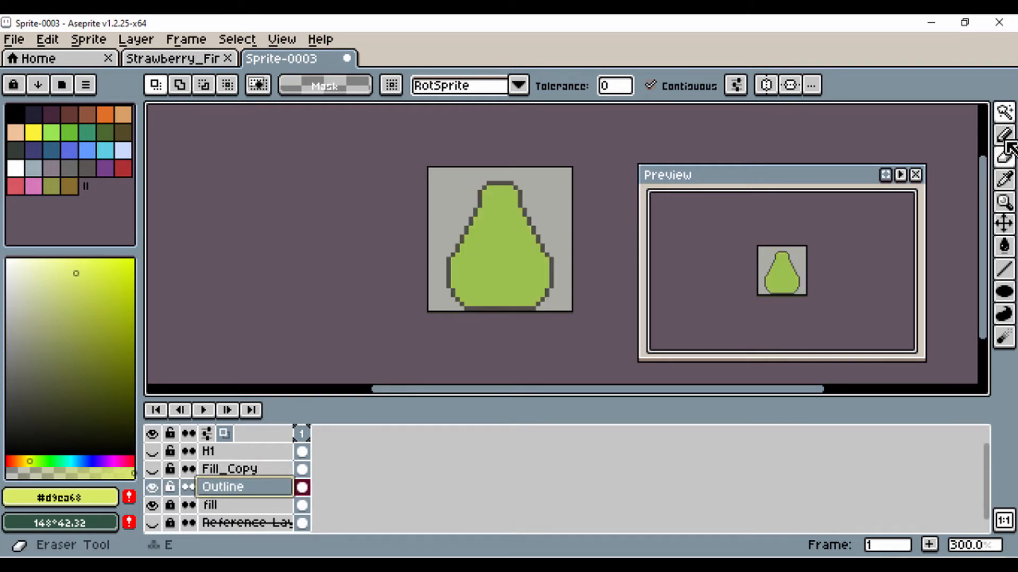
pyautogui.click(1003, 117)
pyautogui.click(516, 286)
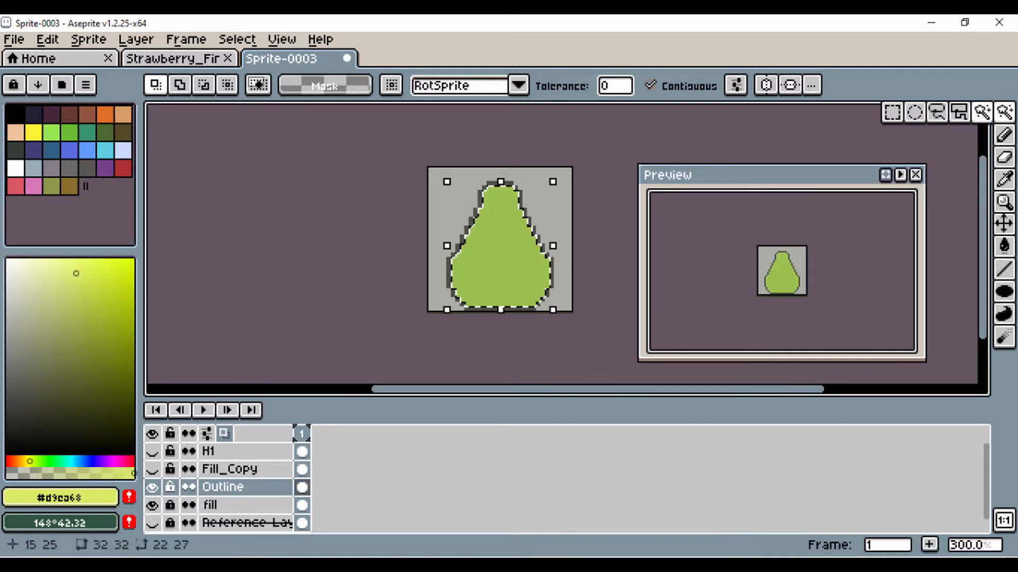
pyautogui.press('Delete')
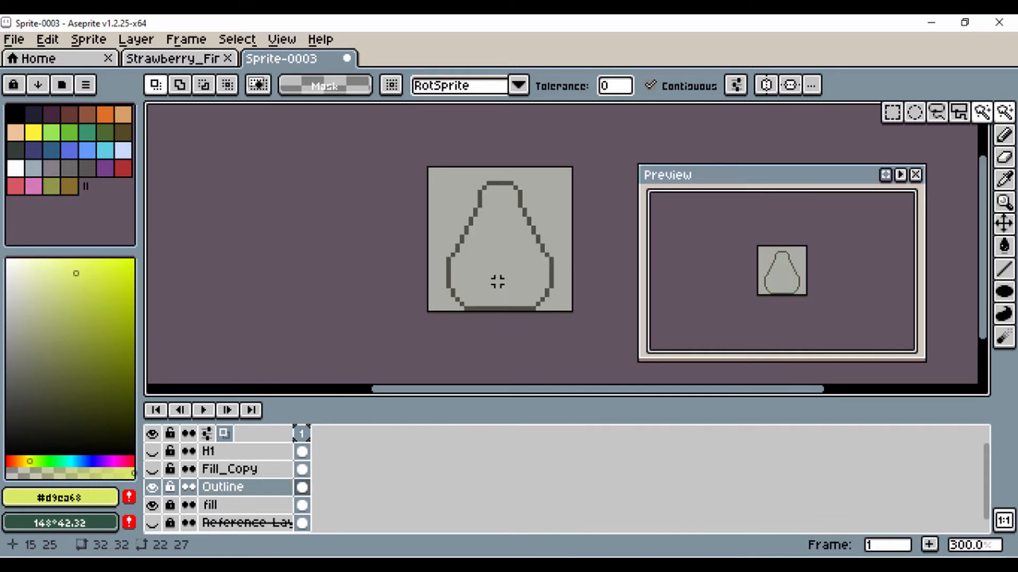
# Step: Toggle the fill and Fill_Copy layers to compare their contents, leaving Fill_Copy visible and active
pyautogui.click(152, 506)
pyautogui.click(152, 505)
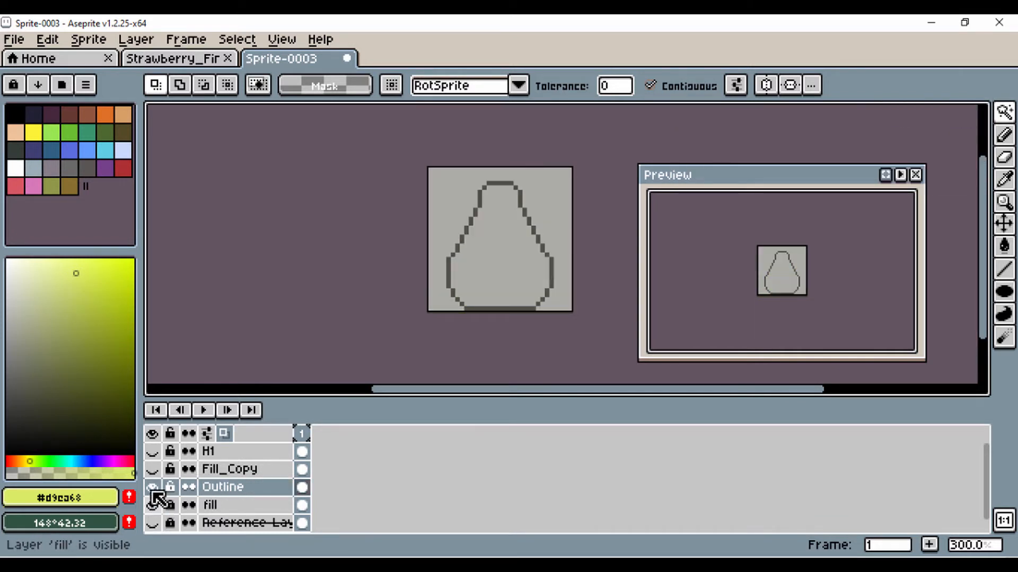
pyautogui.click(152, 470)
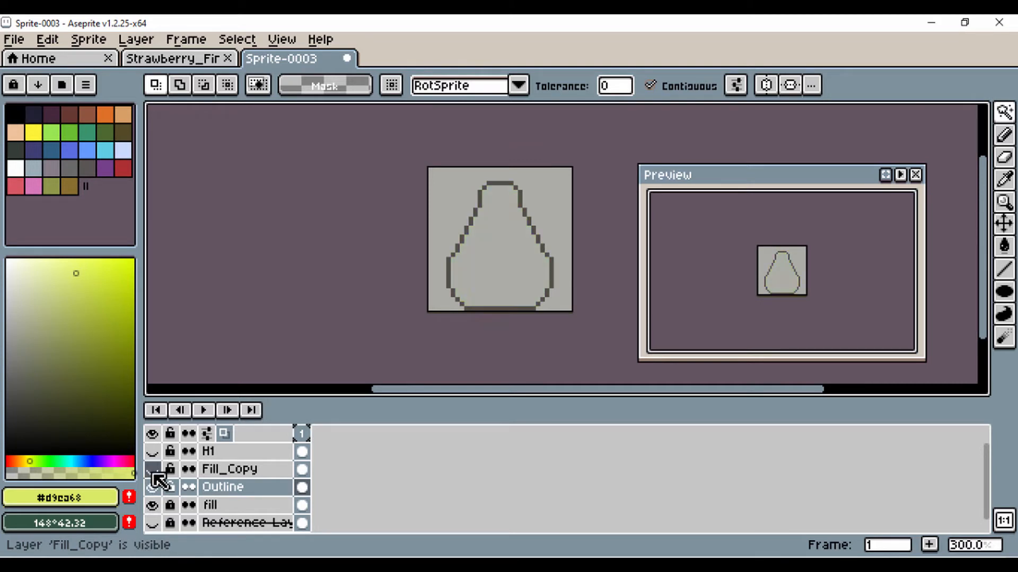
pyautogui.click(152, 469)
pyautogui.click(152, 471)
pyautogui.click(213, 469)
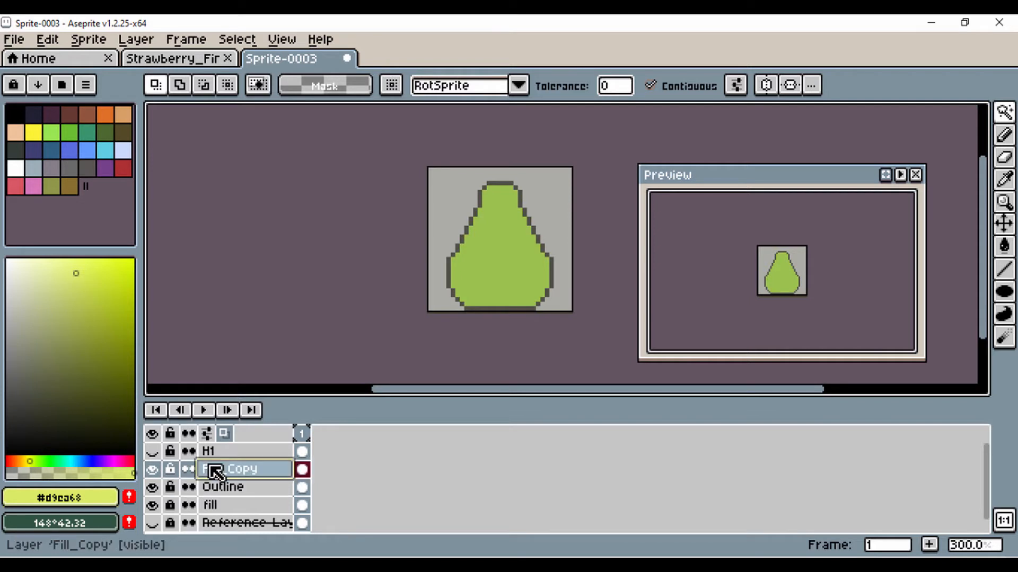
pyautogui.click(152, 469)
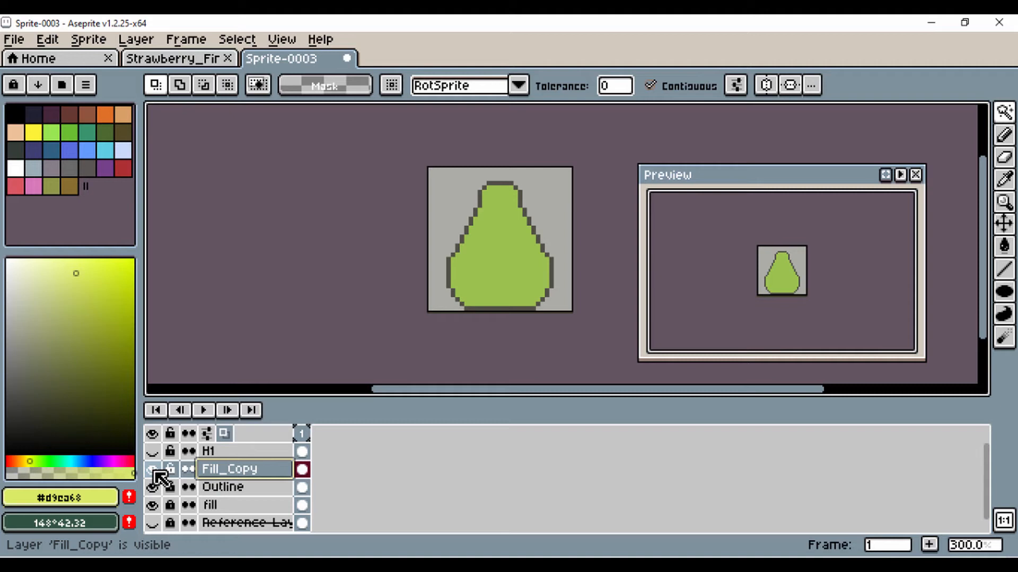
# Step: Toggle the Outline layer's visibility to check that the pear outline is separate from the fill
pyautogui.click(233, 486)
pyautogui.click(153, 488)
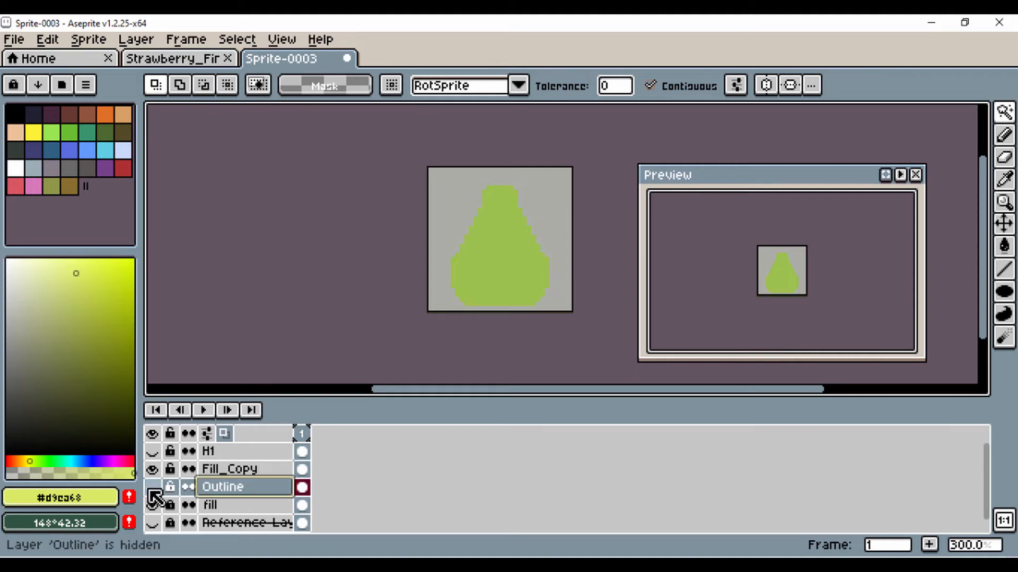
pyautogui.click(152, 487)
# Step: Duplicate the Fill_Copy layer and rename the duplicate Shadow
pyautogui.click(238, 470)
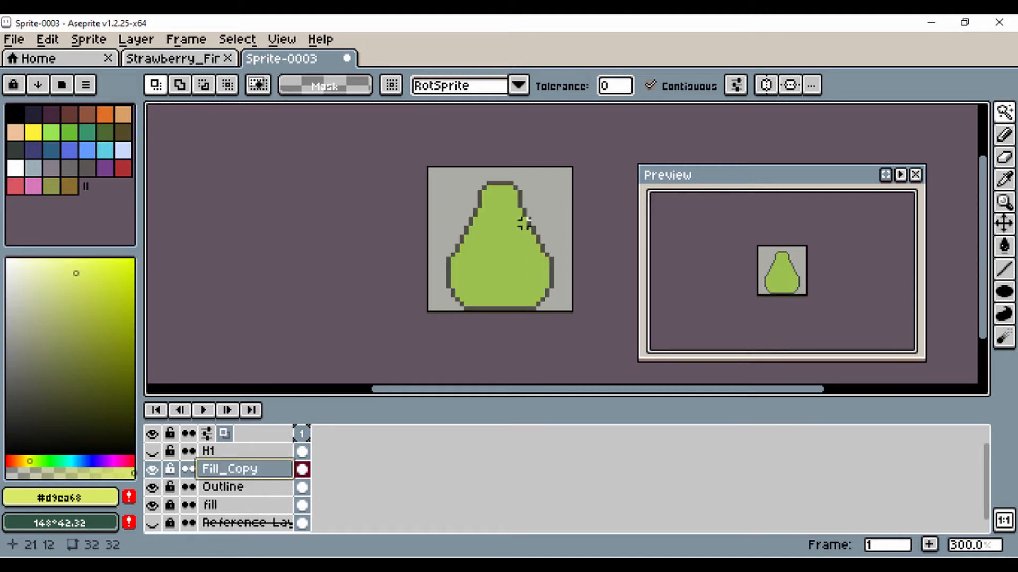
pyautogui.rightClick(241, 470)
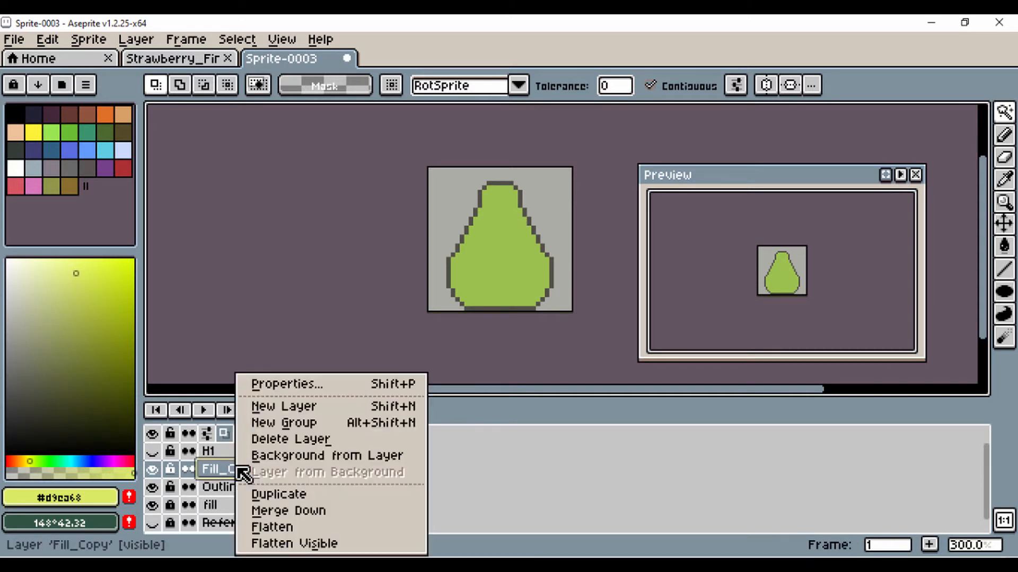
pyautogui.click(271, 497)
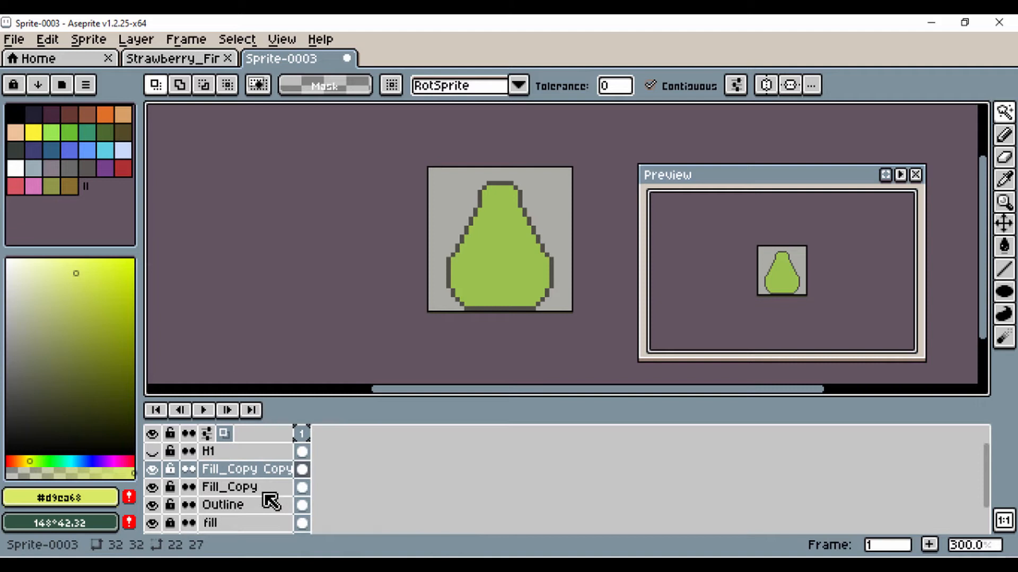
pyautogui.doubleClick(238, 473)
pyautogui.write('Shadow')
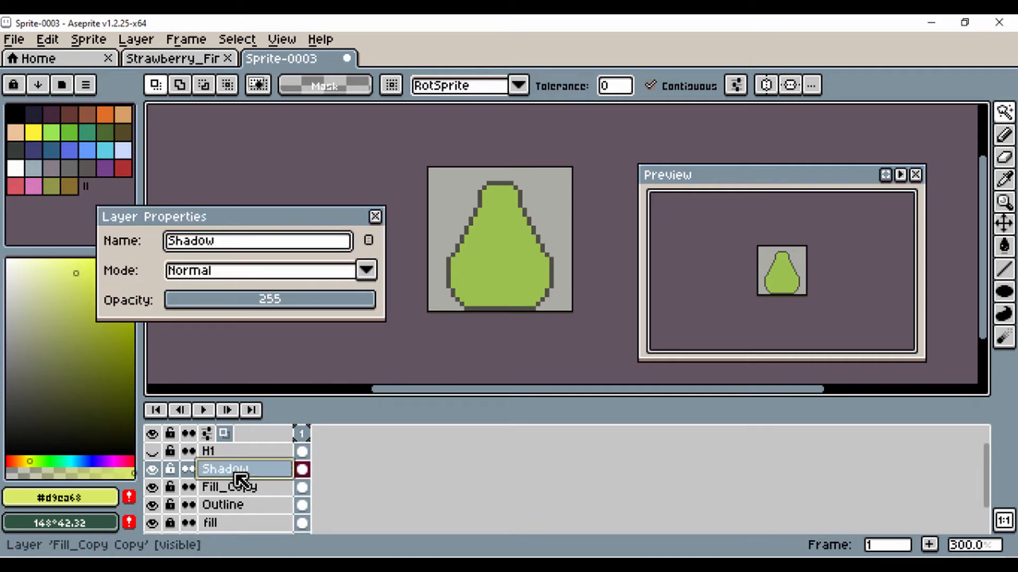
pyautogui.press('Return')
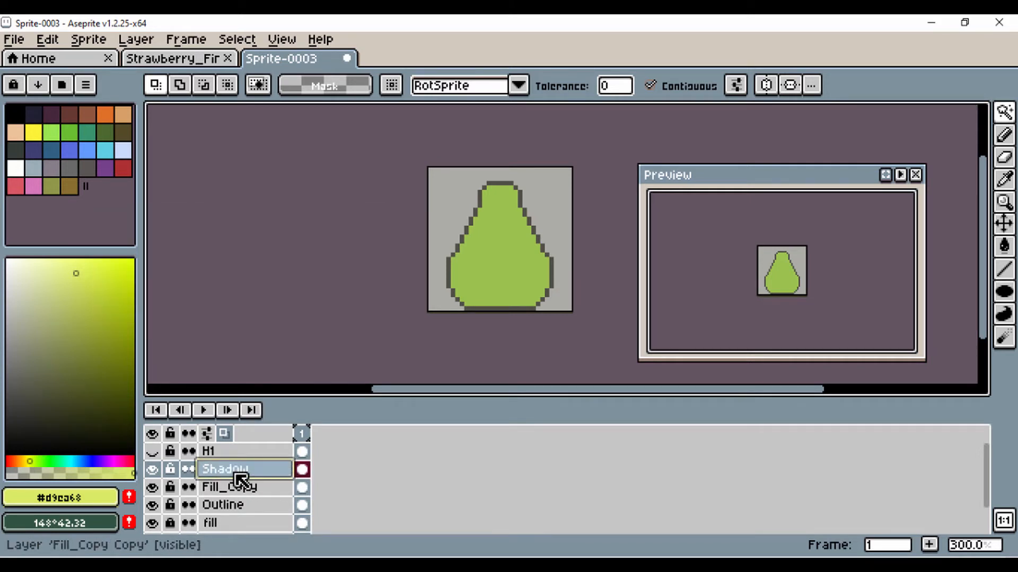
# Step: Move the Shadow layer directly below Fill_Copy and toggle Fill_Copy's visibility to check the stacking
pyautogui.moveTo(239, 478)
pyautogui.mouseDown()
pyautogui.moveTo(244, 506)
pyautogui.moveTo(235, 477)
pyautogui.moveTo(242, 496)
pyautogui.mouseUp()
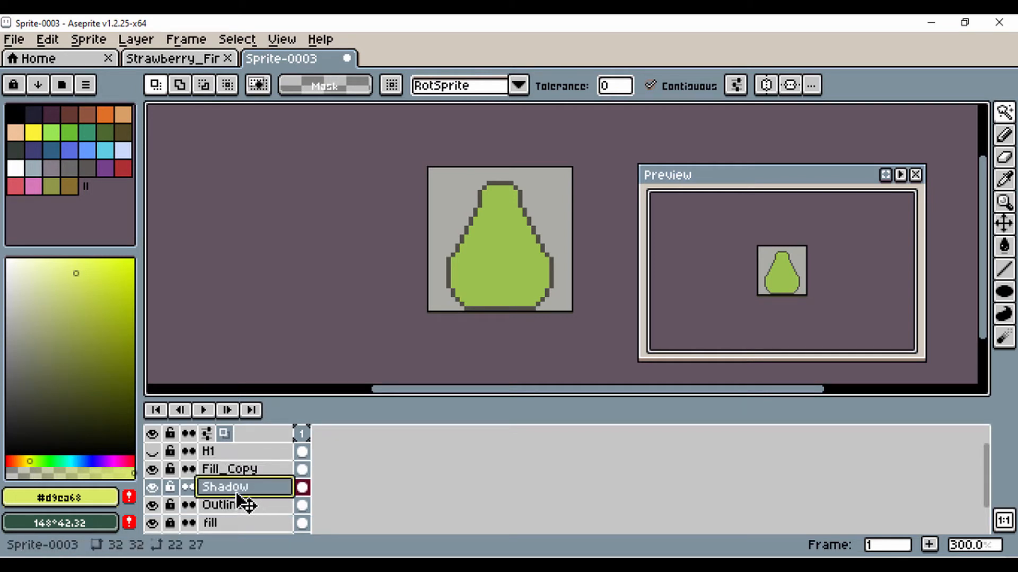
pyautogui.click(152, 470)
pyautogui.click(152, 470)
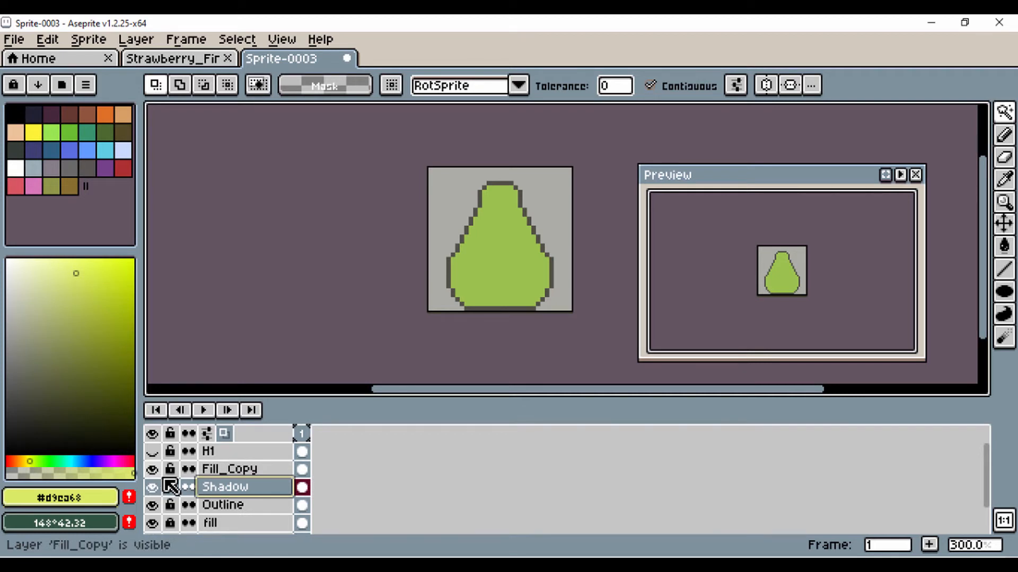
# Step: Set the foreground colour to a dark olive with hue 59°, saturation 57% and value 51%
pyautogui.click(94, 340)
pyautogui.click(89, 381)
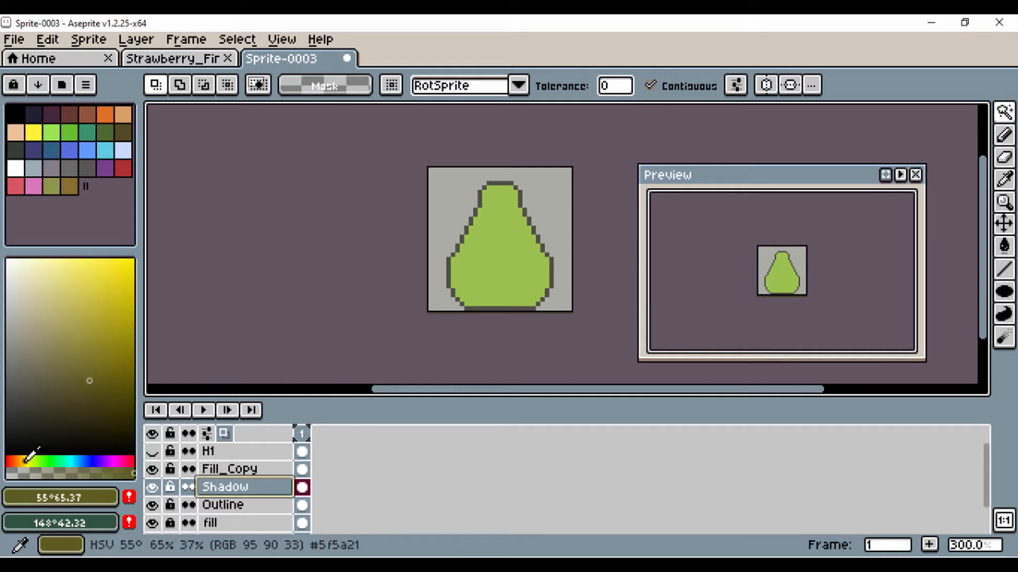
pyautogui.moveTo(26, 461); pyautogui.dragTo(27, 461)
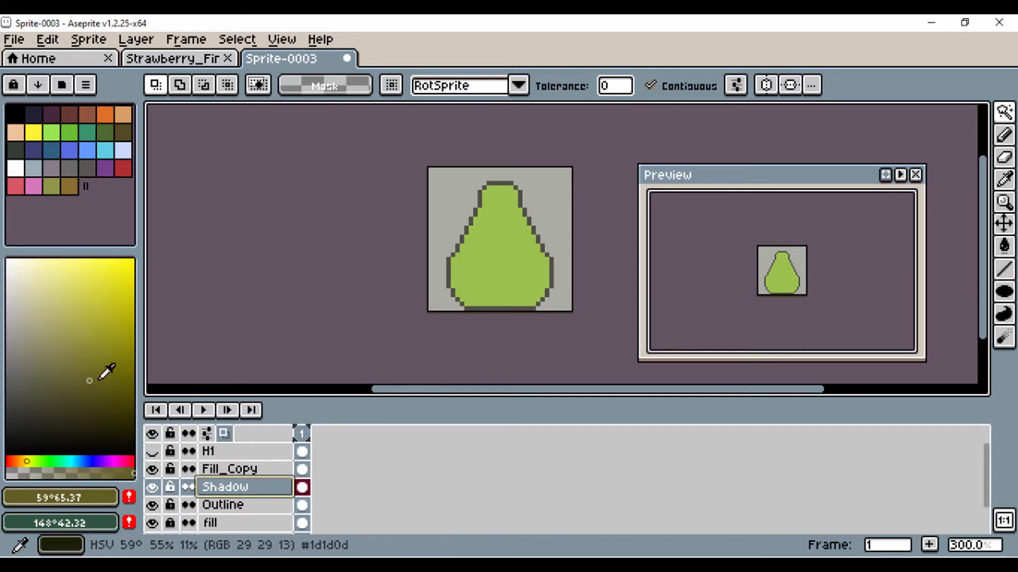
pyautogui.click(94, 366)
pyautogui.click(84, 354)
pyautogui.click(79, 354)
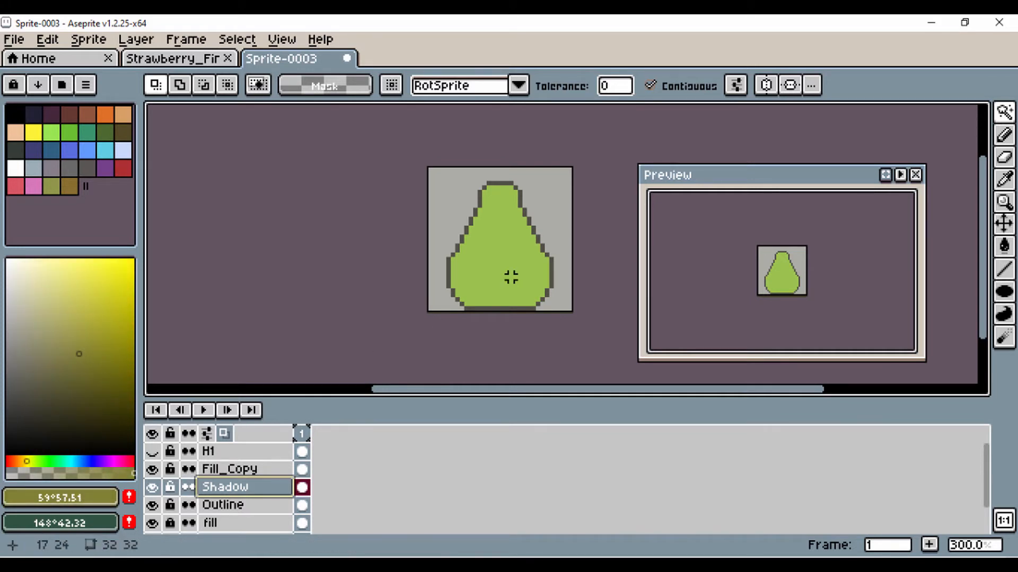
# Step: Hide Outline and Fill_Copy, fill the pear shape on the Shadow layer with the olive colour, and show both layers again
pyautogui.click(1002, 250)
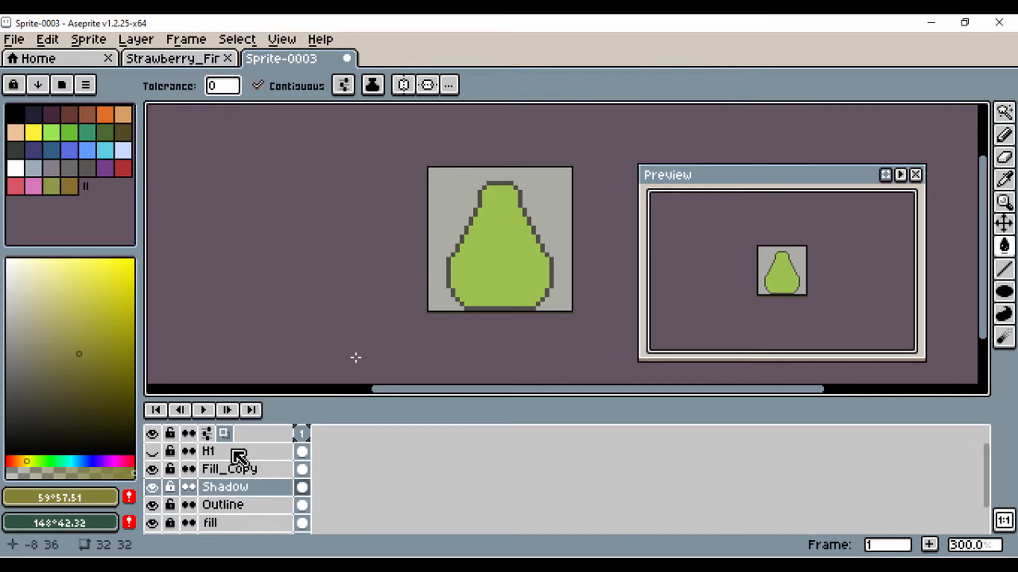
pyautogui.click(153, 505)
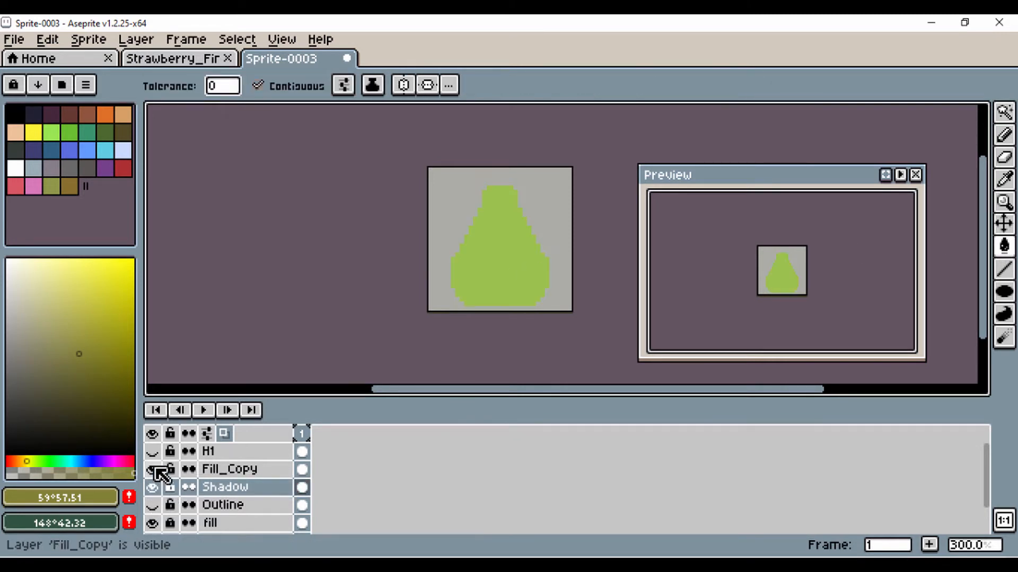
pyautogui.click(153, 470)
pyautogui.click(155, 471)
pyautogui.click(156, 470)
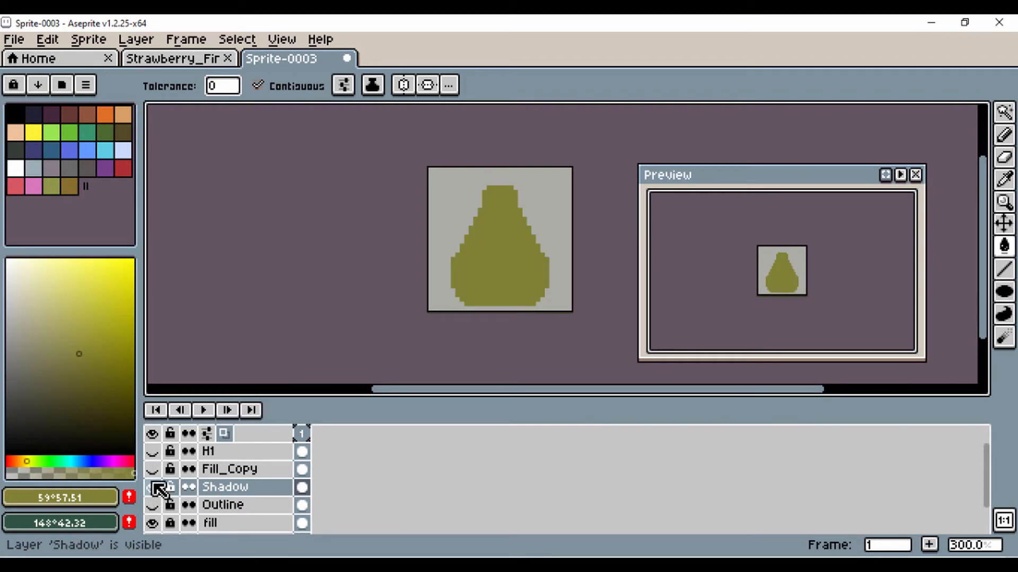
pyautogui.click(154, 470)
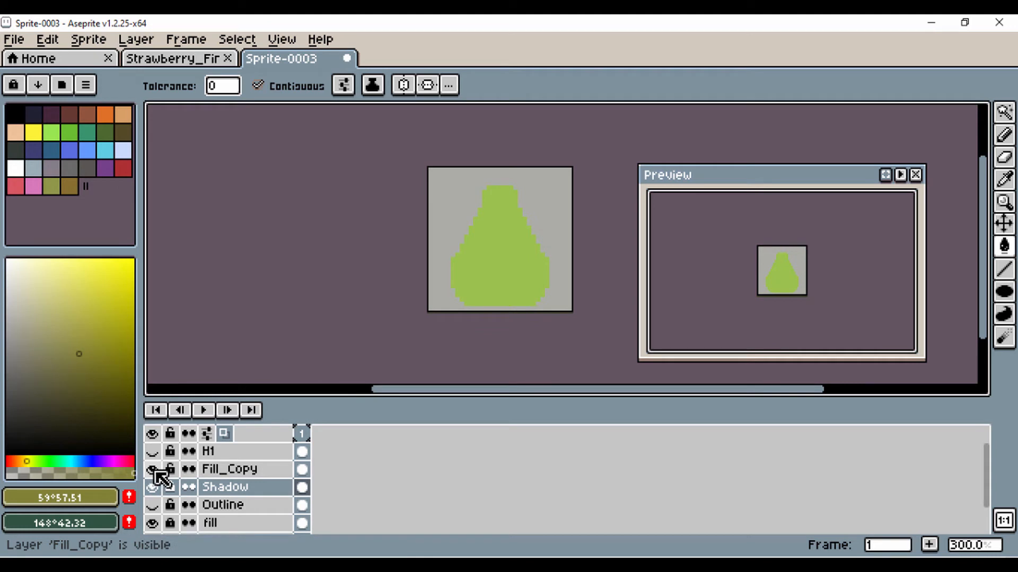
pyautogui.click(154, 506)
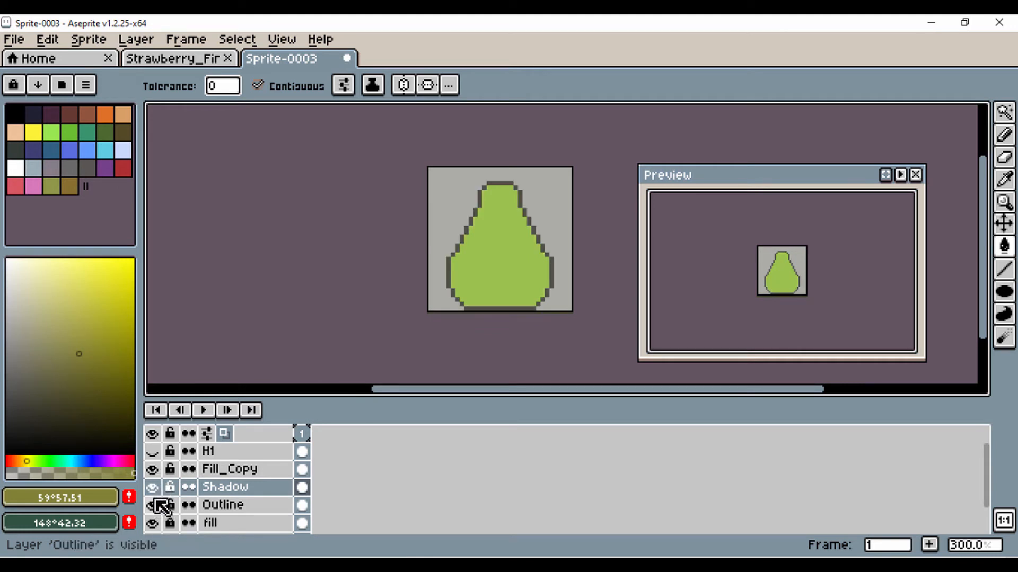
# Step: Toggle Fill_Copy to check the olive shape beneath it, and make Fill_Copy the active layer
pyautogui.click(153, 470)
pyautogui.click(153, 470)
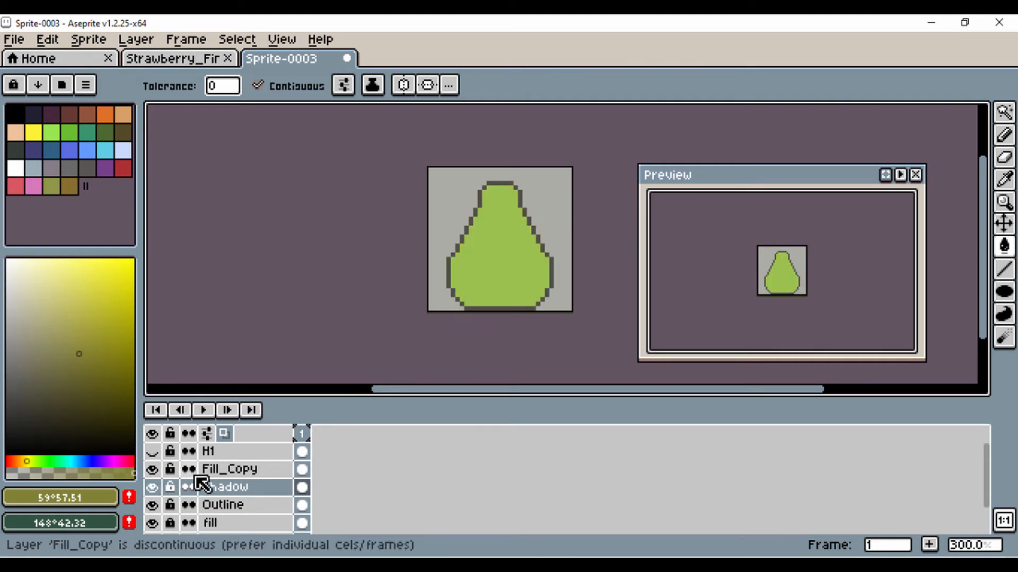
pyautogui.click(226, 471)
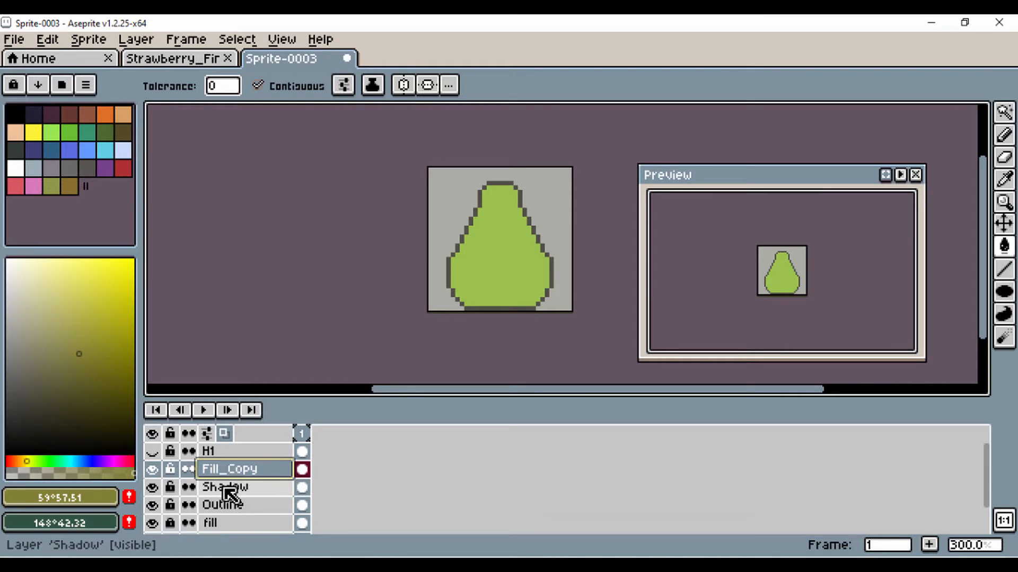
# Step: Shift the Fill_Copy shape with the Move tool to look at the Shadow layer beneath, and return it to its place
pyautogui.click(1004, 224)
pyautogui.moveTo(468, 261)
pyautogui.mouseDown()
pyautogui.moveTo(484, 236)
pyautogui.moveTo(456, 230)
pyautogui.moveTo(486, 256)
pyautogui.moveTo(517, 264)
pyautogui.mouseUp()
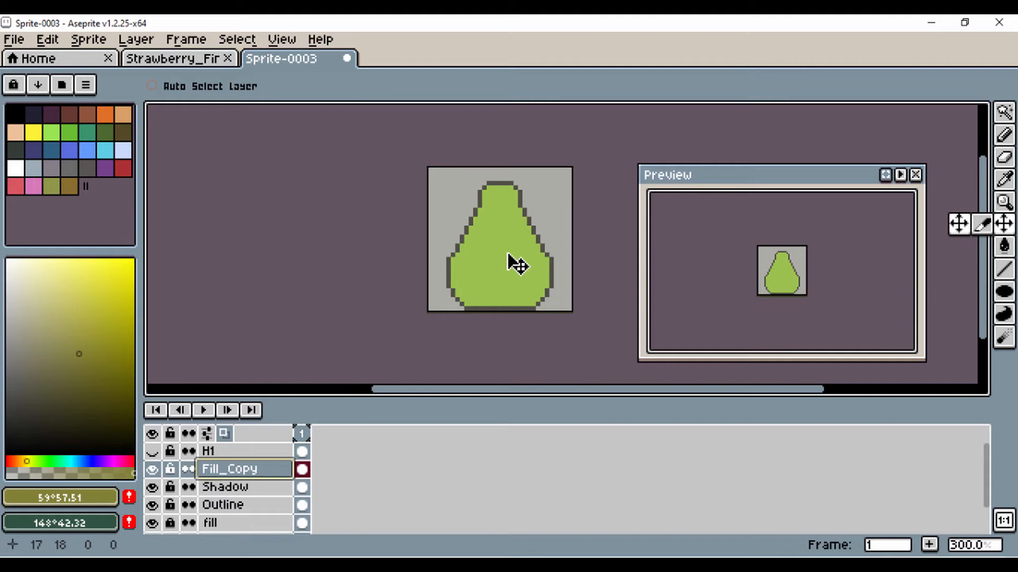
pyautogui.moveTo(516, 264); pyautogui.dragTo(518, 265)
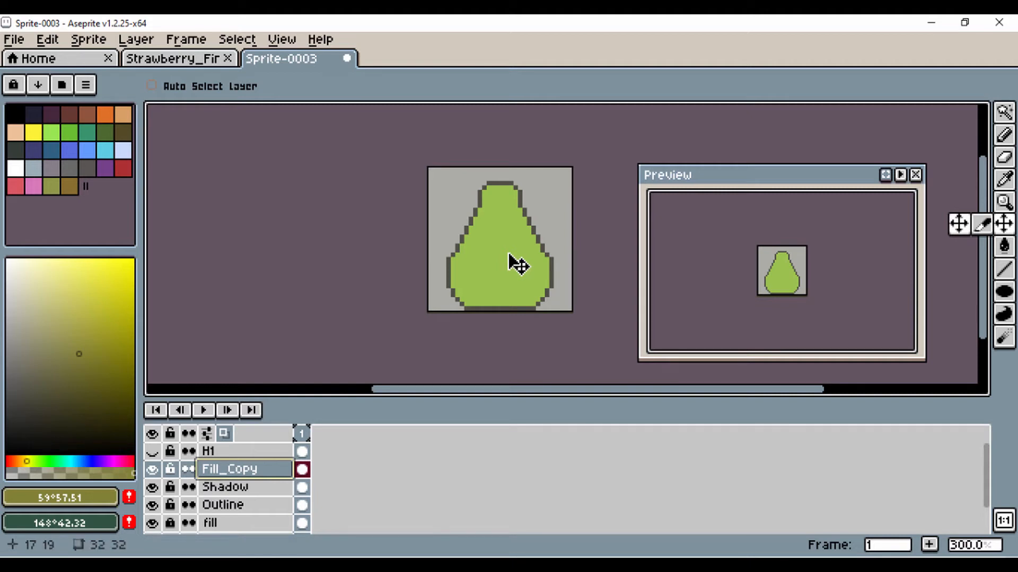
pyautogui.click(151, 472)
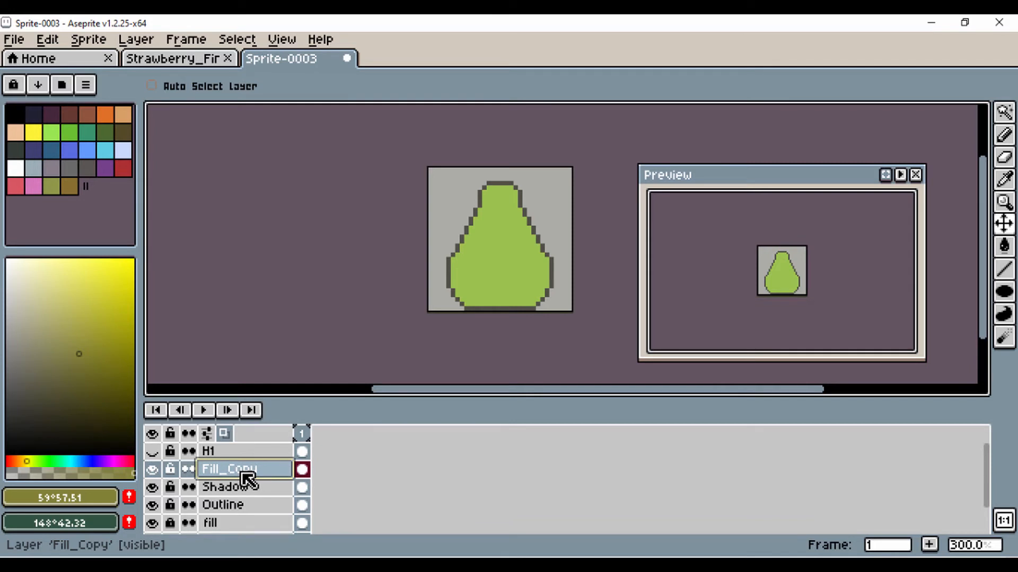
# Step: Show the H1 highlight layer, compare the pear with and without Fill_Copy, and lock the Shadow layer
pyautogui.click(153, 451)
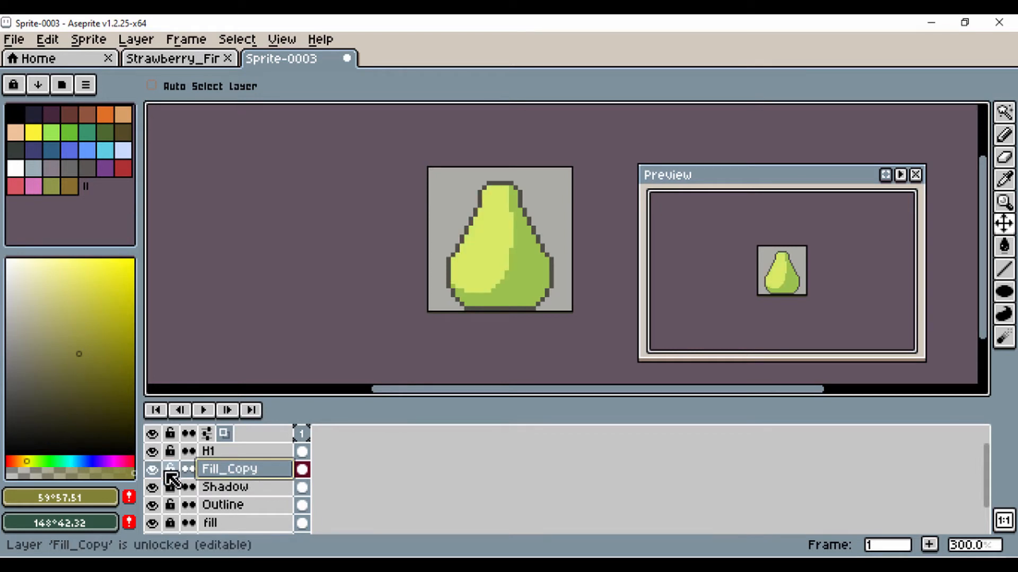
pyautogui.click(152, 470)
pyautogui.click(152, 470)
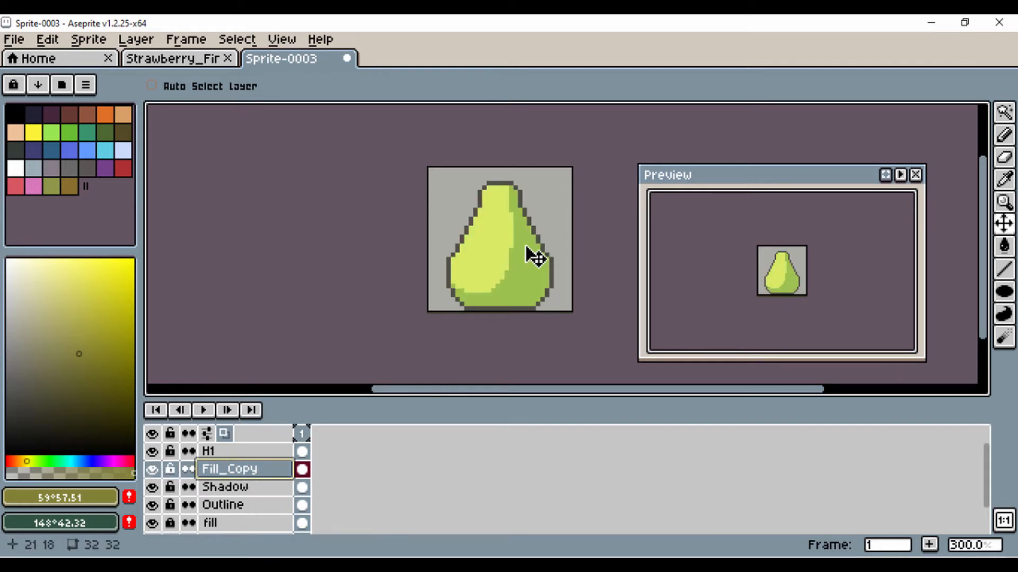
pyautogui.click(153, 471)
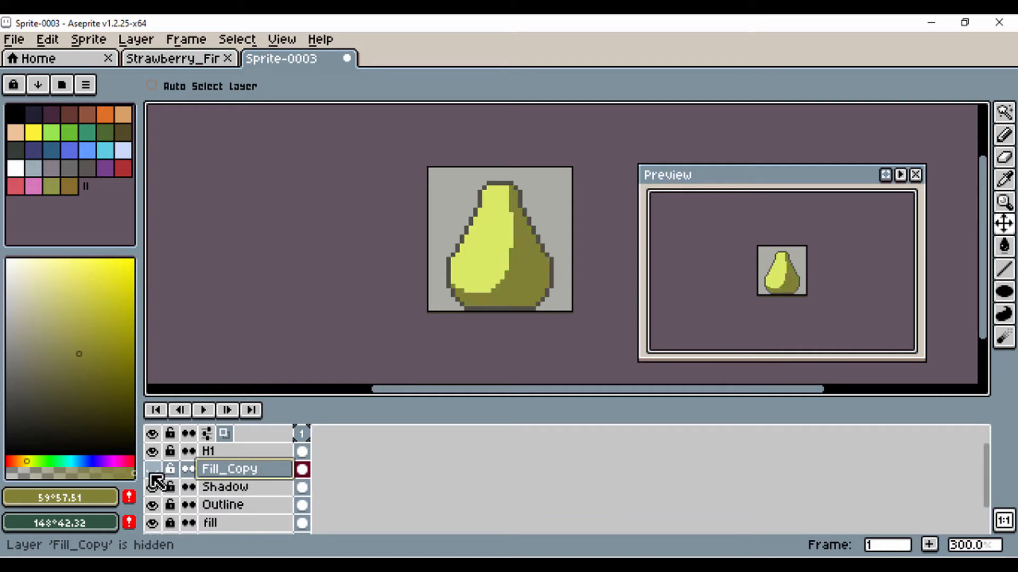
pyautogui.click(153, 471)
pyautogui.click(170, 487)
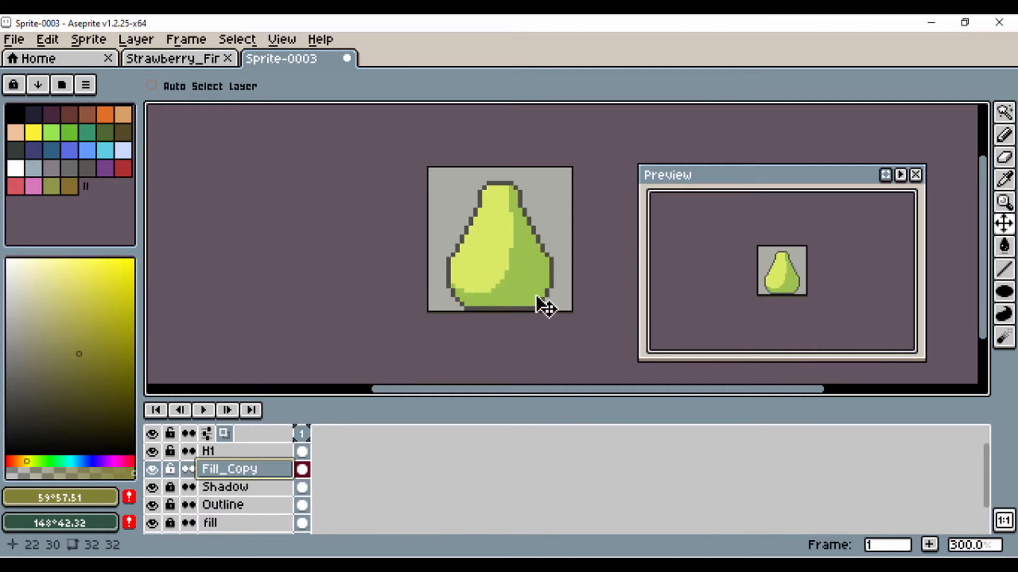
# Step: Erase a curved area along the pear's lower-right edge on Fill_Copy with the 1 px Eraser to expose the olive shadow
pyautogui.click(1003, 158)
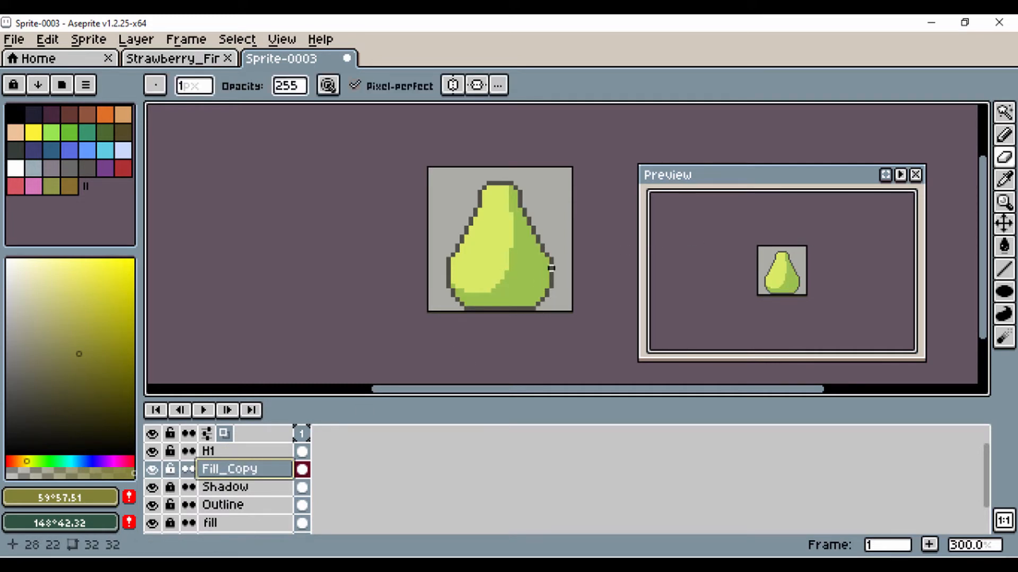
pyautogui.scroll(4, 518, 275)
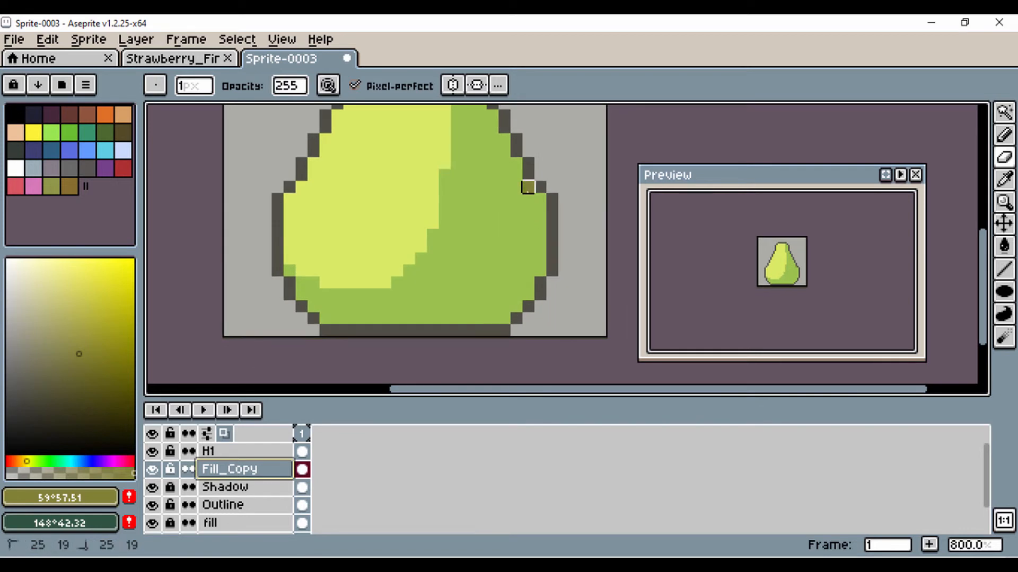
pyautogui.moveTo(527, 186)
pyautogui.mouseDown()
pyautogui.moveTo(528, 224)
pyautogui.moveTo(480, 294)
pyautogui.moveTo(421, 318)
pyautogui.moveTo(504, 318)
pyautogui.moveTo(541, 270)
pyautogui.moveTo(539, 211)
pyautogui.mouseUp()
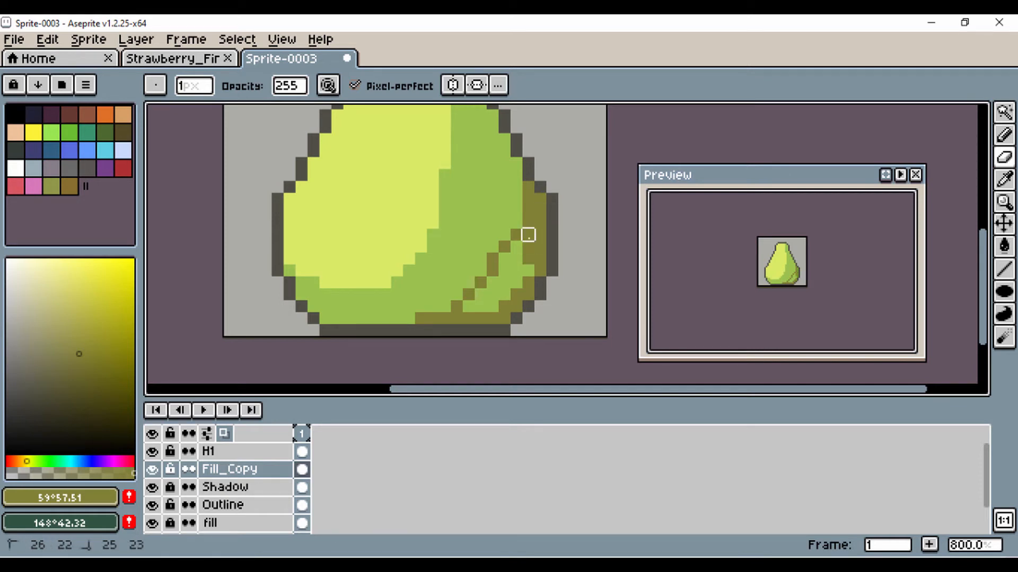
pyautogui.moveTo(515, 271)
pyautogui.mouseDown()
pyautogui.moveTo(516, 246)
pyautogui.moveTo(515, 271)
pyautogui.moveTo(504, 271)
pyautogui.moveTo(516, 246)
pyautogui.moveTo(516, 258)
pyautogui.moveTo(504, 258)
pyautogui.moveTo(528, 270)
pyautogui.moveTo(504, 294)
pyautogui.mouseUp()
pyautogui.click(492, 282)
pyautogui.click(481, 294)
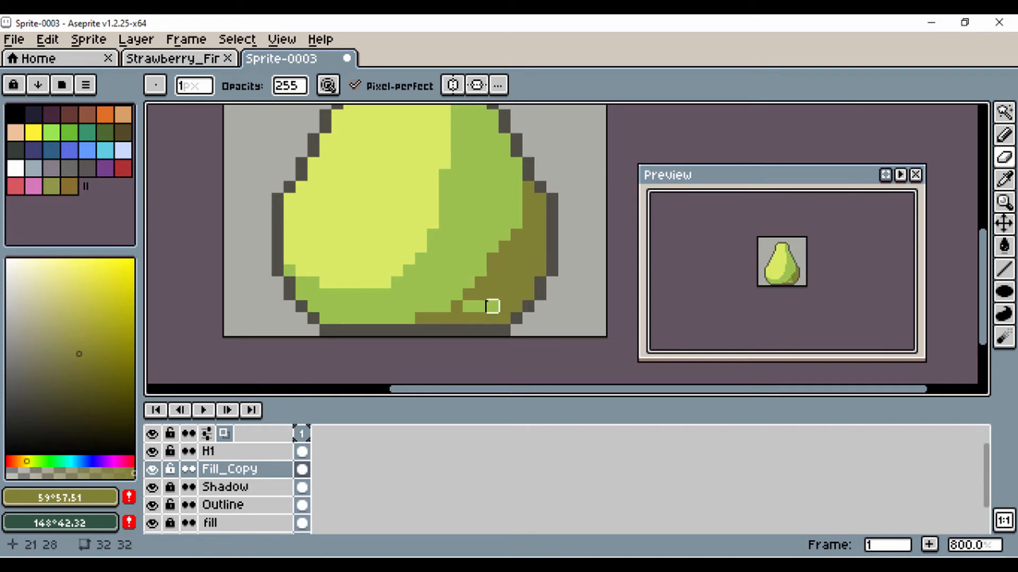
pyautogui.click(480, 306)
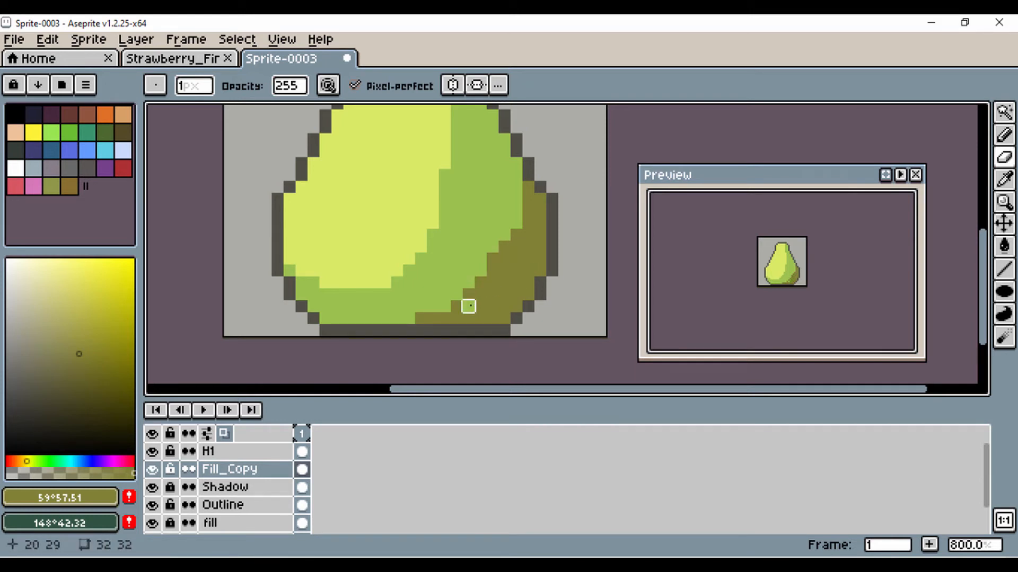
pyautogui.scroll(-2, 490, 285)
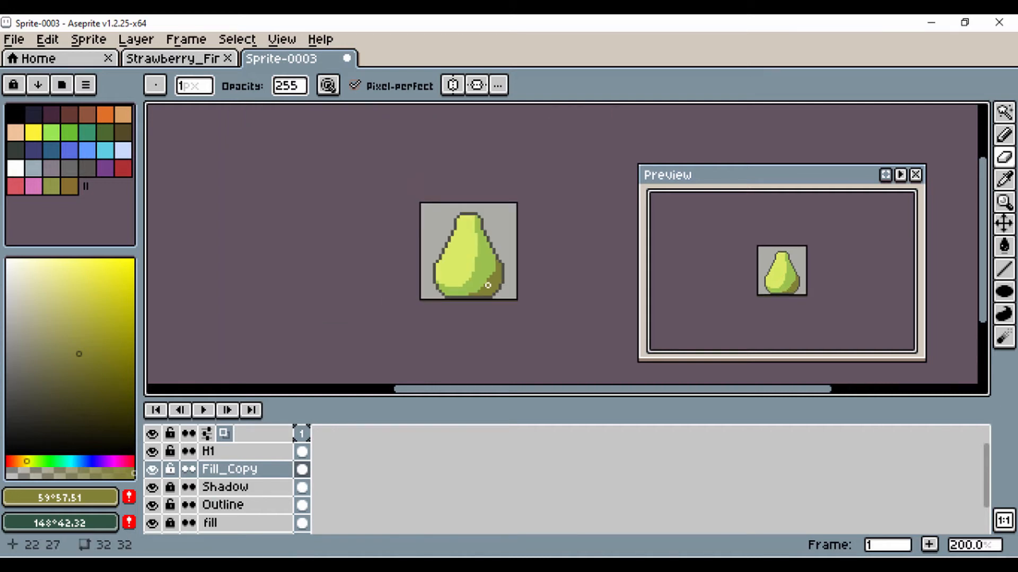
pyautogui.scroll(4, 488, 285)
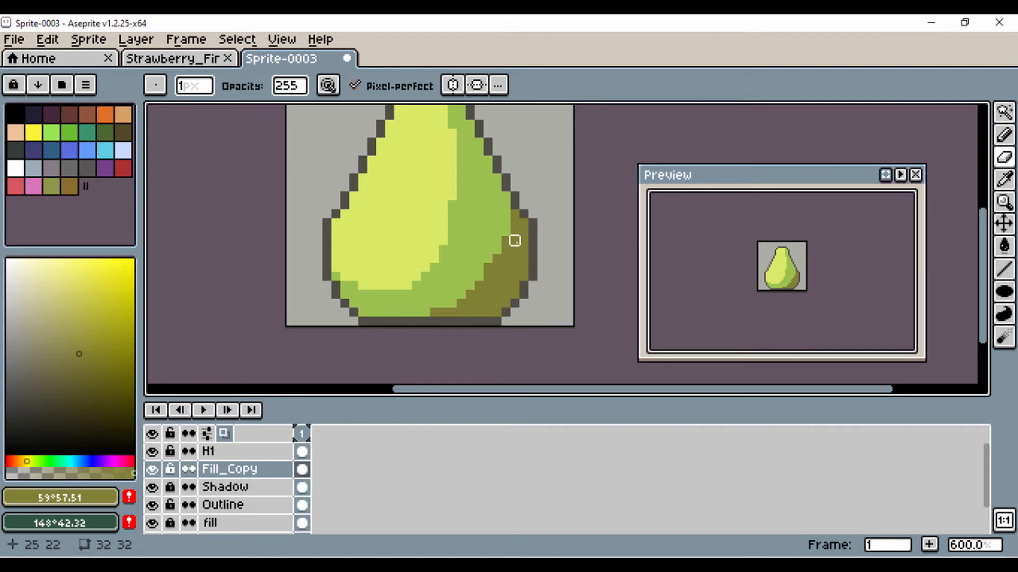
pyautogui.scroll(-1, 514, 240)
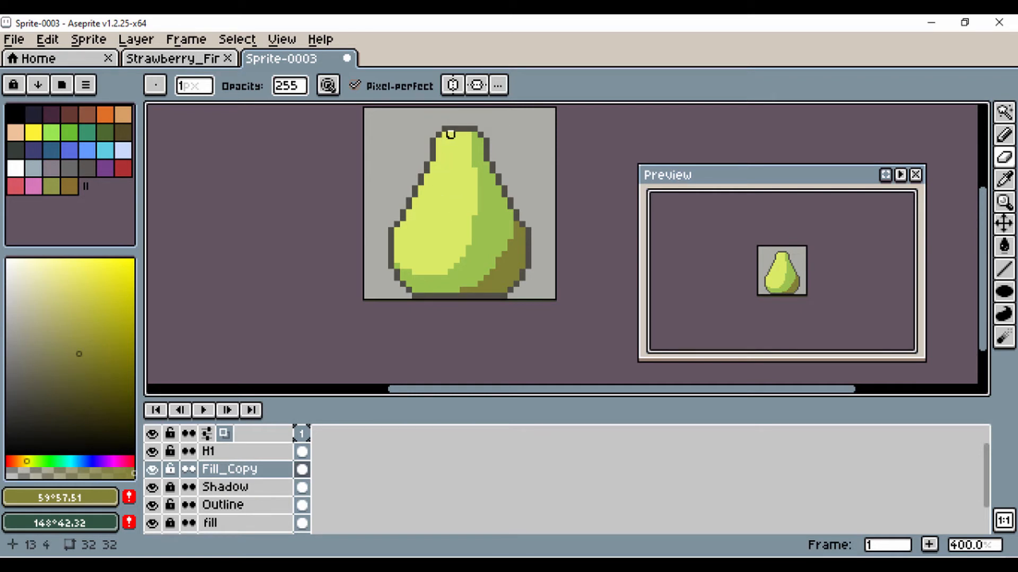
# Step: Toggle the visibility of H1 to check the highlight, and duplicate that layer under the name H2
pyautogui.click(215, 452)
pyautogui.click(153, 451)
pyautogui.click(153, 451)
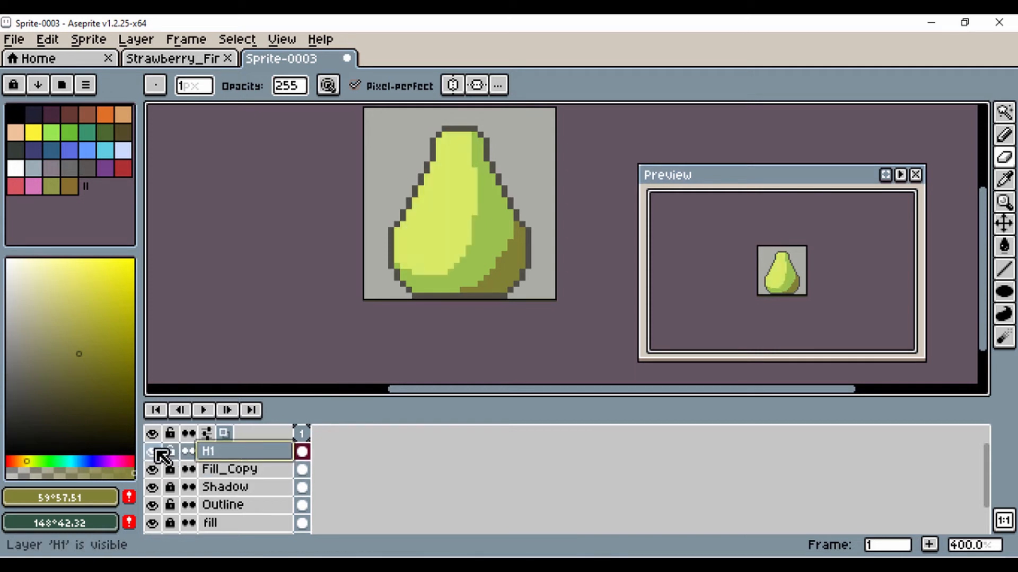
pyautogui.click(153, 452)
pyautogui.click(154, 451)
pyautogui.rightClick(215, 462)
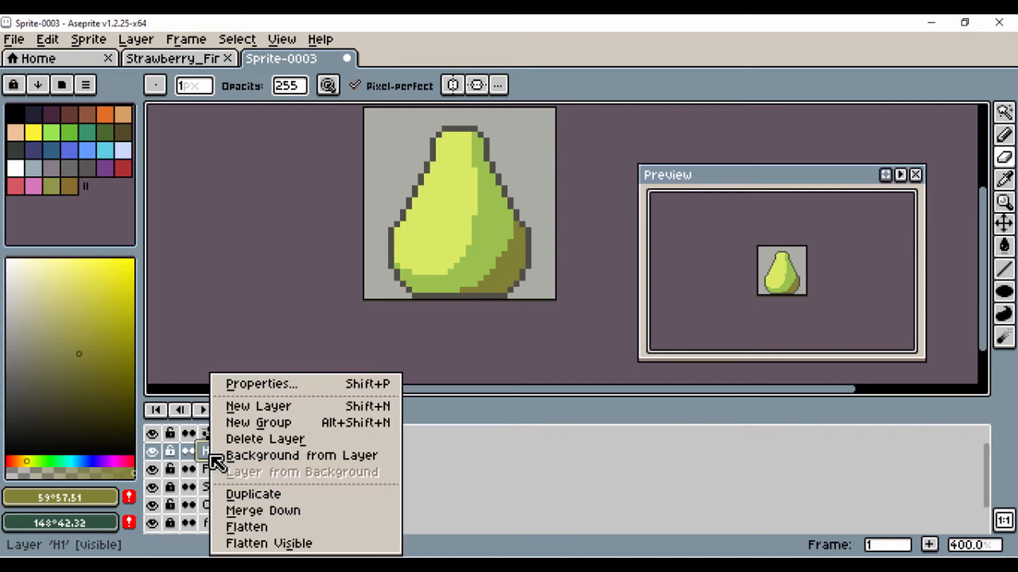
pyautogui.click(248, 495)
pyautogui.doubleClick(225, 454)
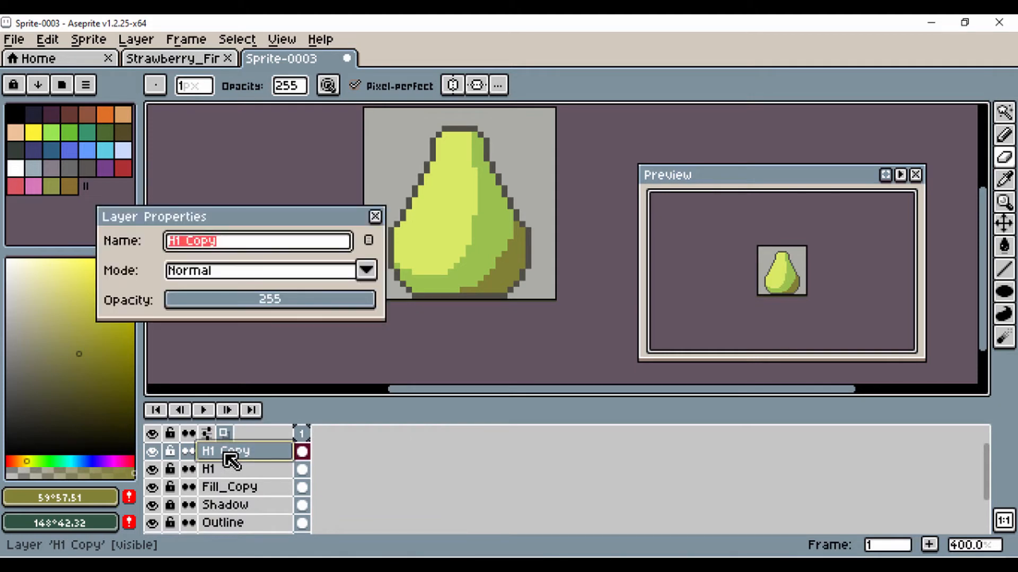
pyautogui.write('H2')
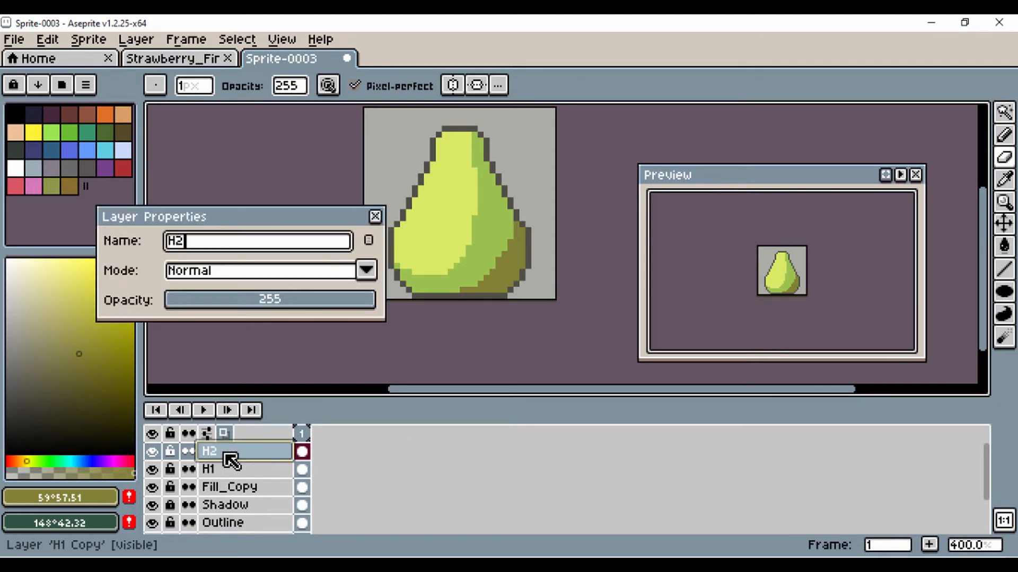
pyautogui.press('Return')
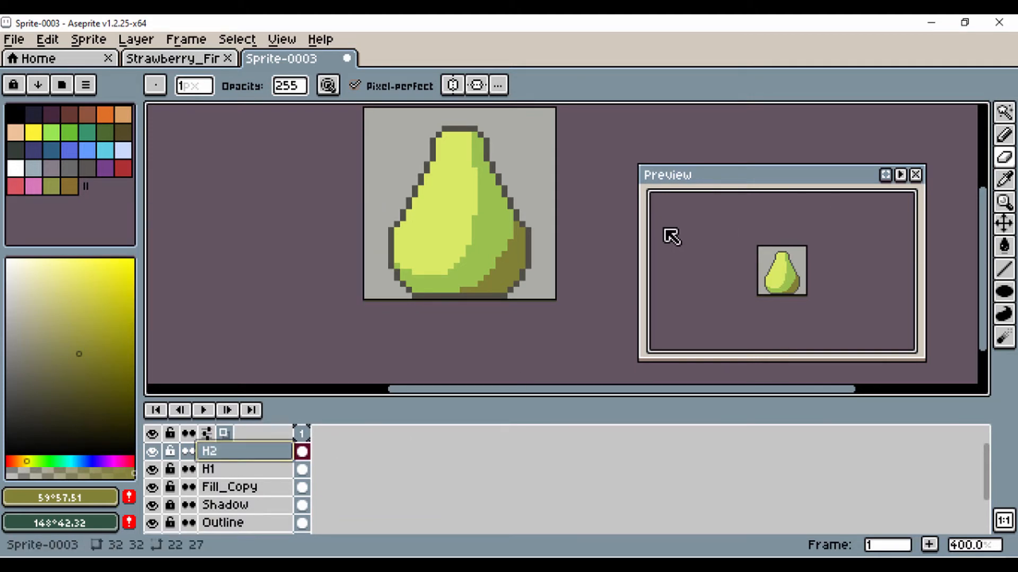
# Step: Scale the highlight shape on H2 down to 10 × 16 px and move it up about 4 px inside the pear
pyautogui.hotkey('ctrl', 't')
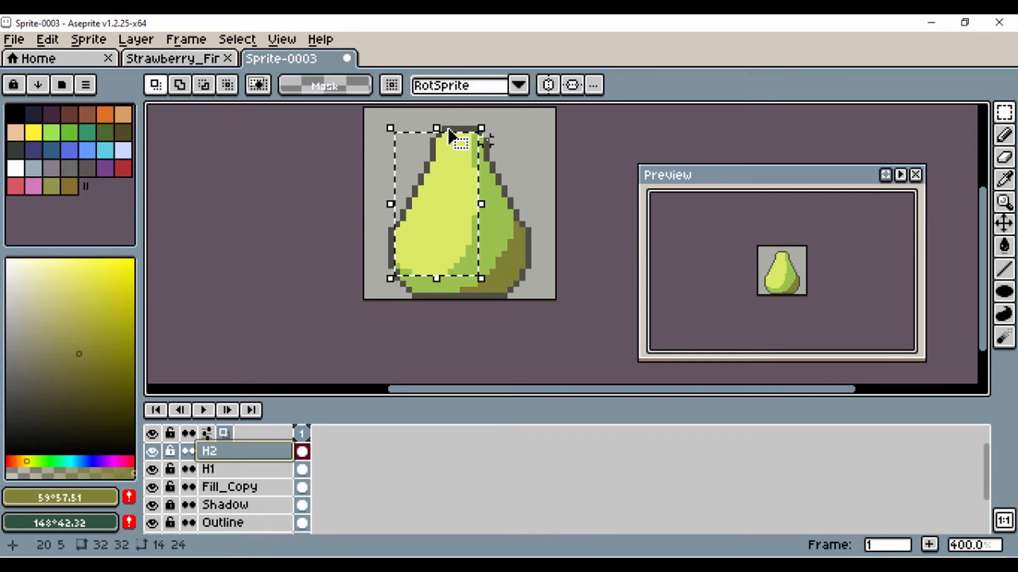
pyautogui.moveTo(395, 135); pyautogui.dragTo(418, 184)
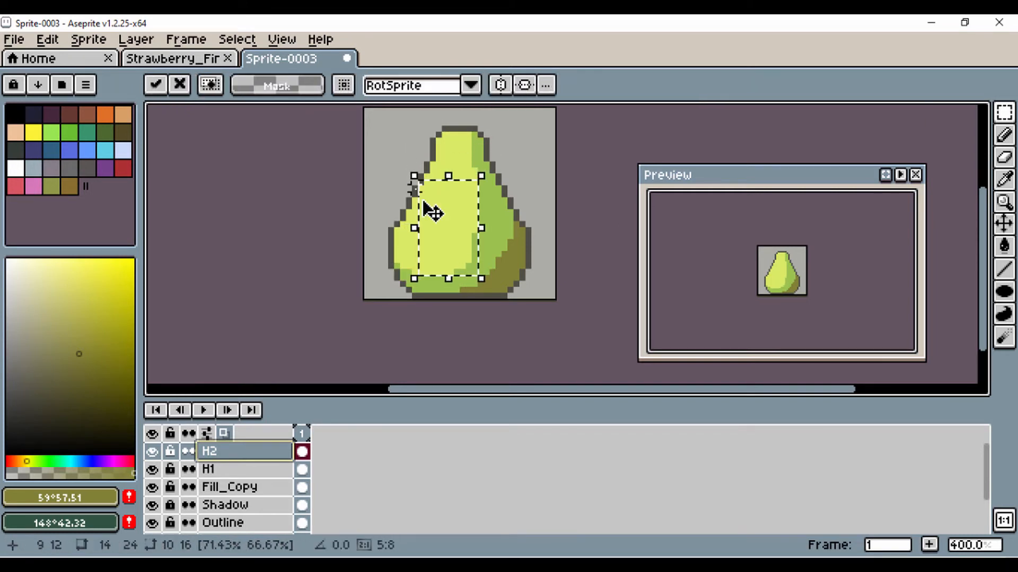
pyautogui.moveTo(448, 218); pyautogui.dragTo(497, 195)
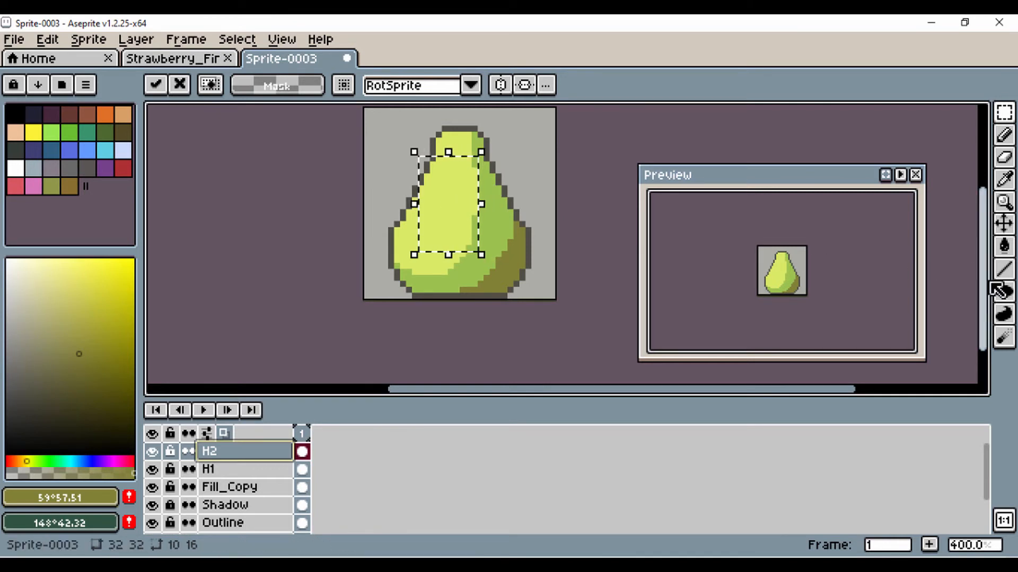
# Step: Fill the reduced H2 shape with a pale yellow of hue 59°, saturation 49 and value 96
pyautogui.moveTo(74, 277); pyautogui.dragTo(76, 256)
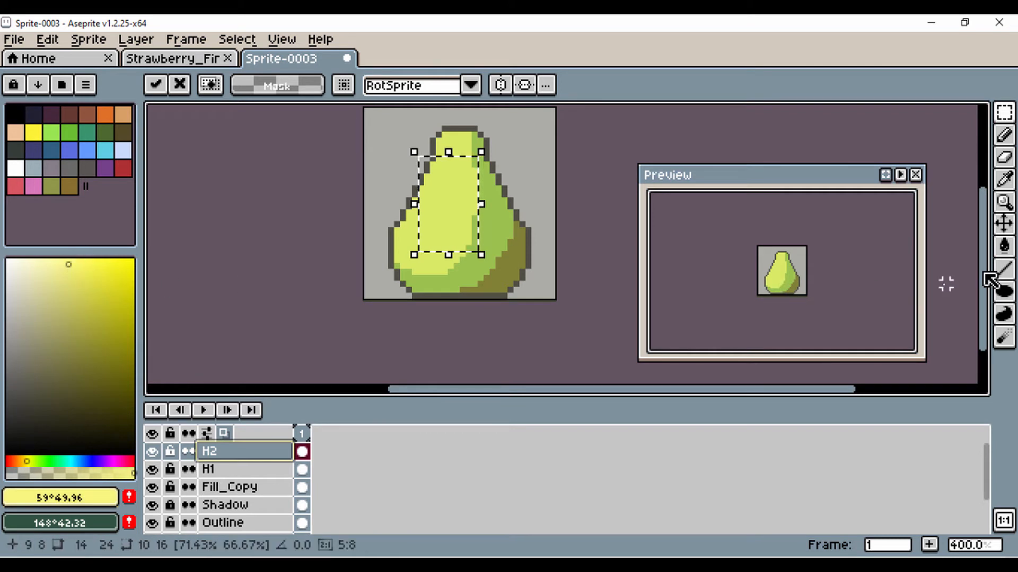
pyautogui.click(1003, 246)
pyautogui.click(449, 195)
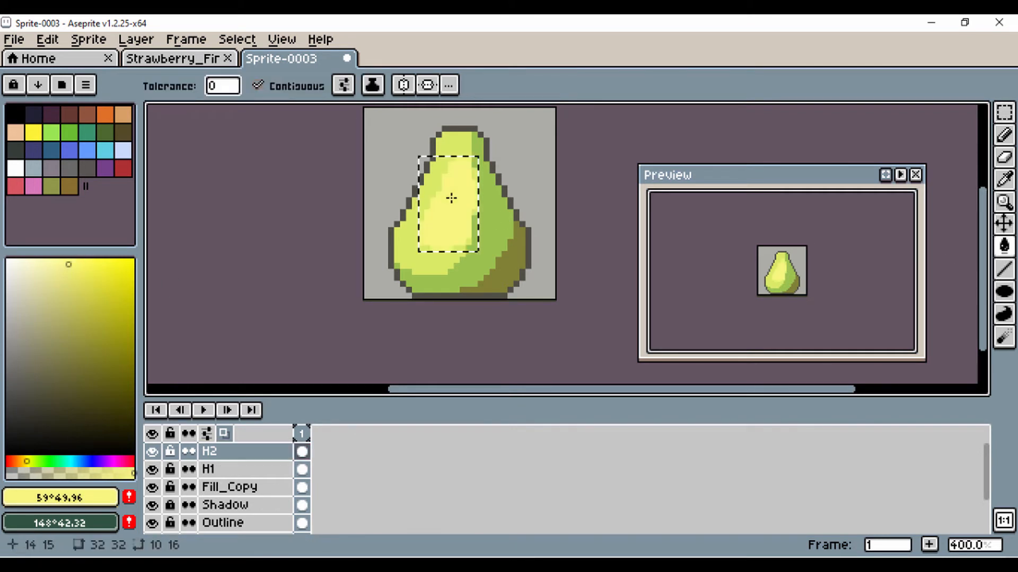
# Step: Move the pale yellow H2 highlight about 4 px up and 1 px left into the pear's neck, and clear the selection
pyautogui.click(1003, 223)
pyautogui.hotkey('ctrl', 'd')
pyautogui.moveTo(454, 216); pyautogui.dragTo(454, 203)
pyautogui.hotkey('ctrl', 'shift', 'd')
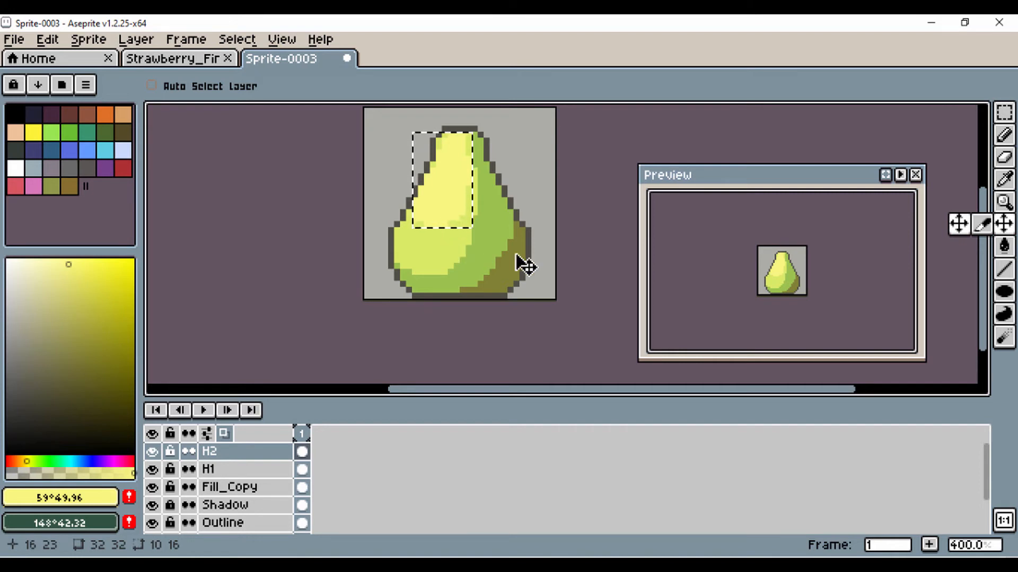
pyautogui.hotkey('ctrl', 'd')
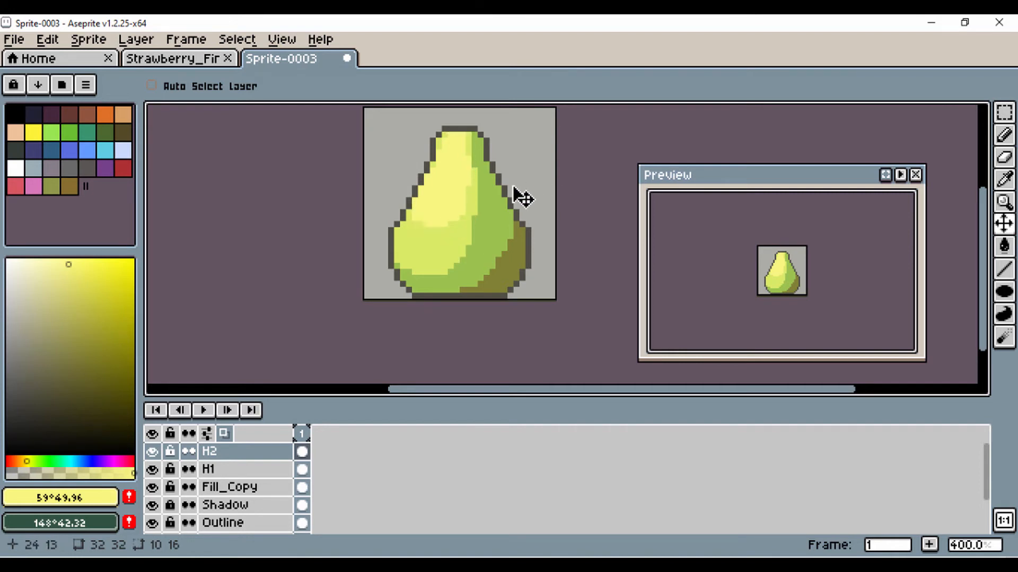
# Step: Add a new empty layer above H2 and name it h3
pyautogui.hotkey('shift', 'n')
pyautogui.doubleClick(215, 454)
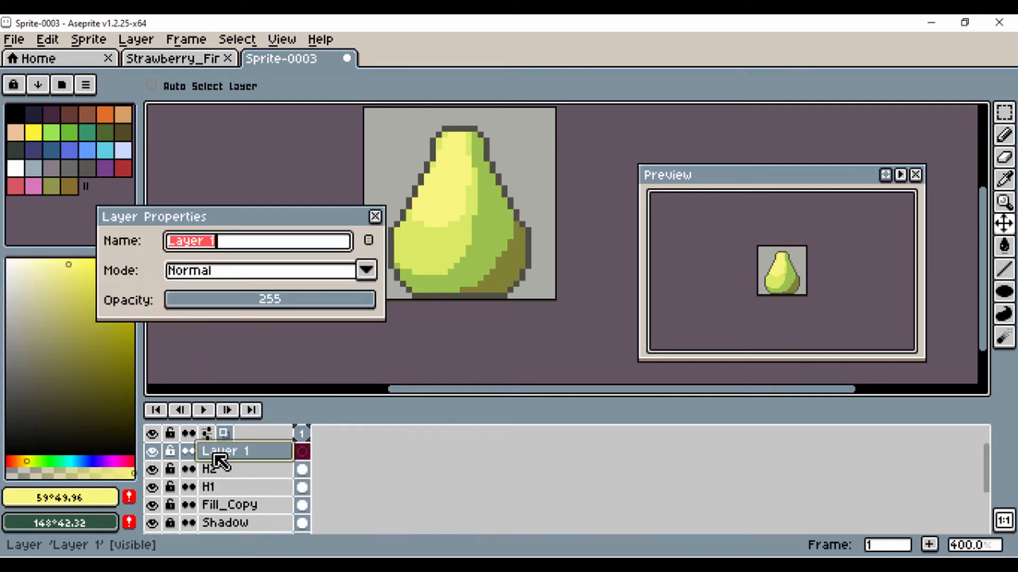
pyautogui.write('h3')
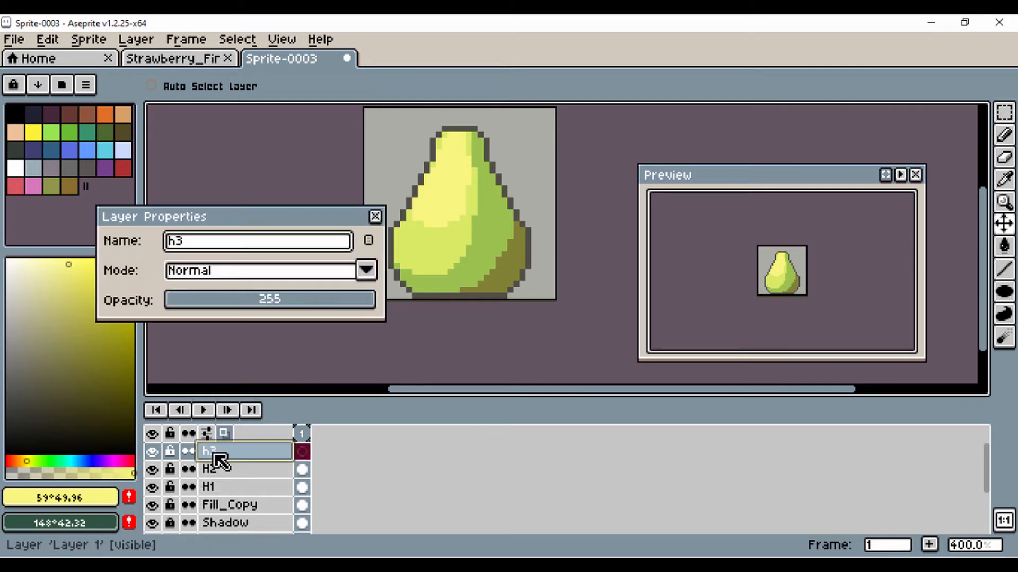
pyautogui.press('Return')
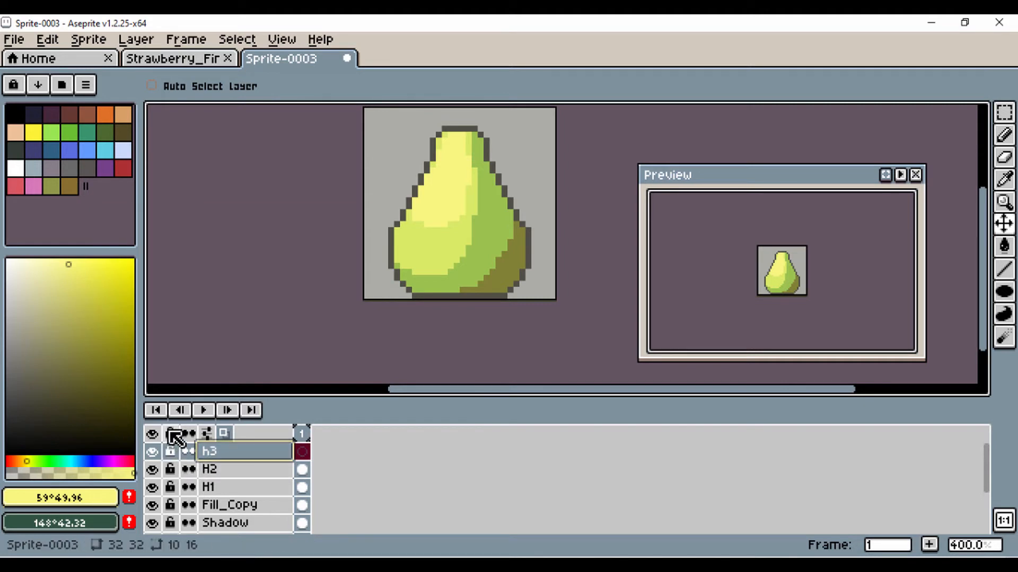
# Step: Lock every layer except h3 and set the foreground colour to pale yellow, #fffeb4
pyautogui.click(170, 452)
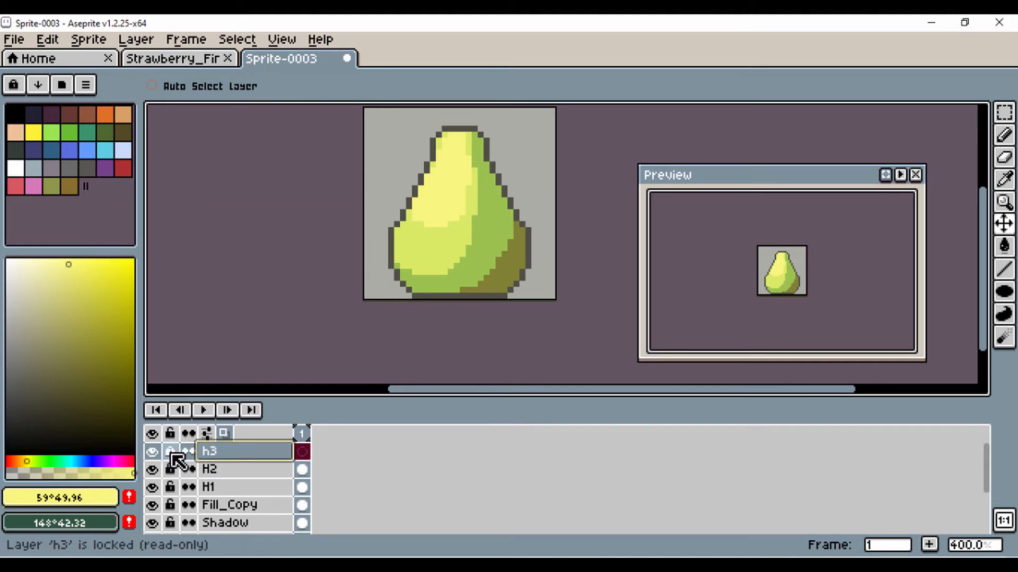
pyautogui.click(171, 433)
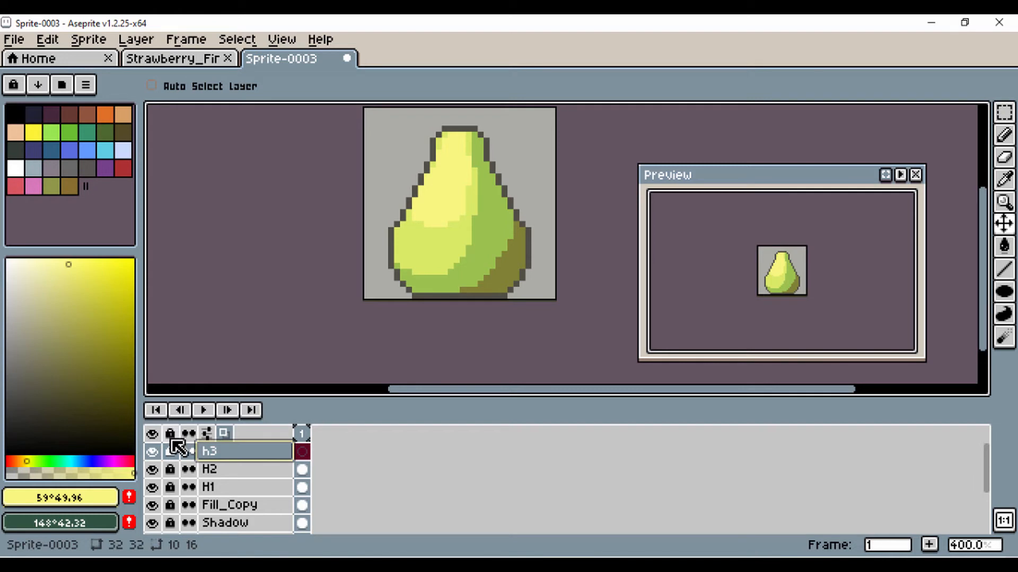
pyautogui.click(171, 450)
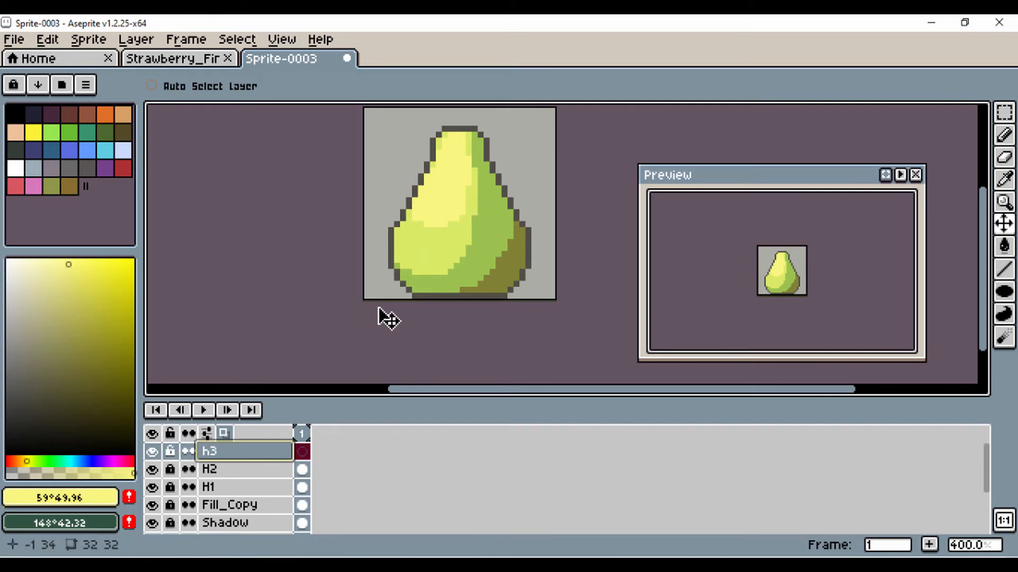
pyautogui.click(152, 451)
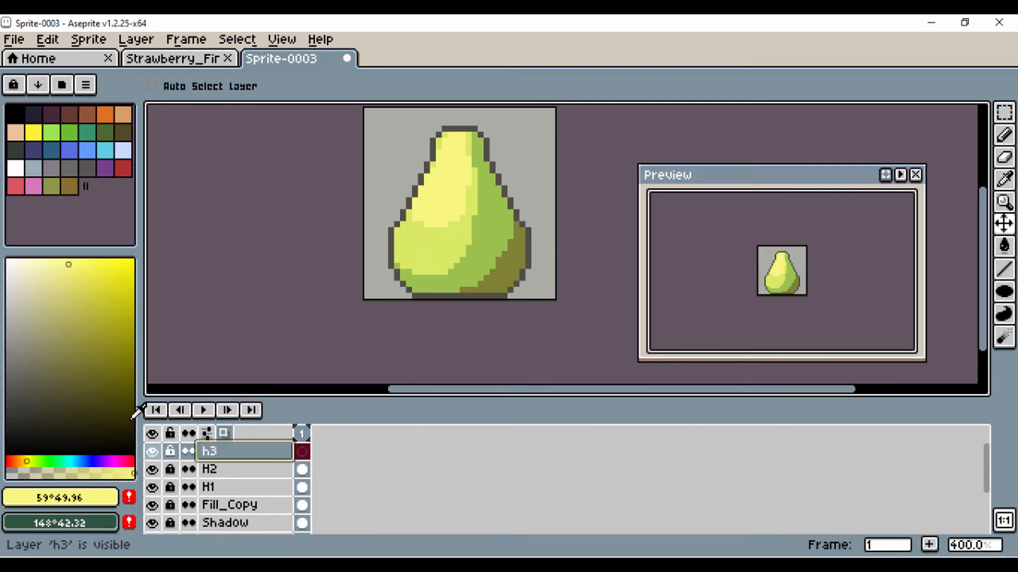
pyautogui.moveTo(78, 272); pyautogui.dragTo(43, 259)
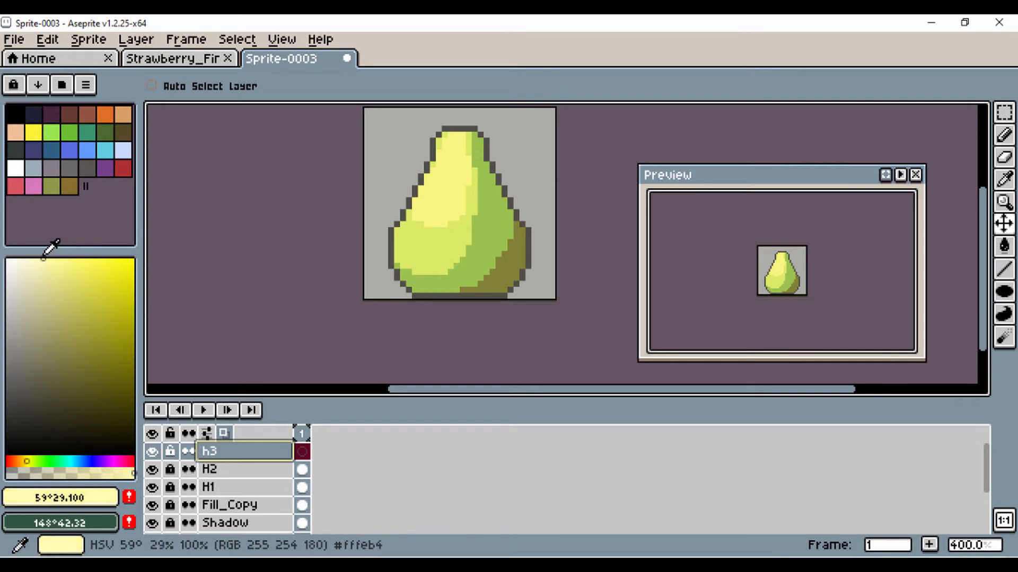
pyautogui.click(1011, 115)
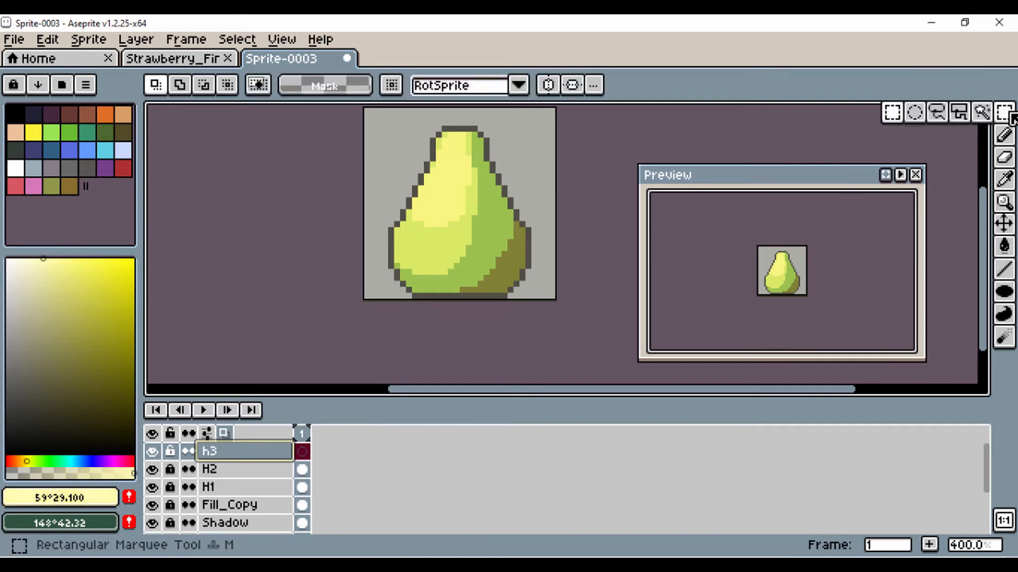
pyautogui.click(959, 112)
pyautogui.scroll(4, 446, 190)
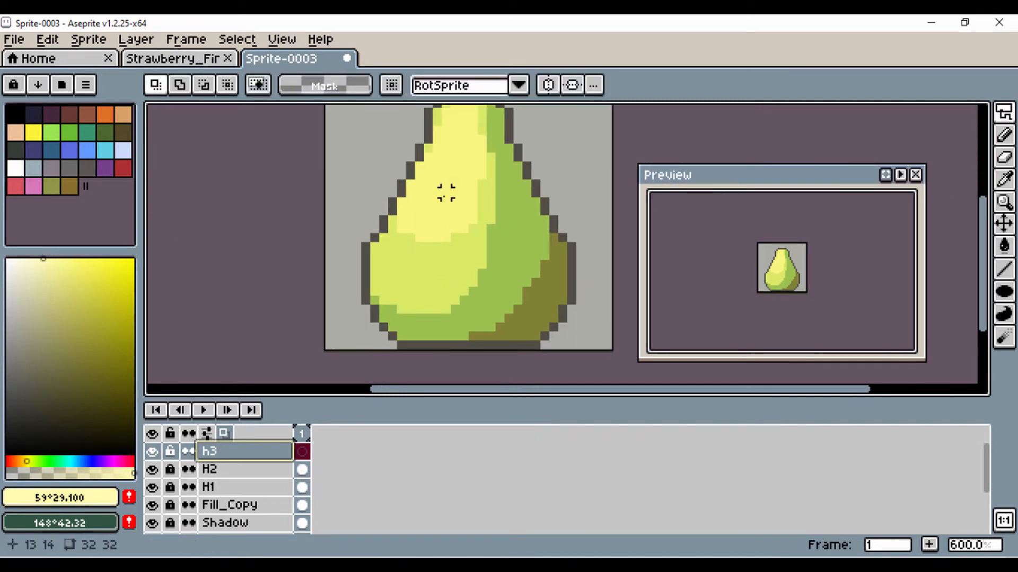
pyautogui.moveTo(464, 154)
pyautogui.mouseDown()
pyautogui.moveTo(402, 258)
pyautogui.moveTo(425, 302)
pyautogui.moveTo(402, 279)
pyautogui.mouseUp()
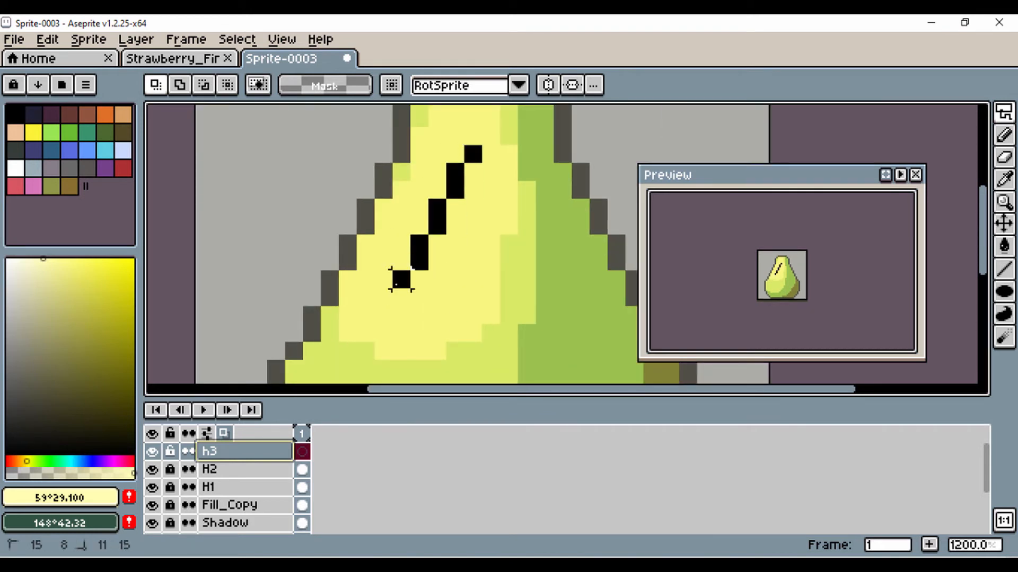
pyautogui.hotkey('ctrl', 'z')
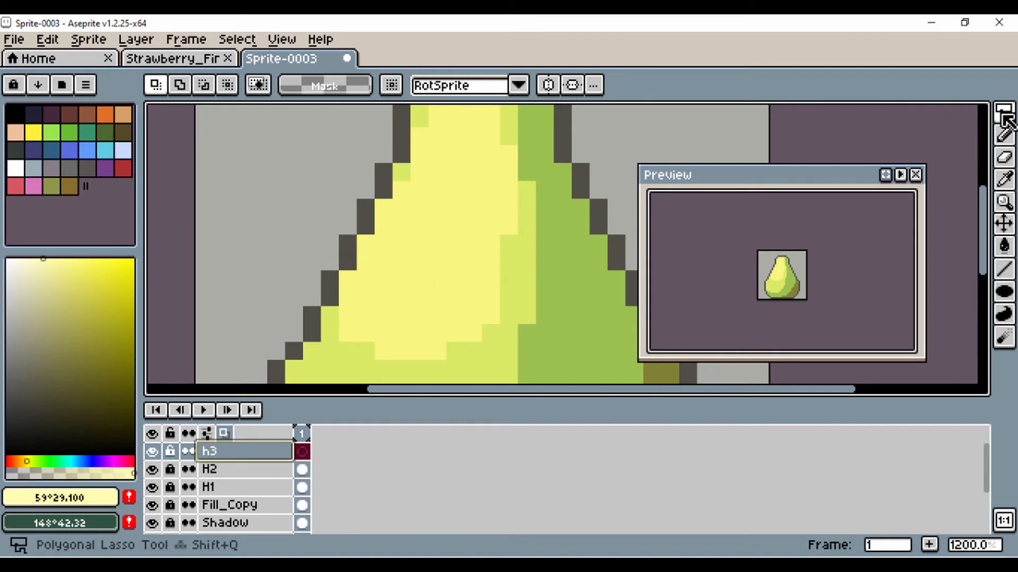
# Step: Outline a freehand lasso selection of about 6 by 10 pixels inside the pear's upper yellow highlight
pyautogui.moveTo(1002, 112)
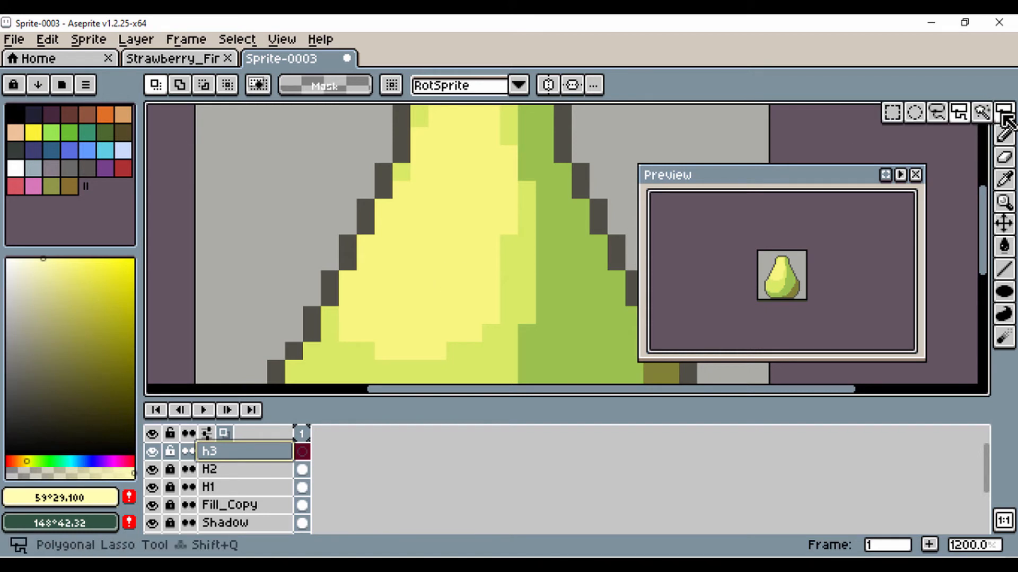
pyautogui.click(937, 112)
pyautogui.moveTo(455, 148)
pyautogui.mouseDown()
pyautogui.moveTo(437, 218)
pyautogui.moveTo(401, 262)
pyautogui.moveTo(402, 291)
pyautogui.moveTo(455, 296)
pyautogui.moveTo(473, 278)
pyautogui.moveTo(489, 226)
pyautogui.moveTo(490, 172)
pyautogui.mouseUp()
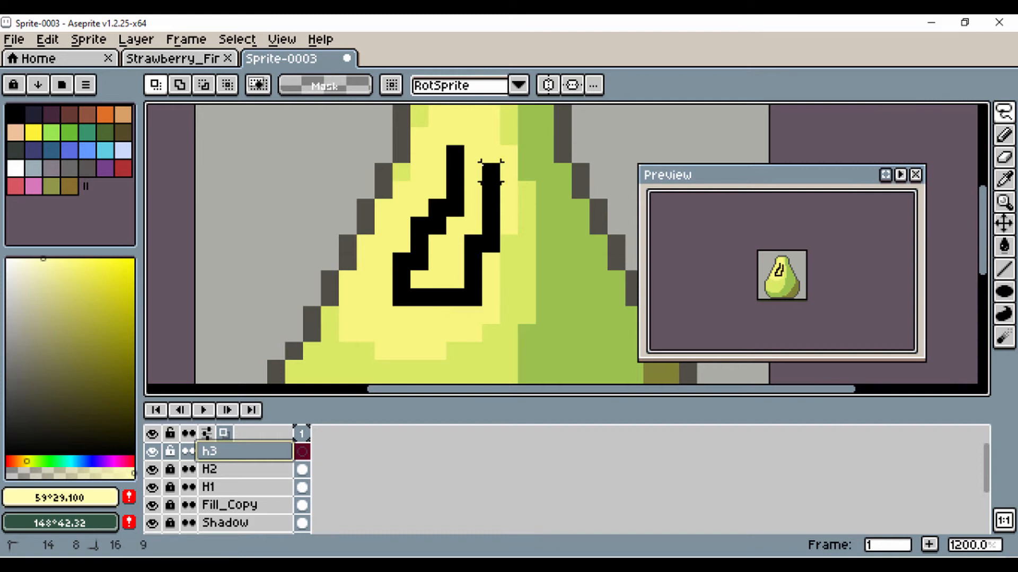
pyautogui.moveTo(461, 137); pyautogui.dragTo(451, 128)
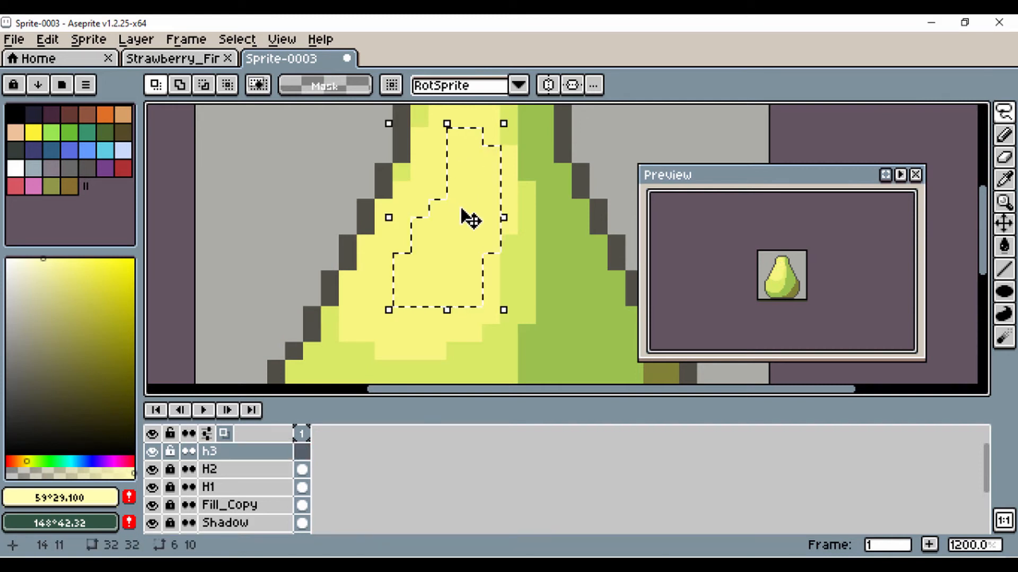
# Step: Fill the selected highlight area on layer h3 with the pale yellow and deselect it
pyautogui.scroll(-3, 462, 212)
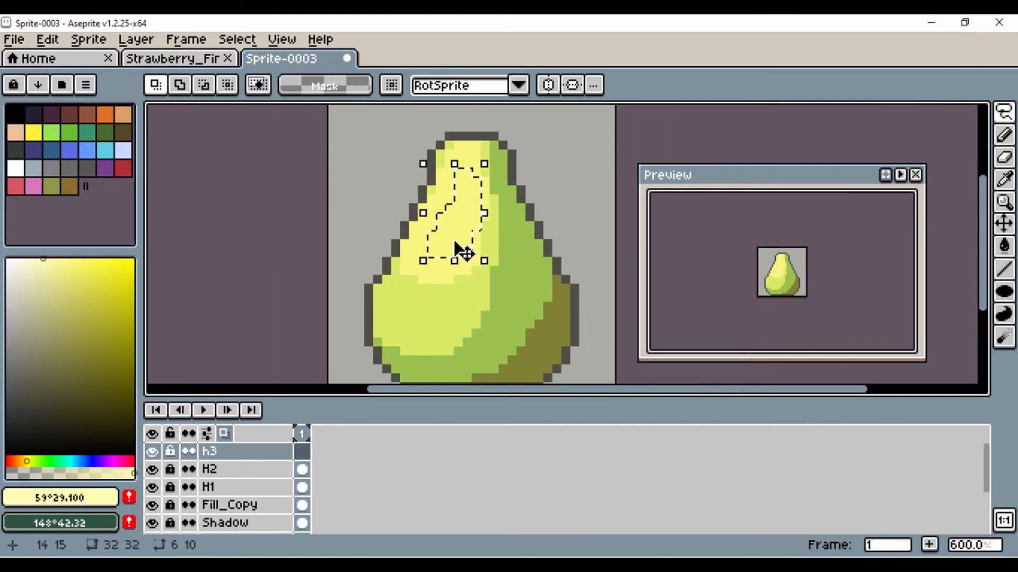
pyautogui.click(957, 248)
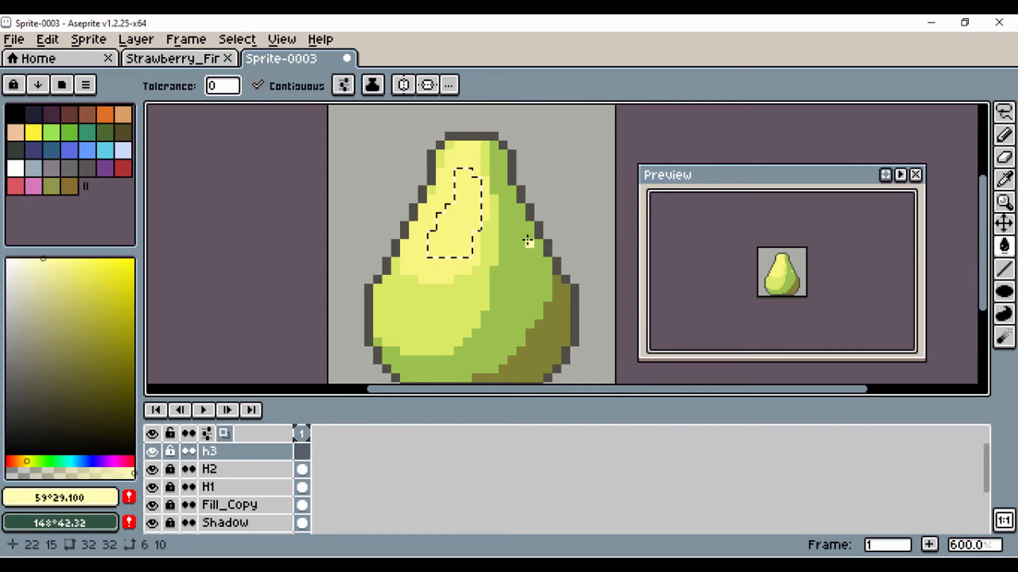
pyautogui.click(463, 217)
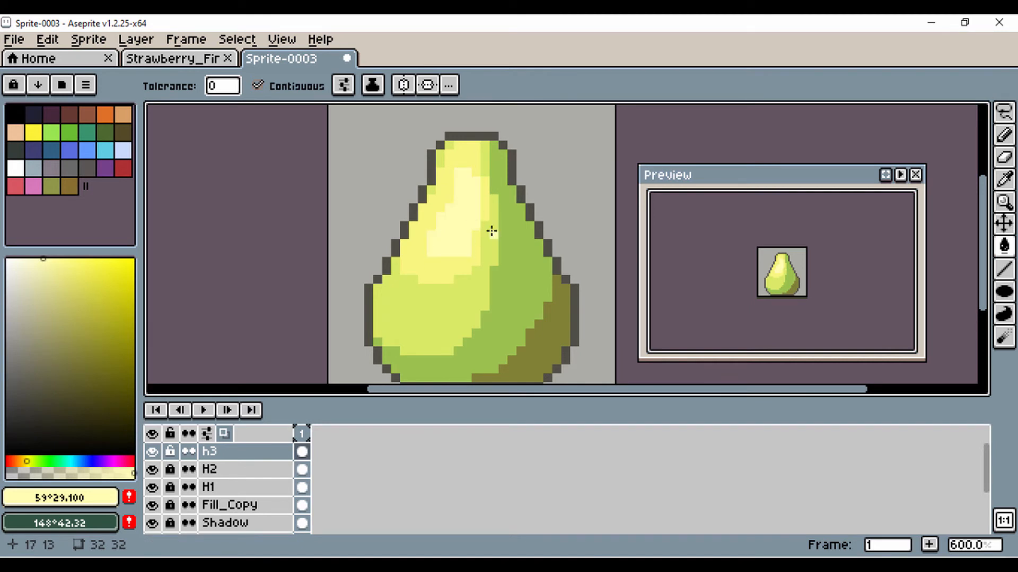
# Step: Restore the highlight selection, refill it with a paler cream, HSV 59, 20, 100, and deselect it
pyautogui.scroll(1, 493, 232)
pyautogui.hotkey('ctrl', 'z')
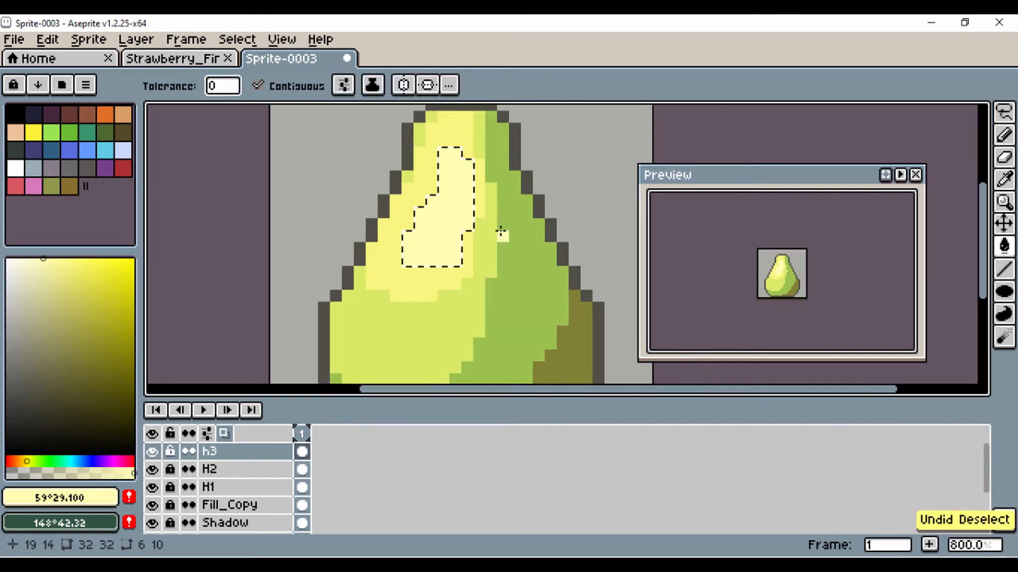
pyautogui.click(36, 258)
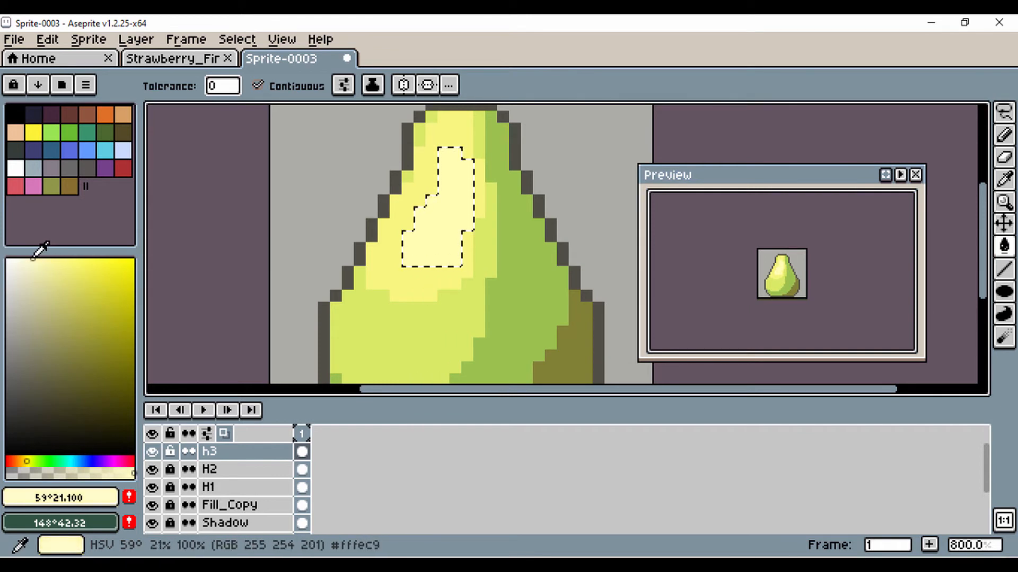
pyautogui.click(31, 259)
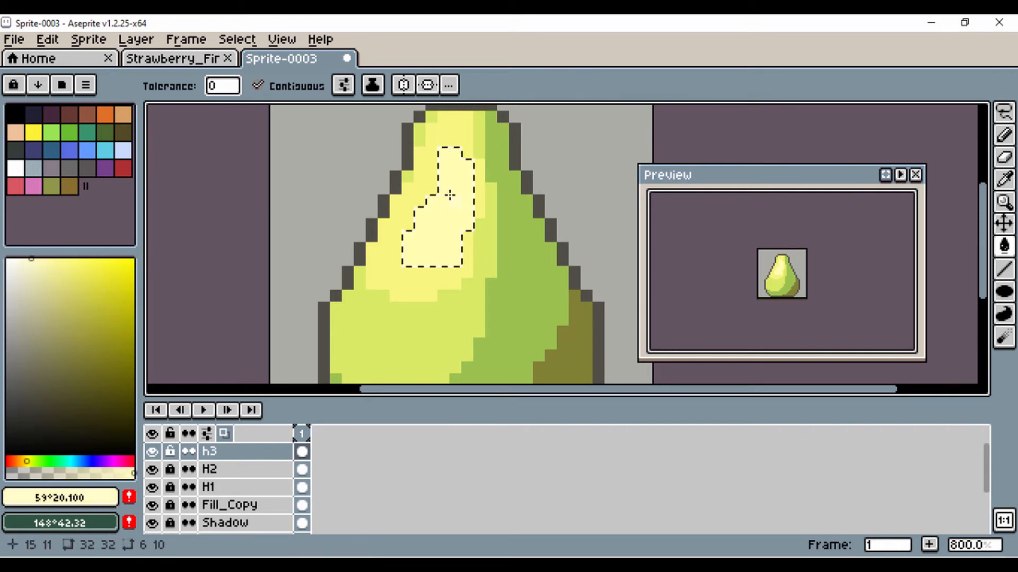
pyautogui.press('g')
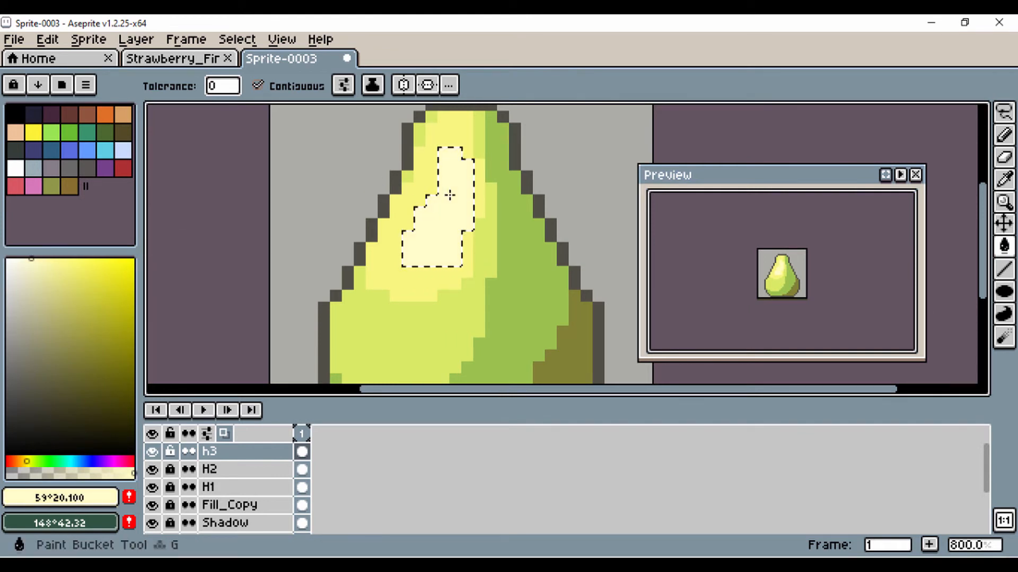
pyautogui.scroll(-4, 449, 195)
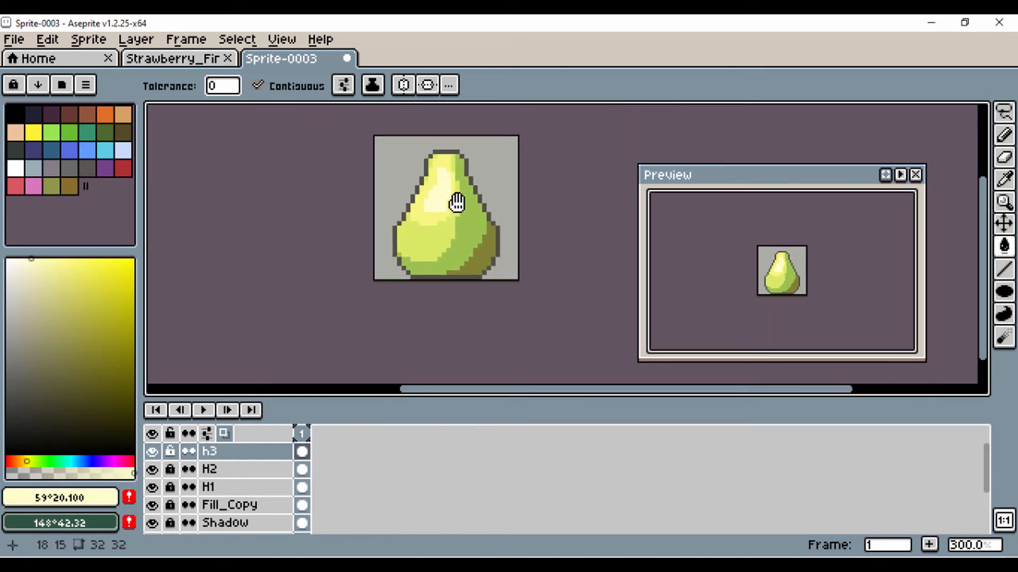
pyautogui.scroll(1, 467, 217)
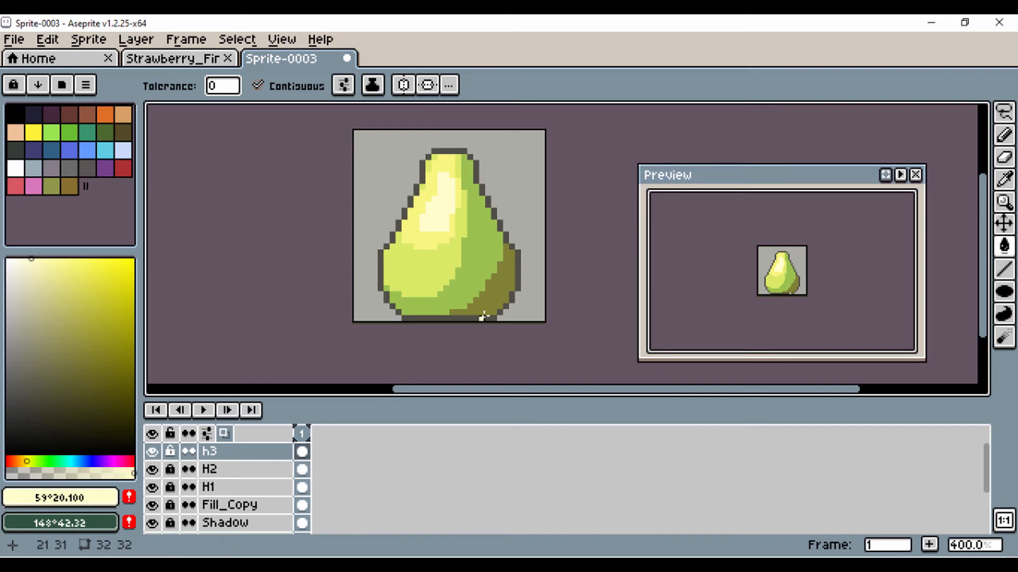
# Step: Sample the yellow highlight colour #F7F67d from the pear and switch to the Pencil tool
pyautogui.scroll(3, 483, 316)
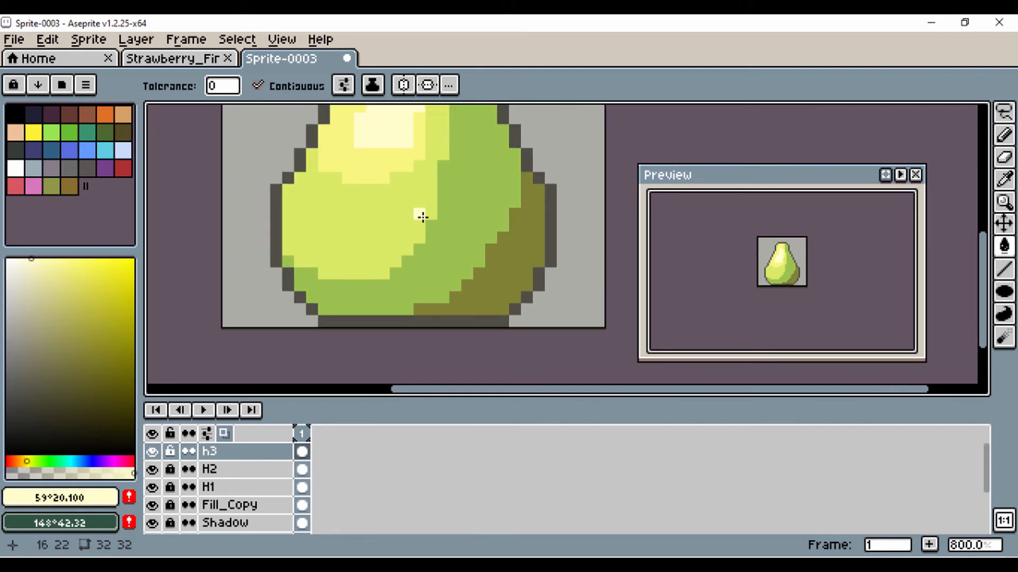
pyautogui.press('i')
pyautogui.click(371, 171)
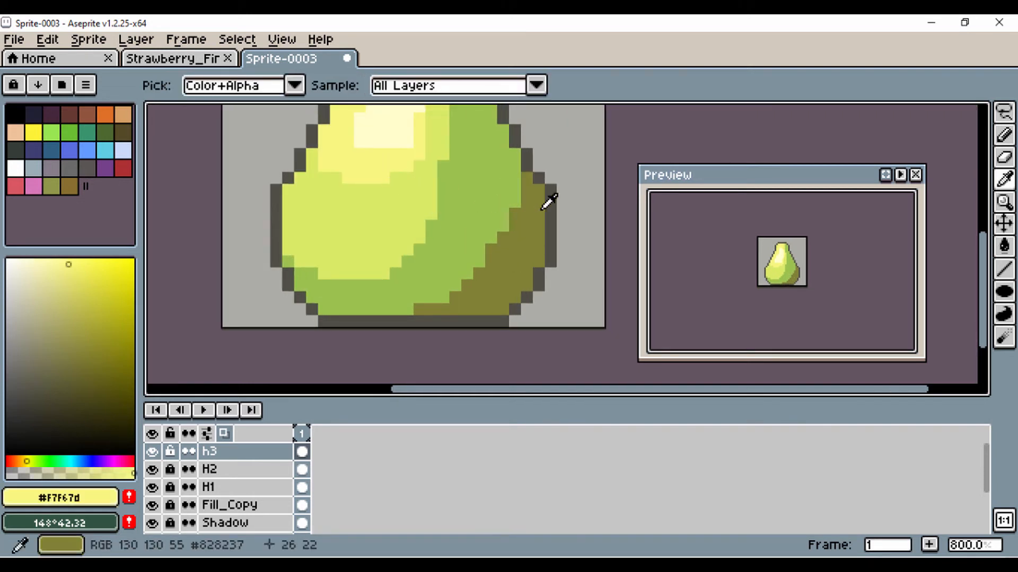
pyautogui.press('b')
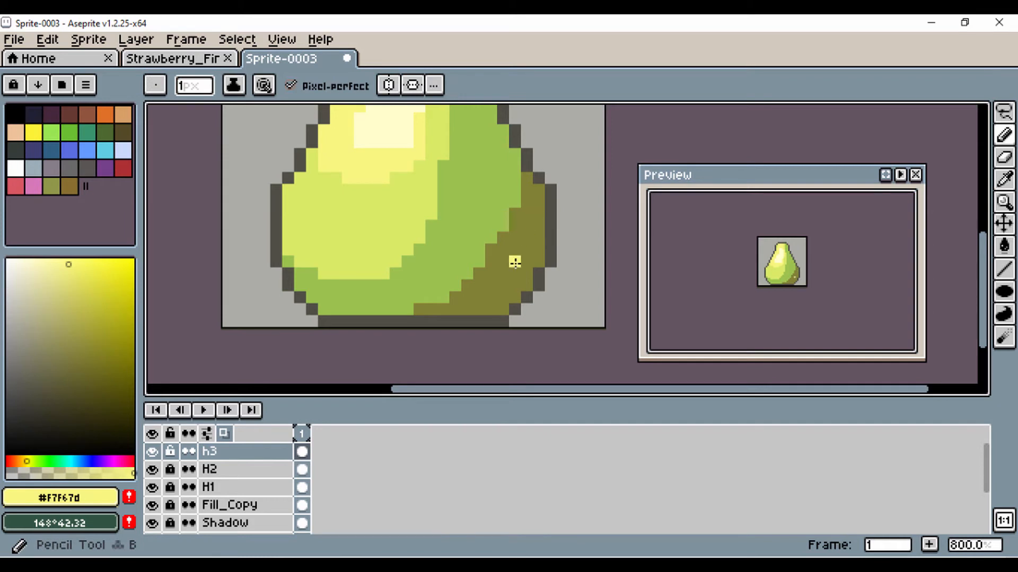
# Step: Create a new layer above h3 and name it Lights
pyautogui.hotkey('shift', 'n')
pyautogui.doubleClick(238, 453)
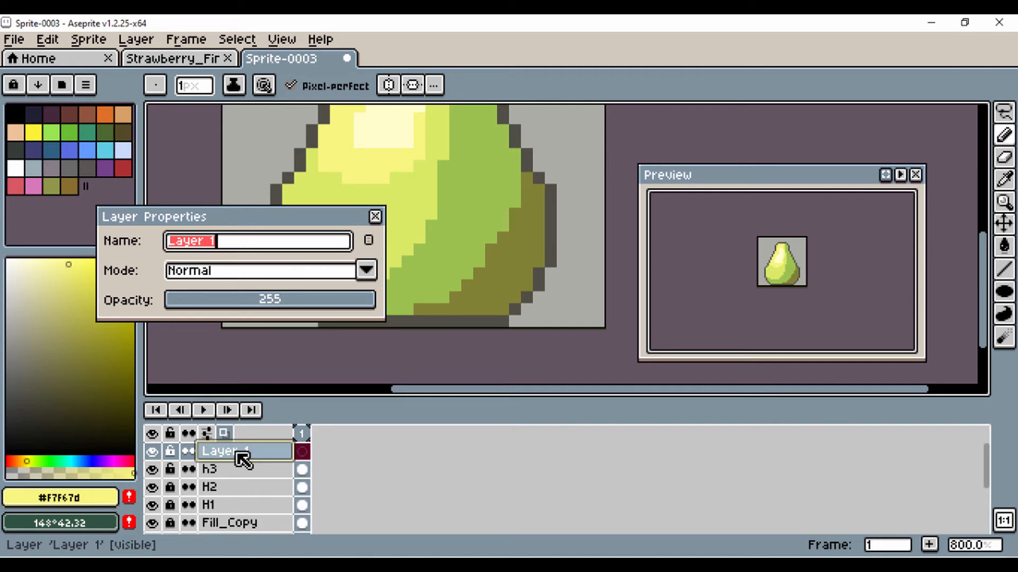
pyautogui.write('Li')
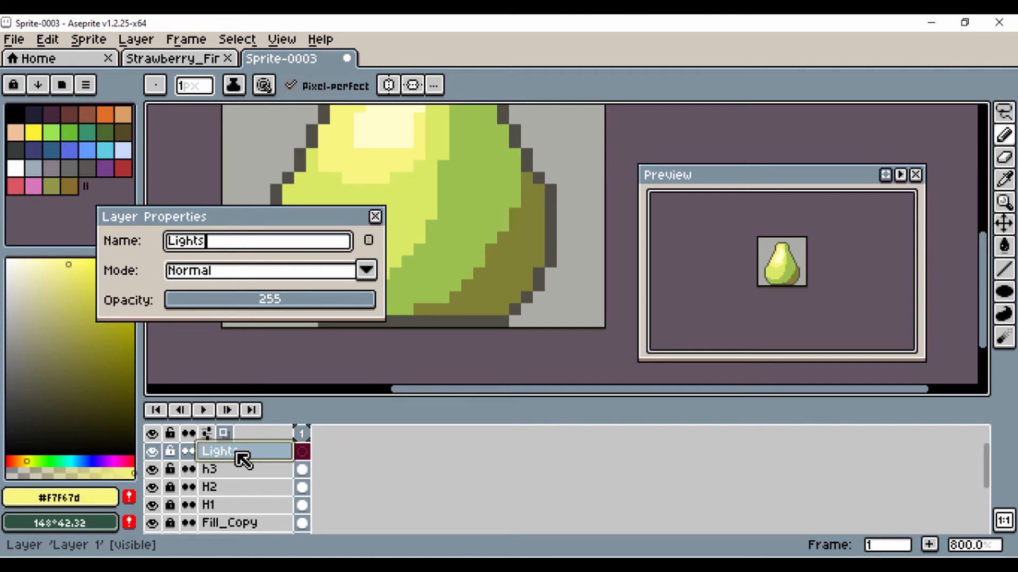
pyautogui.write('ghts')
pyautogui.press('Return')
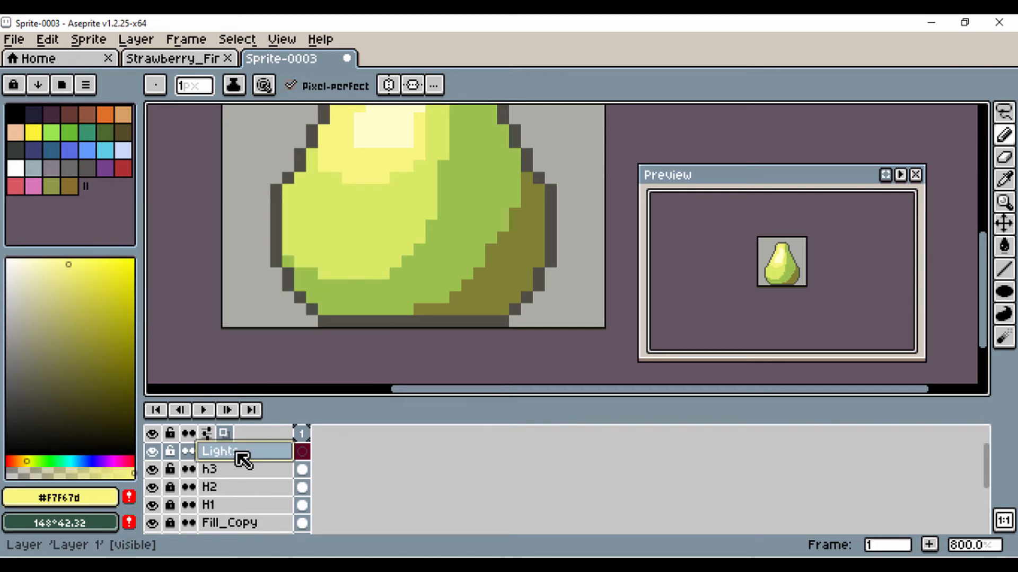
# Step: Shift the foreground colour to a warmer yellow, HSV 55, 47, 97
pyautogui.click(69, 264)
pyautogui.moveTo(27, 462); pyautogui.dragTo(25, 461)
pyautogui.click(65, 262)
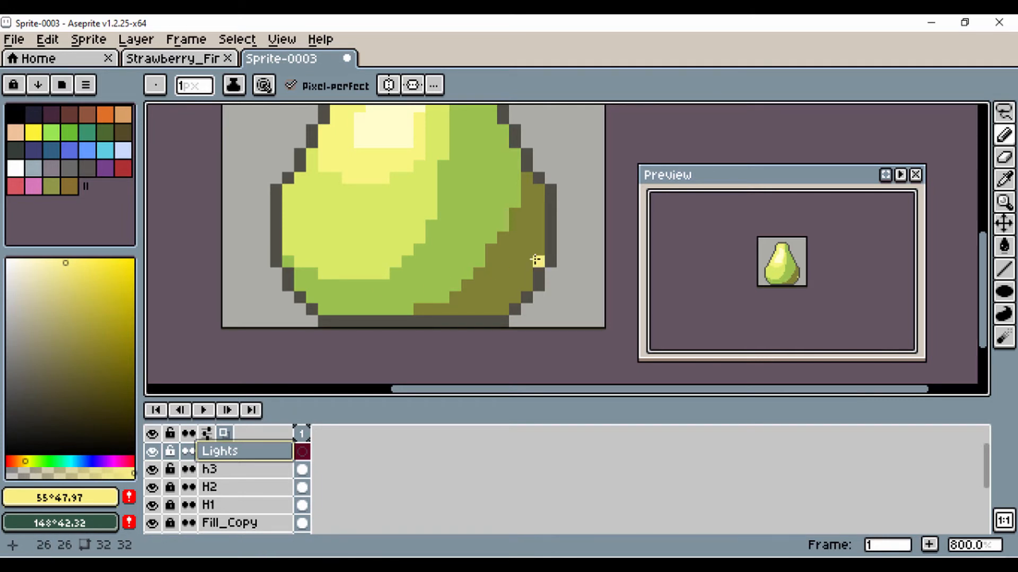
# Step: Sample the pear's mid green, brighten it to HSV 80, 58, 89, and pencil a rim light along the lower-right edge of the shadow
pyautogui.keyDown('alt'); pyautogui.click(493, 197); pyautogui.keyUp('alt')
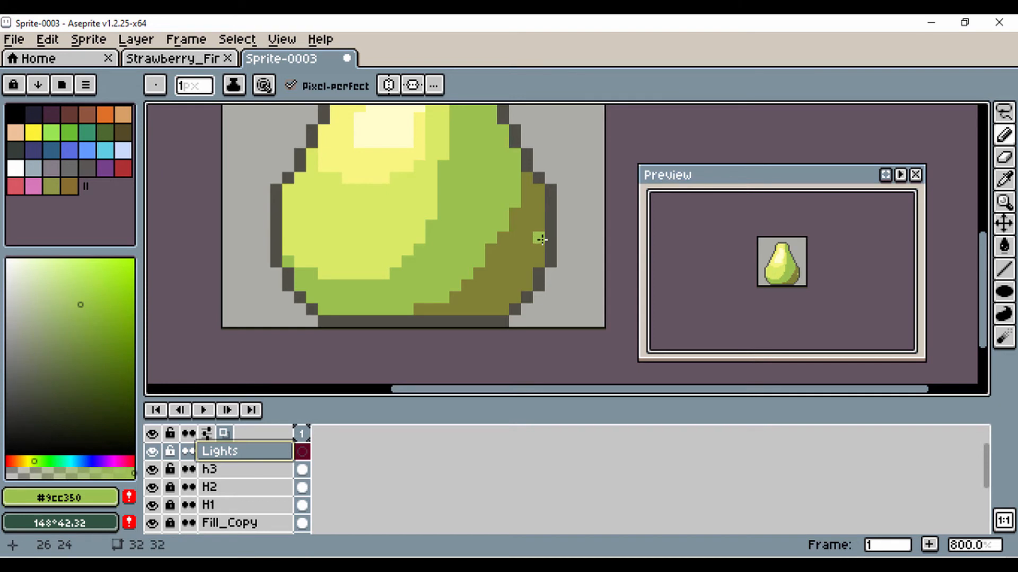
pyautogui.click(80, 279)
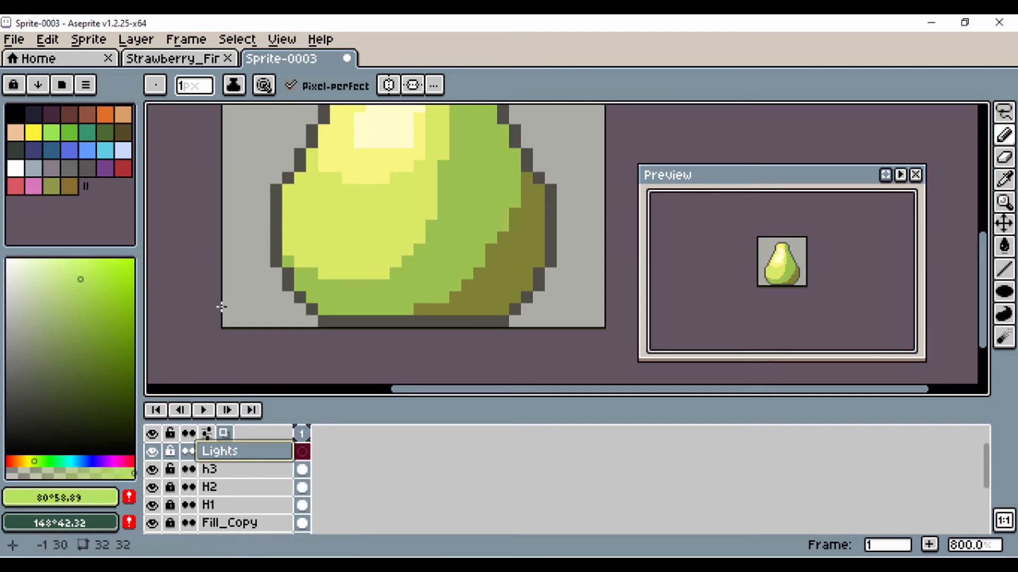
pyautogui.moveTo(537, 252); pyautogui.dragTo(537, 259)
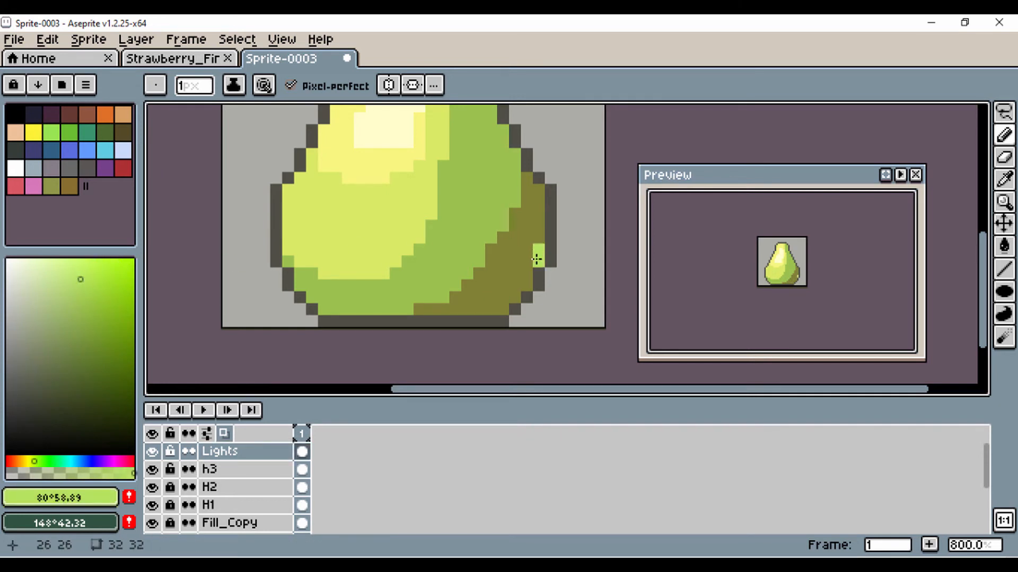
pyautogui.click(526, 273)
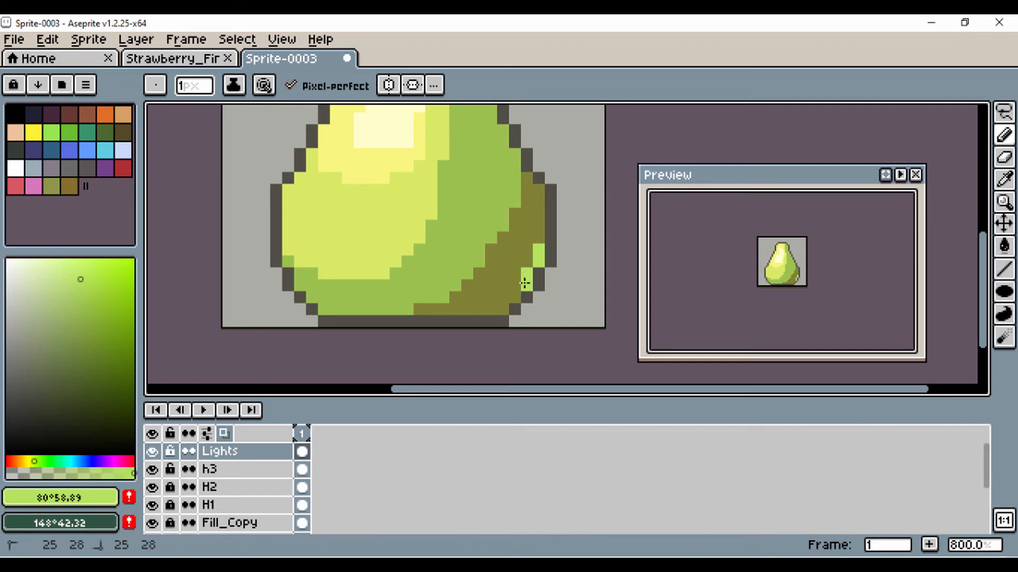
pyautogui.click(525, 284)
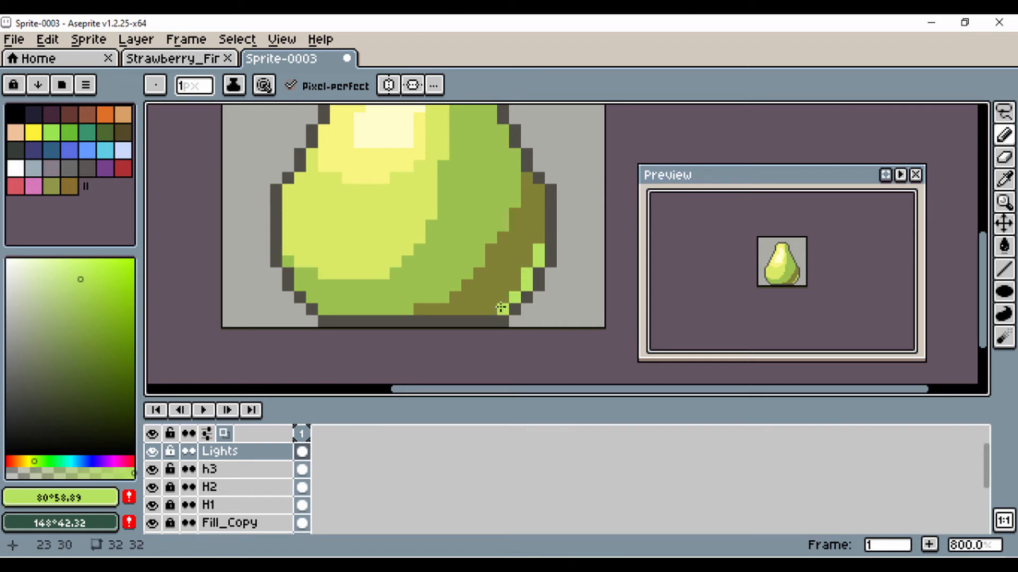
pyautogui.click(500, 307)
# Step: Resample the rim-light green #b6e45e and finish penciling the rim-light pixels along the pear's lower-right edge
pyautogui.click(84, 275)
pyautogui.click(516, 286)
pyautogui.press('i')
pyautogui.click(523, 285)
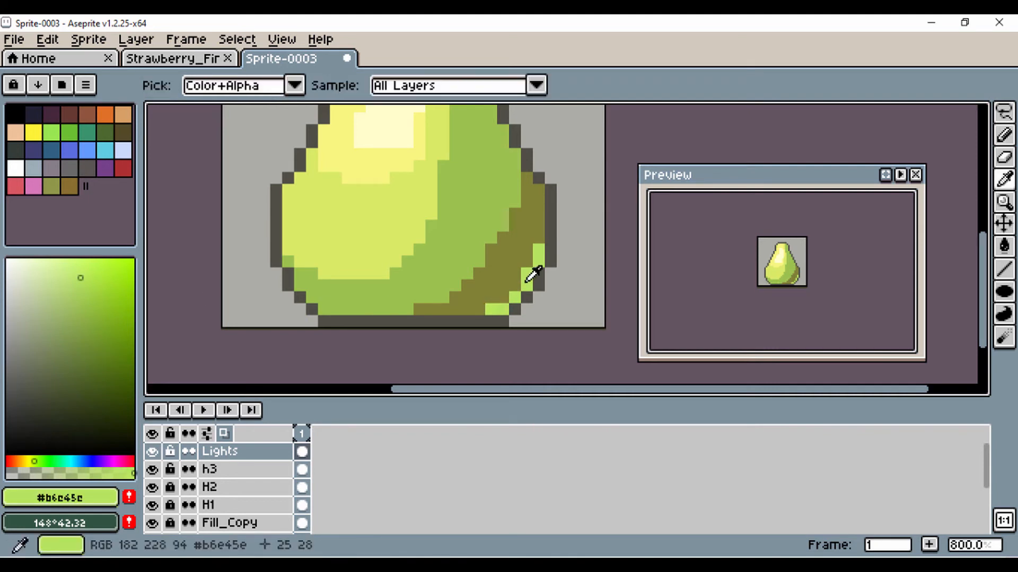
pyautogui.moveTo(35, 460); pyautogui.dragTo(34, 460)
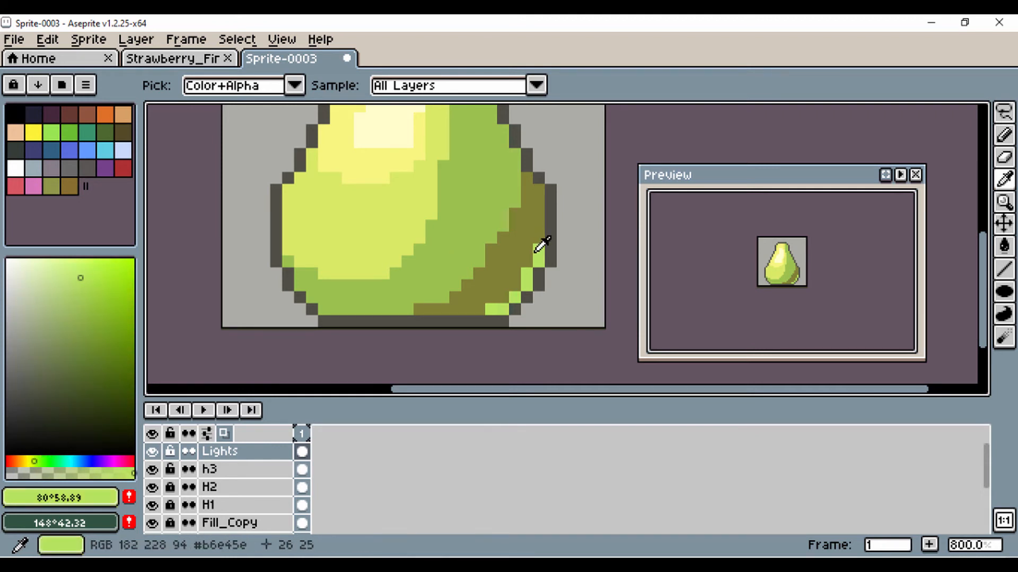
pyautogui.press('b')
pyautogui.moveTo(538, 250); pyautogui.dragTo(536, 260)
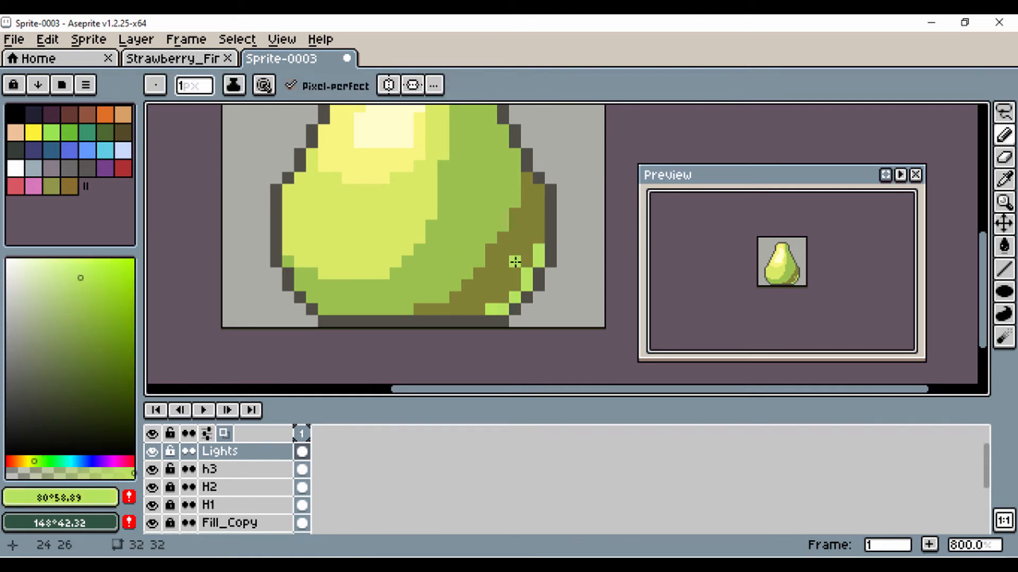
pyautogui.scroll(-2, 536, 261)
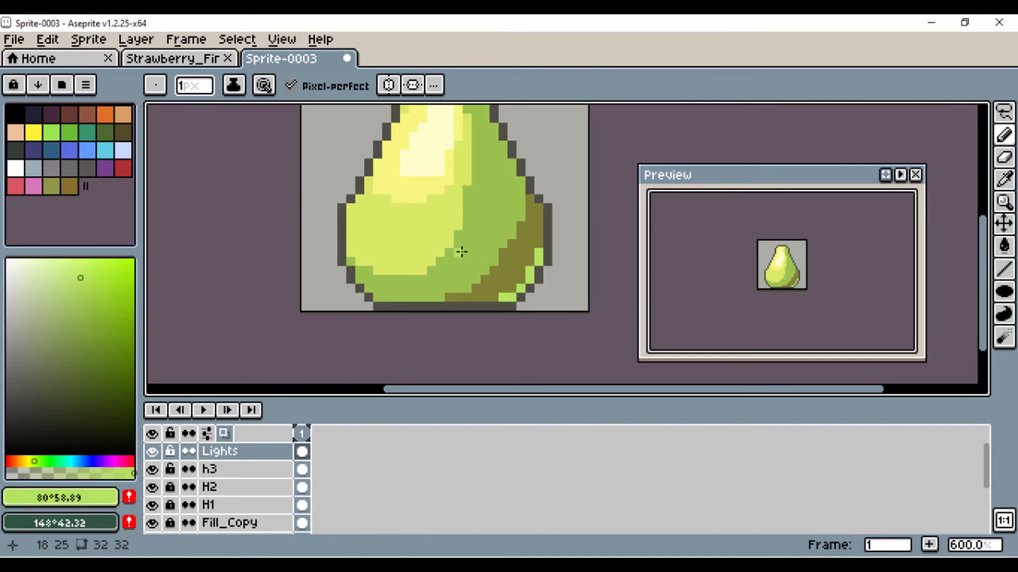
# Step: Sample the cream highlight colour #fffecc and pencil a short highlight at the top of the pear's bulging left edge
pyautogui.scroll(1, 461, 249)
pyautogui.press('i')
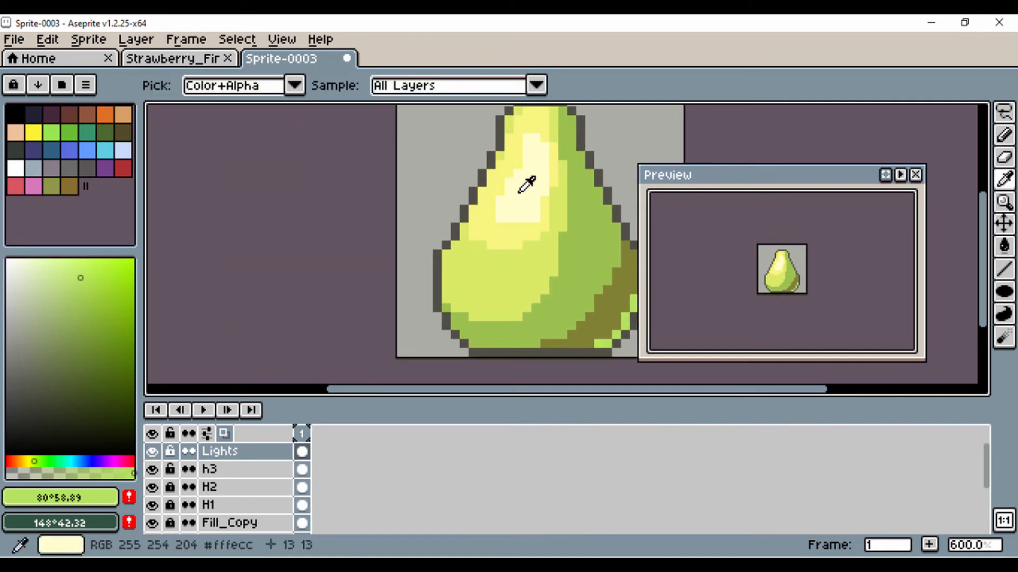
pyautogui.click(527, 182)
pyautogui.press('b')
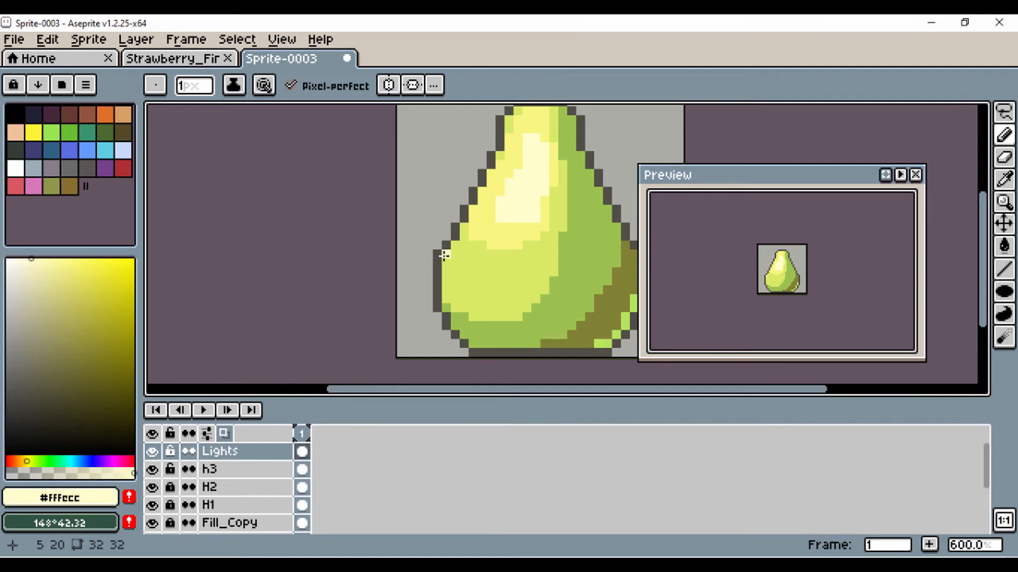
pyautogui.moveTo(444, 255); pyautogui.dragTo(447, 273)
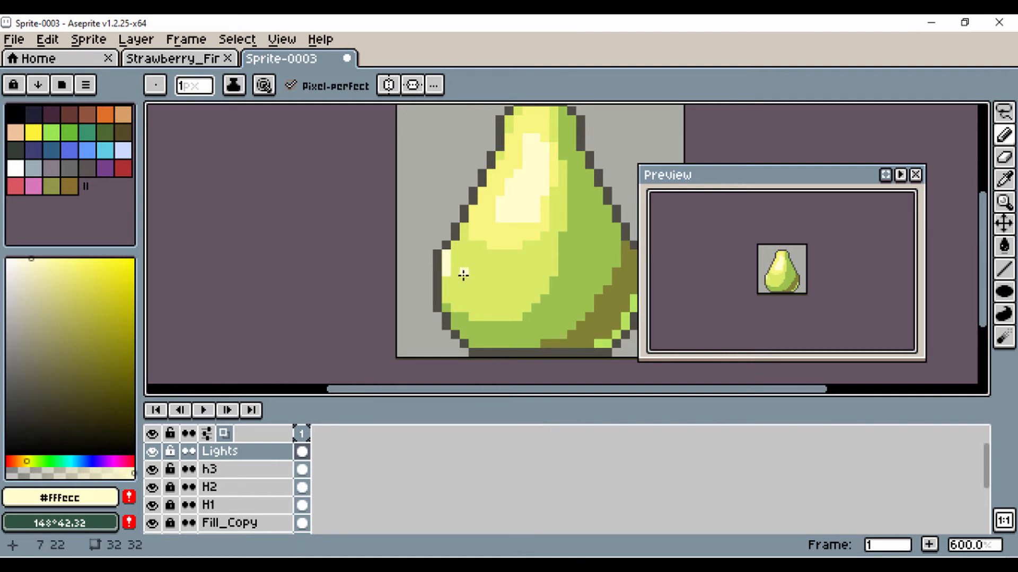
# Step: Sample the yellow #F7F67d and continue the left-edge highlight downward with the pencil
pyautogui.press('i')
pyautogui.click(518, 227)
pyautogui.press('b')
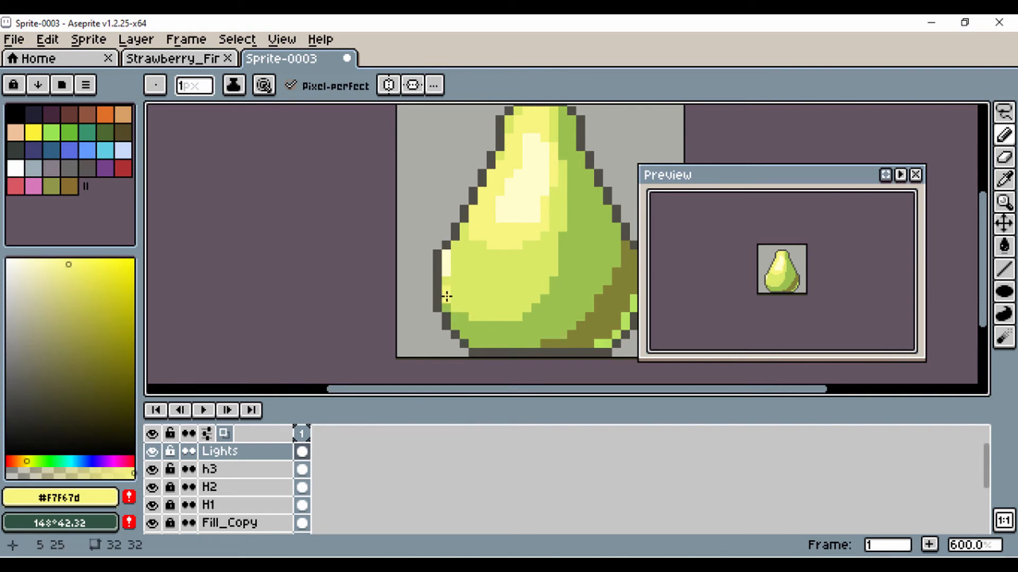
pyautogui.moveTo(494, 281); pyautogui.dragTo(446, 236)
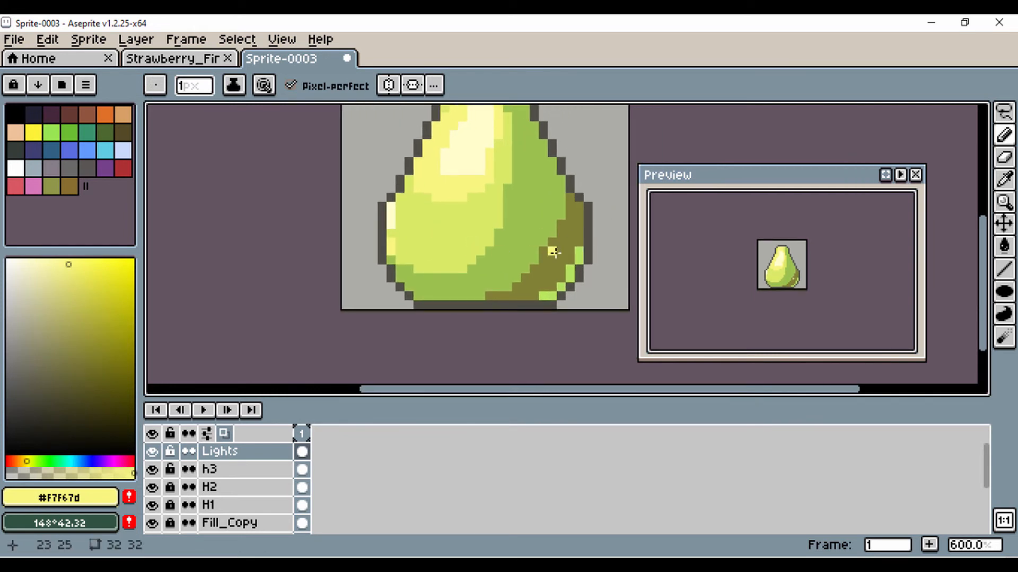
# Step: Sample the rim-light green #b6e45e and pencil a few pixels at the pear's lower-left edge, below the yellow highlight
pyautogui.press('i')
pyautogui.click(582, 252)
pyautogui.press('b')
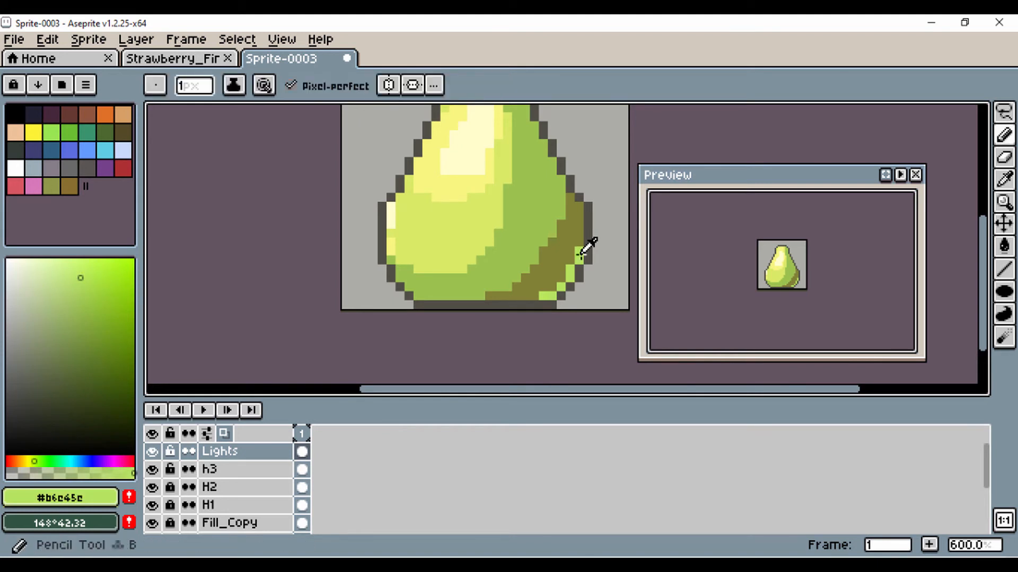
pyautogui.moveTo(401, 262); pyautogui.dragTo(392, 261)
pyautogui.click(407, 263)
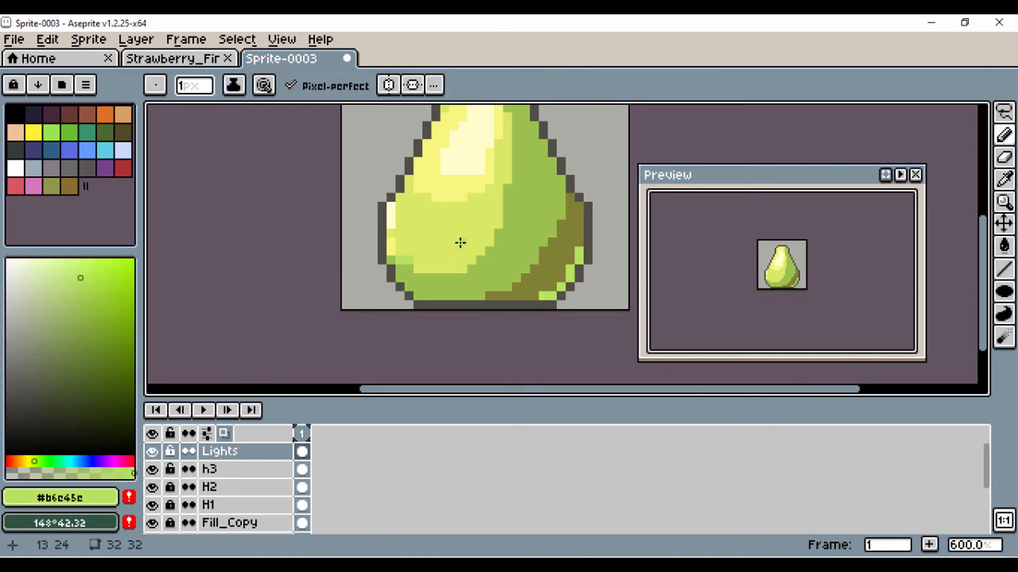
# Step: Check the Lights and h3 layers by toggling their visibility, then widen the cream #fffecc highlight at its upper right on h3
pyautogui.scroll(-1, 460, 242)
pyautogui.moveTo(459, 241); pyautogui.dragTo(459, 318)
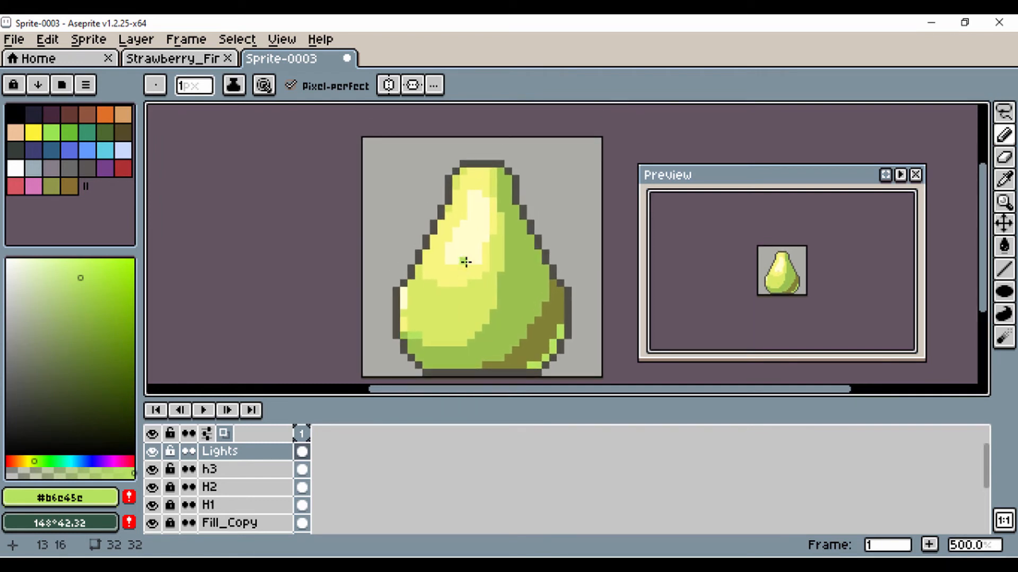
pyautogui.moveTo(466, 218); pyautogui.dragTo(467, 273)
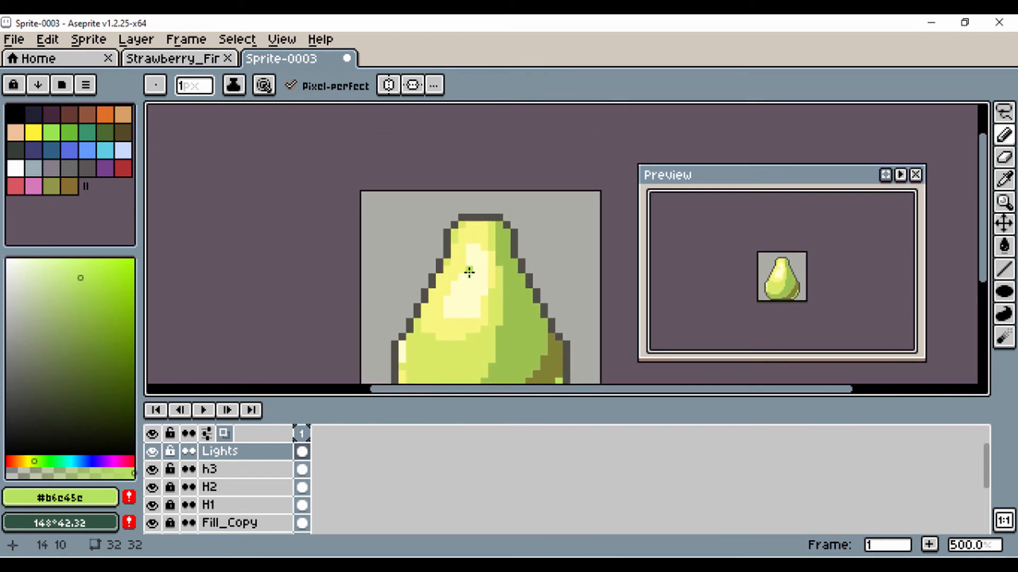
pyautogui.press('i')
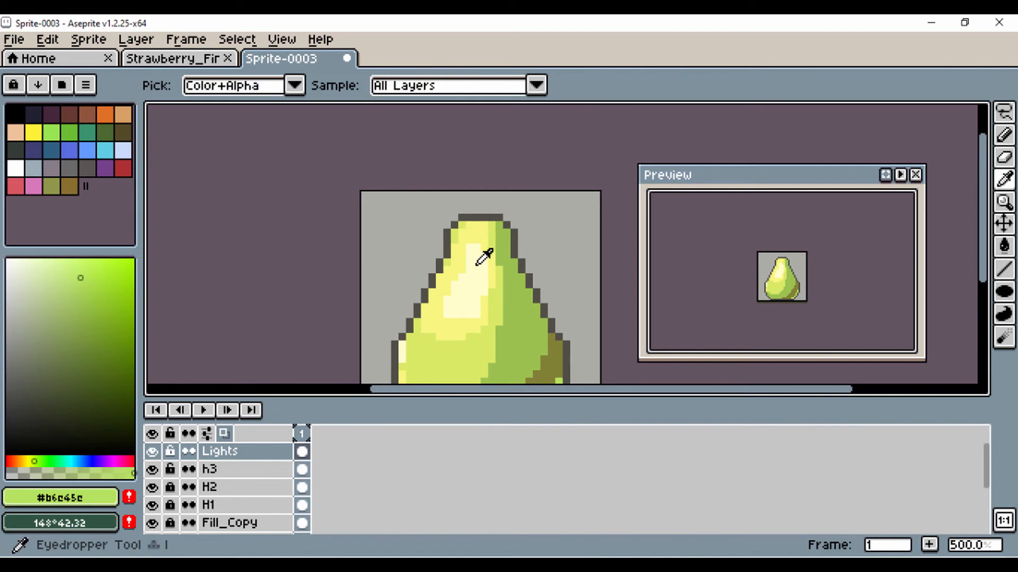
pyautogui.click(152, 453)
pyautogui.click(152, 454)
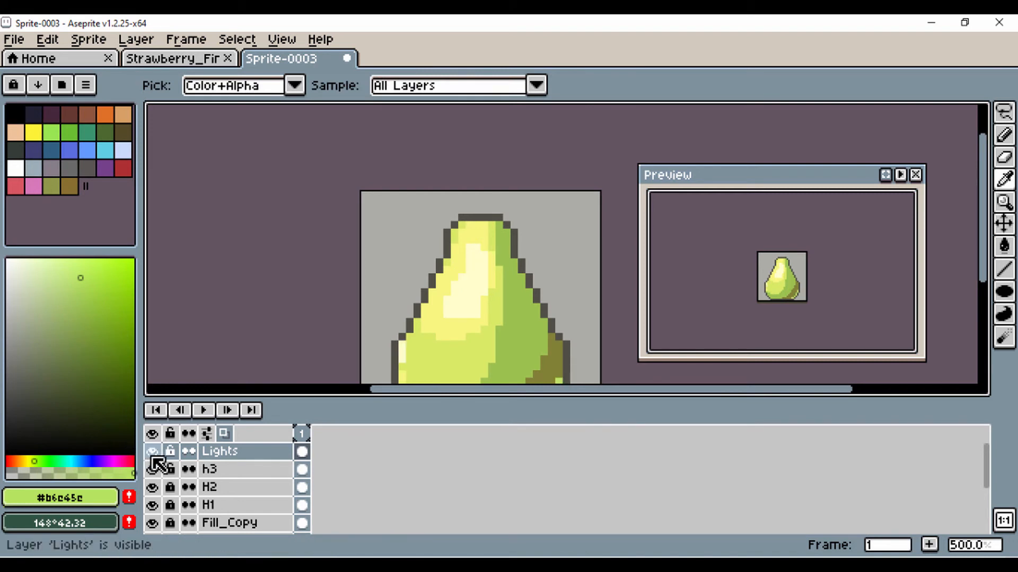
pyautogui.click(215, 470)
pyautogui.click(152, 469)
pyautogui.click(153, 470)
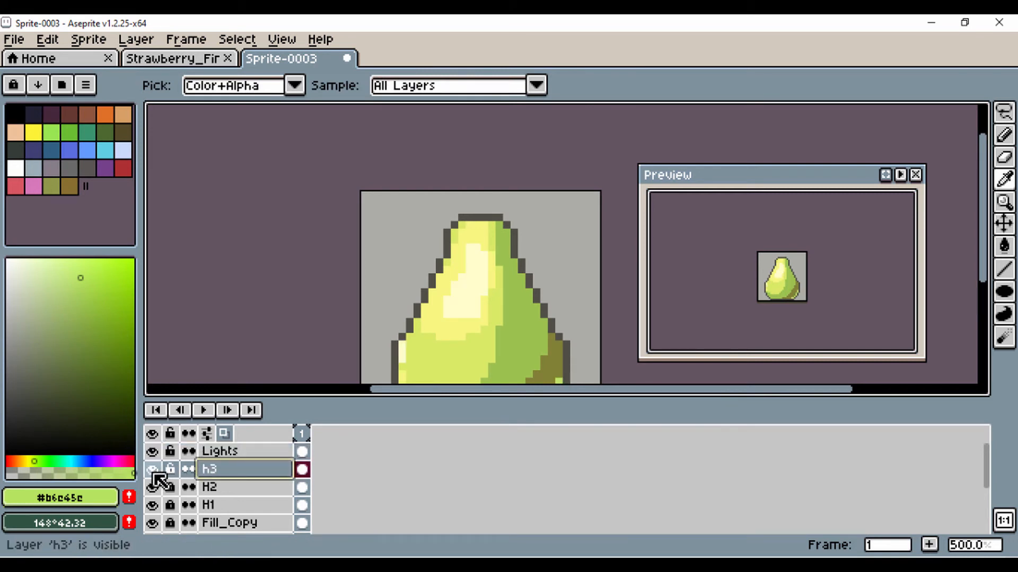
pyautogui.keyDown('alt'); pyautogui.click(478, 276); pyautogui.keyUp('alt')
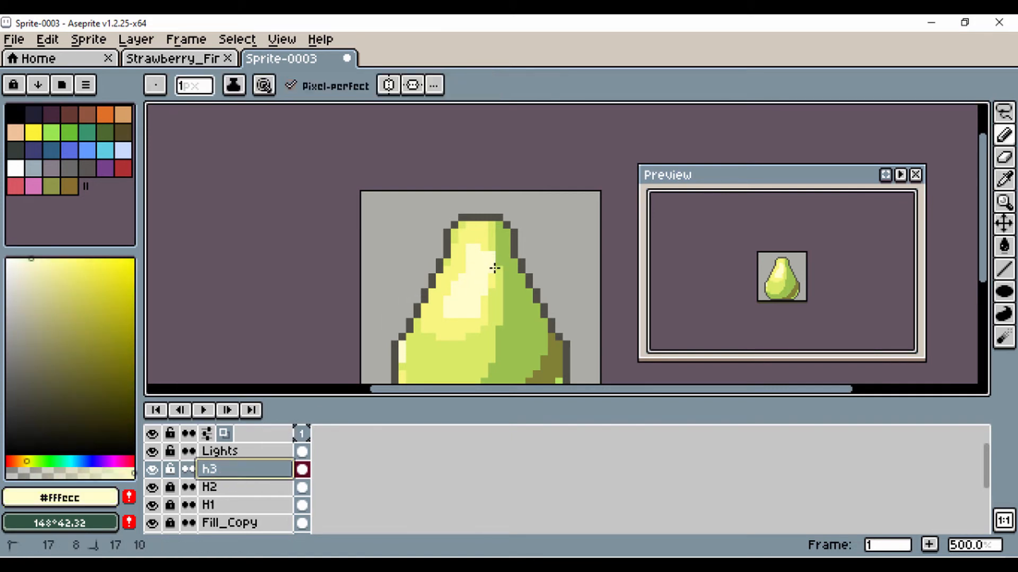
pyautogui.moveTo(488, 272); pyautogui.dragTo(494, 253)
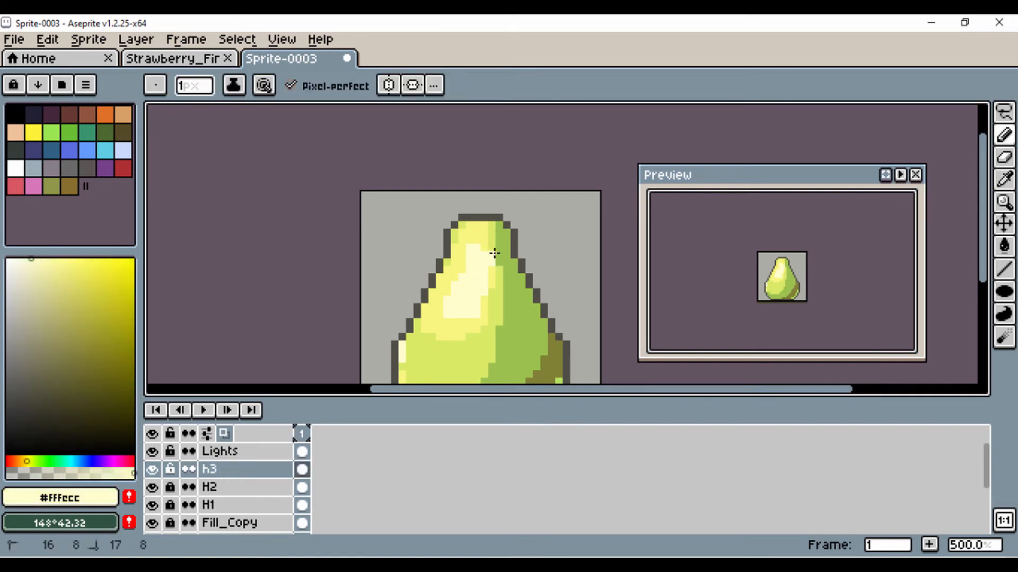
# Step: Identify layer H1 by toggling its visibility, select it, and make it the only unlocked highlight layer
pyautogui.scroll(-1, 493, 271)
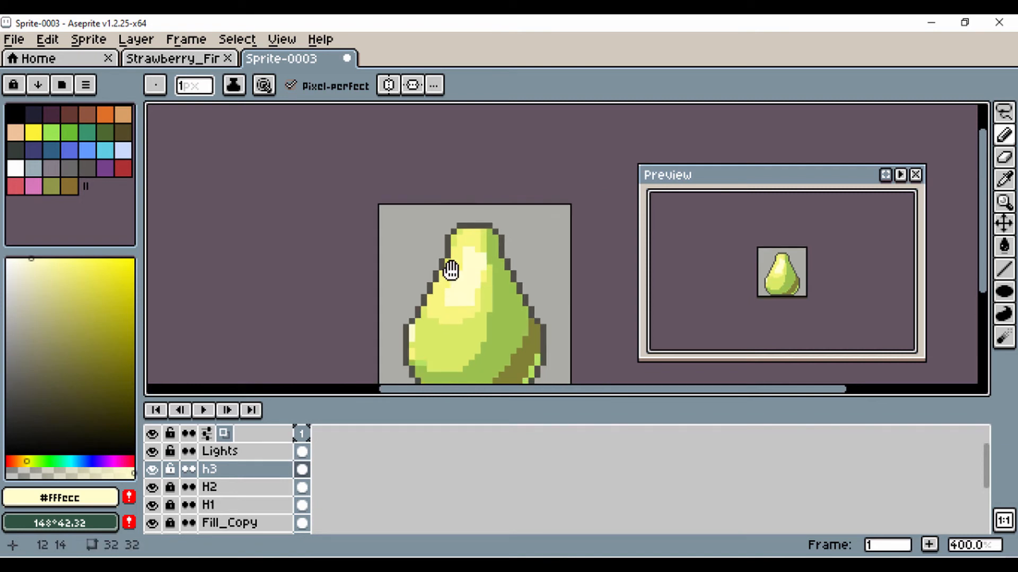
pyautogui.click(152, 505)
pyautogui.click(152, 505)
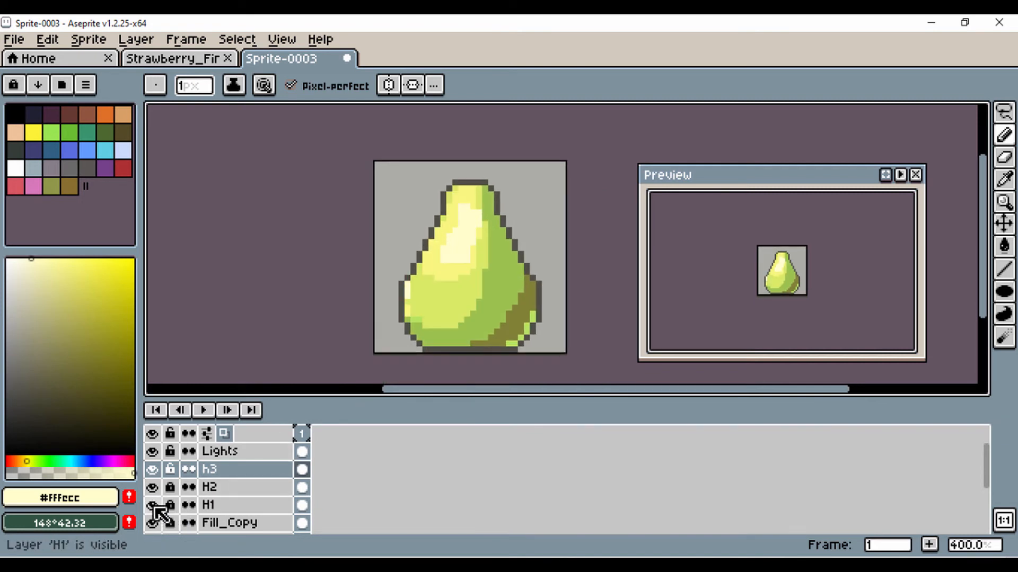
pyautogui.click(152, 505)
pyautogui.click(152, 505)
pyautogui.click(204, 506)
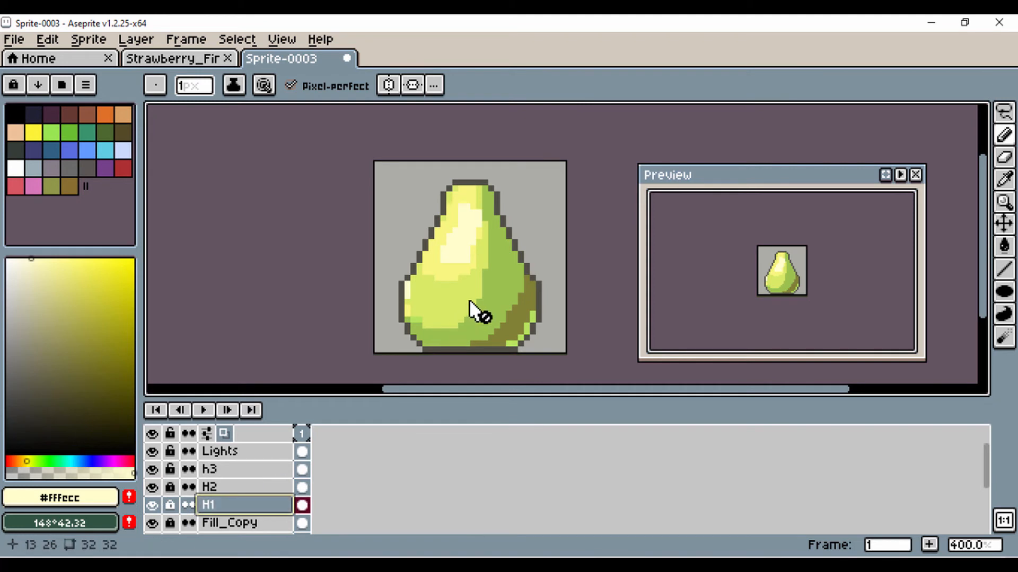
pyautogui.click(170, 451)
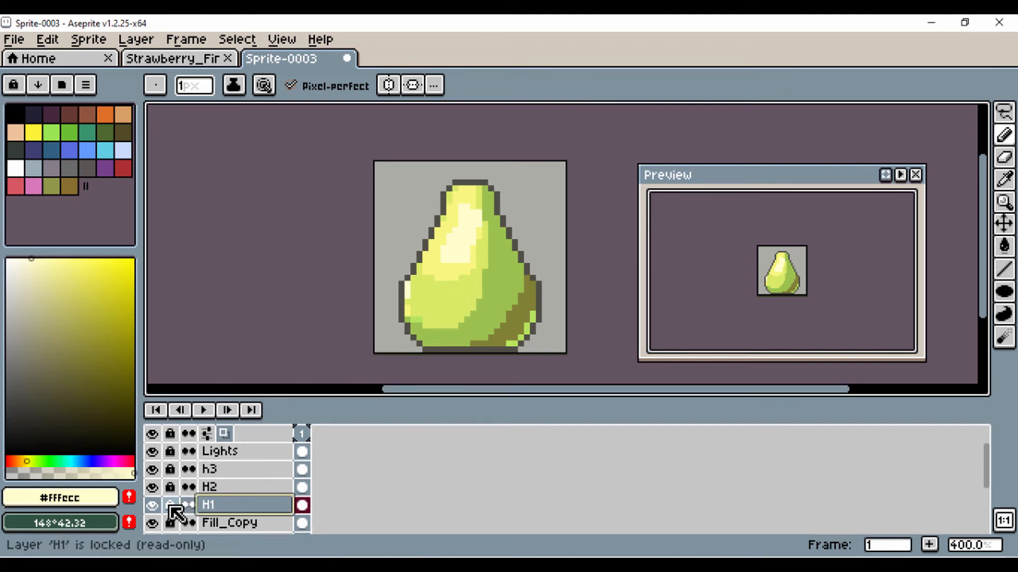
# Step: Sample the light yellow-green #d9ea68 and pencil the H1 highlight out to the right side of the pear's neck
pyautogui.press('i')
pyautogui.click(478, 267)
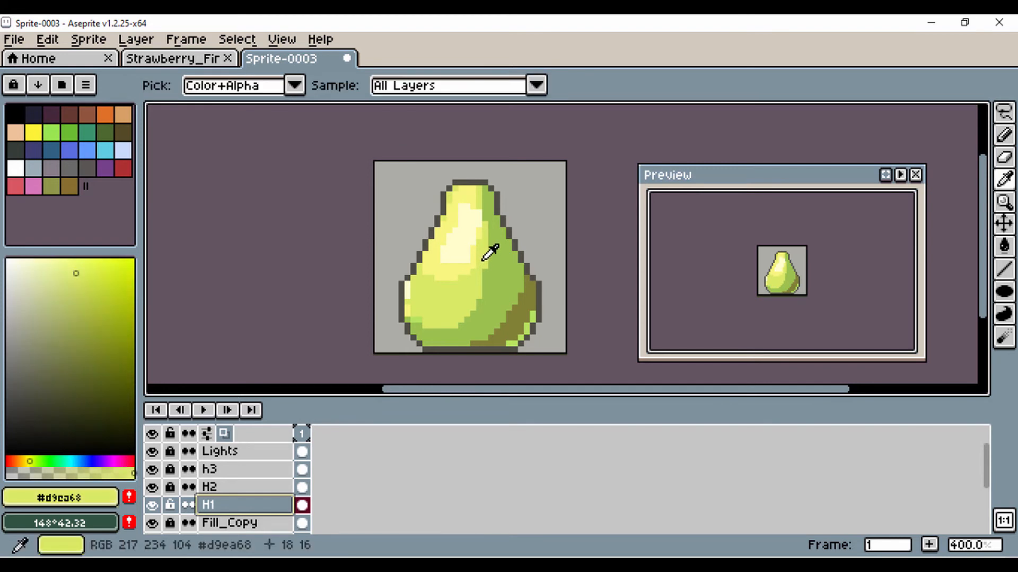
pyautogui.press('b')
pyautogui.scroll(2, 486, 217)
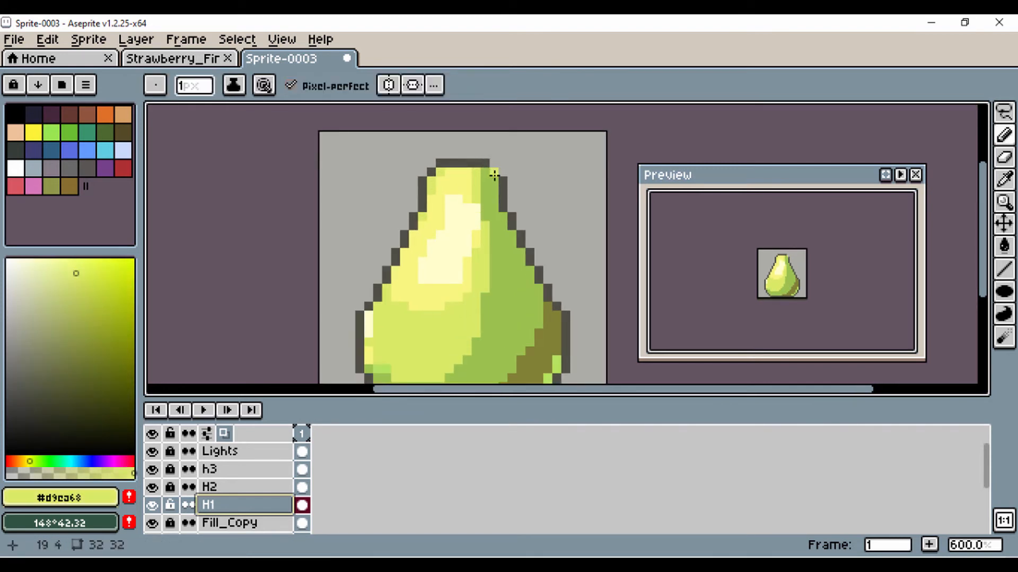
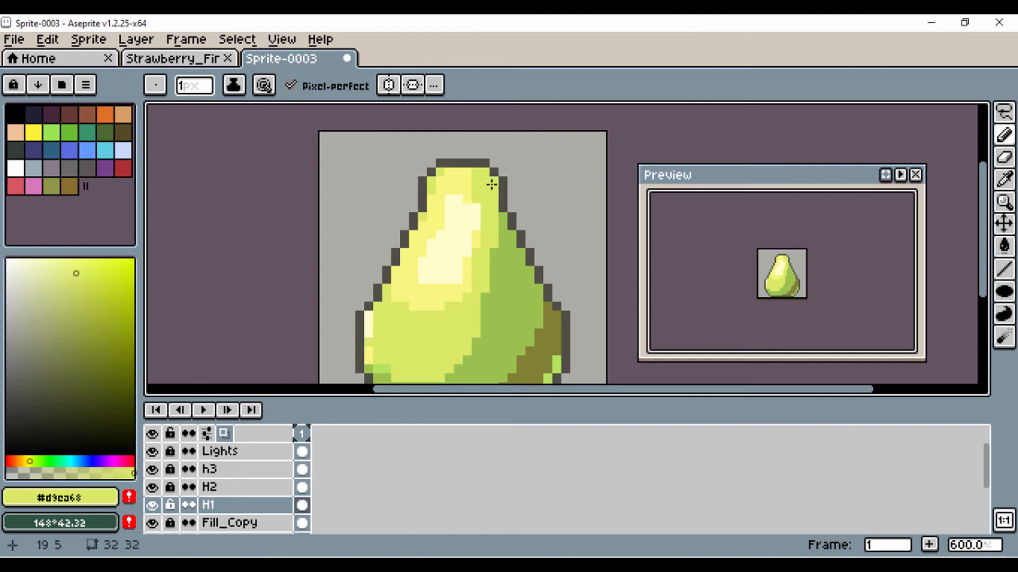
# Step: Identify the Outline layer by toggling its visibility and unlock it
pyautogui.scroll(-1, 449, 326)
pyautogui.moveTo(429, 320); pyautogui.dragTo(457, 305)
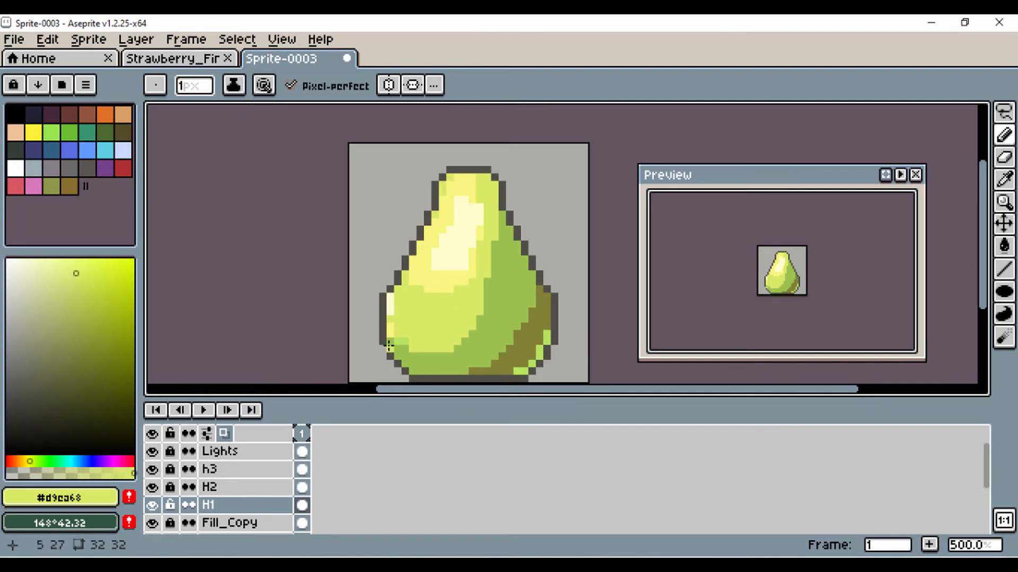
pyautogui.scroll(-3, 239, 525)
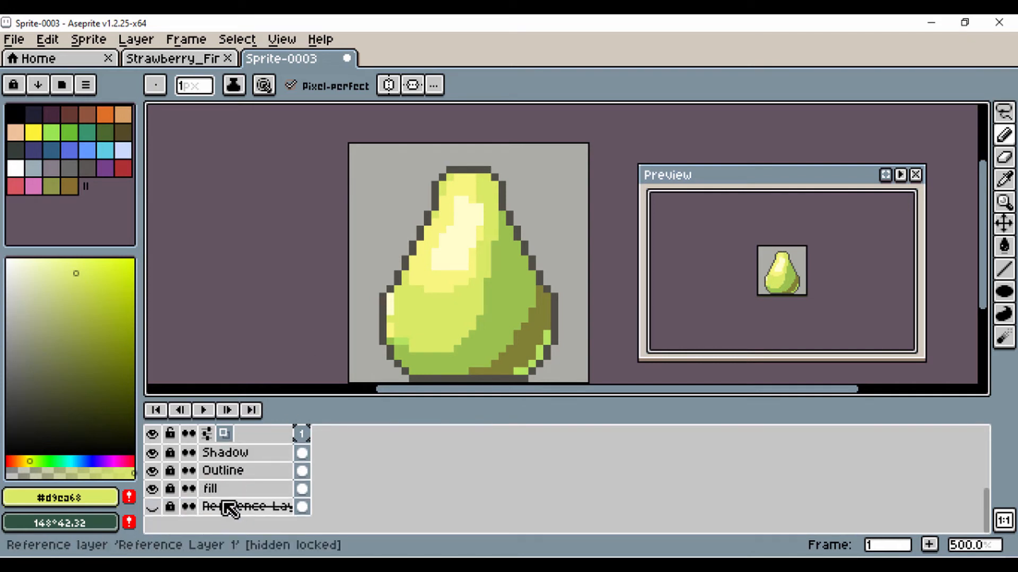
pyautogui.click(152, 471)
pyautogui.click(152, 471)
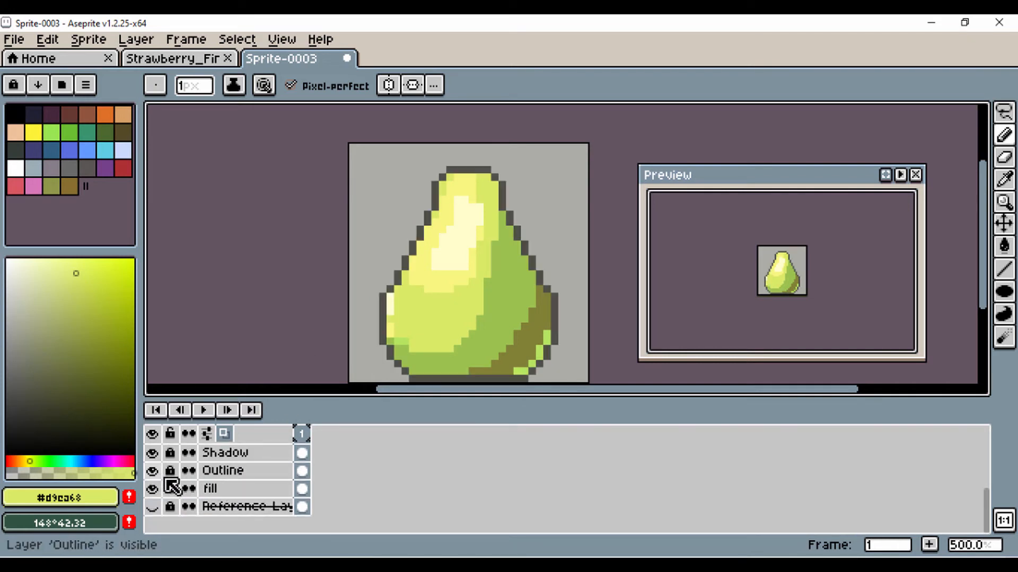
pyautogui.click(170, 471)
# Step: Sample the outline colour #504f45, lighten it to HSV 54, 28, 46, and pencil it over the outline across the pear's top
pyautogui.press('i')
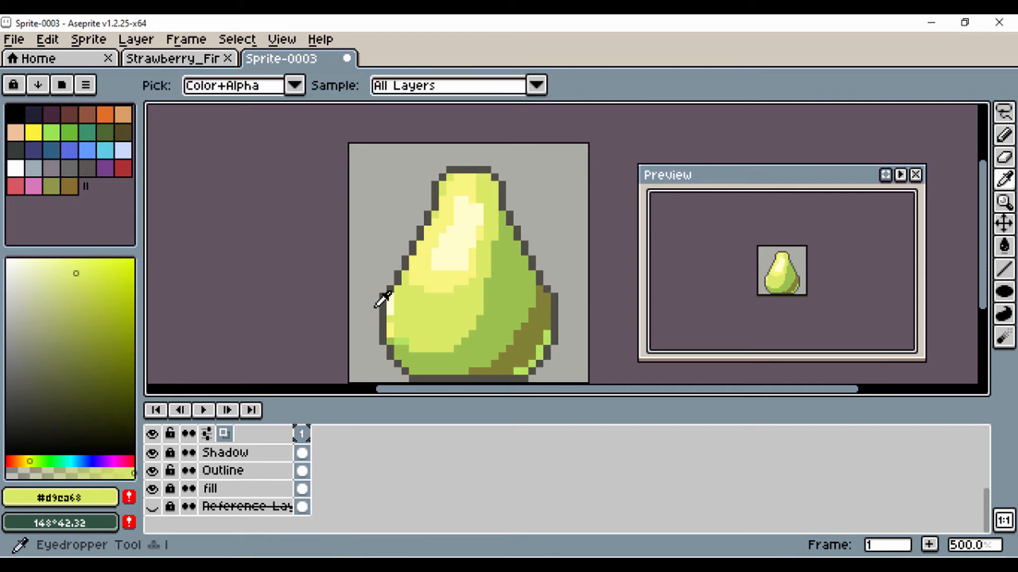
pyautogui.click(438, 190)
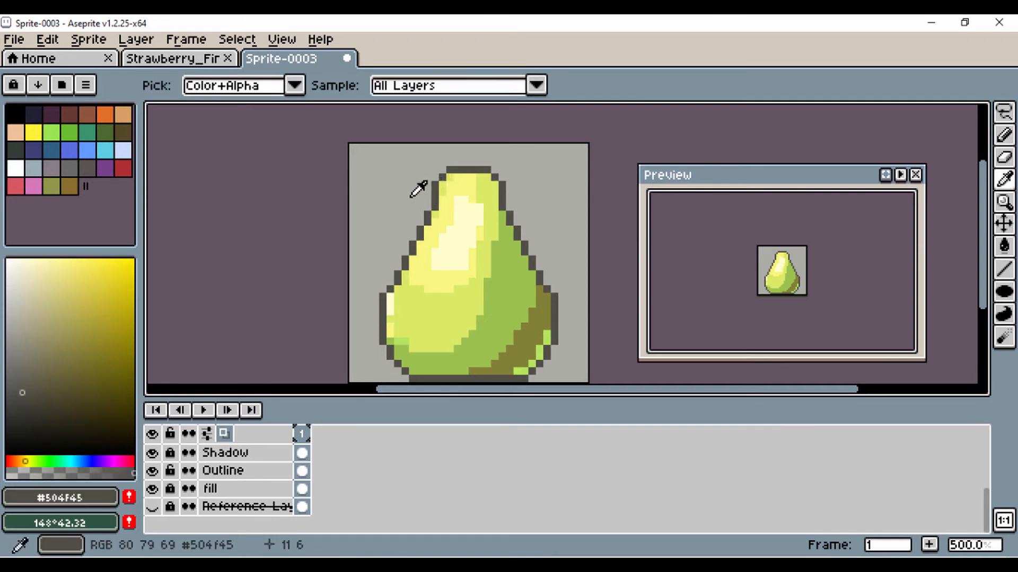
pyautogui.click(42, 363)
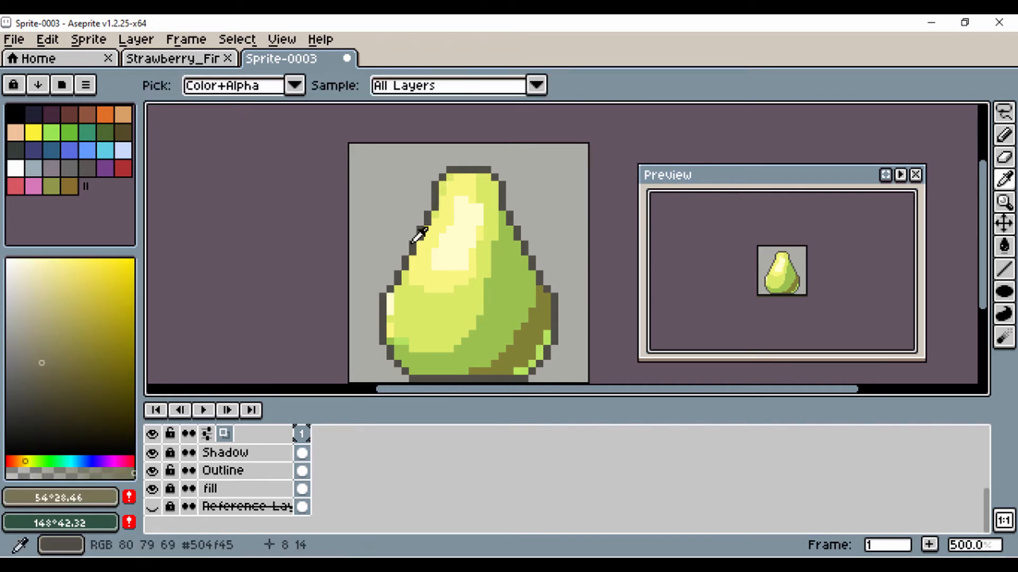
pyautogui.press('b')
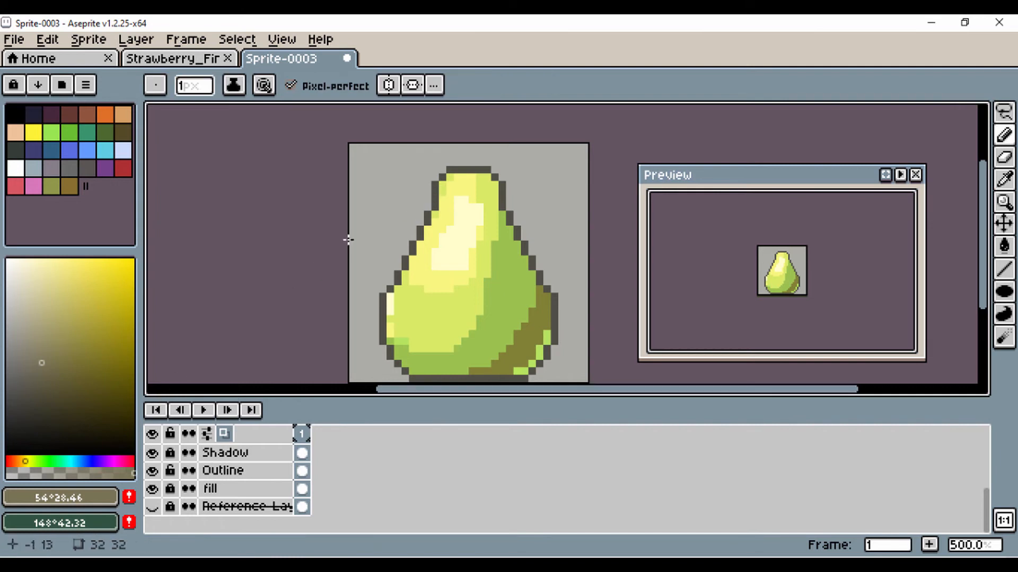
pyautogui.scroll(4, 413, 204)
pyautogui.moveTo(416, 202); pyautogui.dragTo(377, 303)
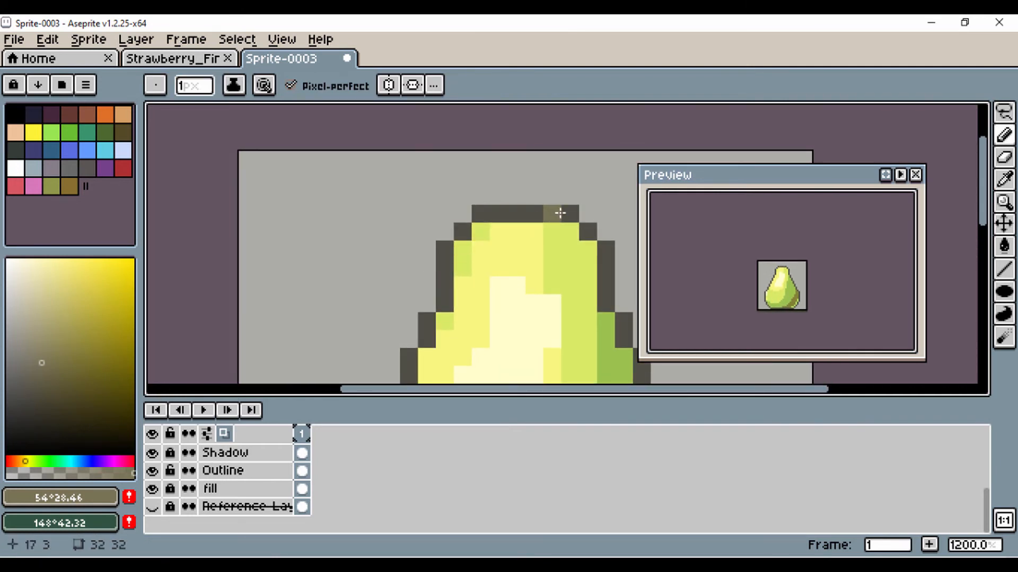
pyautogui.moveTo(560, 213); pyautogui.dragTo(463, 220)
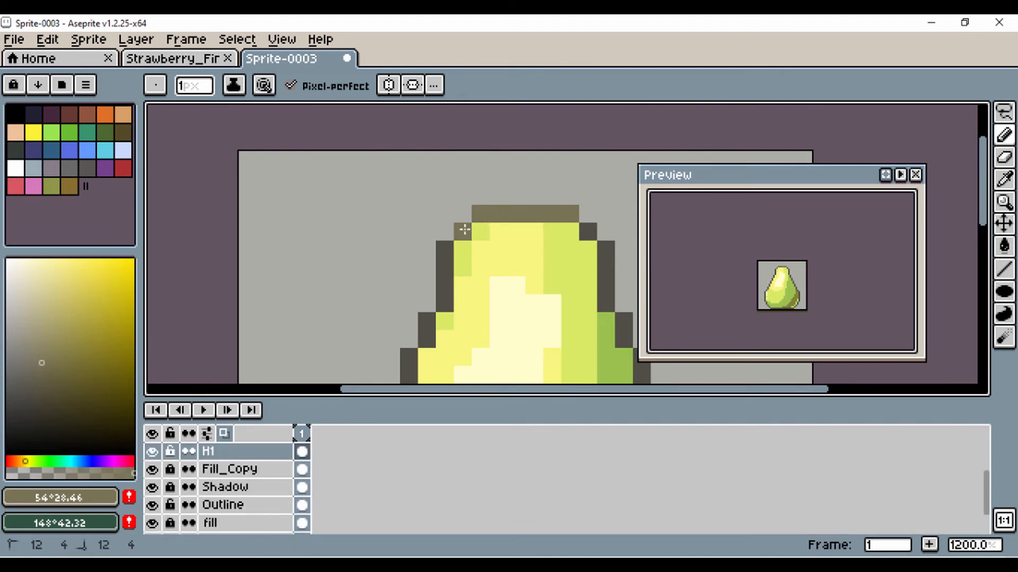
pyautogui.scroll(-4, 354, 320)
pyautogui.scroll(-3, 363, 316)
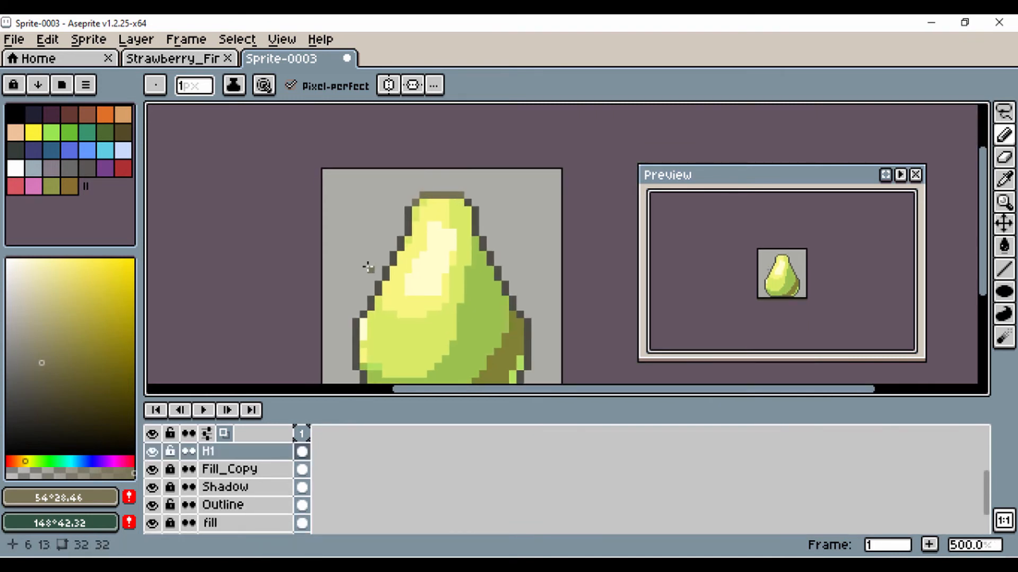
# Step: Shift the outline colour's hue to HSV 46, 28, 46 and pencil it over the outline along the left side of the pear's neck
pyautogui.click(26, 459)
pyautogui.moveTo(26, 459); pyautogui.dragTo(23, 461)
pyautogui.scroll(2, 408, 213)
pyautogui.scroll(2, 409, 213)
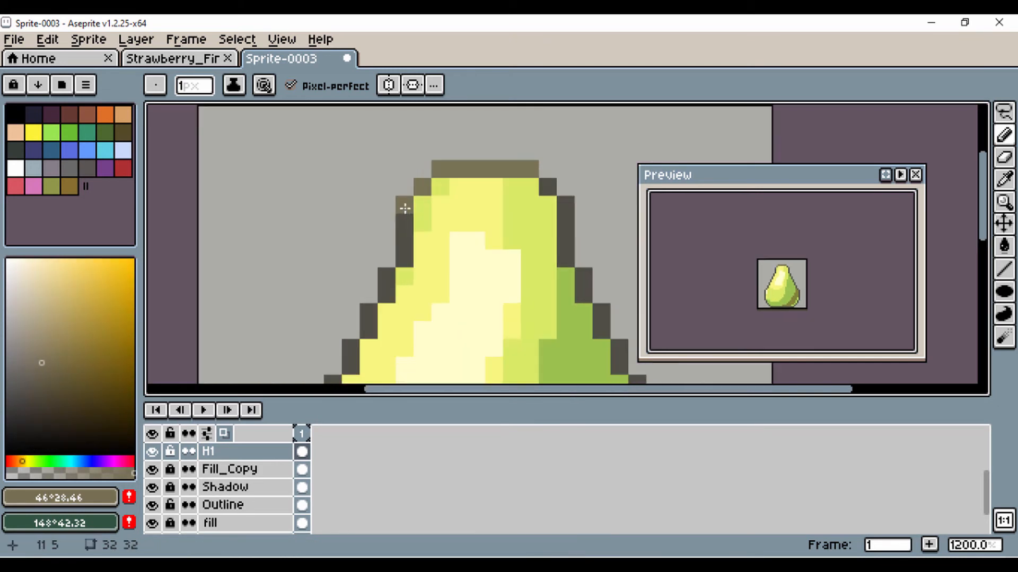
pyautogui.click(405, 224)
pyautogui.scroll(2, 745, 280)
pyautogui.click(540, 288)
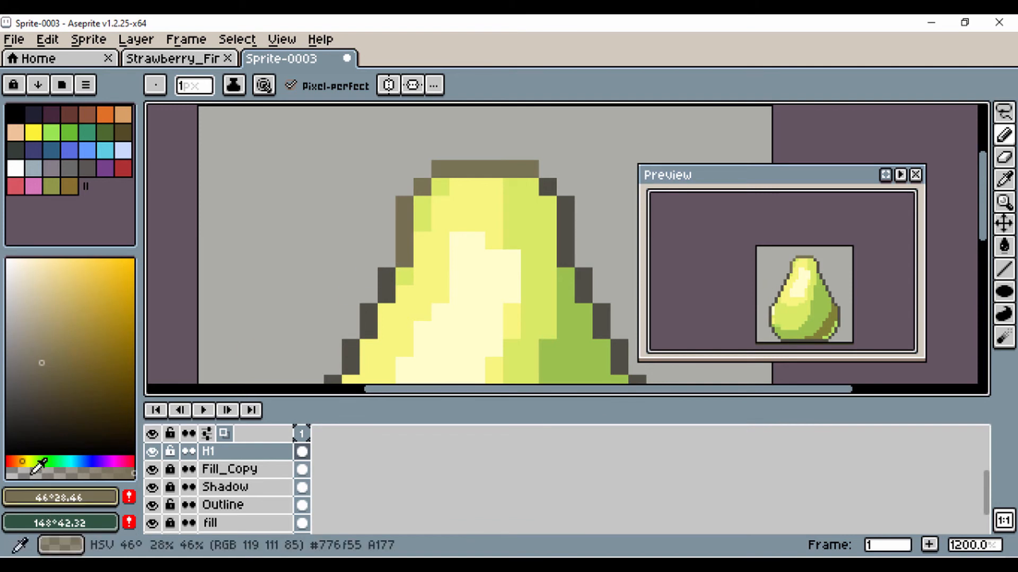
# Step: Change the colour to HSV 67, 28, 46 and pencil it over the left outline just below the pear's neck
pyautogui.moveTo(24, 460); pyautogui.dragTo(29, 461)
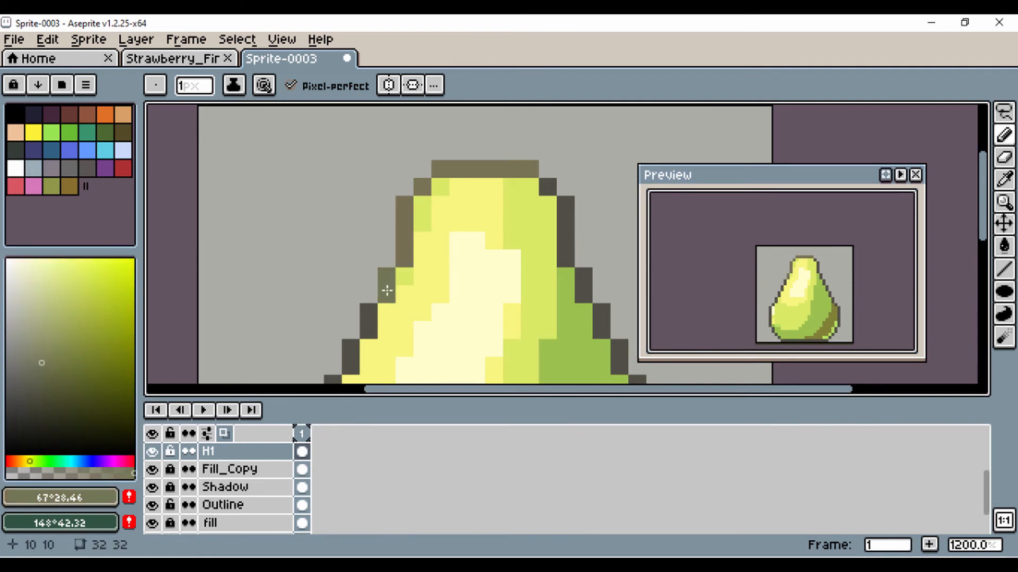
pyautogui.scroll(-1, 346, 274)
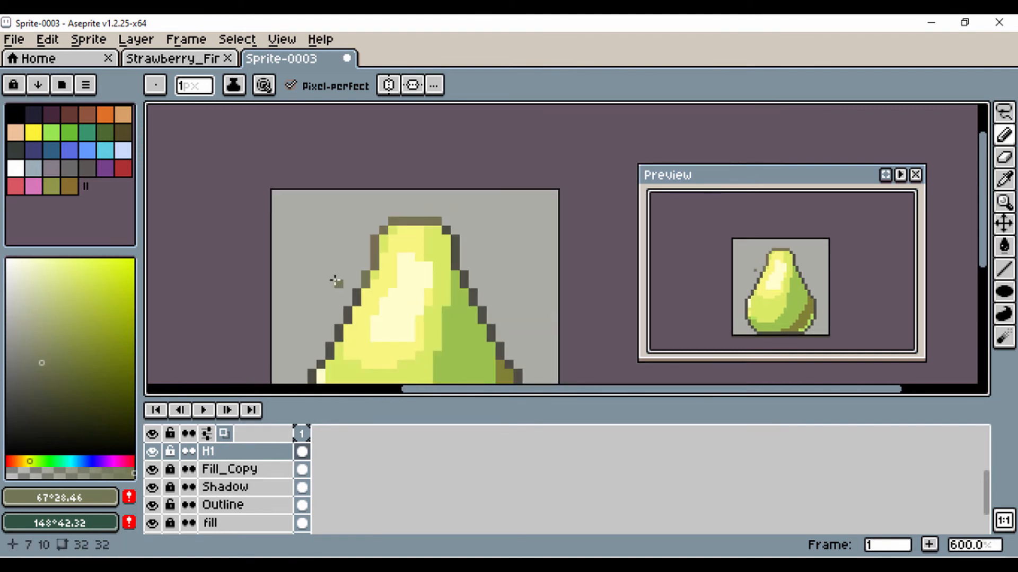
pyautogui.moveTo(335, 281); pyautogui.dragTo(389, 190)
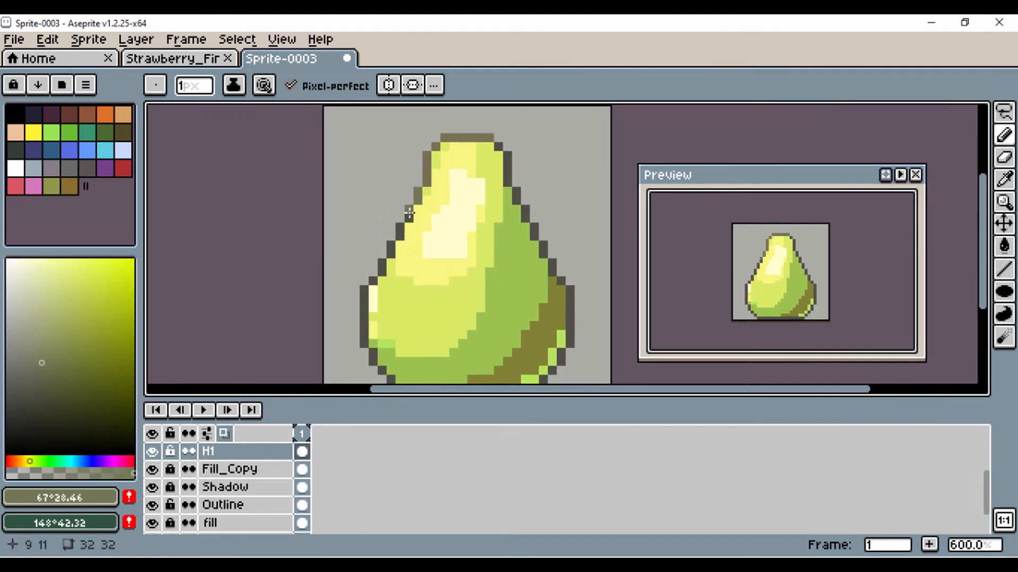
# Step: Lighten the colour to HSV 67, 31, 51 and pencil it over the outline at the neck's upper left corner and across the top
pyautogui.click(46, 352)
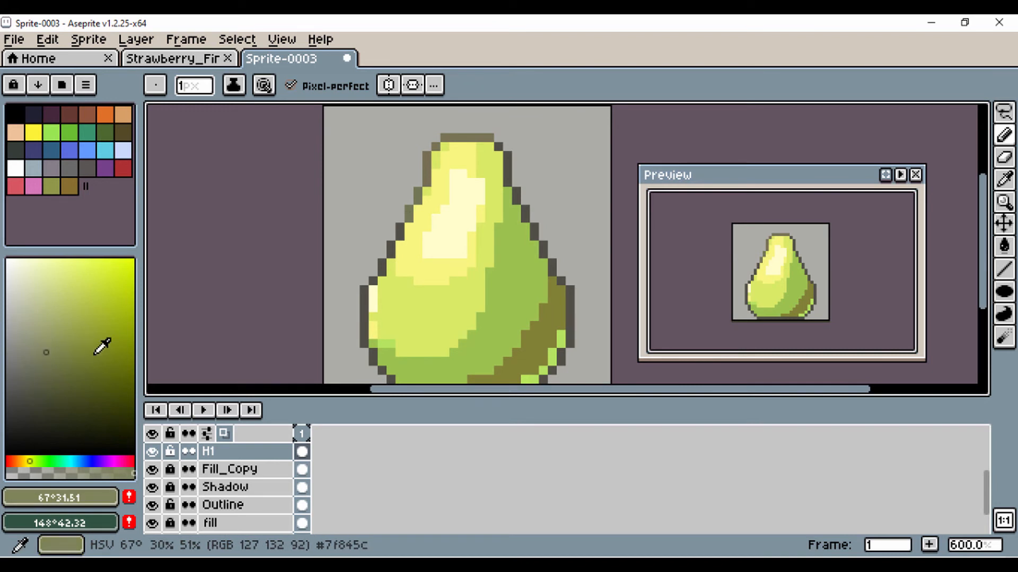
pyautogui.scroll(4, 350, 242)
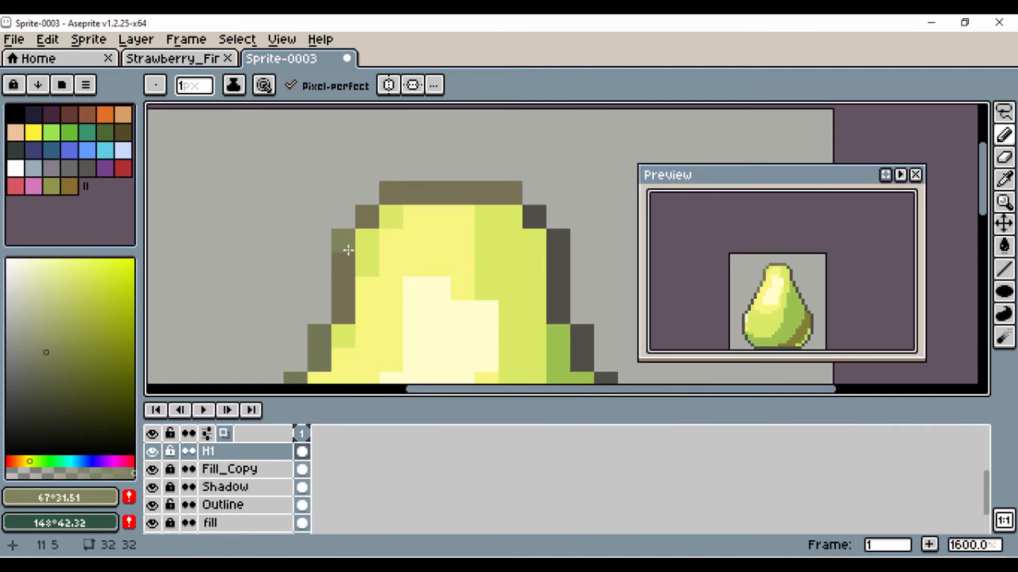
pyautogui.moveTo(348, 250); pyautogui.dragTo(342, 284)
pyautogui.click(374, 220)
pyautogui.moveTo(394, 197); pyautogui.dragTo(470, 191)
# Step: Continue the lighter olive pixels down the outline along the pear's left slope
pyautogui.scroll(-4, 305, 234)
pyautogui.moveTo(278, 268); pyautogui.dragTo(441, 173)
pyautogui.scroll(1, 434, 226)
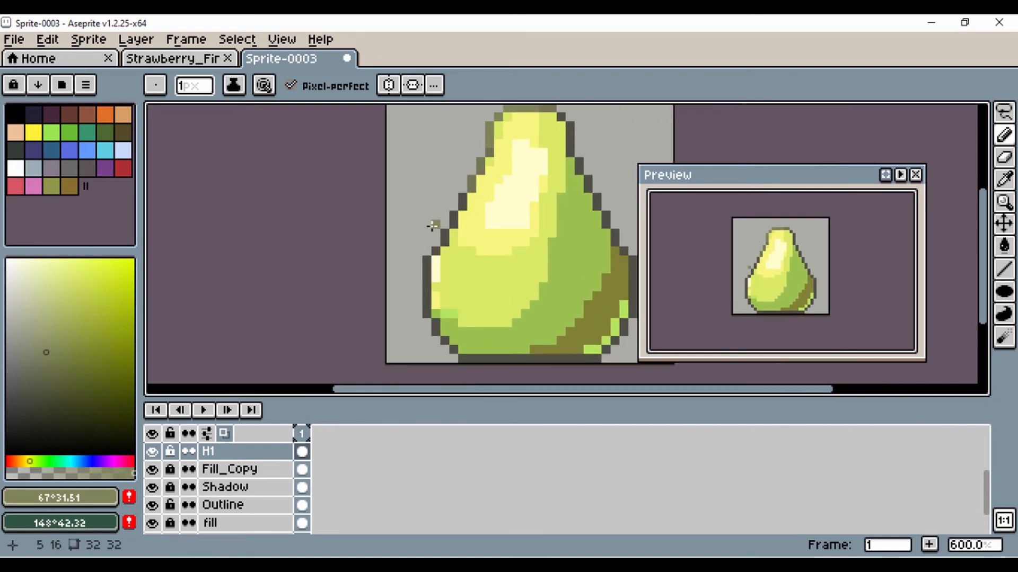
pyautogui.scroll(1, 432, 226)
pyautogui.click(462, 211)
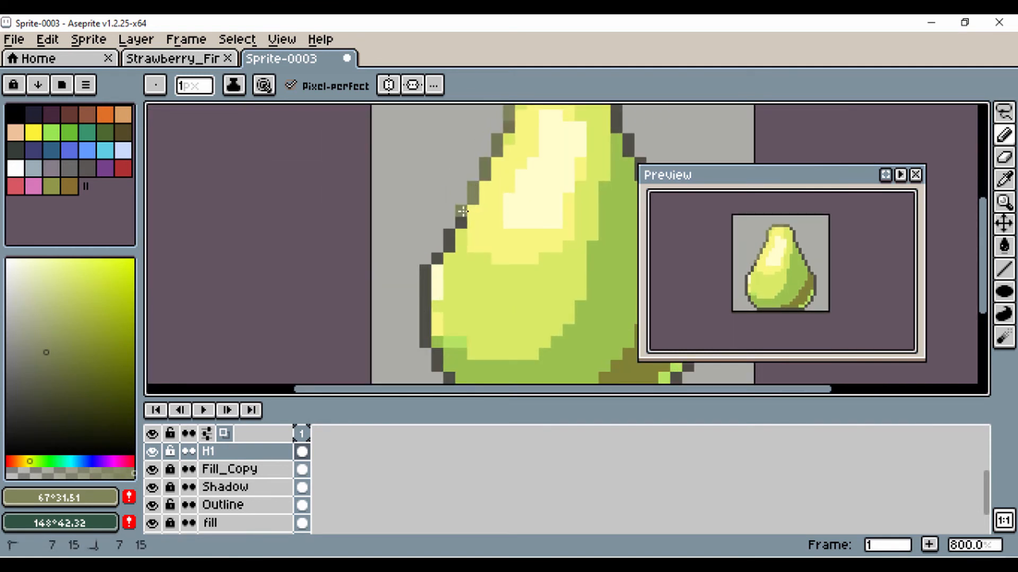
pyautogui.moveTo(462, 211)
pyautogui.mouseDown()
pyautogui.moveTo(461, 223)
pyautogui.moveTo(373, 192)
pyautogui.mouseUp()
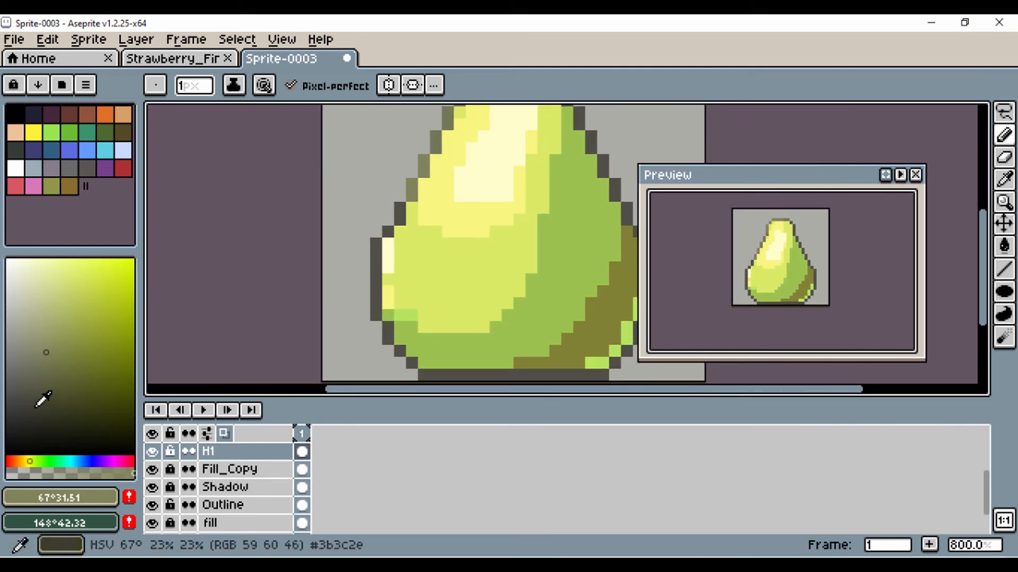
# Step: Shift the colour to HSV 46, 31, 51 and pencil it over the outline around the upper left bulge of the pear's body
pyautogui.click(22, 462)
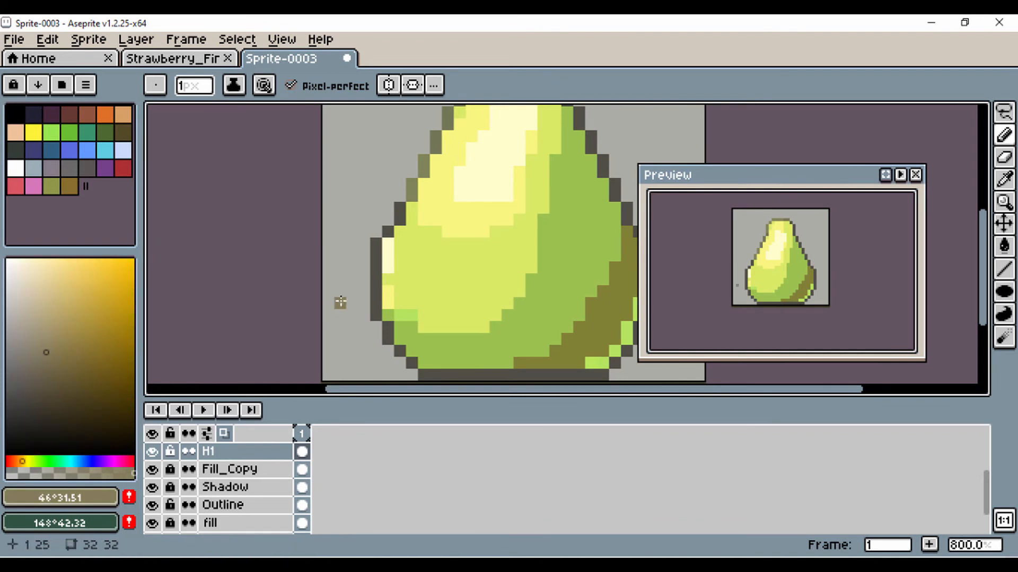
pyautogui.click(388, 231)
pyautogui.click(399, 211)
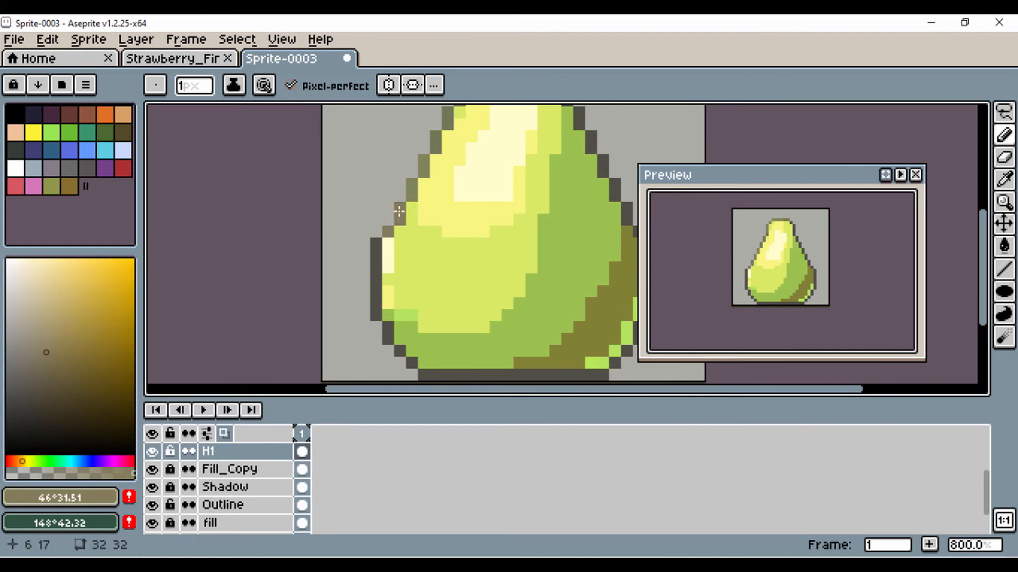
pyautogui.moveTo(375, 245)
pyautogui.mouseDown()
pyautogui.moveTo(377, 295)
pyautogui.moveTo(392, 310)
pyautogui.mouseUp()
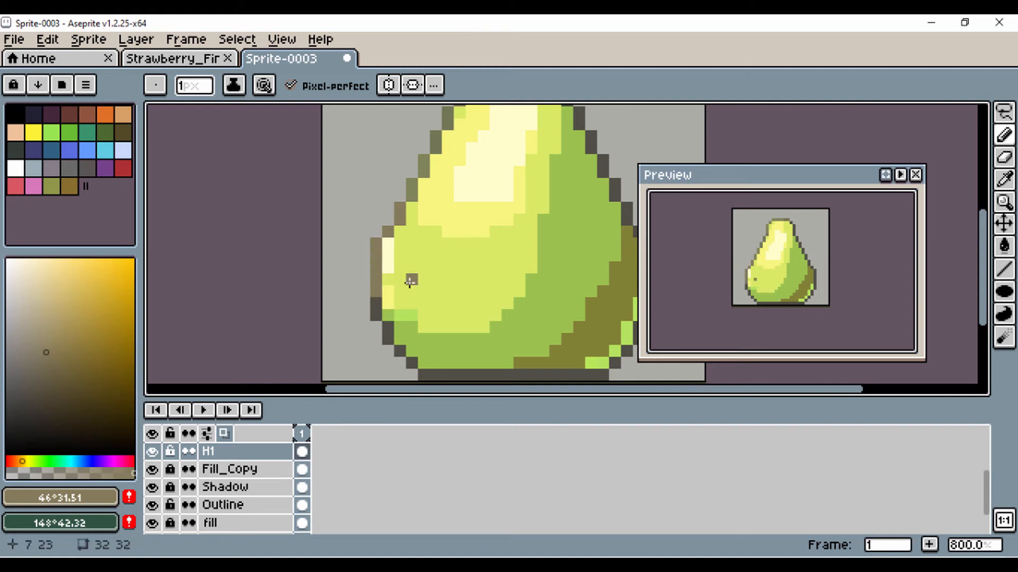
pyautogui.scroll(-2, 411, 281)
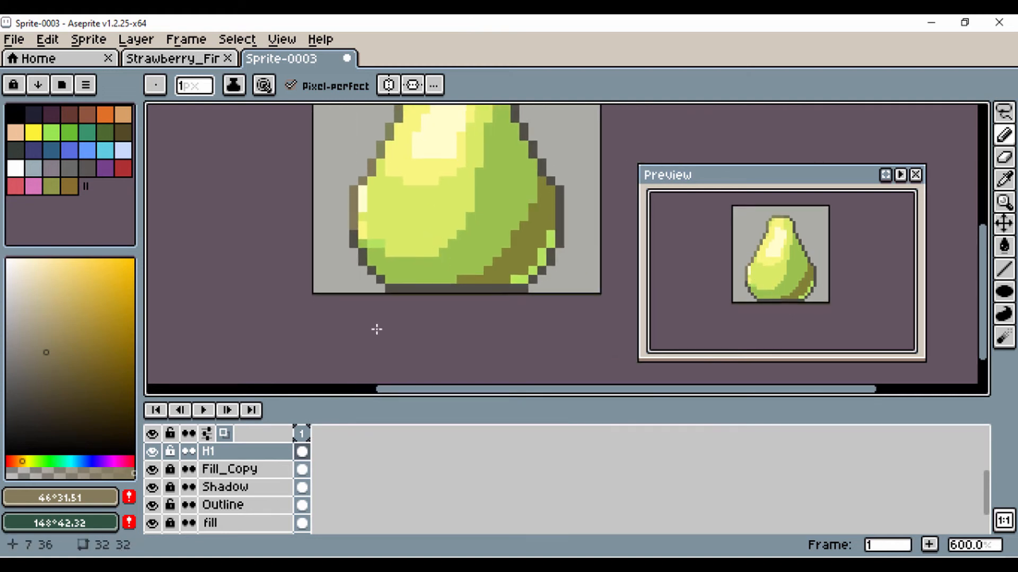
# Step: Sample the outline colour #504f45, darken it to HSV 54, 23, 25, and pencil the base outline beneath the shadow, using hue 97 under the rim light
pyautogui.press('i')
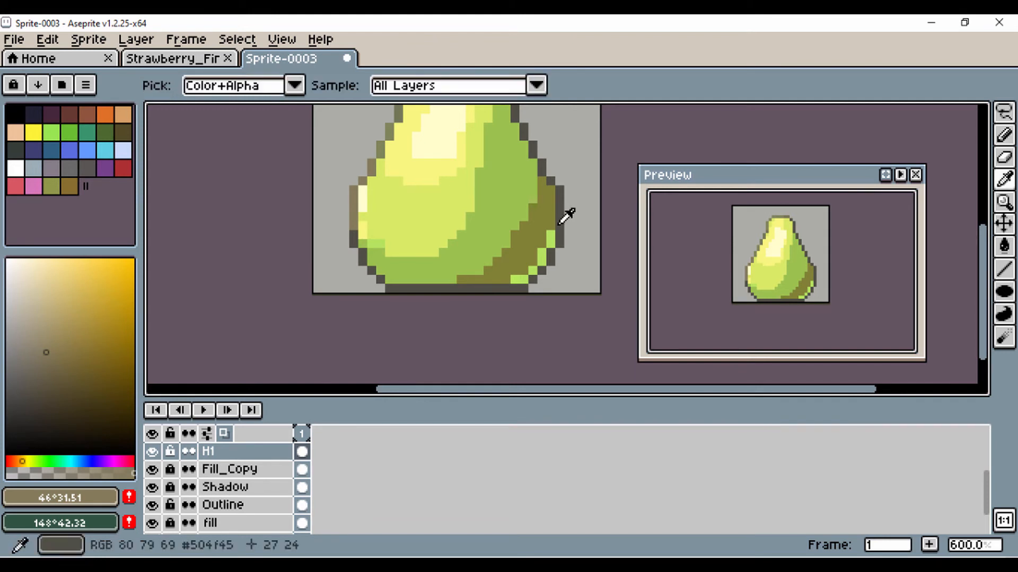
pyautogui.click(564, 216)
pyautogui.click(35, 405)
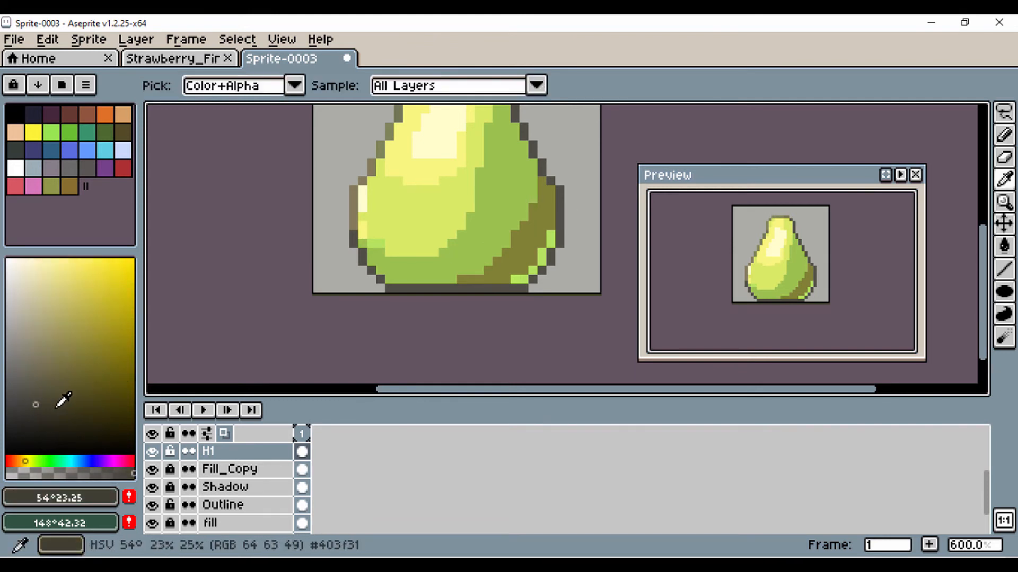
pyautogui.press('b')
pyautogui.scroll(4, 500, 300)
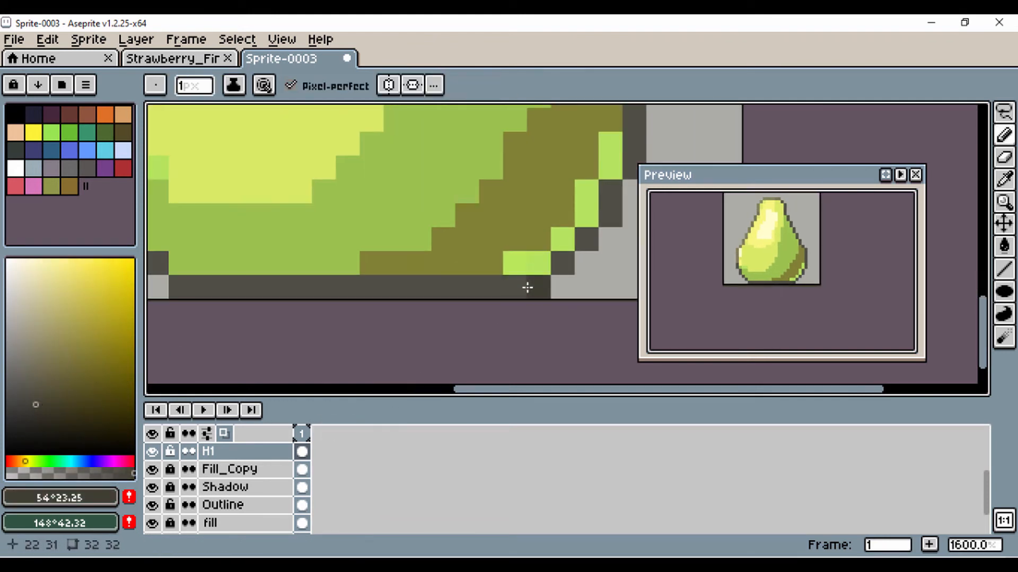
pyautogui.moveTo(527, 287)
pyautogui.mouseDown()
pyautogui.moveTo(371, 301)
pyautogui.moveTo(418, 291)
pyautogui.mouseUp()
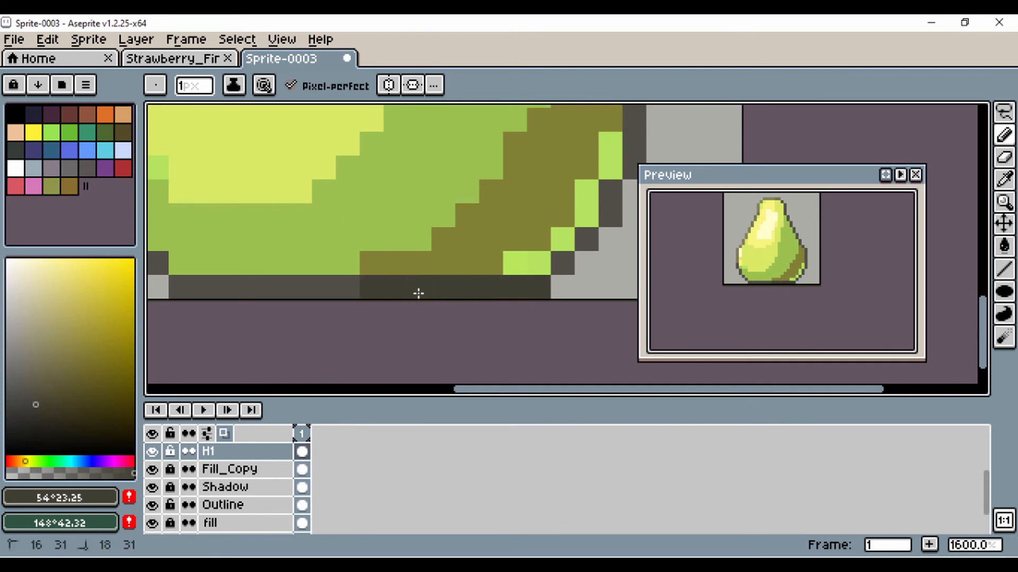
pyautogui.click(40, 461)
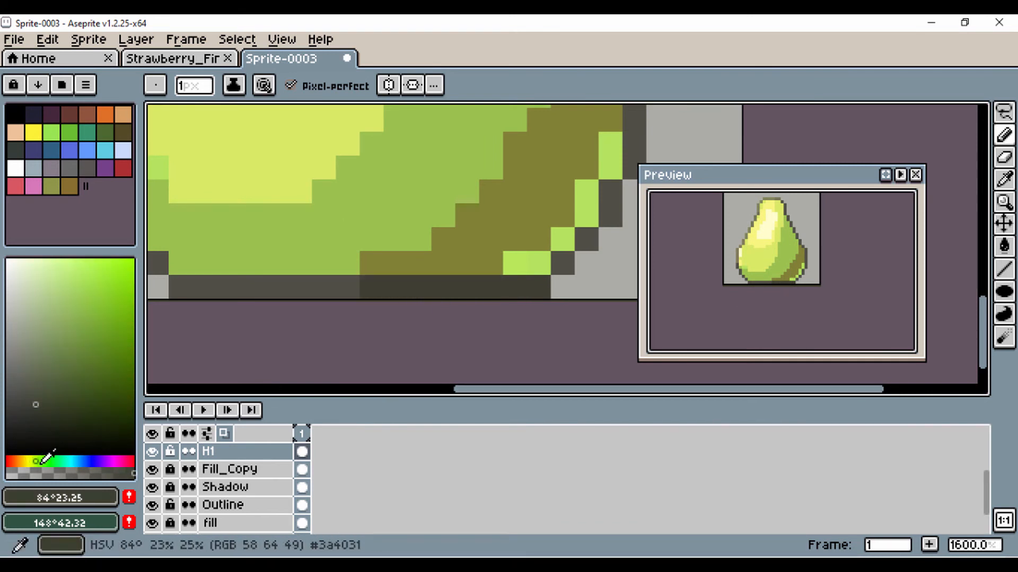
pyautogui.moveTo(500, 290); pyautogui.dragTo(527, 291)
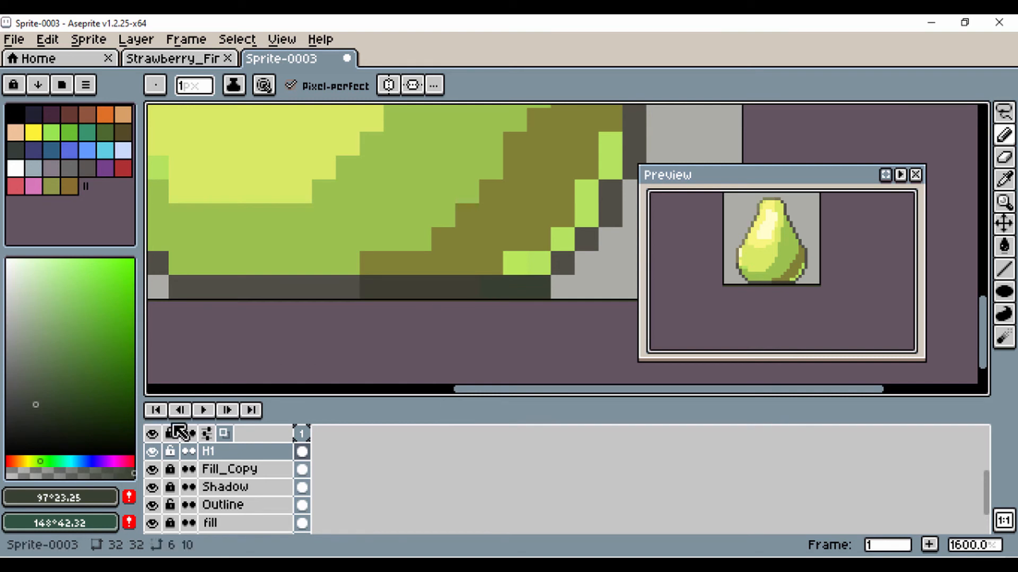
# Step: Set the colour to HSV 55, 23, 25 and pencil it over the outline up the pear's right side beside the shadow
pyautogui.moveTo(41, 461); pyautogui.dragTo(25, 461)
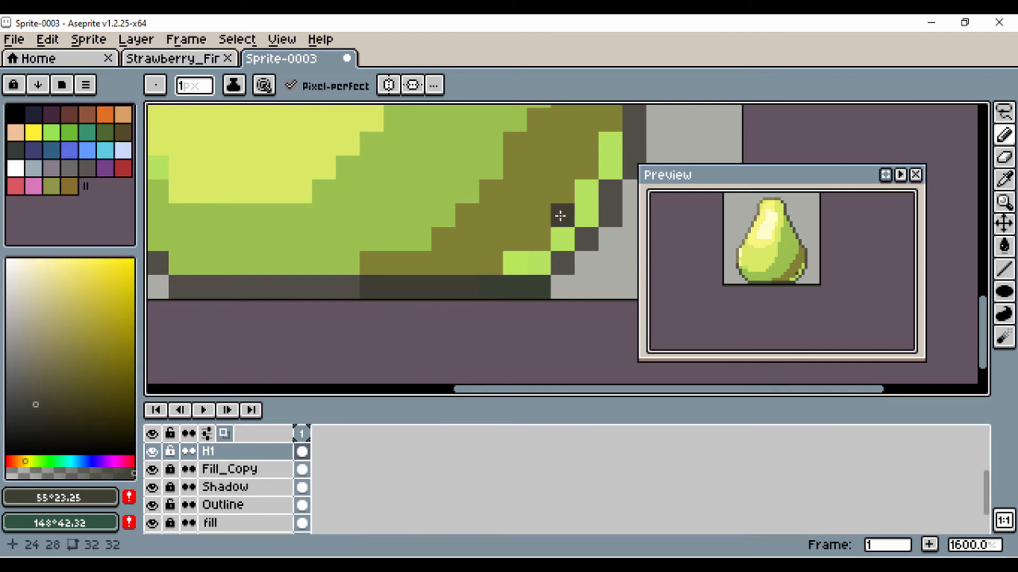
pyautogui.moveTo(633, 172)
pyautogui.mouseDown()
pyautogui.moveTo(475, 218)
pyautogui.moveTo(478, 157)
pyautogui.moveTo(452, 255)
pyautogui.moveTo(412, 303)
pyautogui.mouseUp()
pyautogui.click(478, 214)
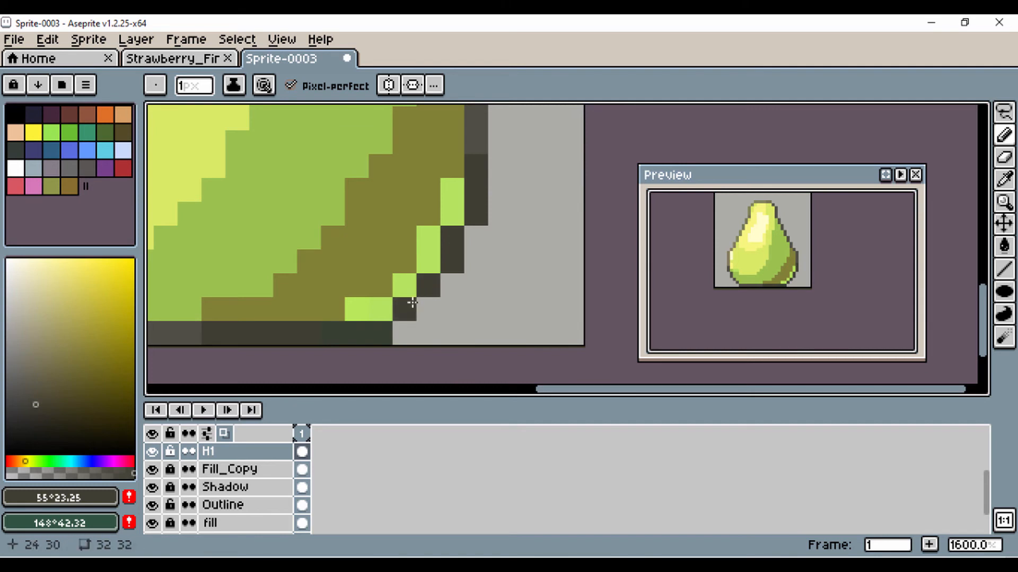
pyautogui.scroll(-1, 406, 219)
pyautogui.moveTo(389, 217); pyautogui.dragTo(327, 284)
pyautogui.click(483, 194)
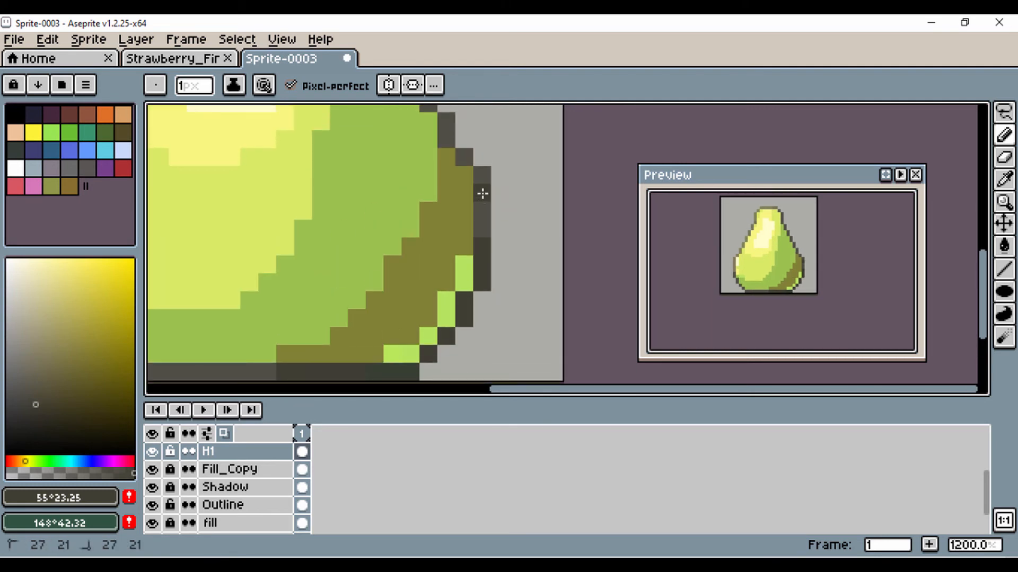
pyautogui.moveTo(463, 182); pyautogui.dragTo(527, 263)
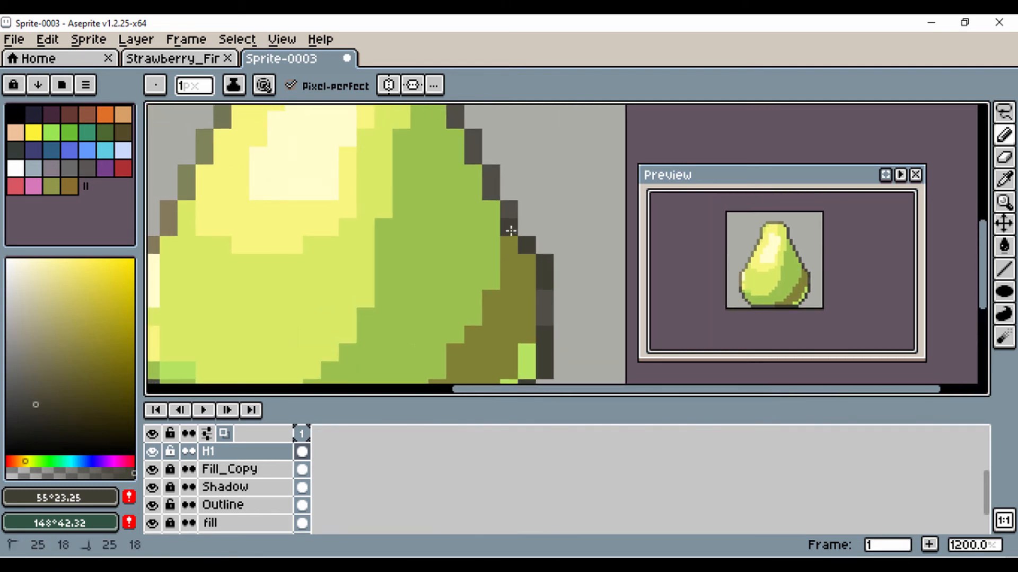
pyautogui.scroll(-6, 487, 294)
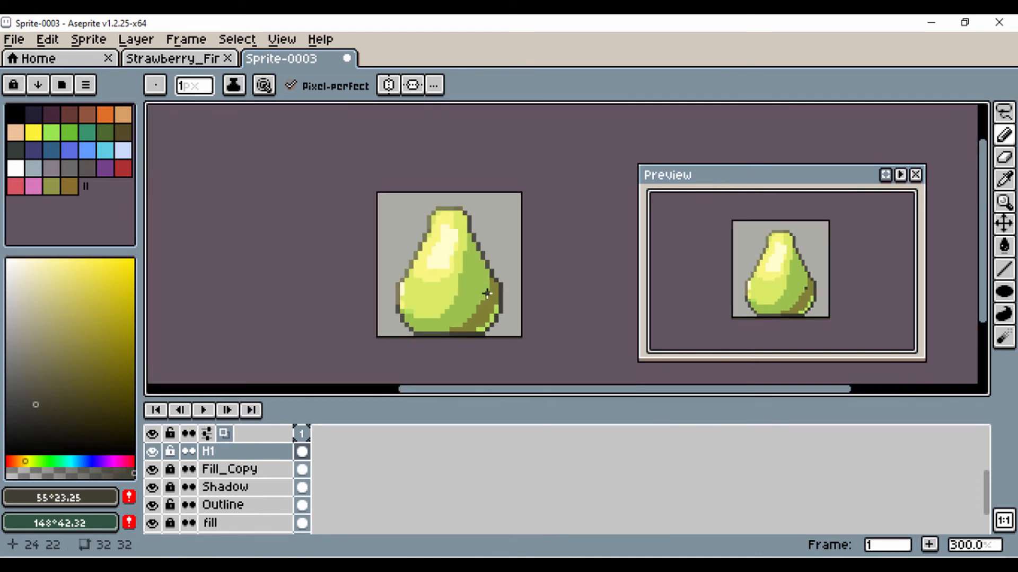
pyautogui.scroll(1, 487, 289)
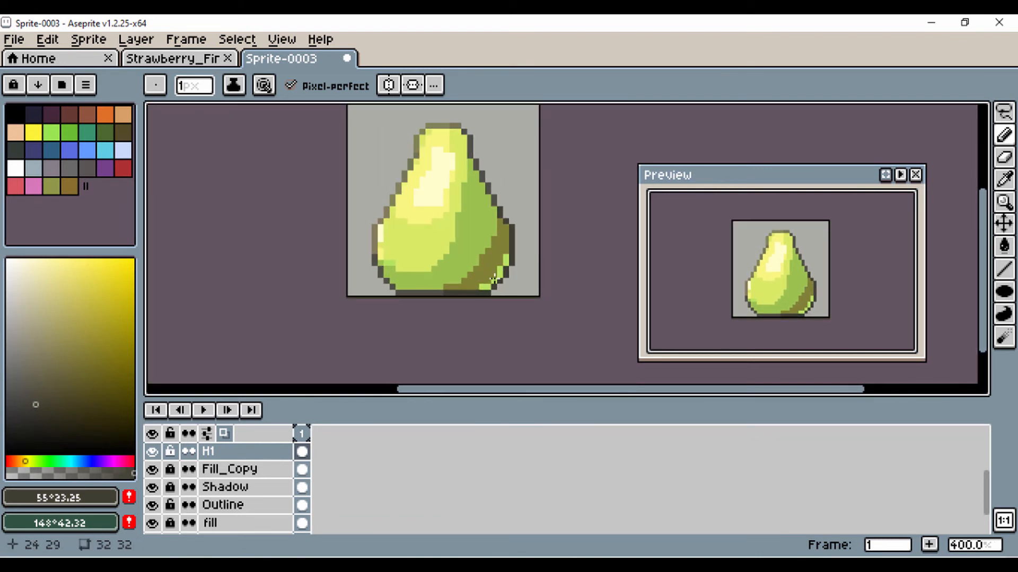
# Step: Sample the pale highlight colour #fffecc, then identify the Lights layer by toggling layer visibility, select it, and unlock it
pyautogui.press('i')
pyautogui.click(453, 163)
pyautogui.scroll(2, 264, 506)
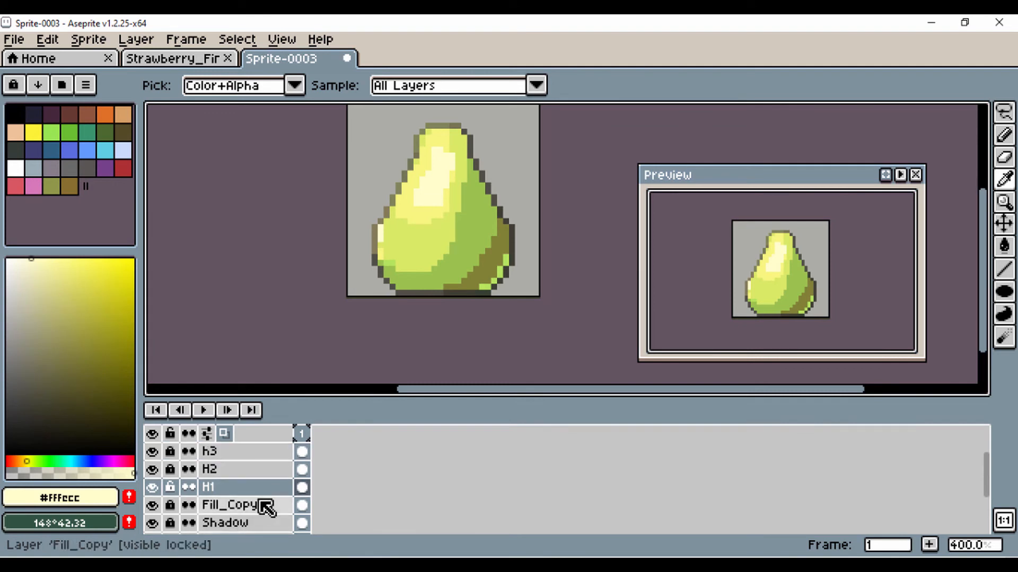
pyautogui.click(152, 469)
pyautogui.click(152, 470)
pyautogui.scroll(1, 207, 495)
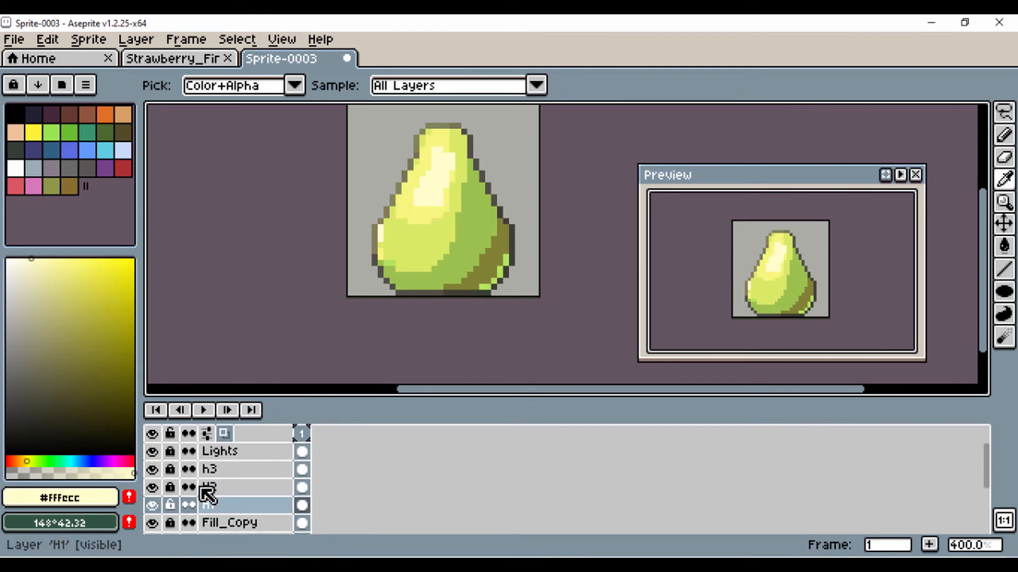
pyautogui.click(153, 452)
pyautogui.click(152, 452)
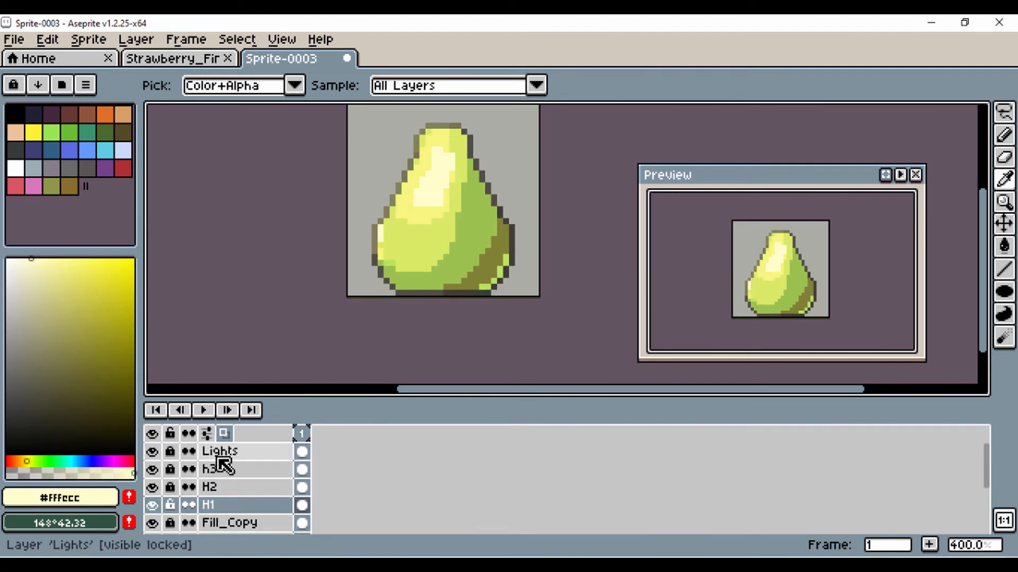
pyautogui.click(212, 451)
pyautogui.click(169, 452)
# Step: Try a pale #fffecc pixel on the rim light at the pear's lower right edge
pyautogui.scroll(3, 507, 265)
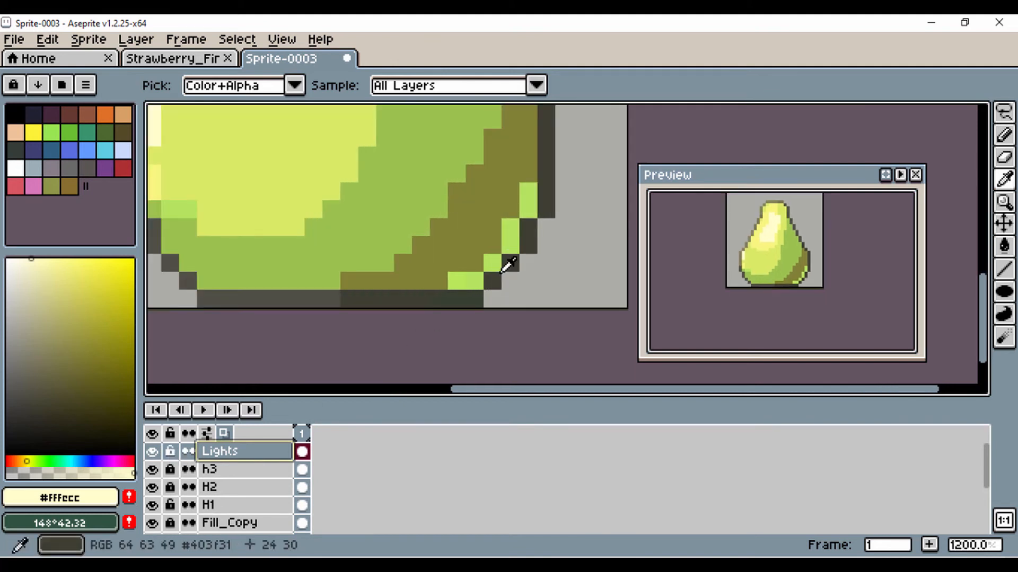
pyautogui.press('b')
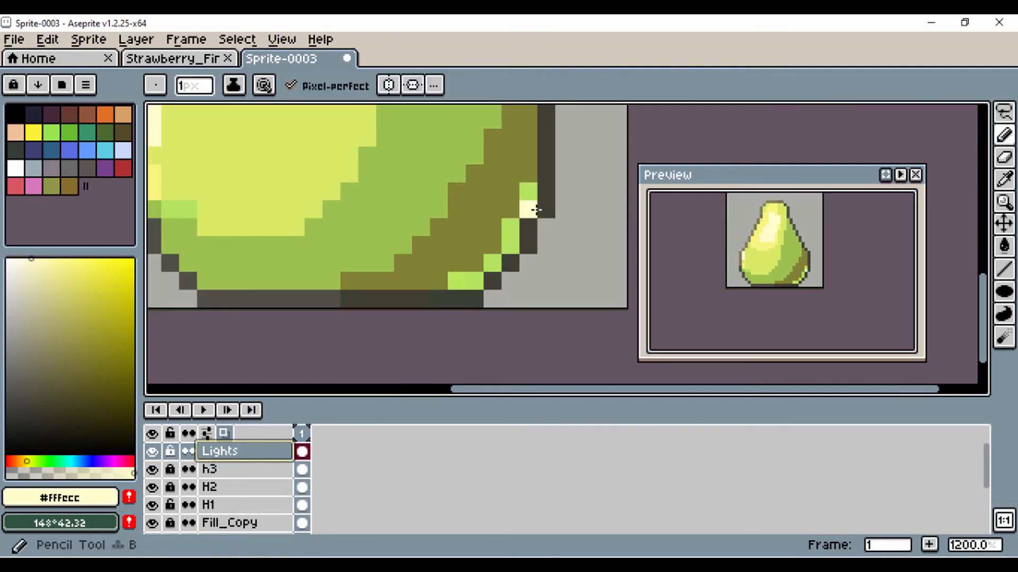
pyautogui.click(533, 196)
pyautogui.scroll(-5, 530, 204)
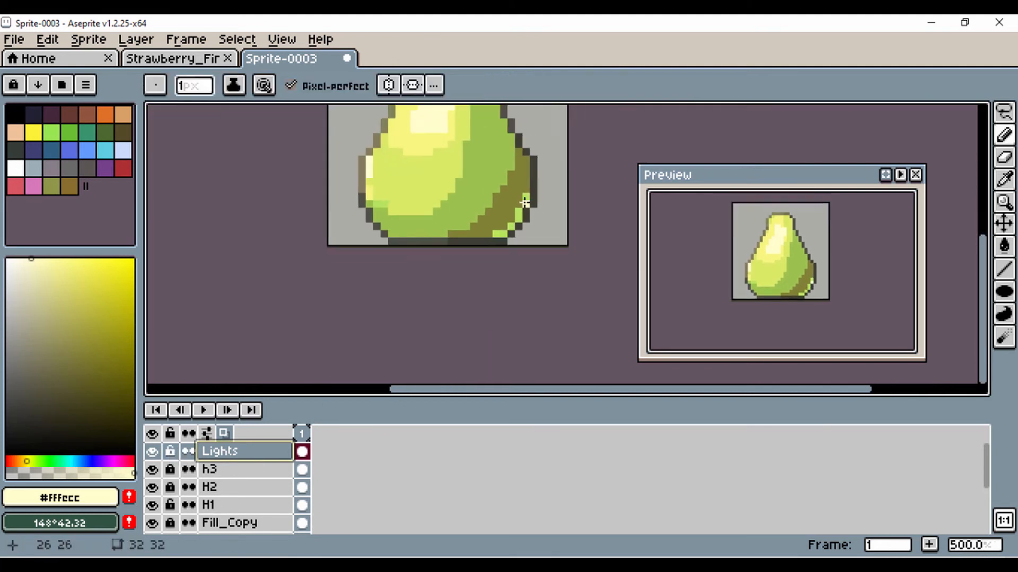
# Step: Sample the rim light's #b6e45e, shift it to HSV 72, 58, 94, and pencil the upper end of the rim light
pyautogui.press('i')
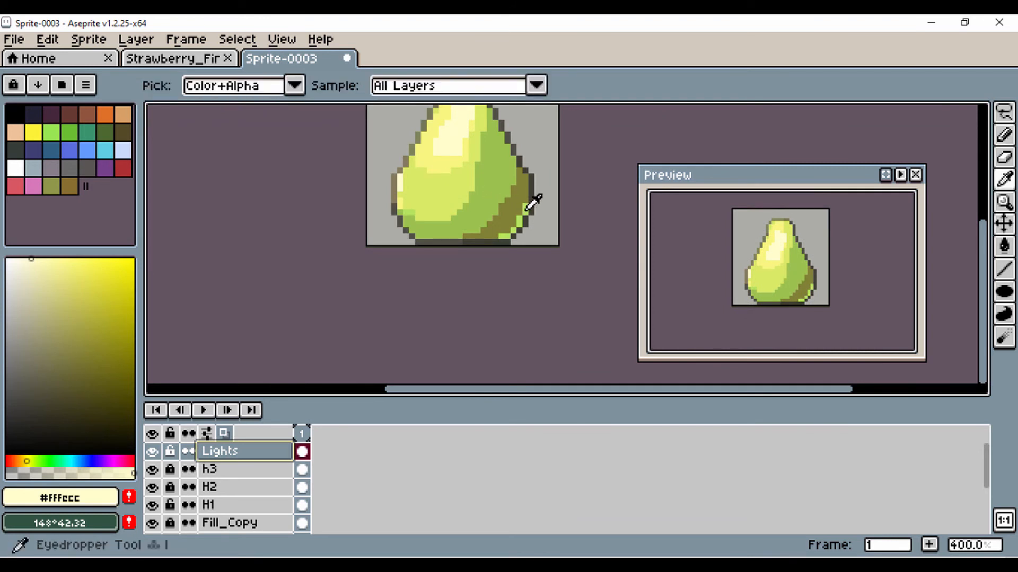
pyautogui.click(528, 208)
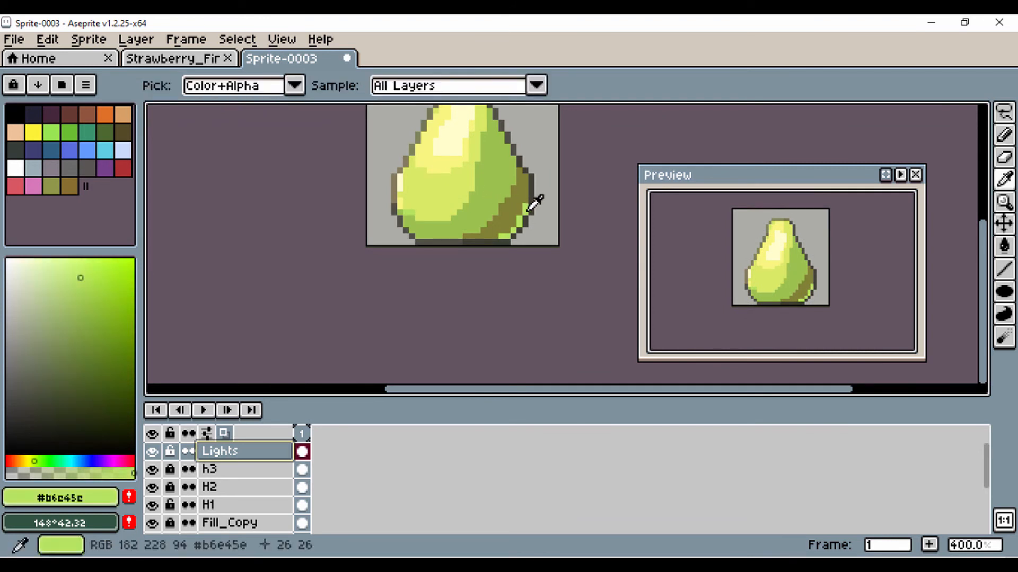
pyautogui.click(80, 268)
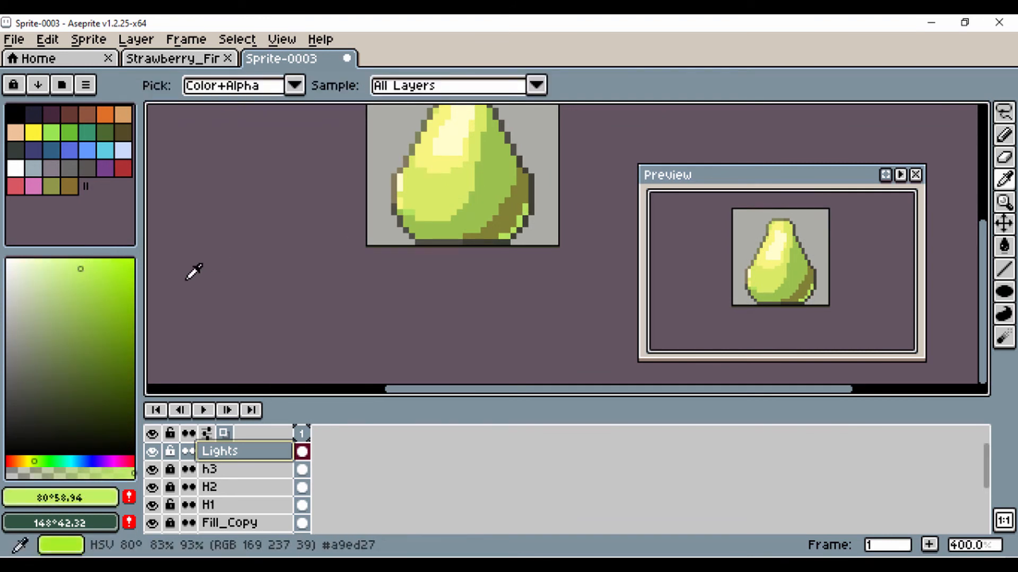
pyautogui.click(31, 461)
pyautogui.scroll(5, 541, 228)
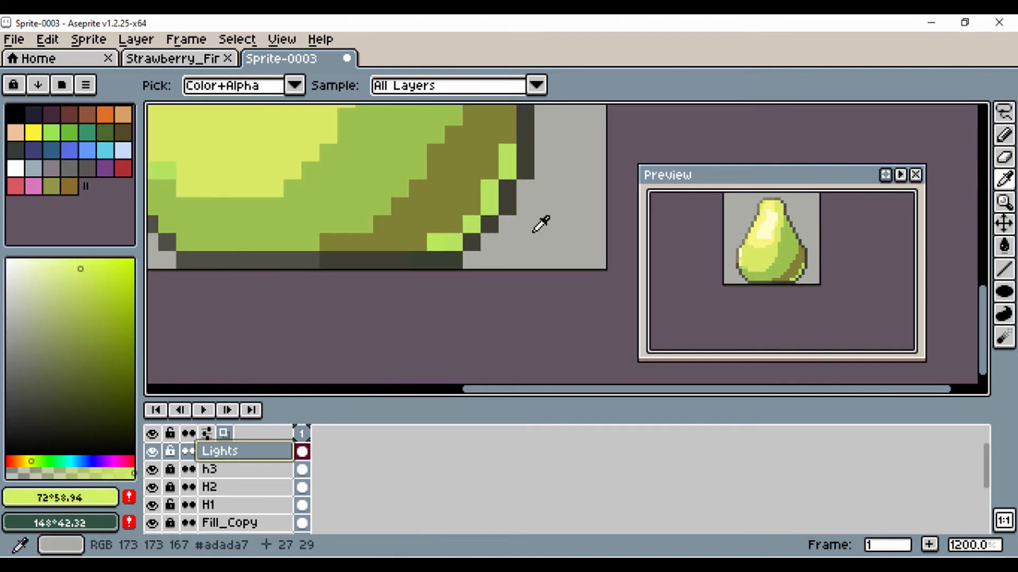
pyautogui.press('b')
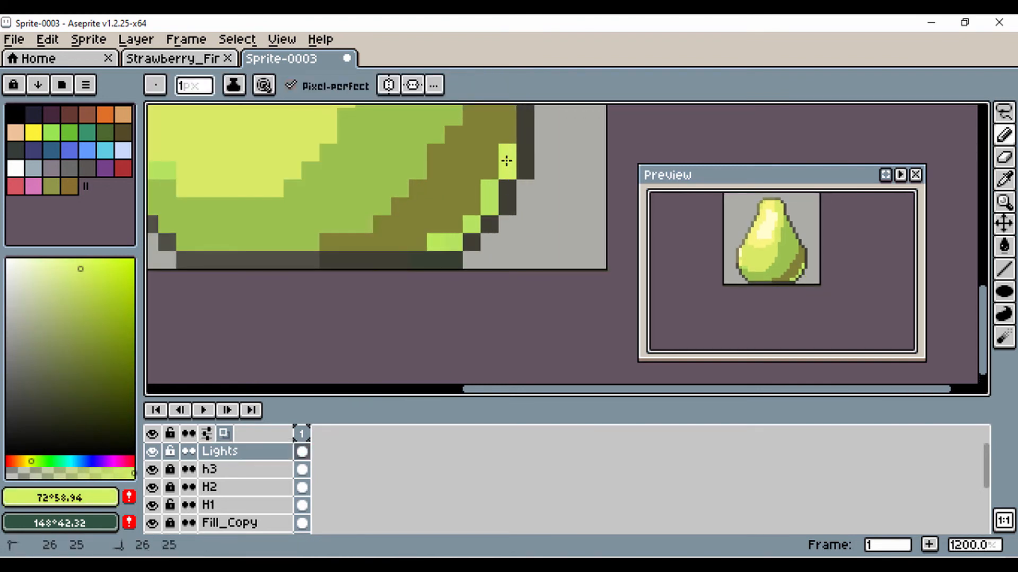
# Step: Resample #d5f163 after trying hue 55, shift it to HSV 63, 58, 94, and pencil the middle pixels of the rim light
pyautogui.moveTo(31, 461); pyautogui.dragTo(24, 461)
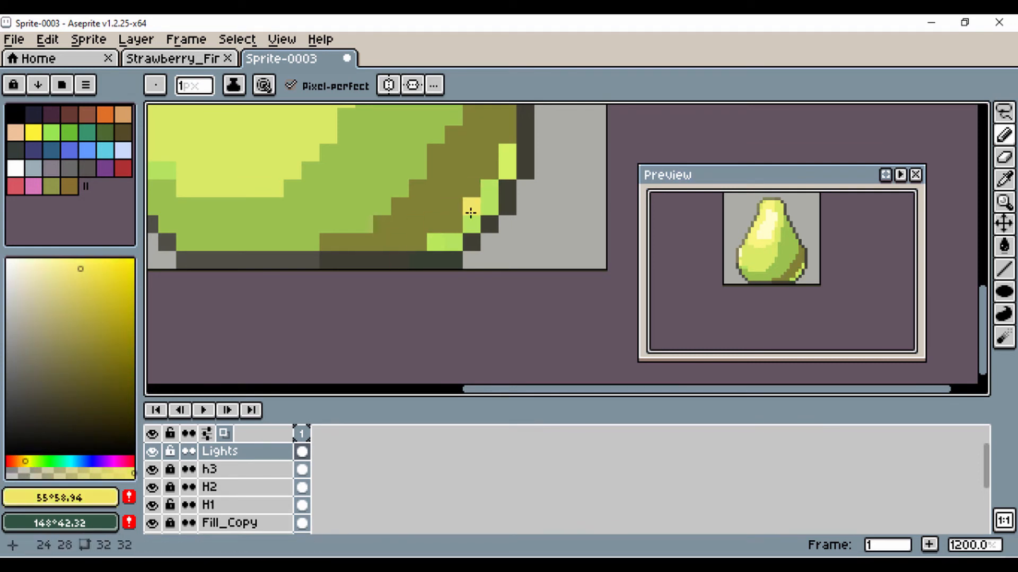
pyautogui.press('i')
pyautogui.click(509, 159)
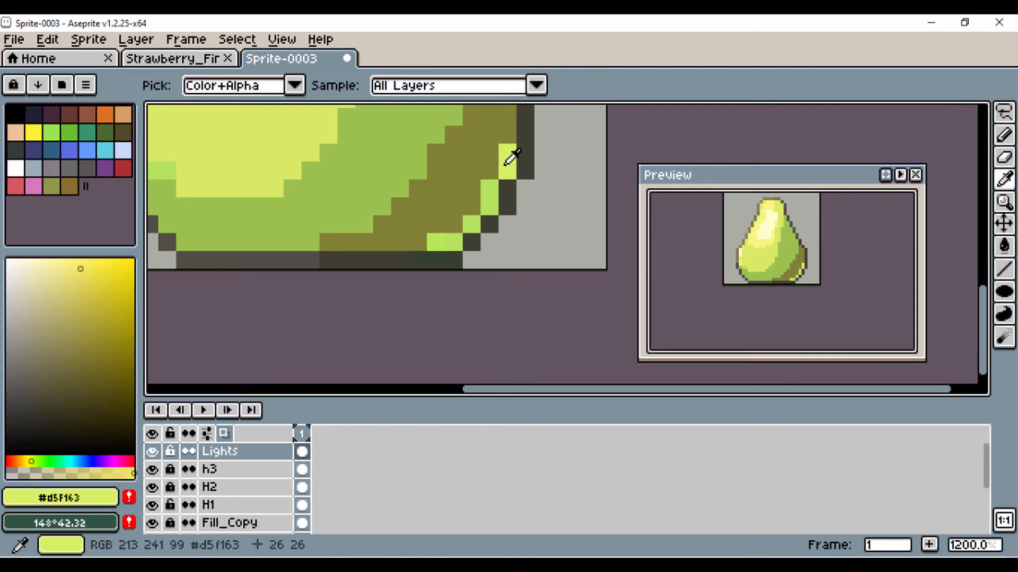
pyautogui.click(32, 460)
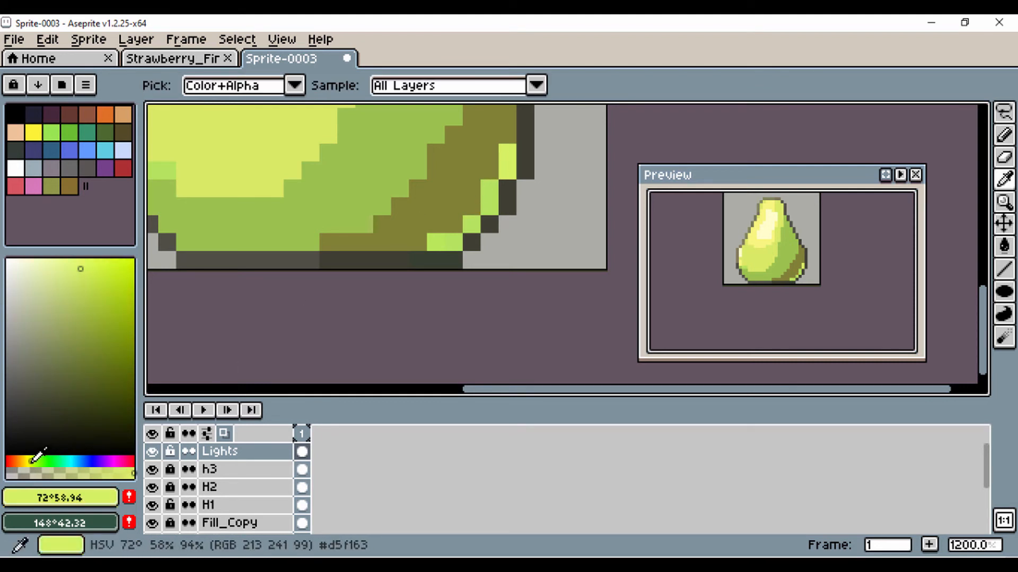
pyautogui.moveTo(32, 460); pyautogui.dragTo(29, 460)
pyautogui.press('b')
pyautogui.click(482, 209)
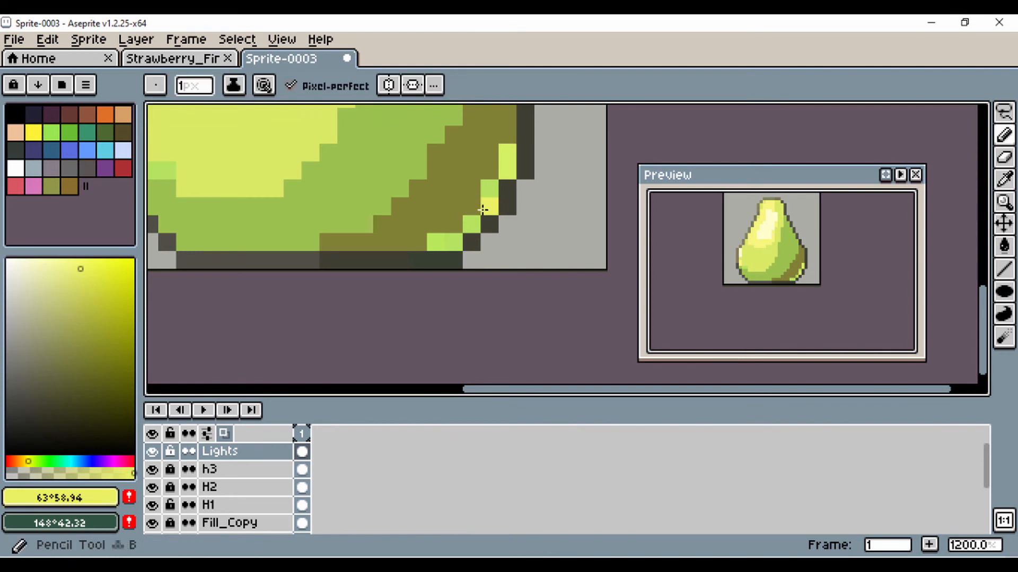
pyautogui.hotkey('ctrl', 'z')
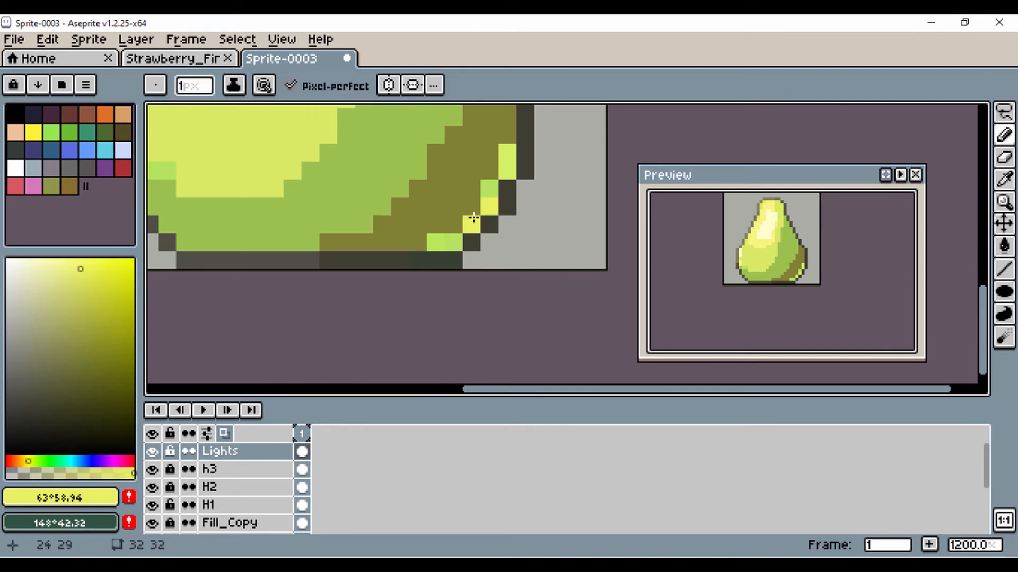
pyautogui.moveTo(470, 220); pyautogui.dragTo(485, 197)
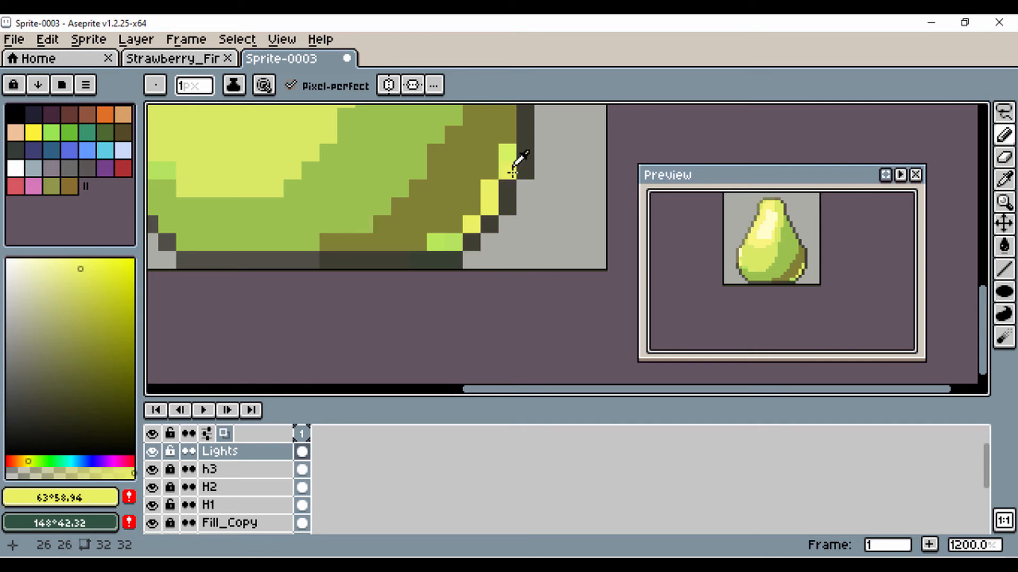
# Step: Sample the yellow-green #d5f163 from the rim light's upper end and return to the Pencil tool
pyautogui.press('i')
pyautogui.click(511, 157)
pyautogui.press('b')
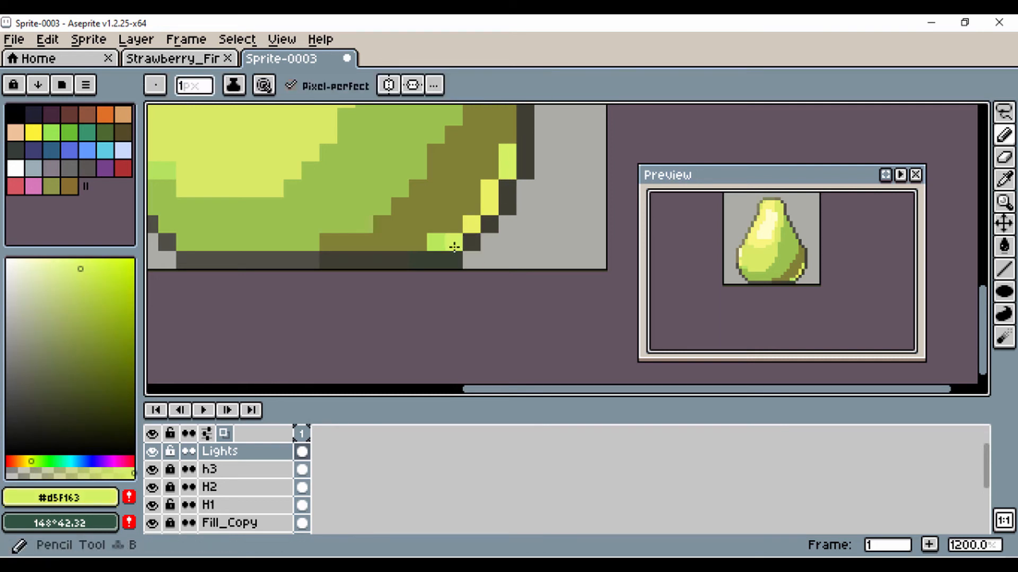
pyautogui.scroll(-6, 472, 244)
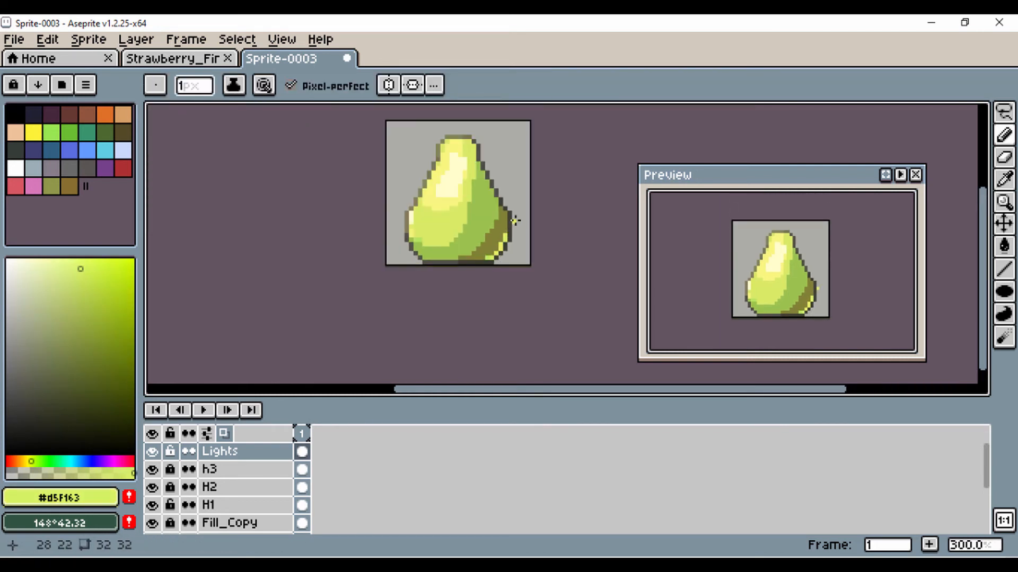
pyautogui.moveTo(514, 220); pyautogui.dragTo(514, 276)
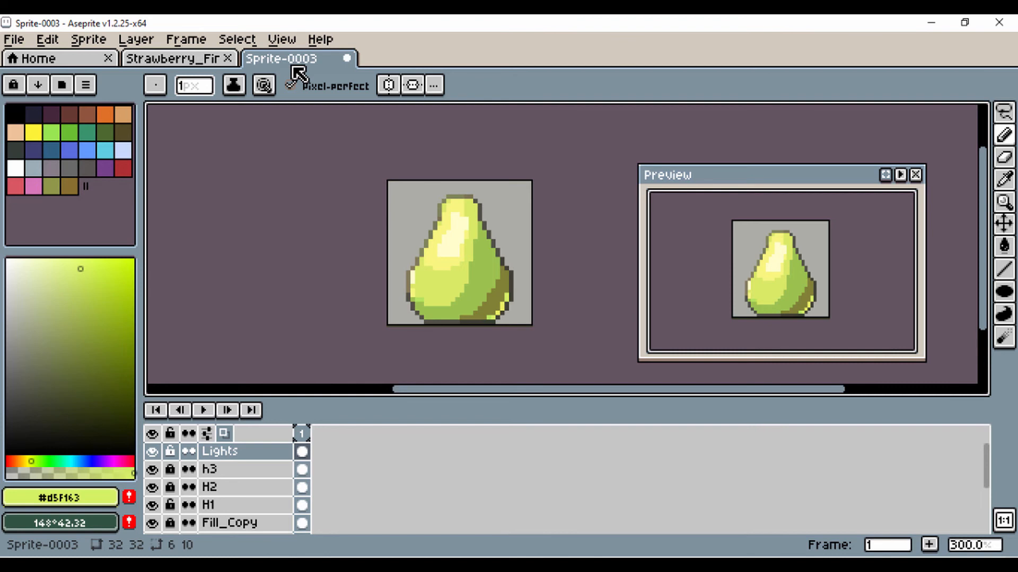
# Step: Extend the canvas by 8 px at its top border, leaving the other borders at 0
pyautogui.click(89, 39)
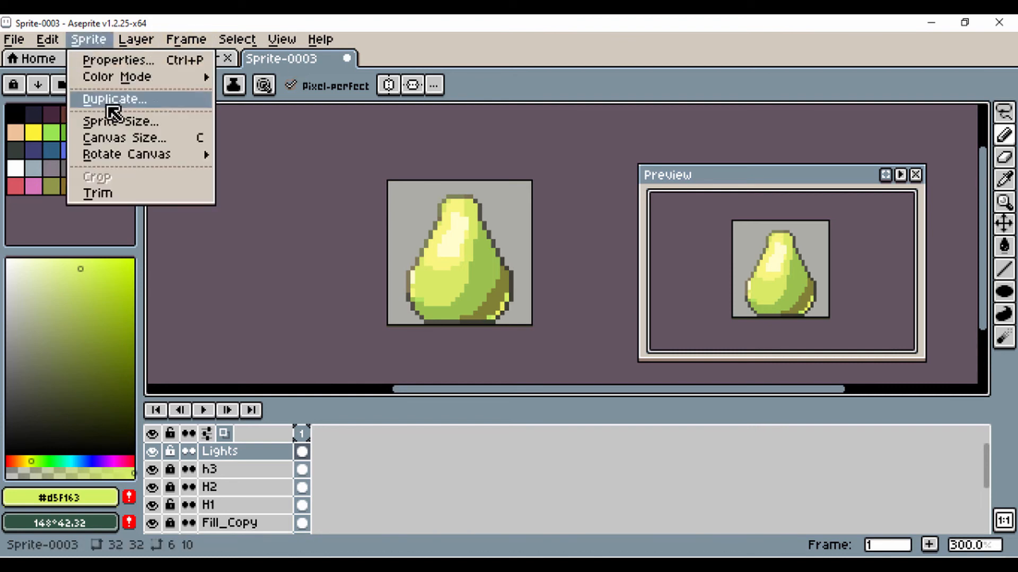
pyautogui.click(121, 139)
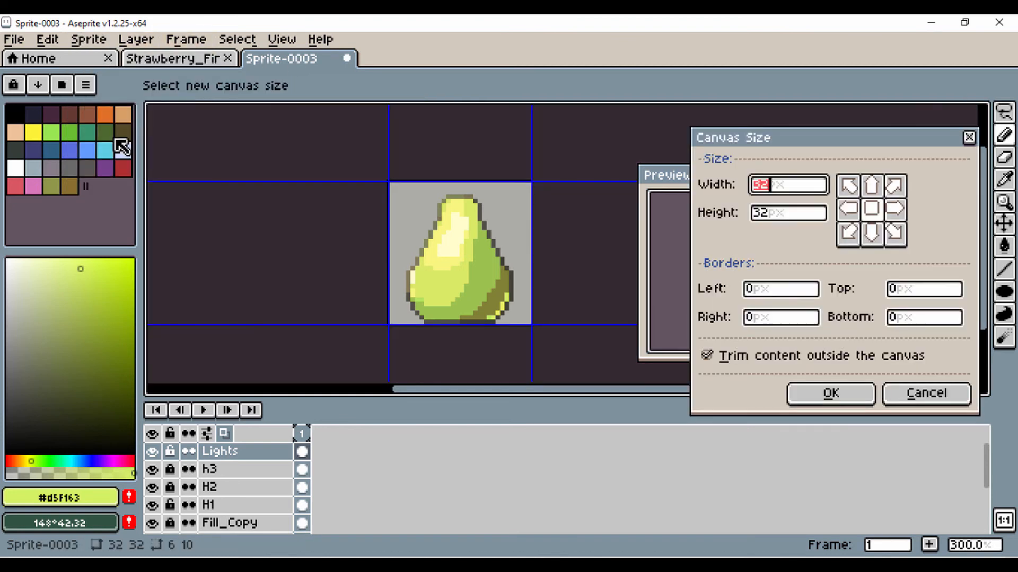
pyautogui.click(899, 295)
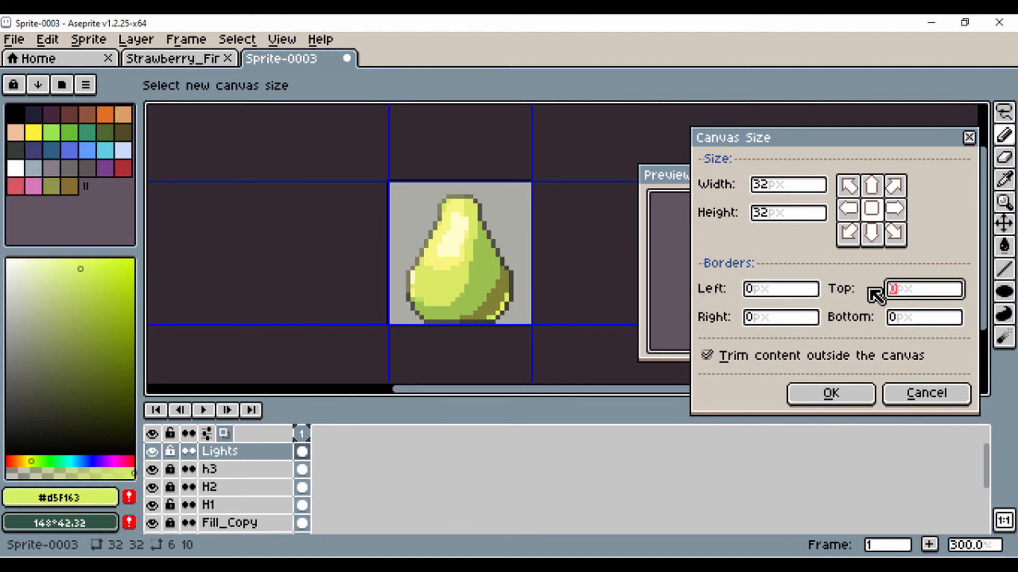
pyautogui.write('5')
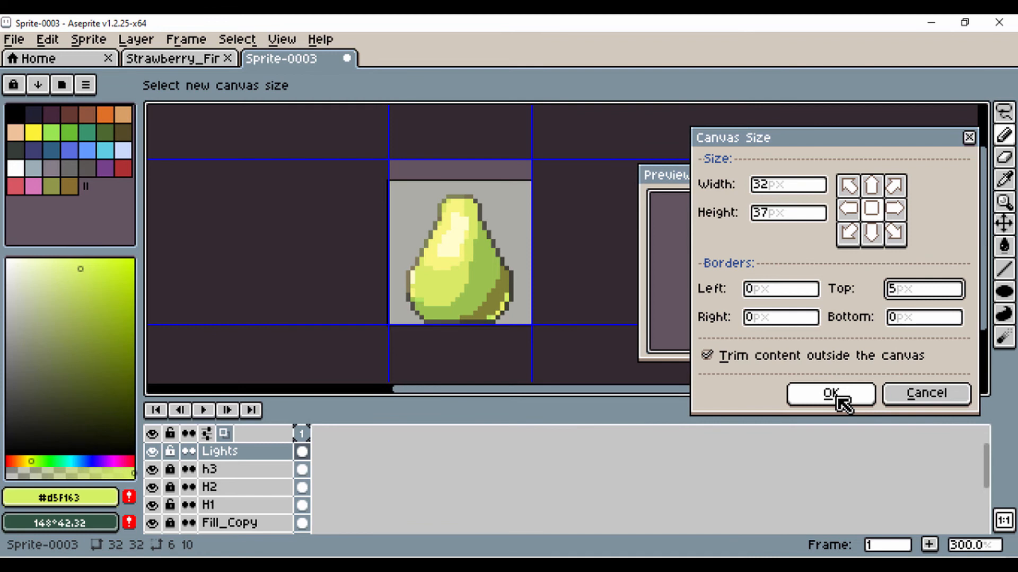
pyautogui.press('BackSpace')
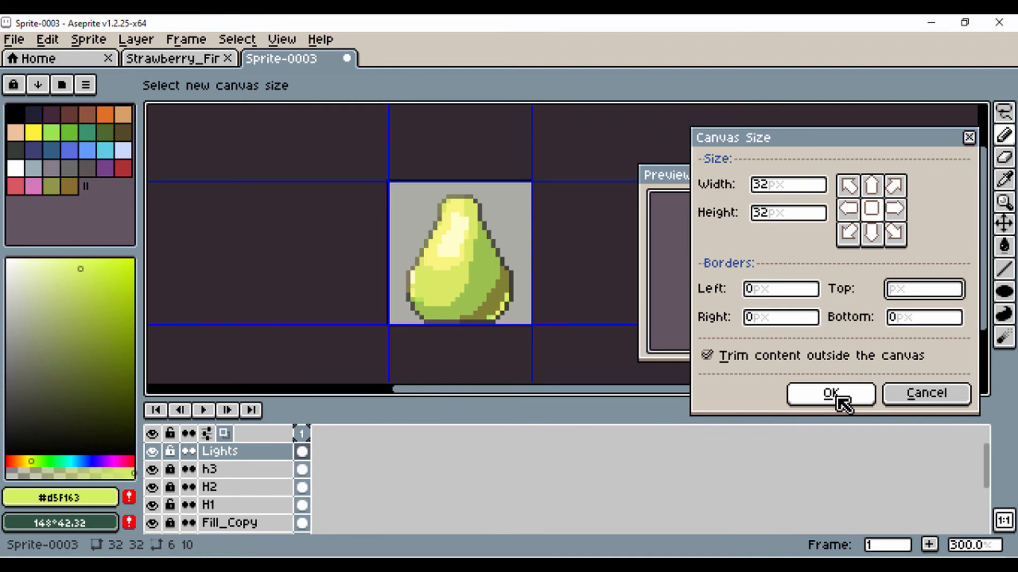
pyautogui.write('4')
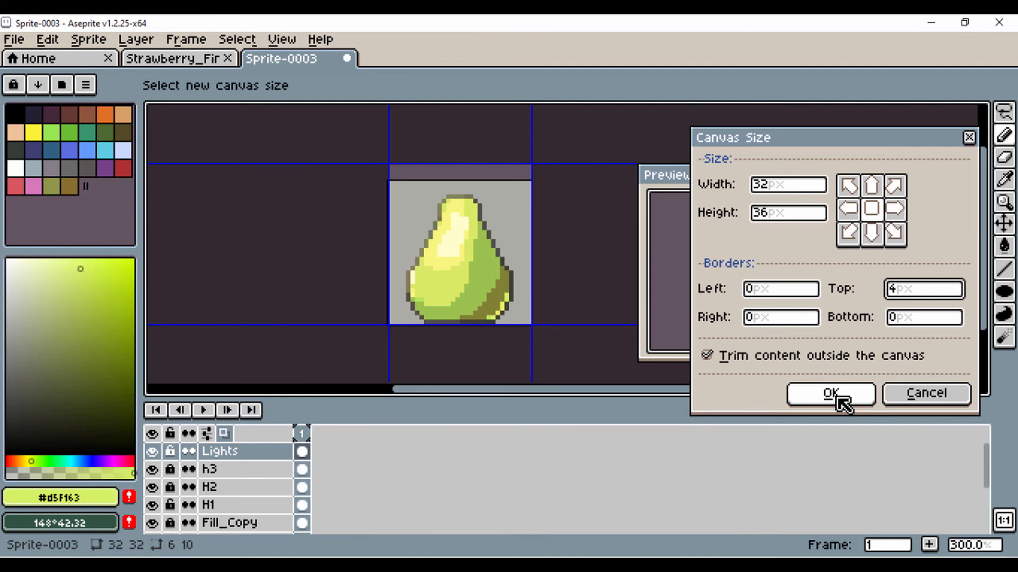
pyautogui.press('BackSpace')
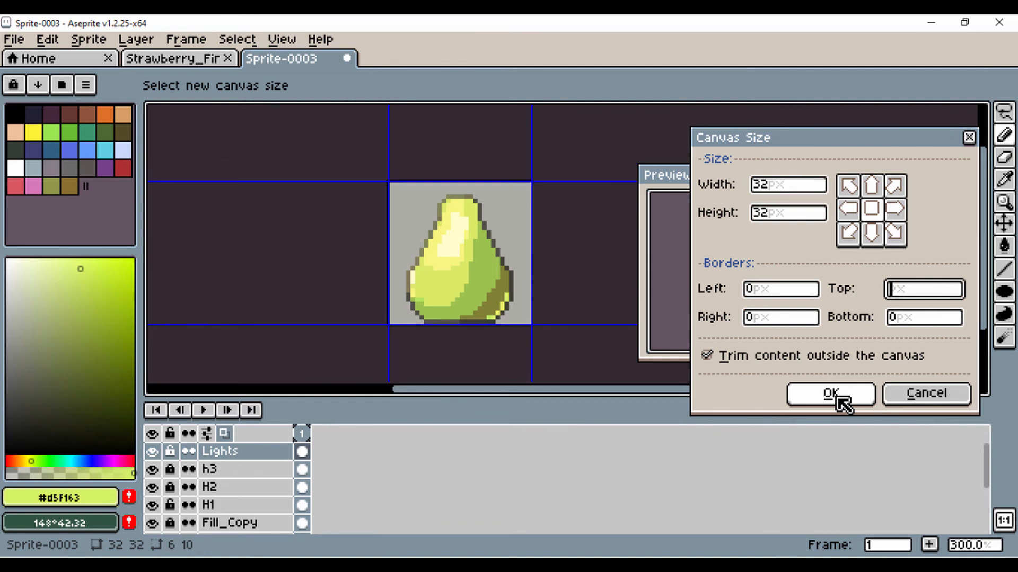
pyautogui.write('8')
pyautogui.click(837, 397)
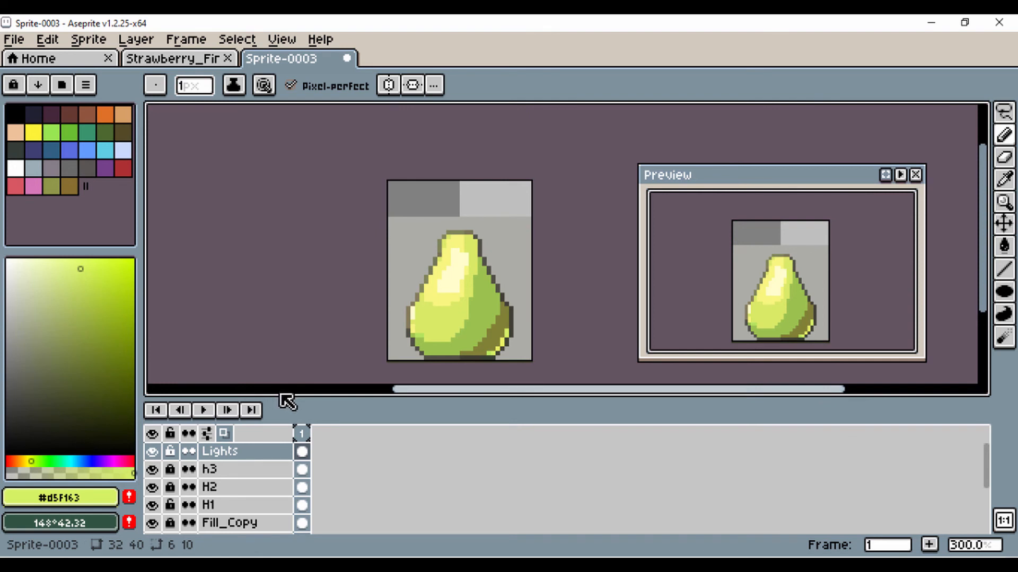
# Step: Identify the background layer by toggling visibility, unlock the fill layer, and fill the new strip above the pear with the sampled grey #adada7
pyautogui.scroll(-3, 329, 454)
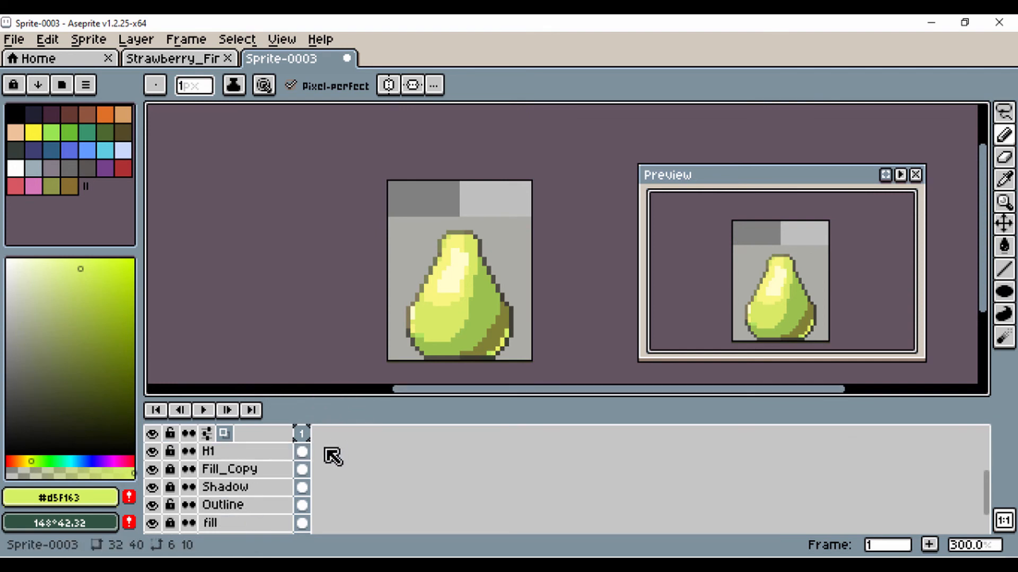
pyautogui.click(158, 506)
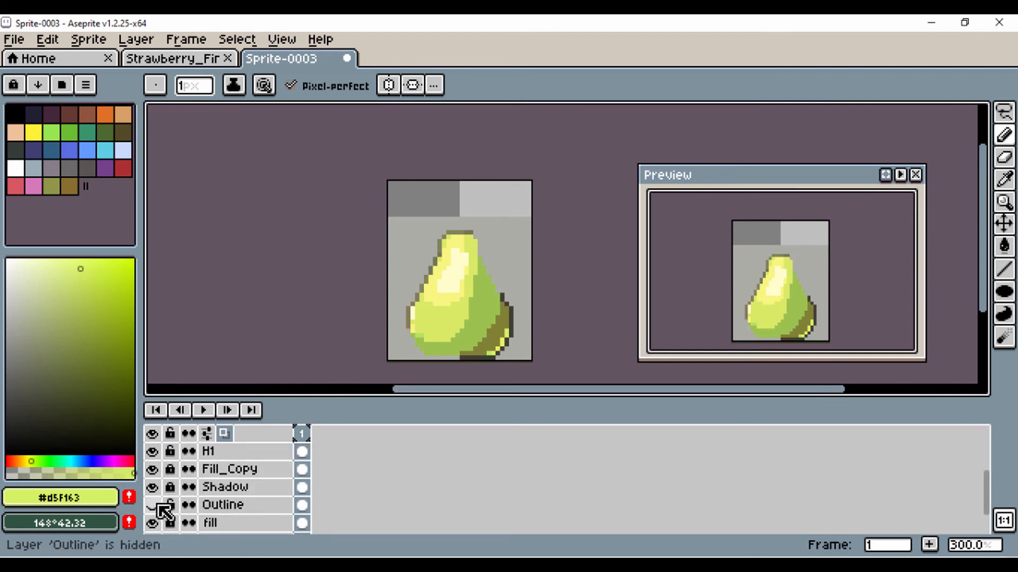
pyautogui.click(158, 506)
pyautogui.click(155, 523)
pyautogui.click(155, 524)
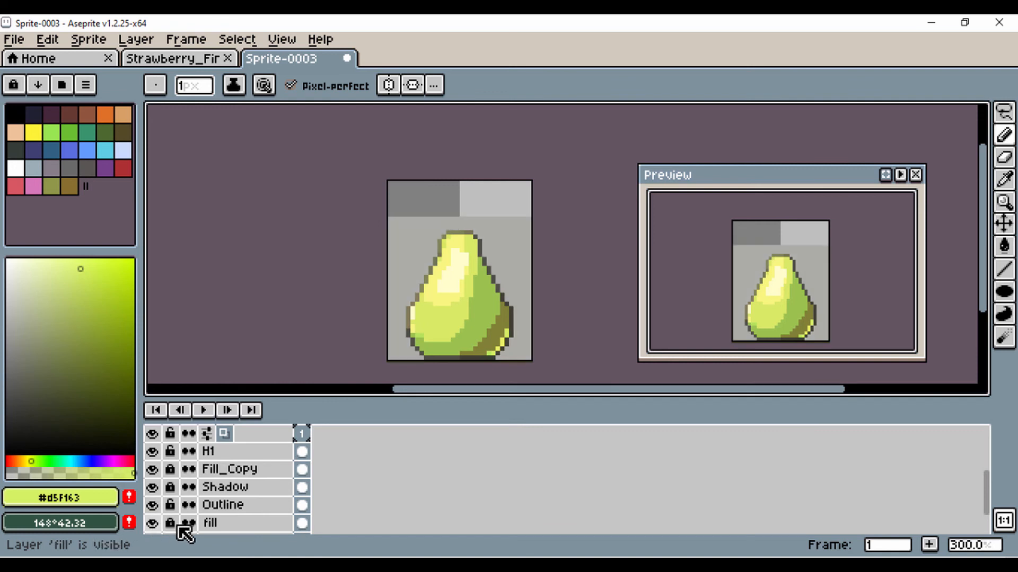
pyautogui.click(221, 525)
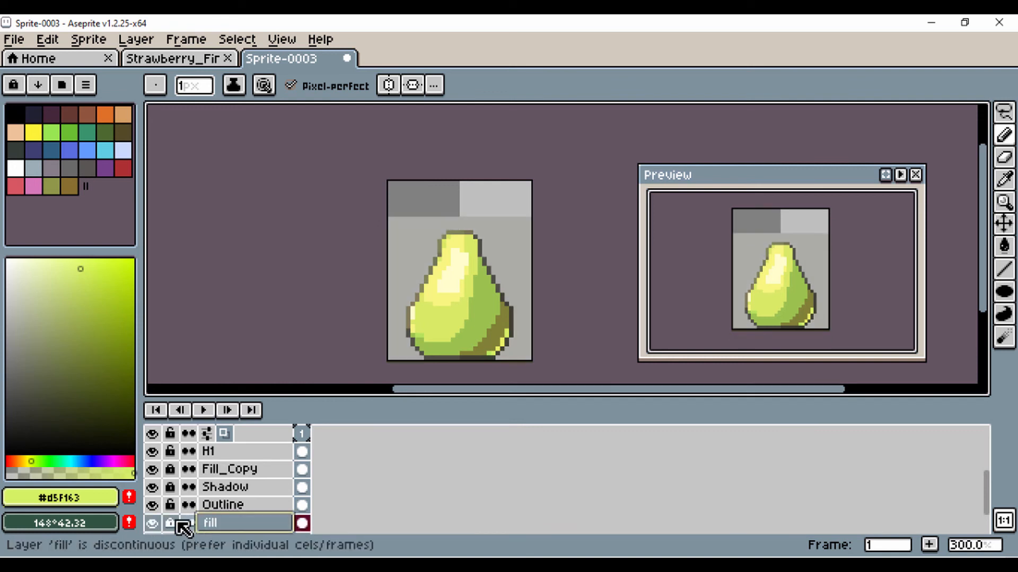
pyautogui.press('i')
pyautogui.click(523, 234)
pyautogui.press('g')
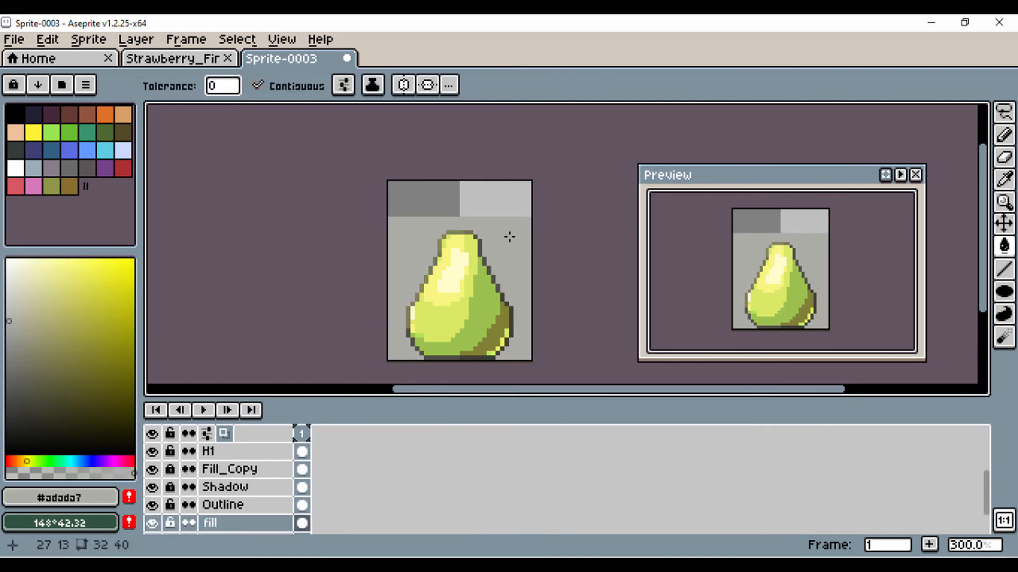
pyautogui.click(493, 214)
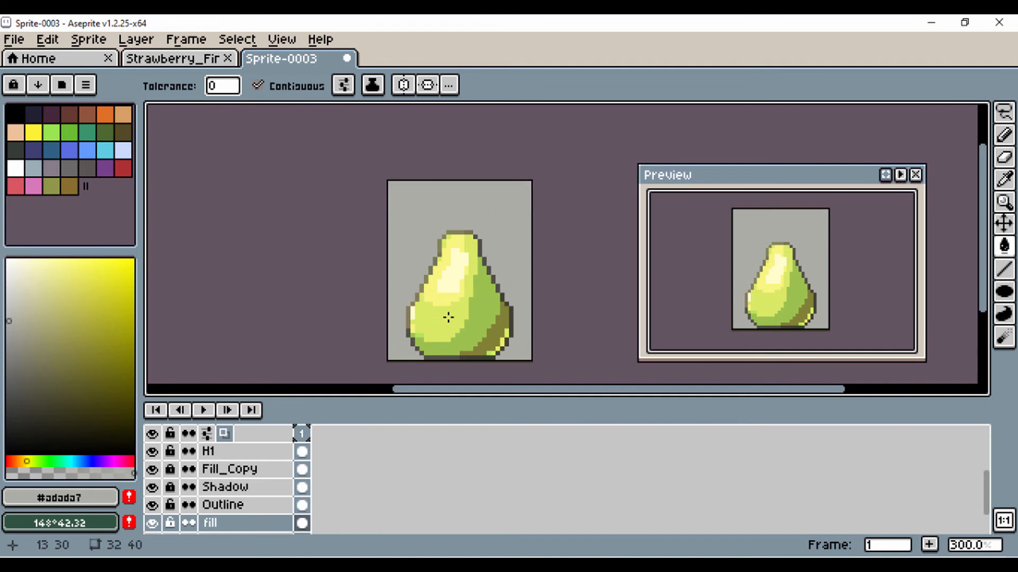
pyautogui.click(152, 524)
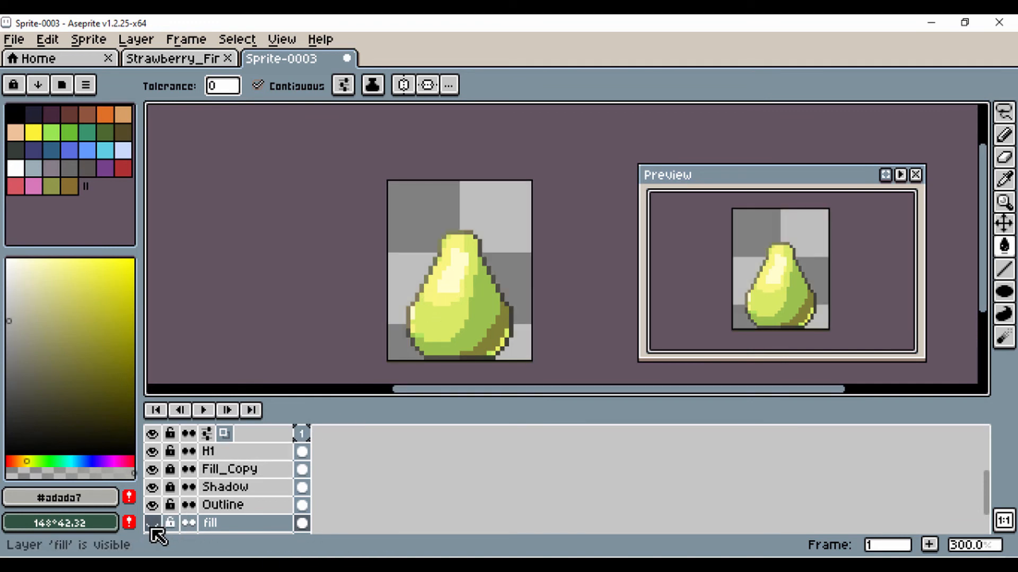
pyautogui.click(152, 524)
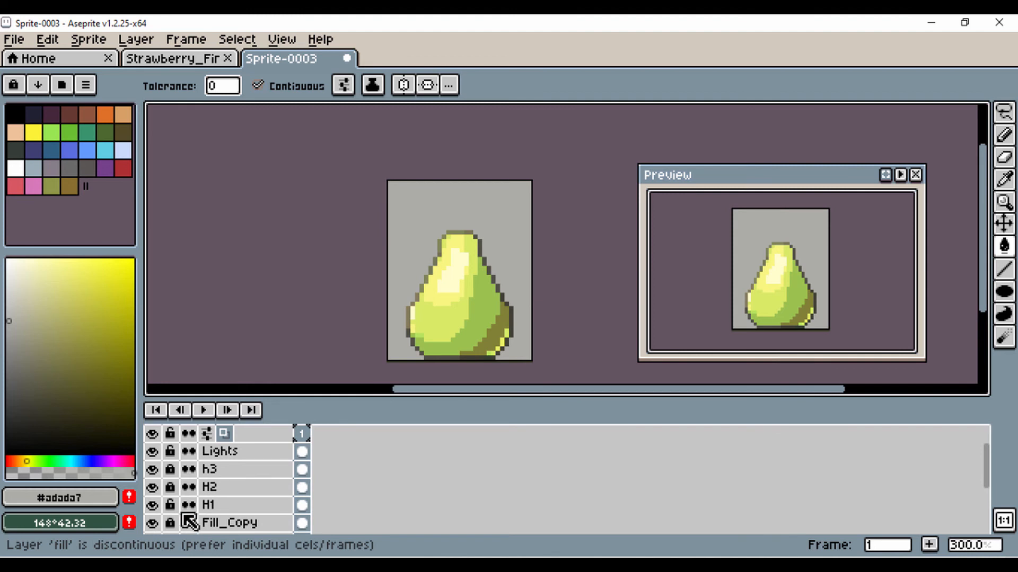
# Step: Add a new layer above Lights and name it Stem
pyautogui.click(216, 455)
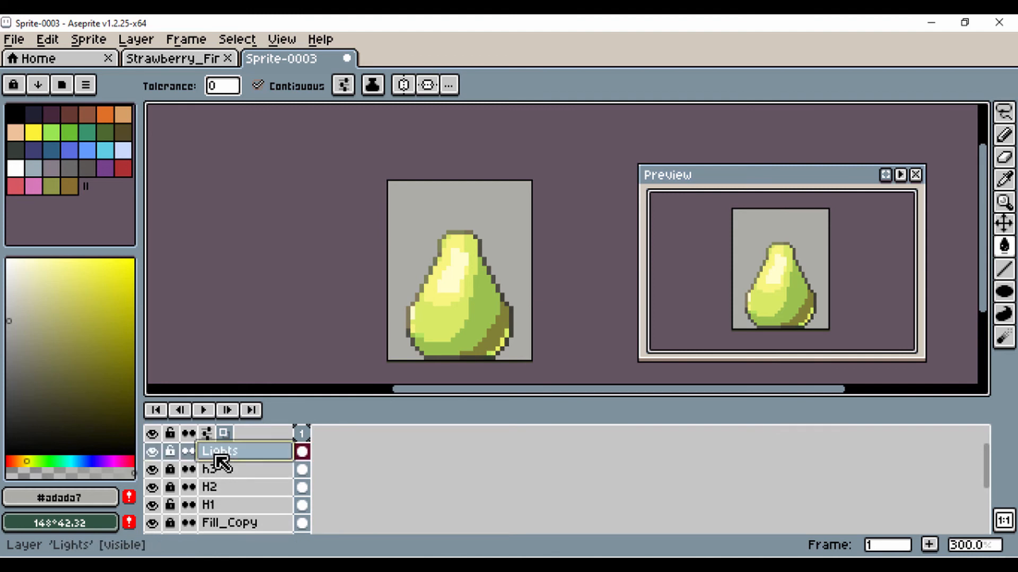
pyautogui.hotkey('shift', 'n')
pyautogui.doubleClick(220, 454)
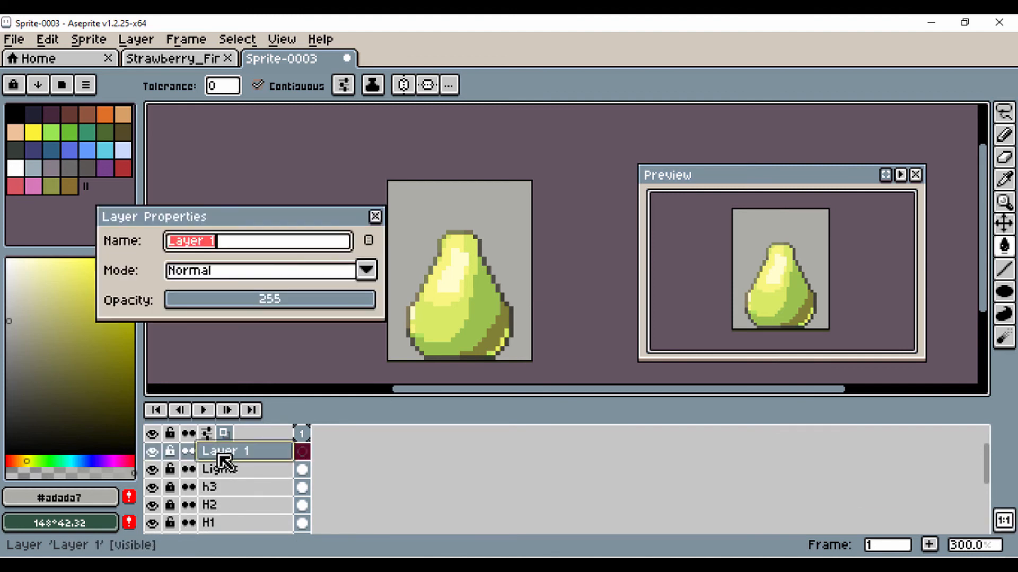
pyautogui.write('Stem')
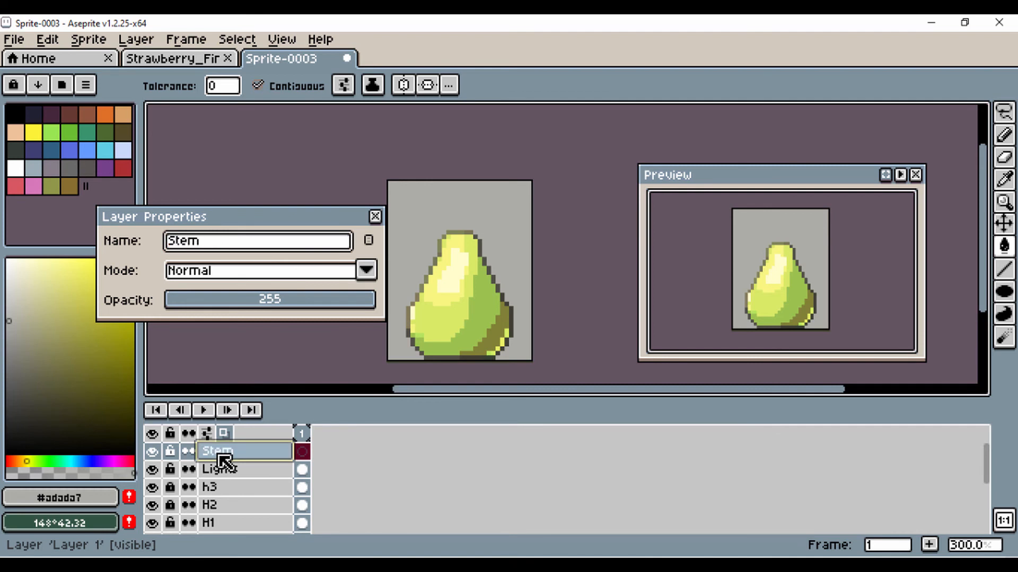
pyautogui.press('Return')
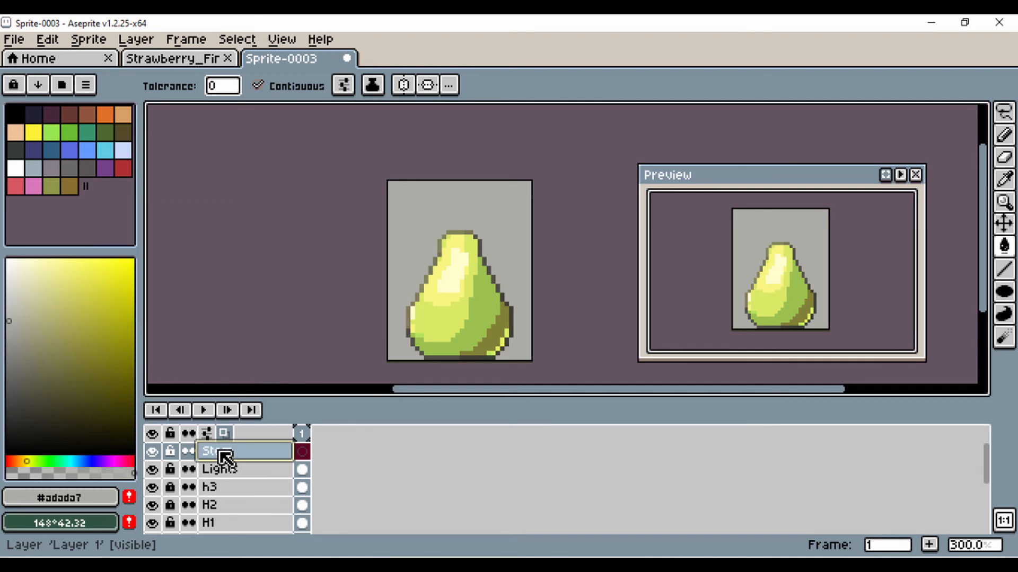
pyautogui.scroll(4, 445, 186)
pyautogui.moveTo(445, 252); pyautogui.dragTo(430, 280)
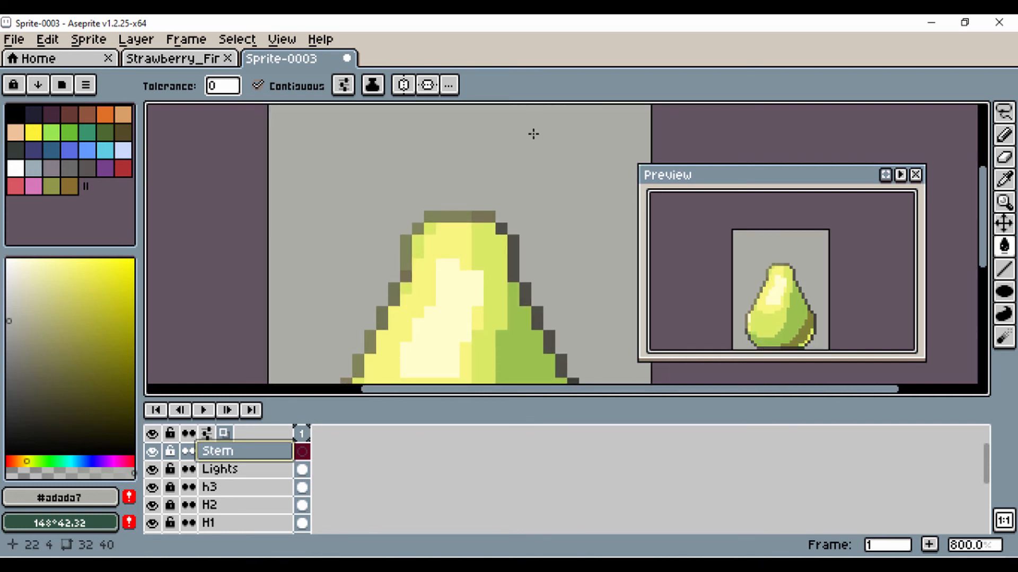
# Step: Show the reference layer and temporarily hide Outline and fill to examine the reference pear's stem
pyautogui.scroll(-5, 228, 472)
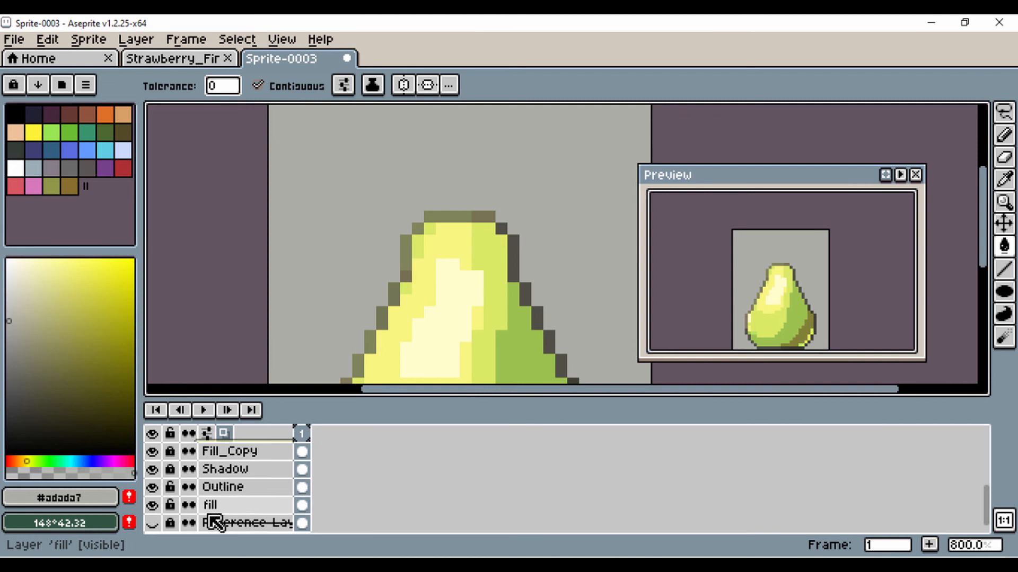
pyautogui.click(152, 524)
pyautogui.click(152, 505)
pyautogui.click(151, 487)
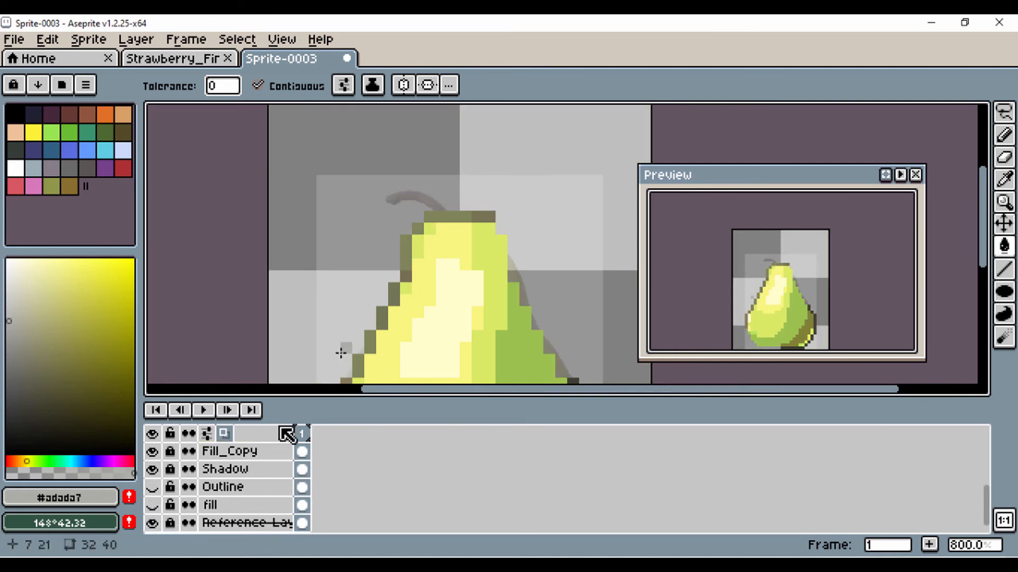
pyautogui.click(152, 487)
pyautogui.click(153, 505)
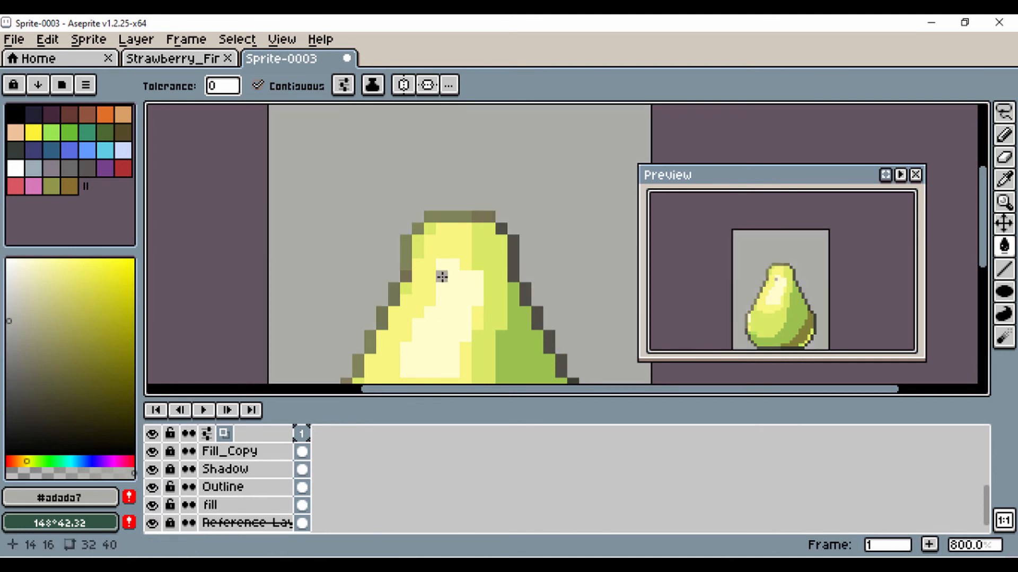
# Step: Sample the olive #7f845a from the pear's top outline and draw a thin stem rising from the pear and curving up to the right
pyautogui.moveTo(453, 253); pyautogui.dragTo(457, 284)
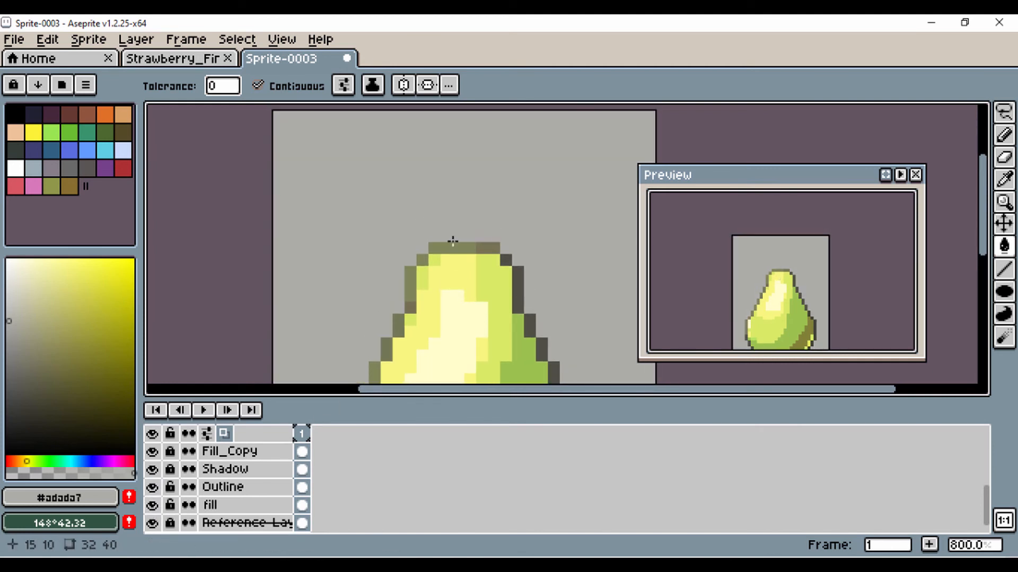
pyautogui.press('i')
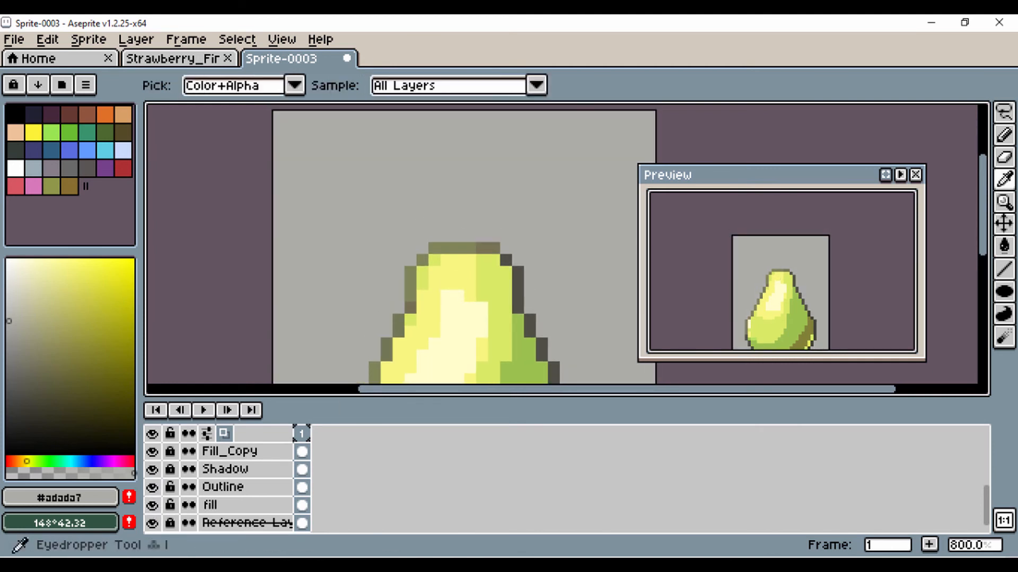
pyautogui.click(475, 238)
pyautogui.press('b')
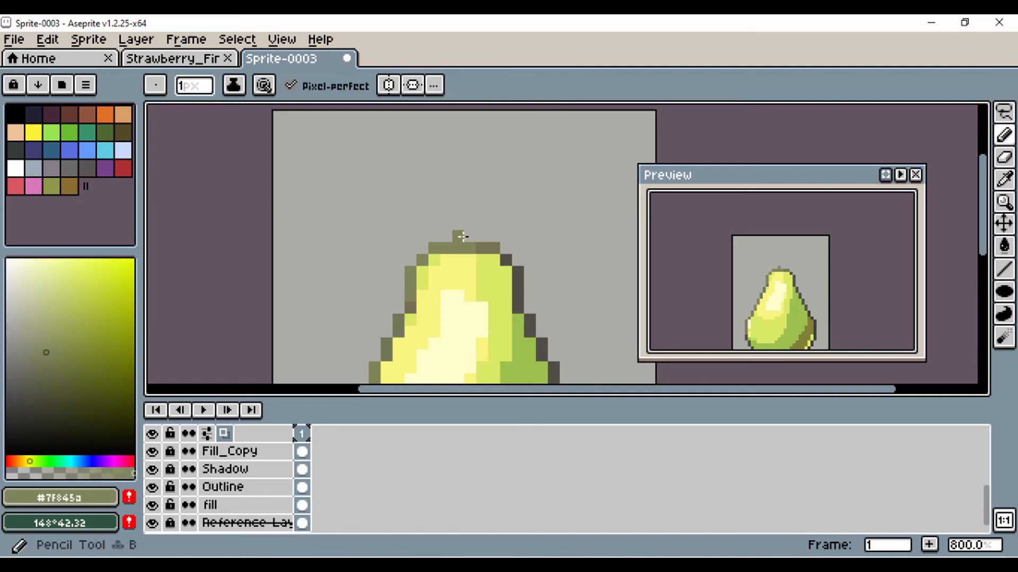
pyautogui.scroll(-2, 461, 228)
pyautogui.moveTo(461, 217)
pyautogui.mouseDown()
pyautogui.moveTo(436, 218)
pyautogui.moveTo(467, 189)
pyautogui.mouseUp()
pyautogui.scroll(4, 443, 209)
pyautogui.click(445, 198)
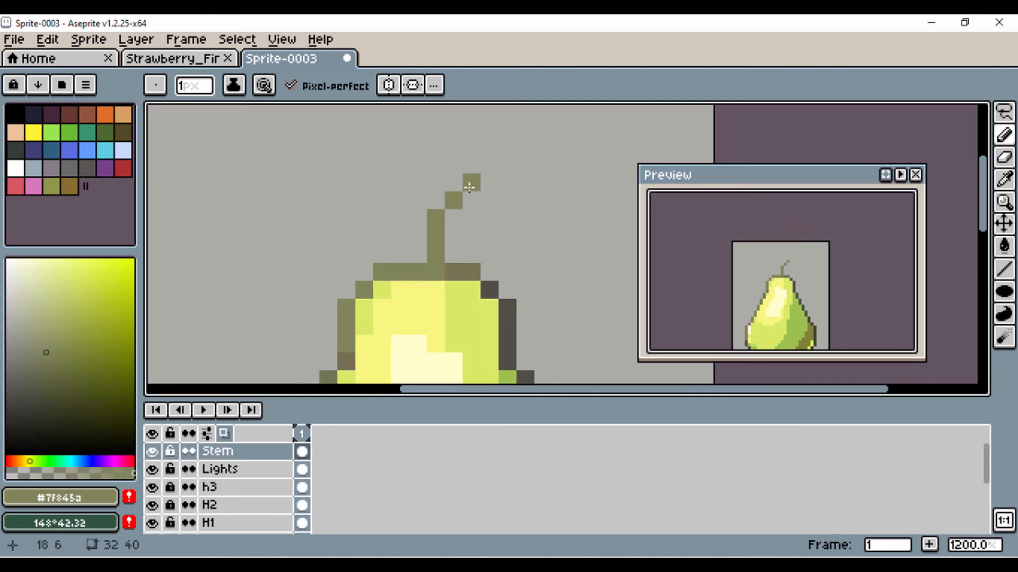
pyautogui.click(489, 165)
pyautogui.click(494, 152)
pyautogui.click(505, 146)
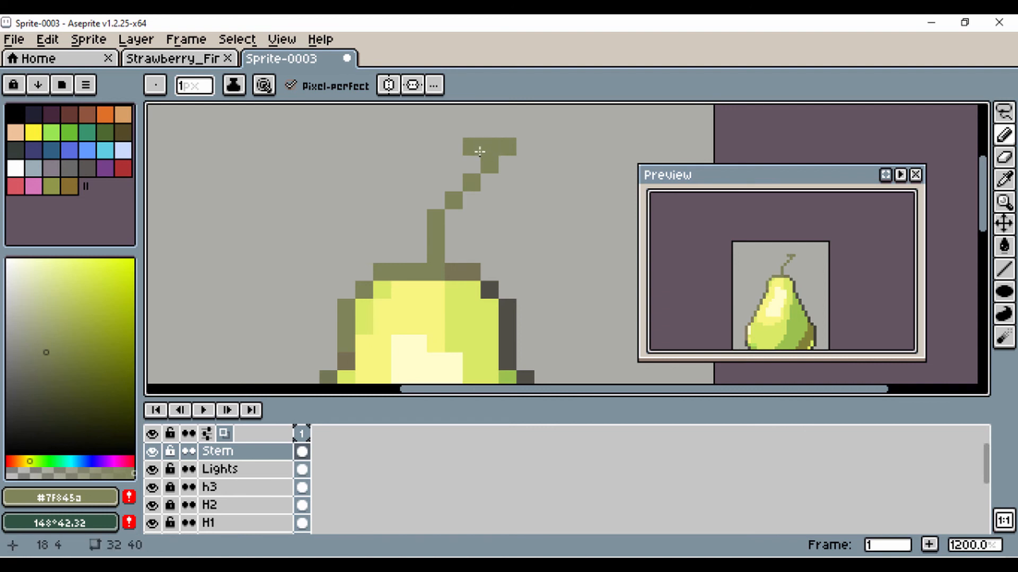
# Step: Thicken the stem by adding olive pixels along its left side down to the pear's top
pyautogui.click(473, 160)
pyautogui.click(453, 165)
pyautogui.click(454, 180)
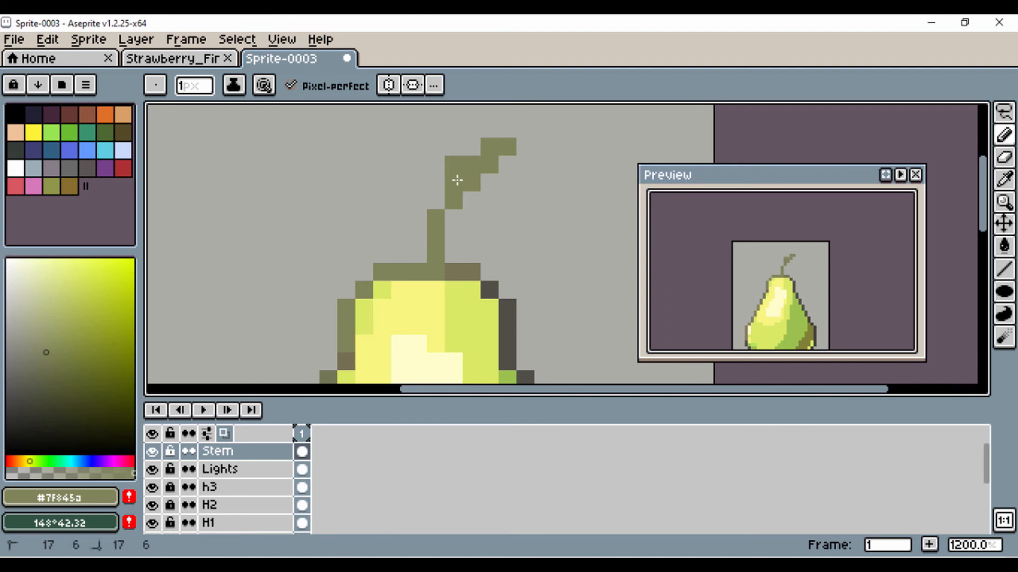
pyautogui.click(435, 183)
pyautogui.click(439, 201)
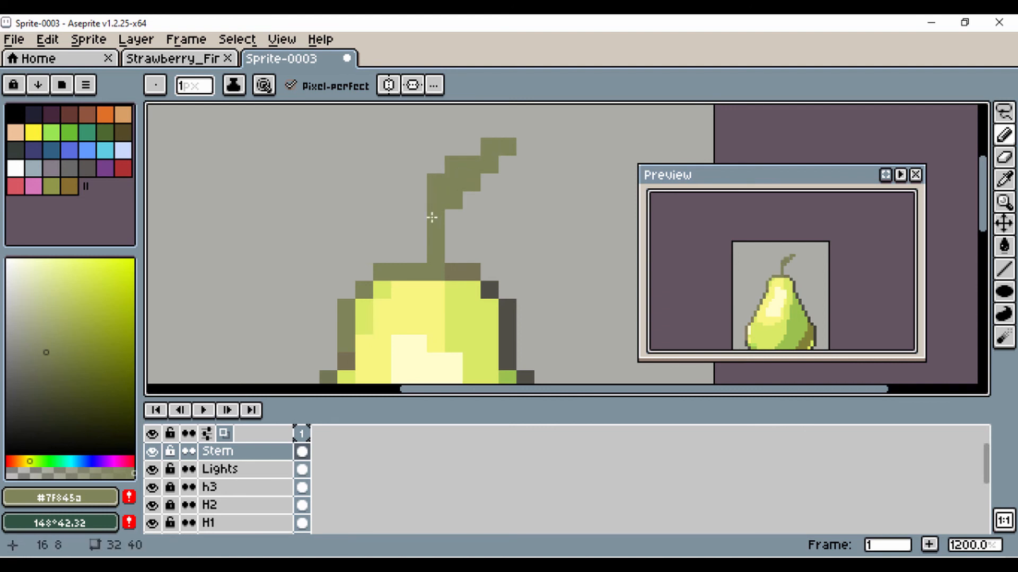
pyautogui.click(420, 237)
pyautogui.click(420, 252)
# Step: Paint the stem's left edge with the palette orange #df7126
pyautogui.scroll(-5, 424, 244)
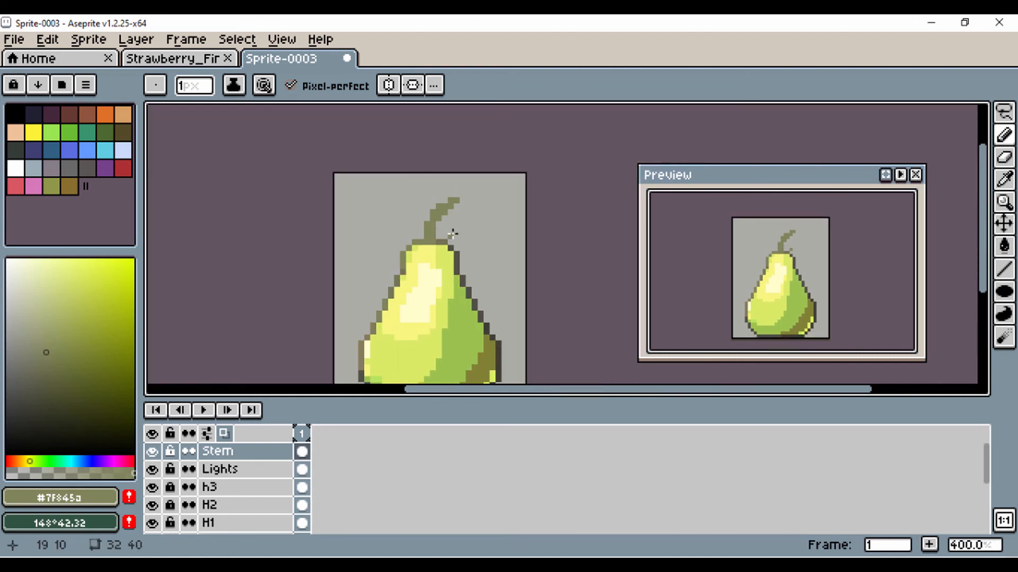
pyautogui.scroll(2, 454, 234)
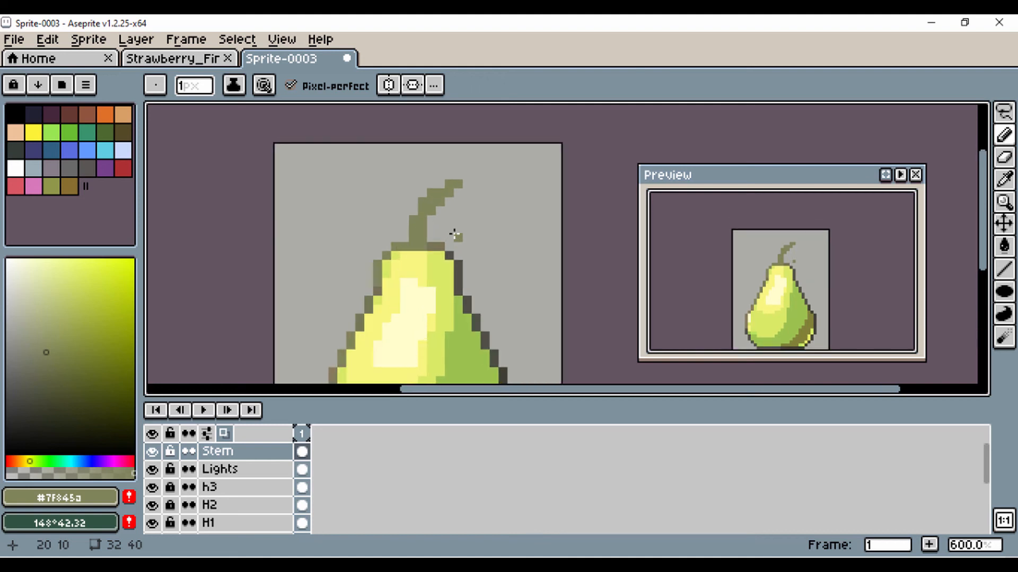
pyautogui.scroll(-1, 454, 233)
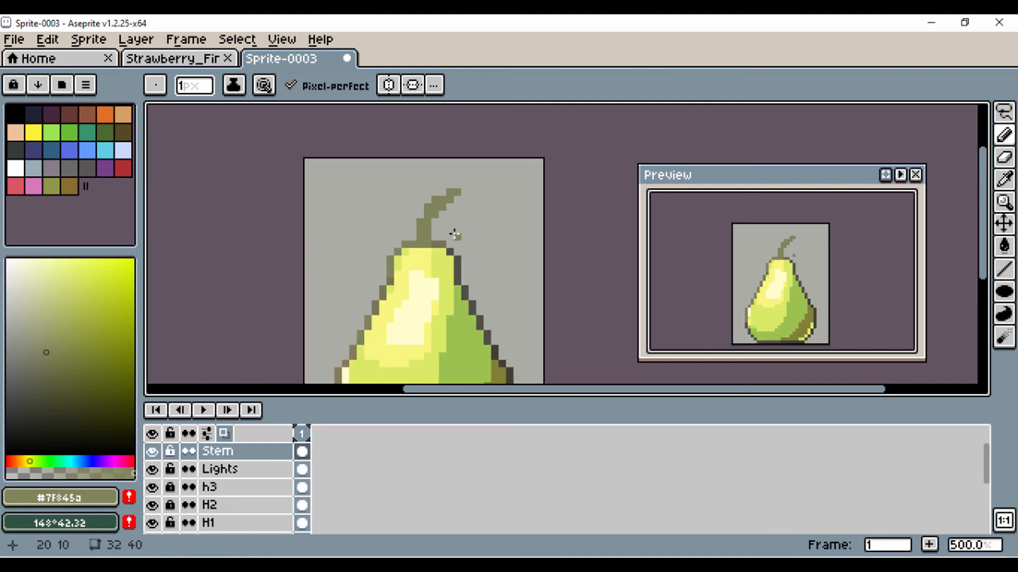
pyautogui.click(106, 114)
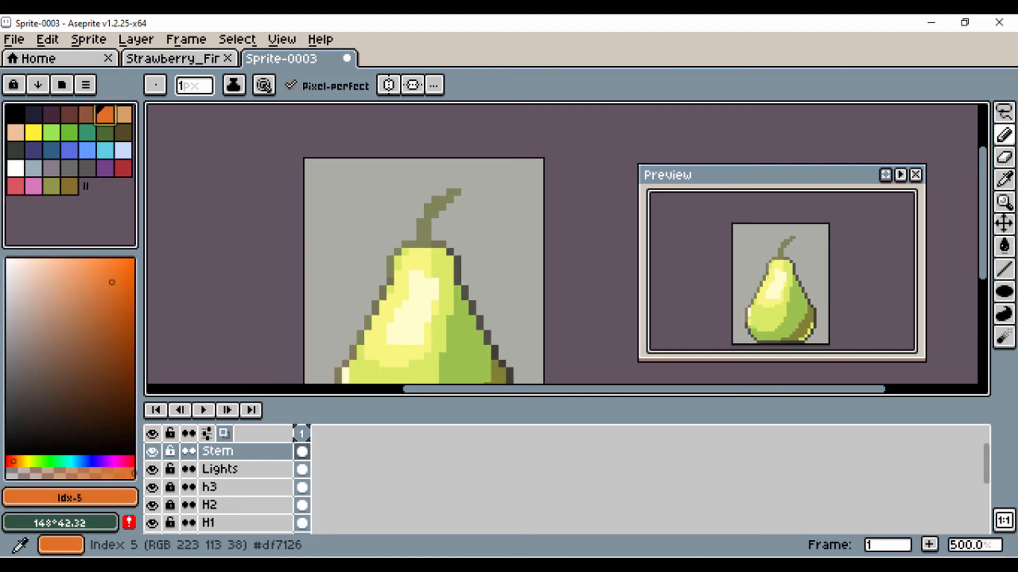
pyautogui.moveTo(435, 201); pyautogui.dragTo(420, 226)
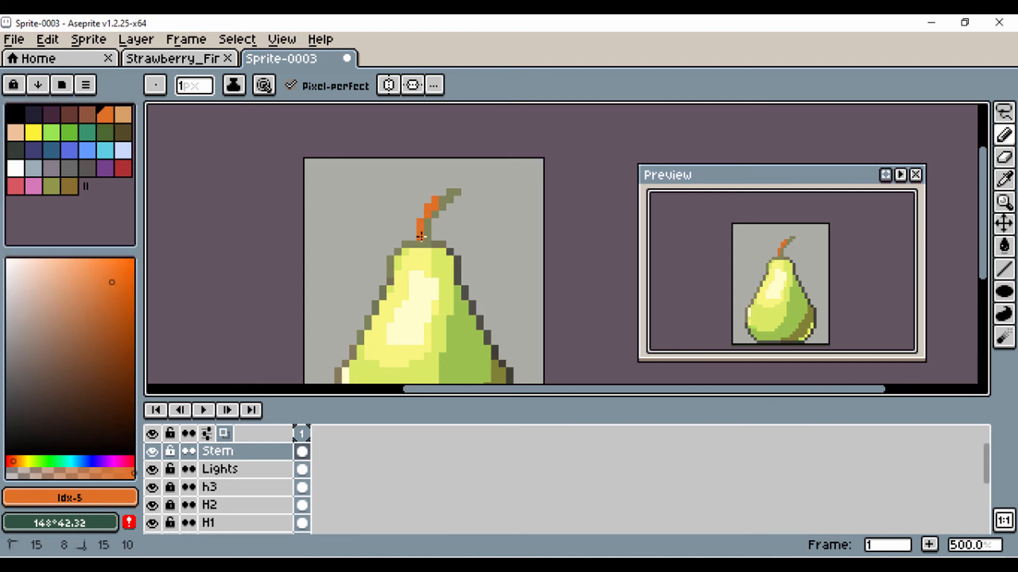
# Step: Paint the stem's right edge and tip with the palette red at index 27
pyautogui.click(123, 169)
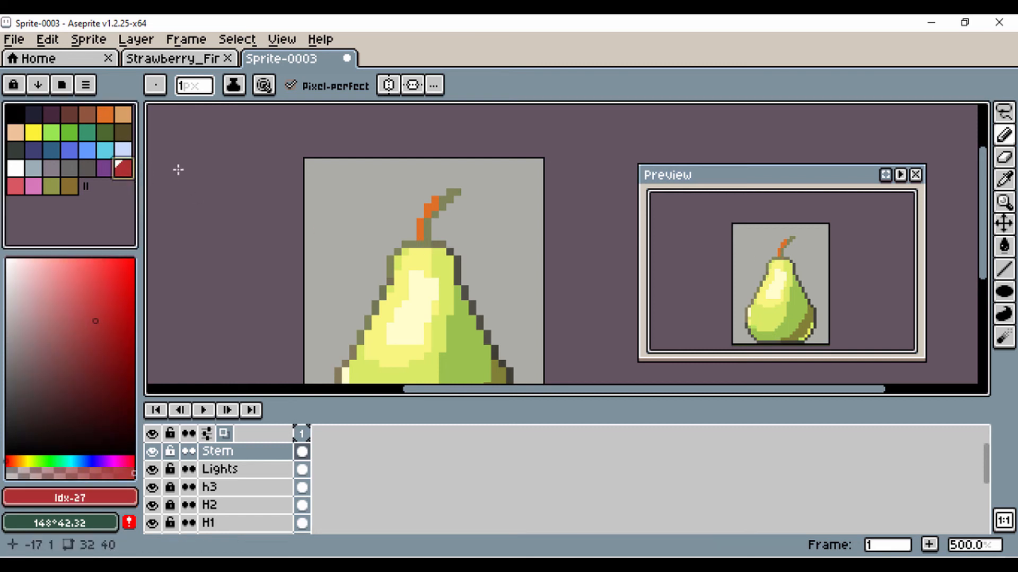
pyautogui.scroll(4, 429, 237)
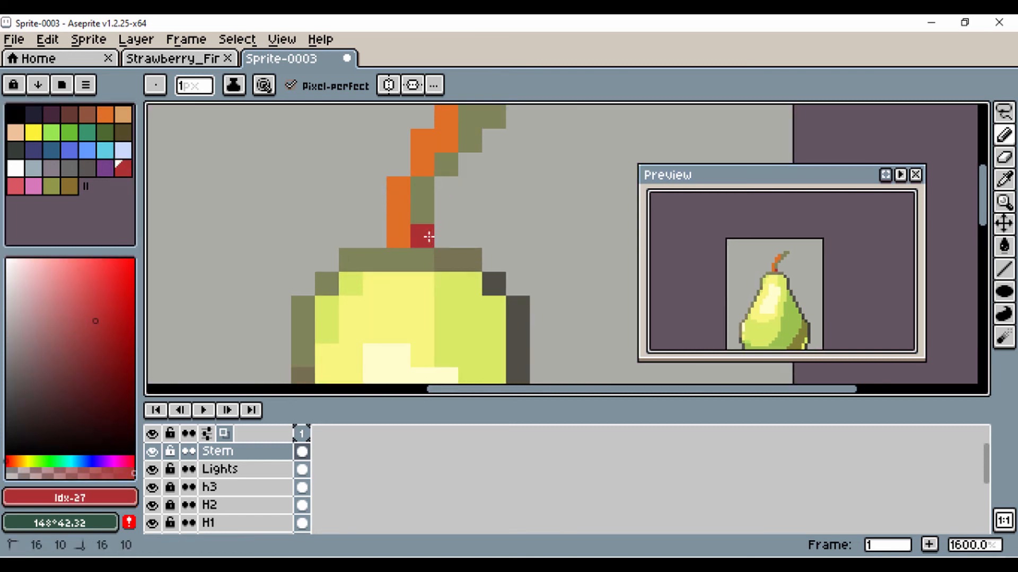
pyautogui.moveTo(424, 236)
pyautogui.mouseDown()
pyautogui.moveTo(418, 196)
pyautogui.moveTo(444, 169)
pyautogui.moveTo(450, 182)
pyautogui.moveTo(438, 200)
pyautogui.moveTo(447, 165)
pyautogui.moveTo(462, 150)
pyautogui.mouseUp()
pyautogui.scroll(-2, 444, 169)
pyautogui.click(460, 158)
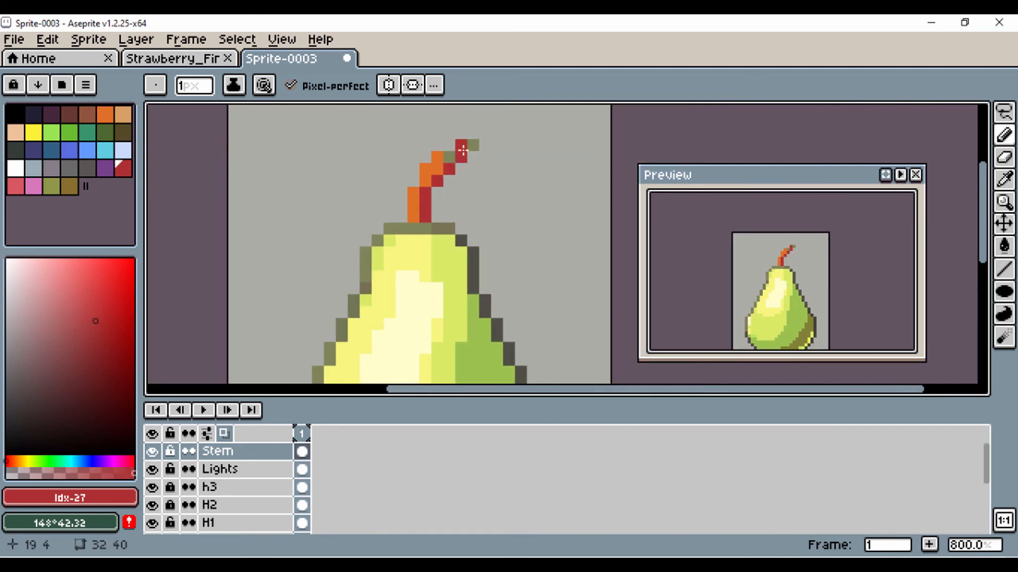
pyautogui.click(459, 146)
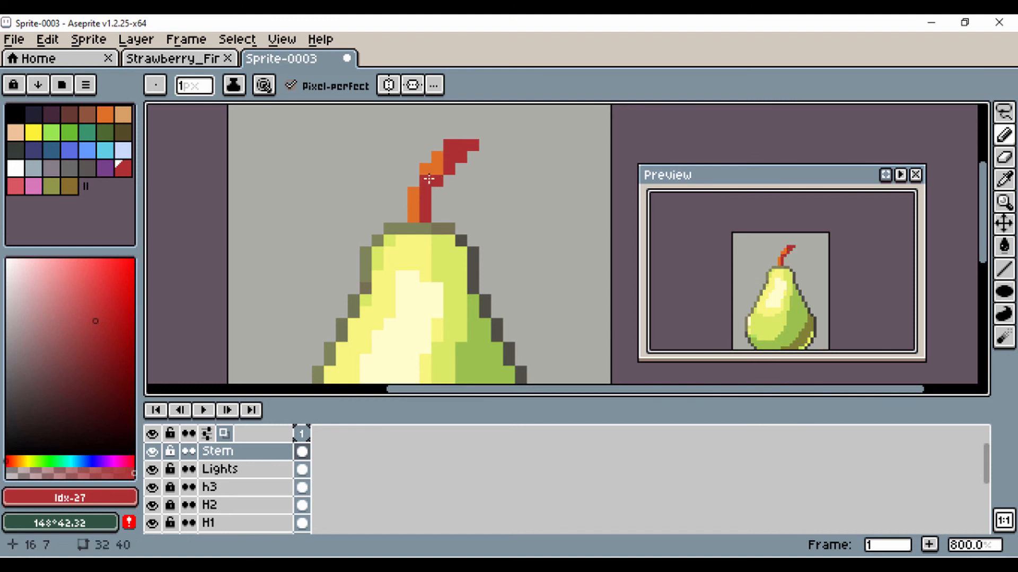
# Step: Sample the stem's orange, lighten it to hue 24°, saturation 55, value 96, and paint highlights on the stem's upper left edge
pyautogui.press('i')
pyautogui.click(432, 167)
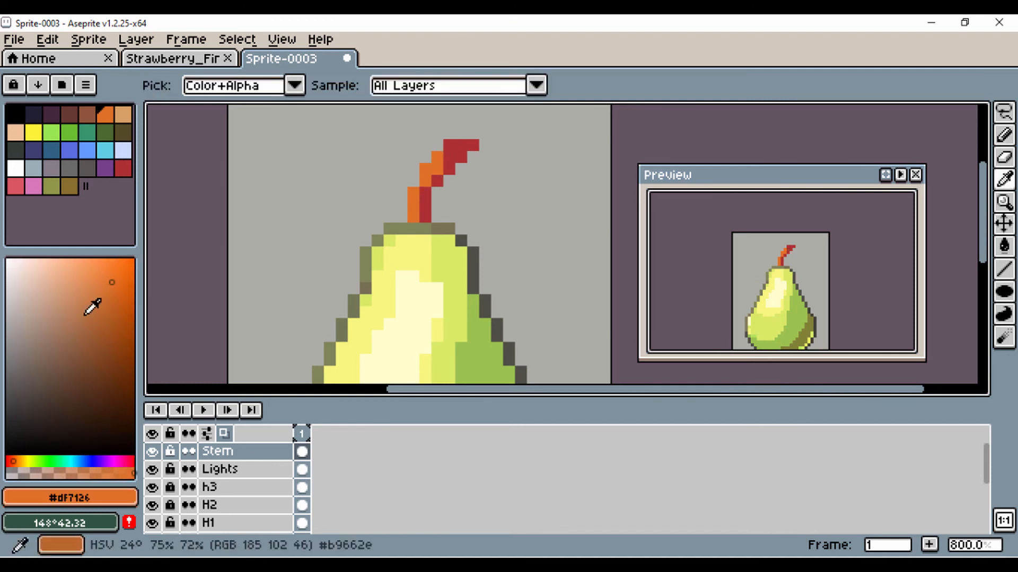
pyautogui.click(76, 265)
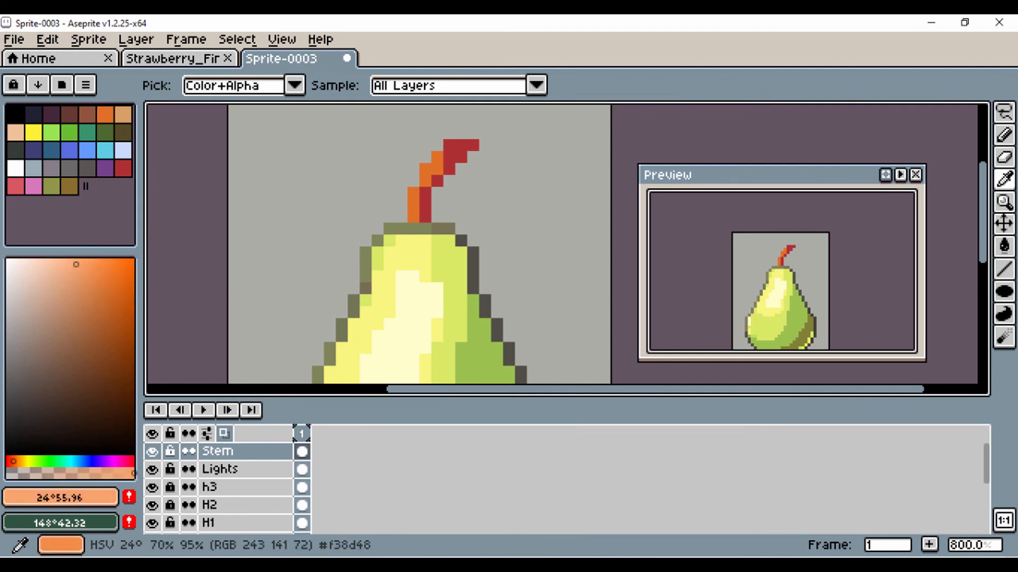
pyautogui.press('b')
pyautogui.click(432, 161)
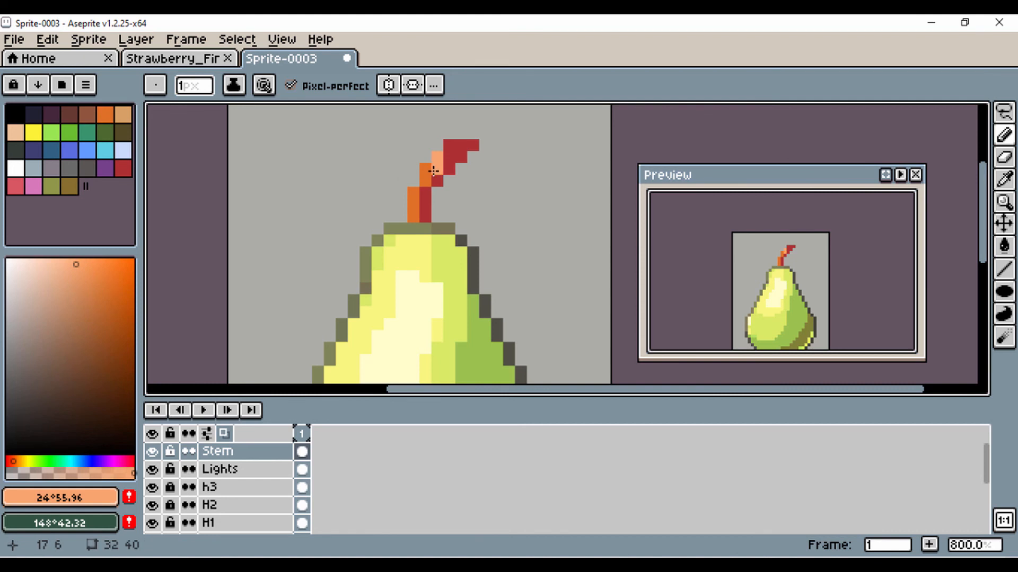
pyautogui.click(426, 169)
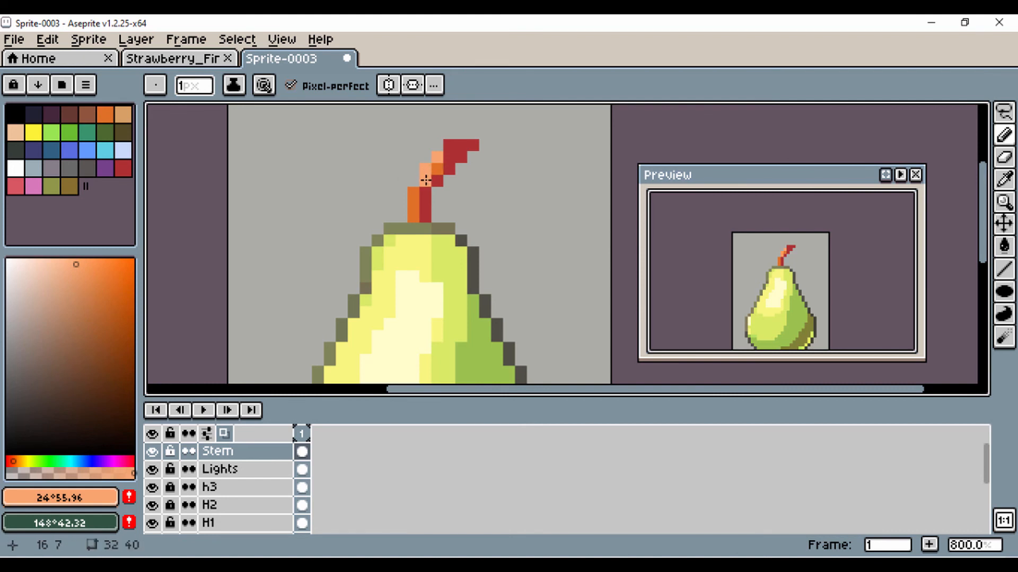
# Step: Paint the stem's lower left edge with the highlight colour shifted to hue 33°, and its base pixel with hue 46°
pyautogui.click(14, 460)
pyautogui.click(18, 459)
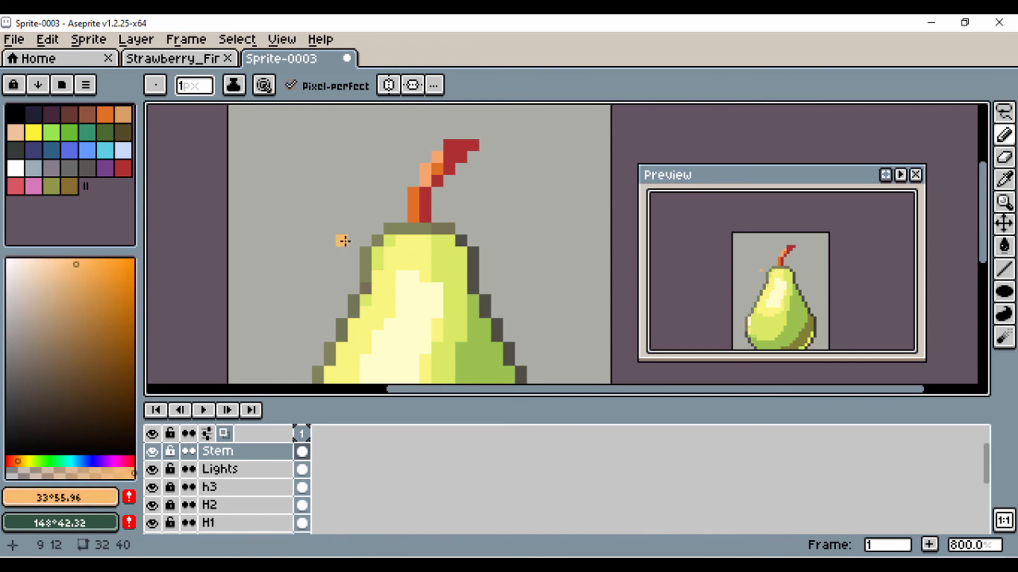
pyautogui.click(412, 204)
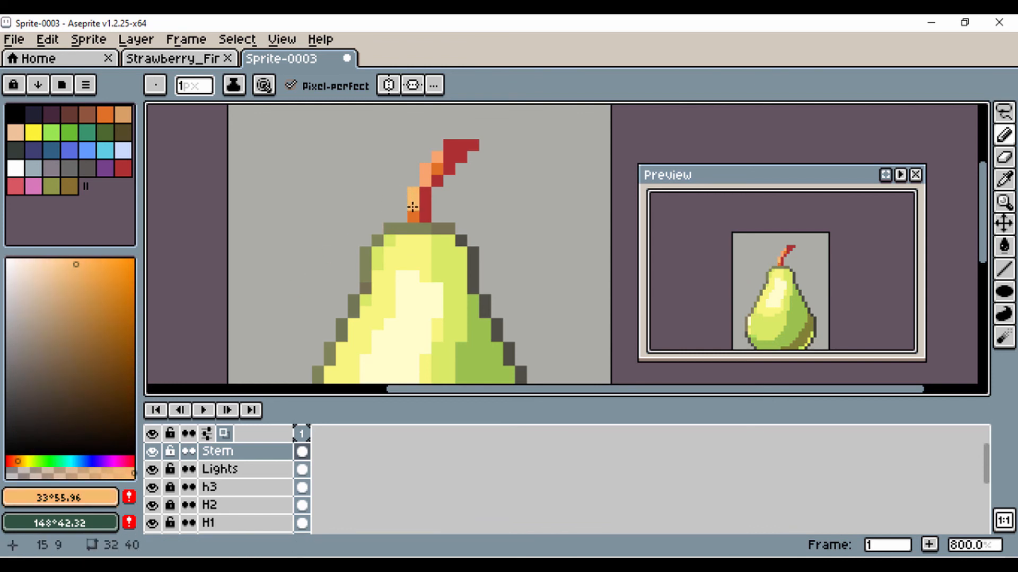
pyautogui.click(21, 459)
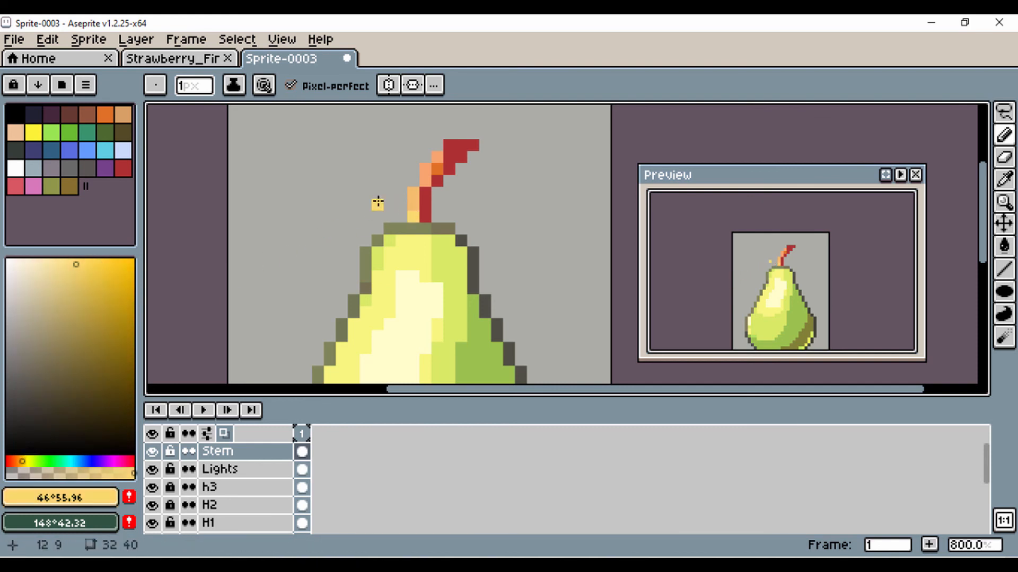
pyautogui.scroll(-1, 345, 181)
pyautogui.scroll(-3, 344, 180)
pyautogui.scroll(3, 374, 182)
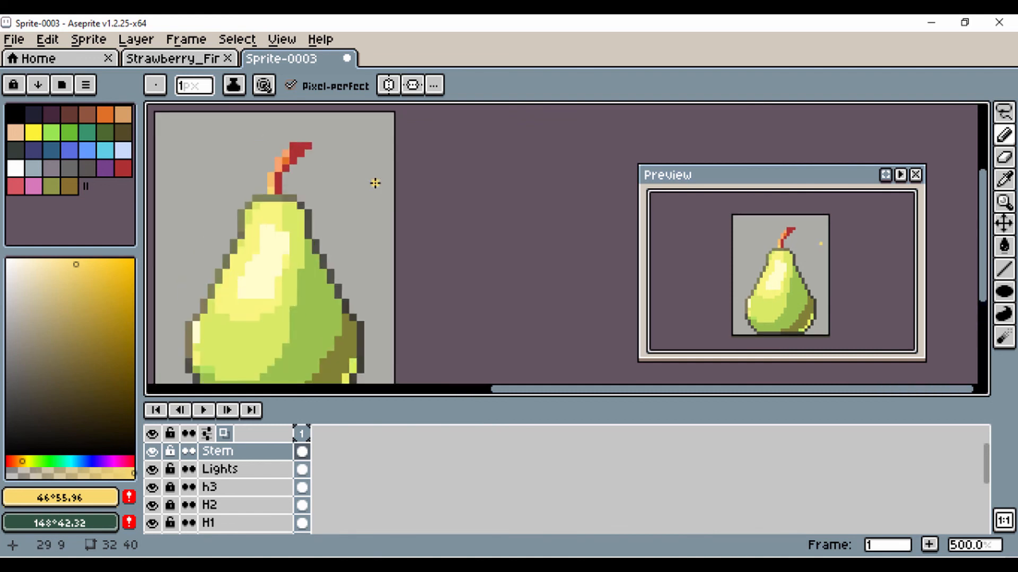
# Step: Sample #f7bc6f from the stem, shift it to hue 38°, and repaint the base pixel and the left-edge pixels around the bend
pyautogui.scroll(6, 279, 183)
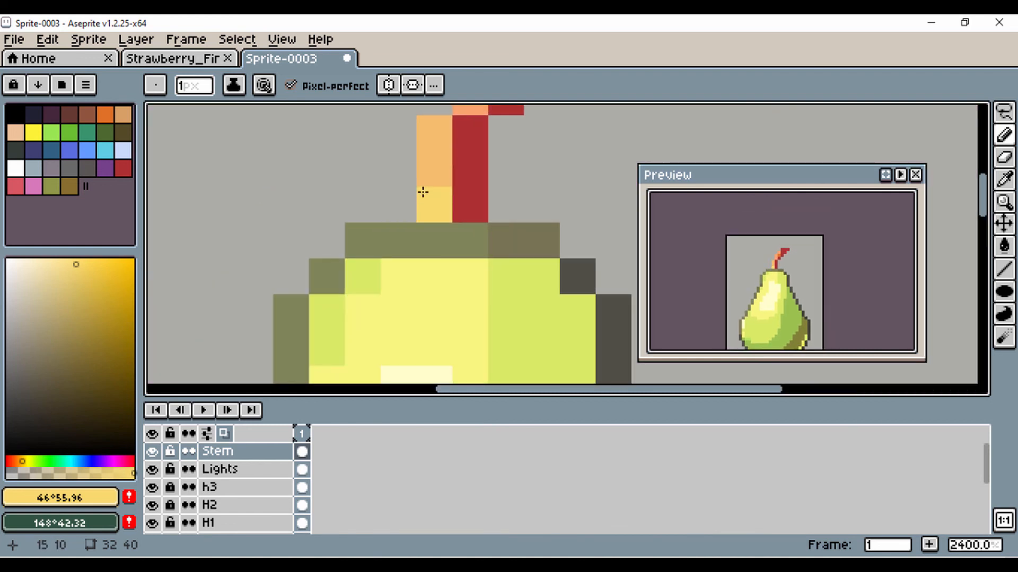
pyautogui.press('i')
pyautogui.click(438, 162)
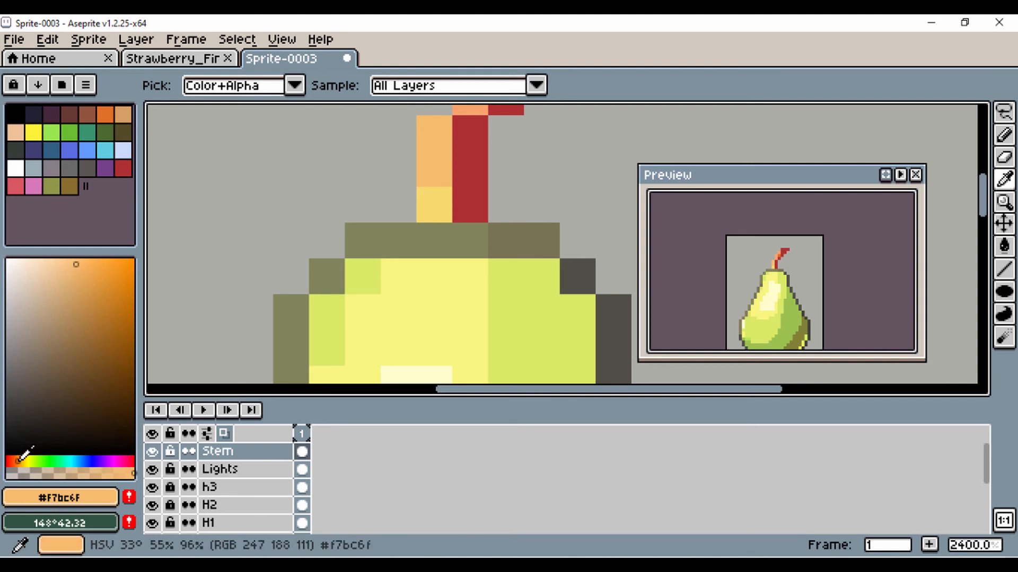
pyautogui.press('b')
pyautogui.click(424, 212)
pyautogui.scroll(1, 332, 184)
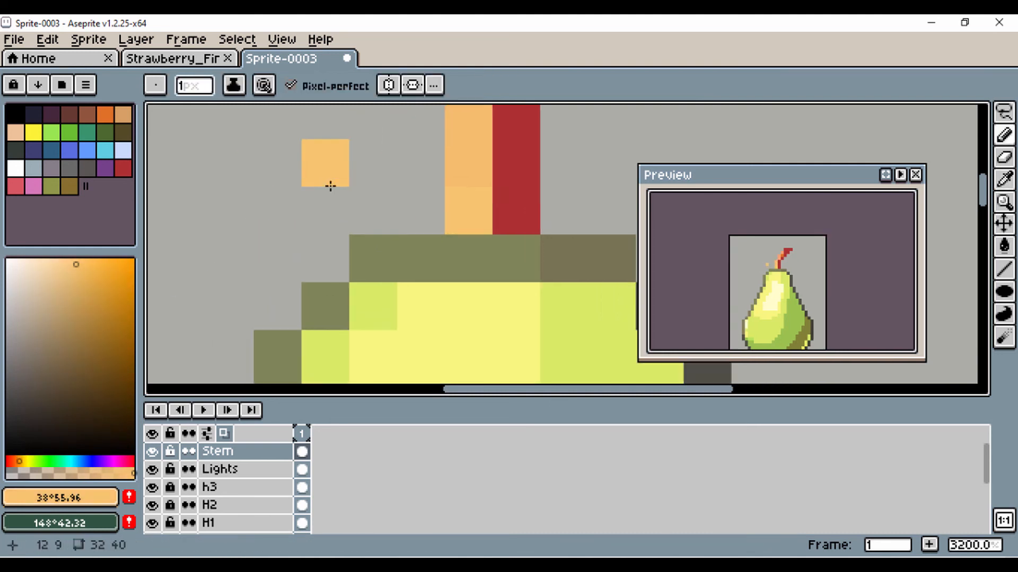
pyautogui.moveTo(317, 233); pyautogui.dragTo(237, 365)
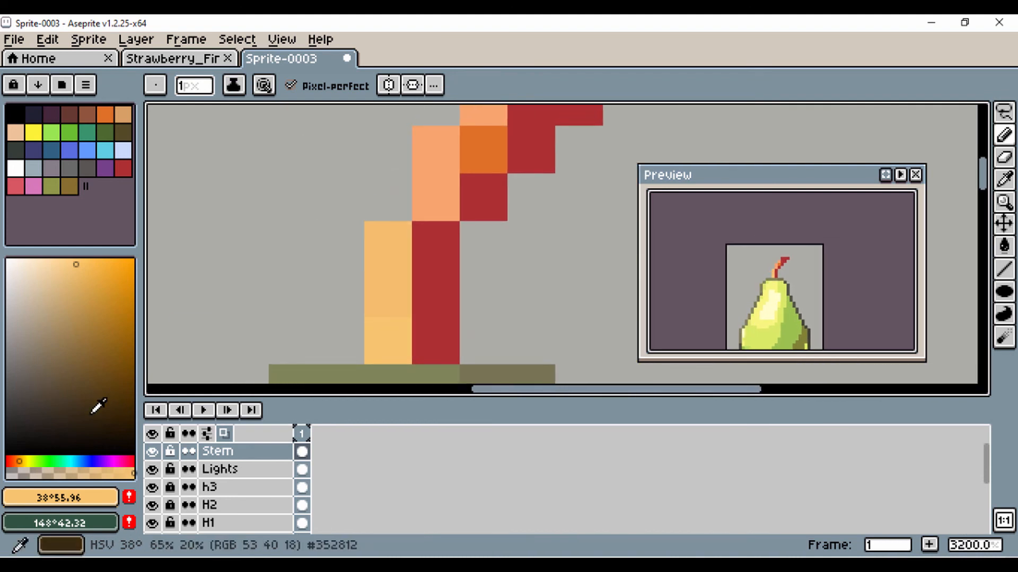
pyautogui.click(393, 246)
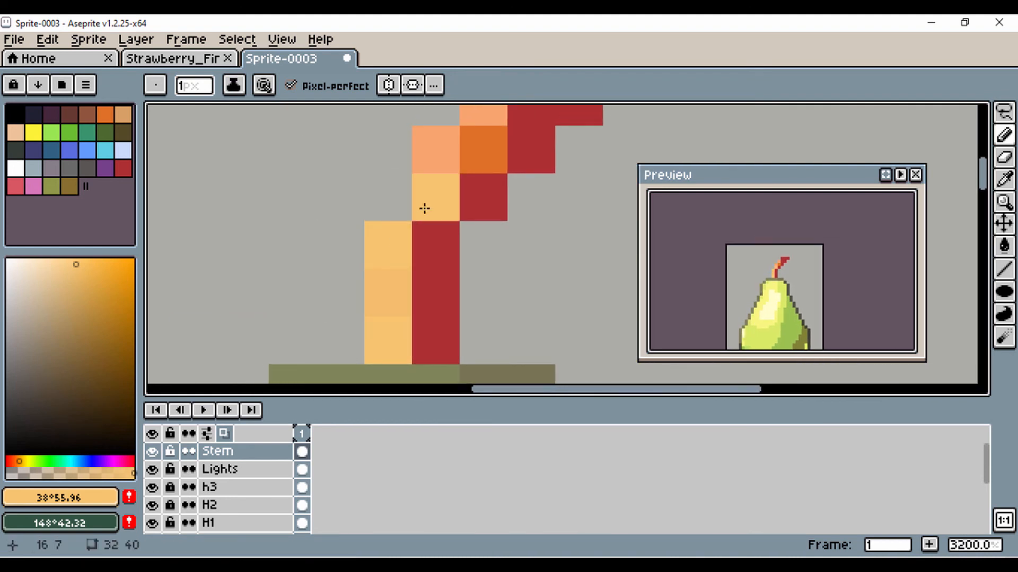
# Step: Sample the stem's #f7a66f highlight colour and extend the highlight along the stem's upper edge toward the tip
pyautogui.scroll(-3, 297, 249)
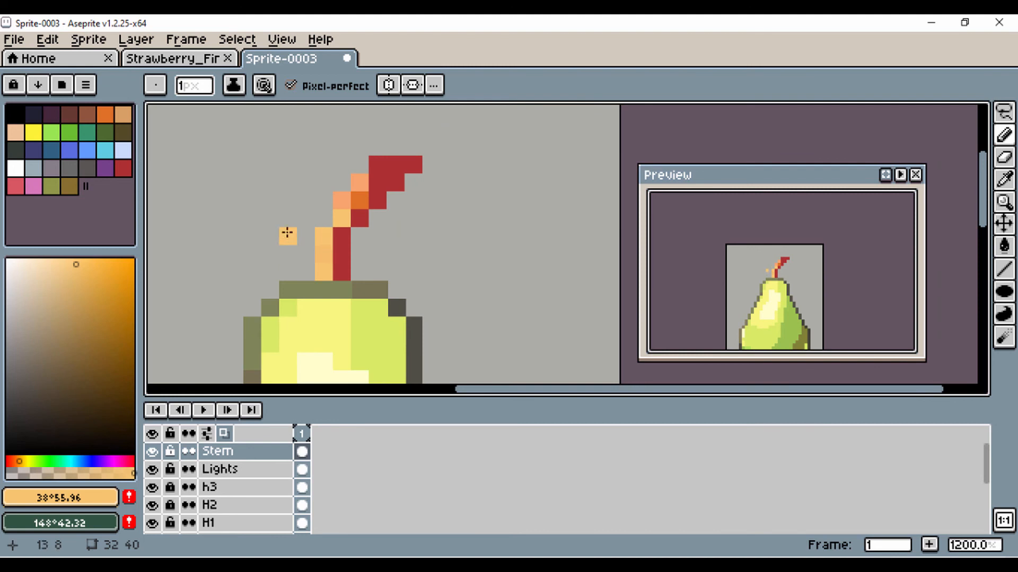
pyautogui.scroll(-2, 426, 235)
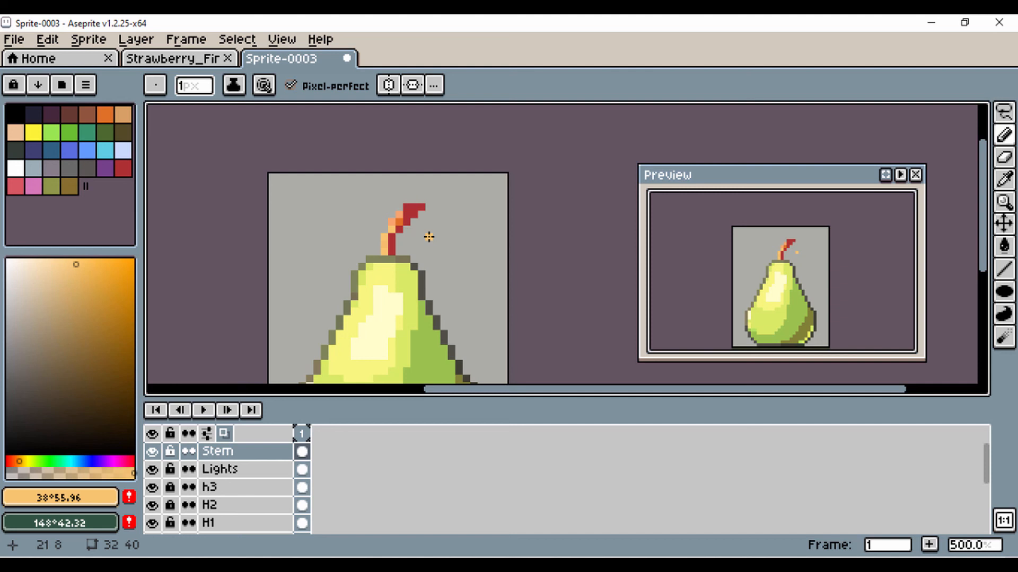
pyautogui.press('i')
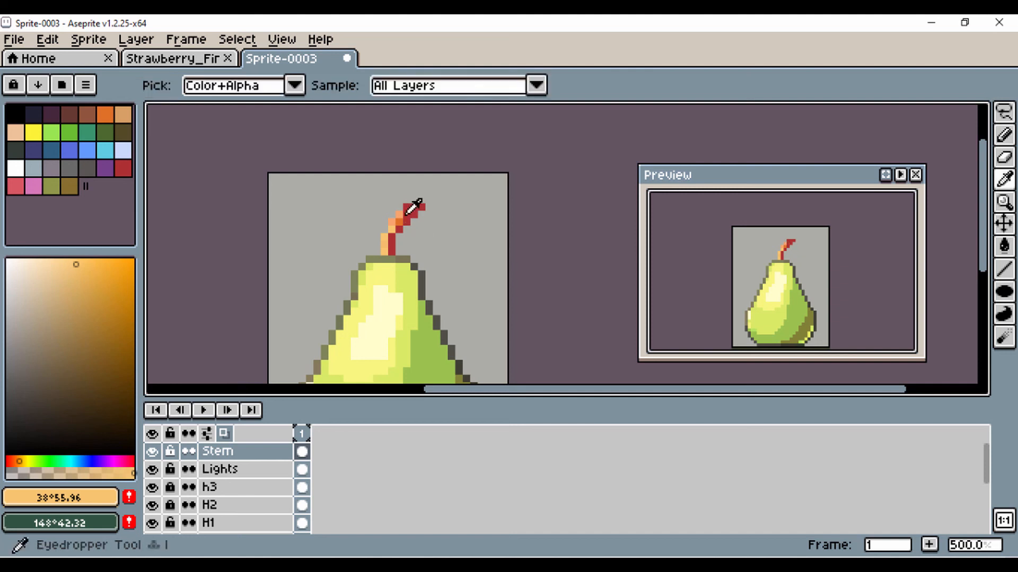
pyautogui.click(400, 214)
pyautogui.press('b')
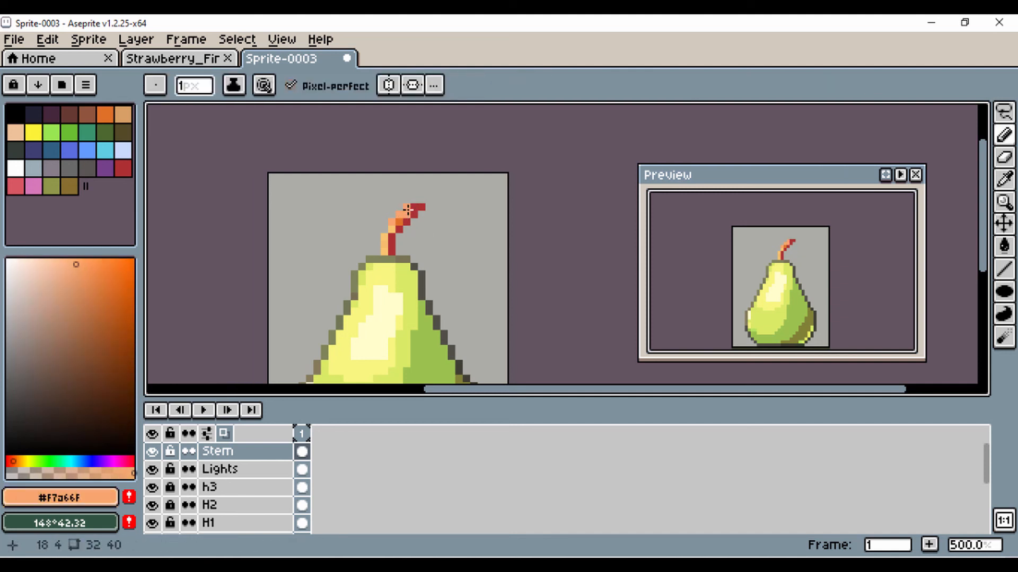
pyautogui.moveTo(407, 210); pyautogui.dragTo(411, 209)
pyautogui.scroll(-2, 459, 259)
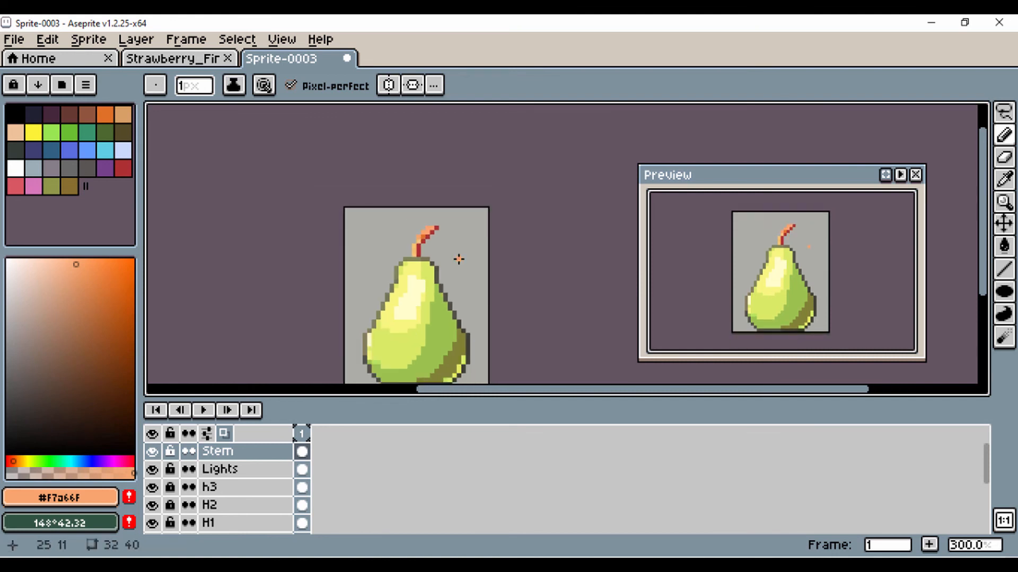
pyautogui.scroll(-1, 454, 291)
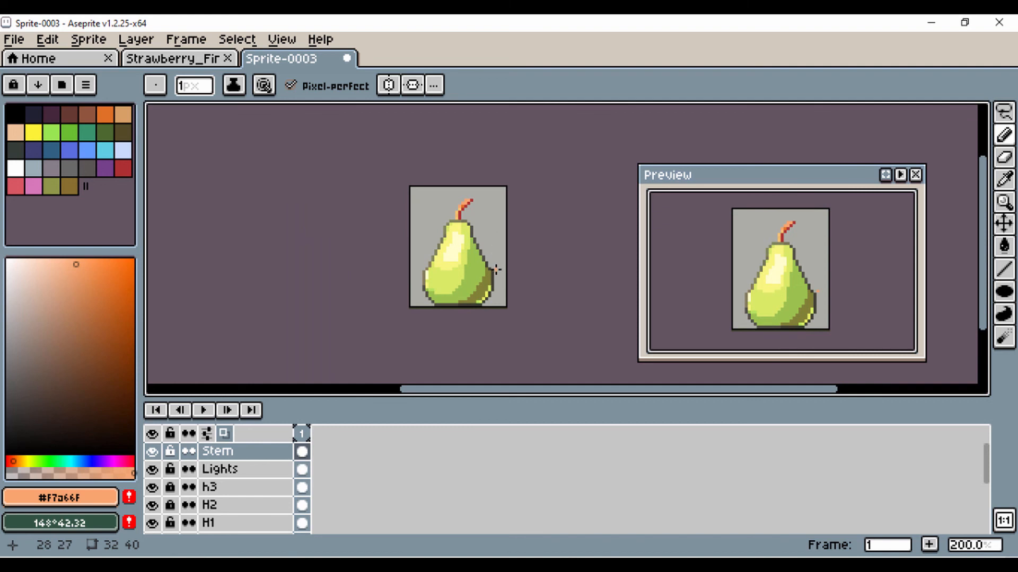
# Step: Enlarge the timeline area so more layers fit in view
pyautogui.scroll(3, 496, 269)
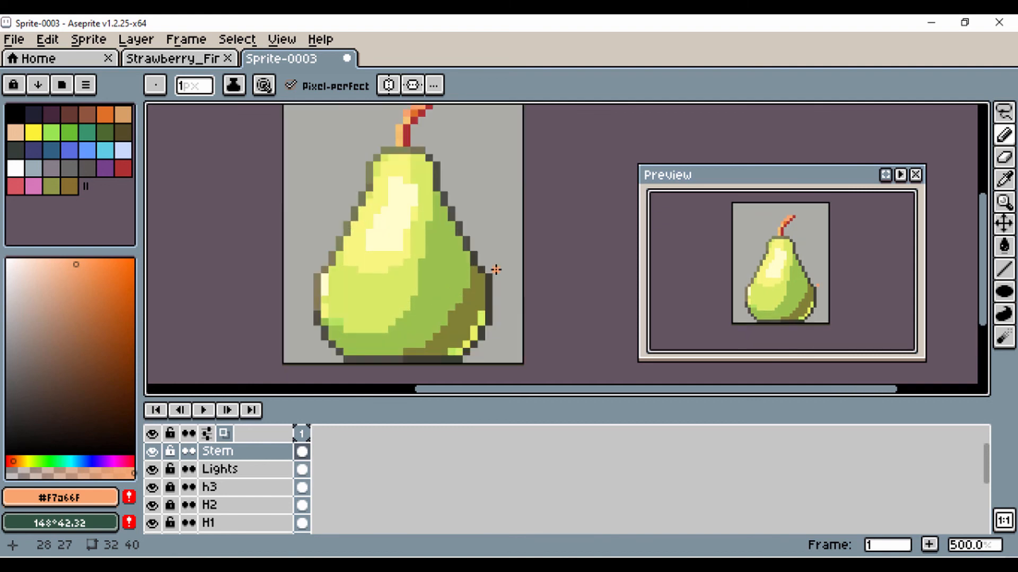
pyautogui.moveTo(485, 289); pyautogui.dragTo(518, 246)
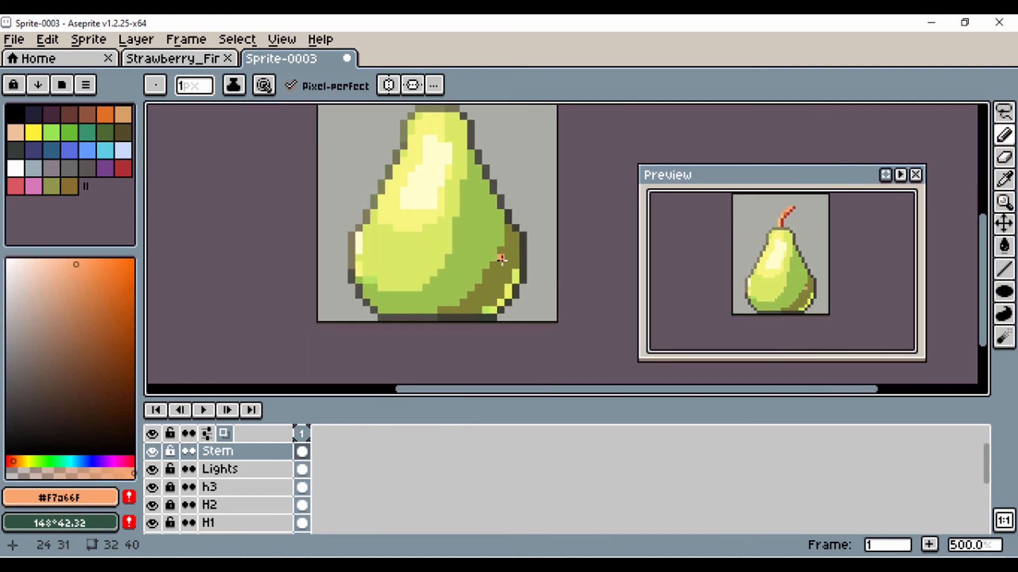
pyautogui.scroll(-2, 501, 259)
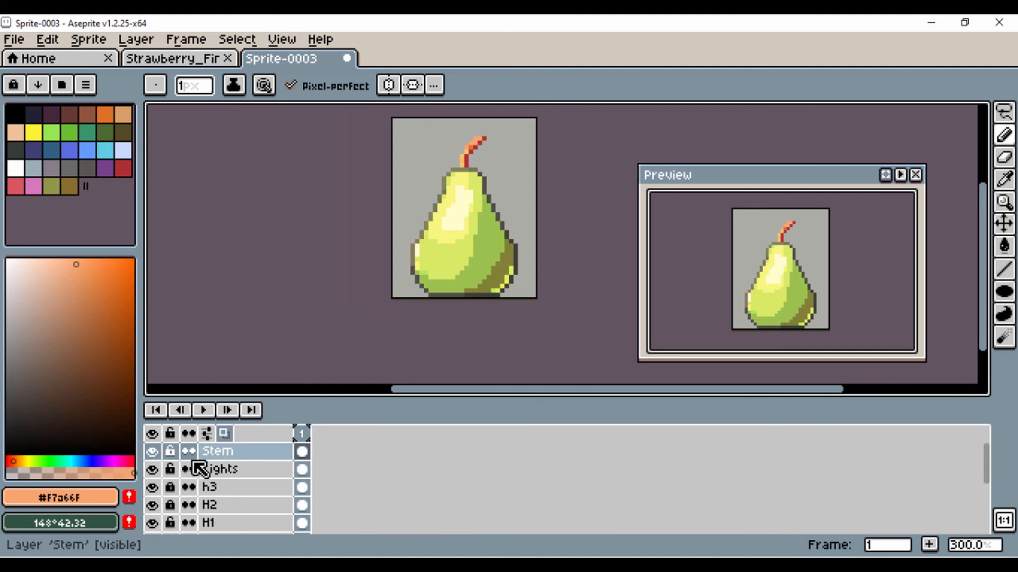
pyautogui.moveTo(390, 402); pyautogui.dragTo(385, 367)
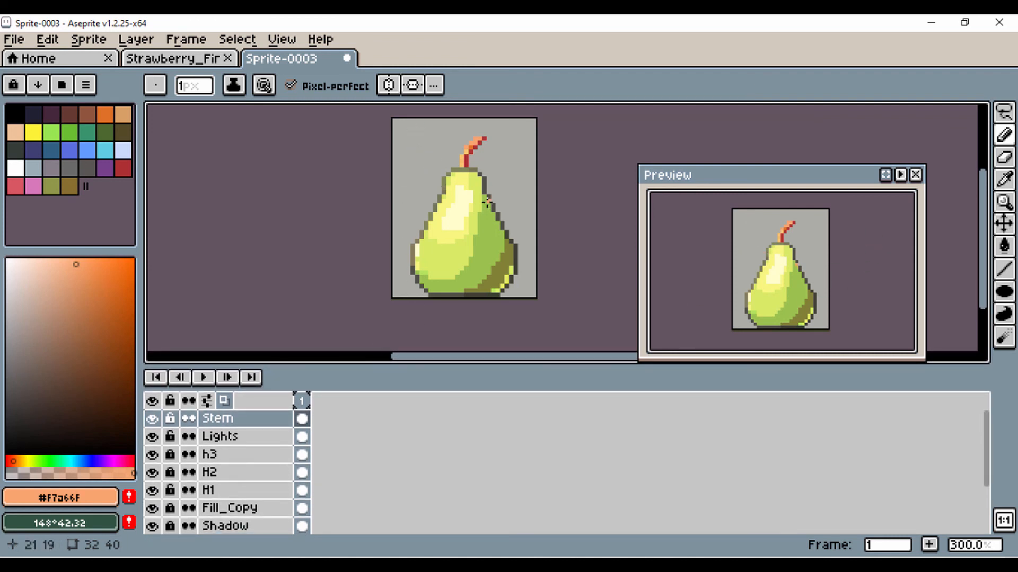
# Step: Select the layers from Outline up to Stem and try to move the whole pear with the Move tool
pyautogui.scroll(-2, 240, 450)
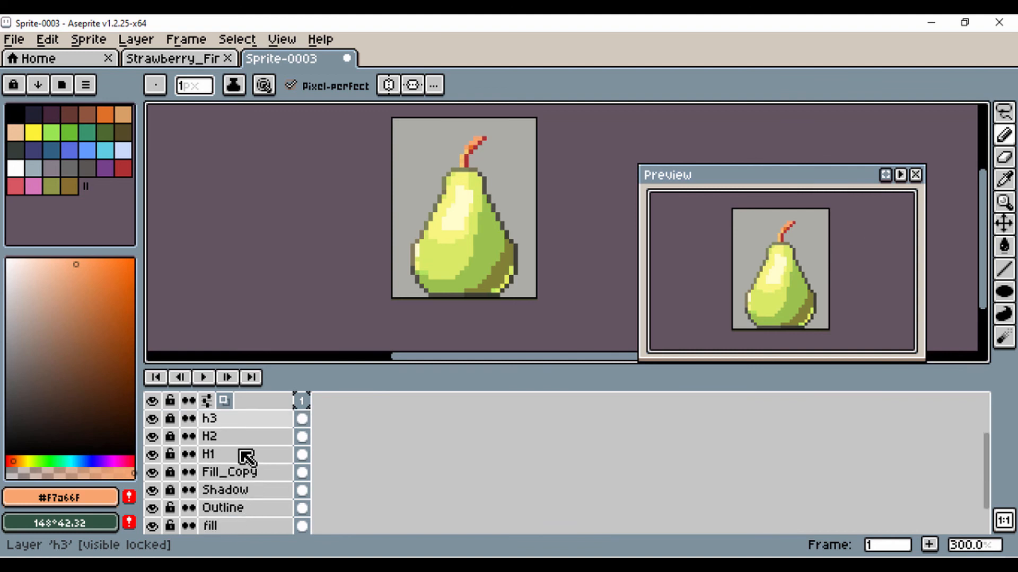
pyautogui.click(233, 477)
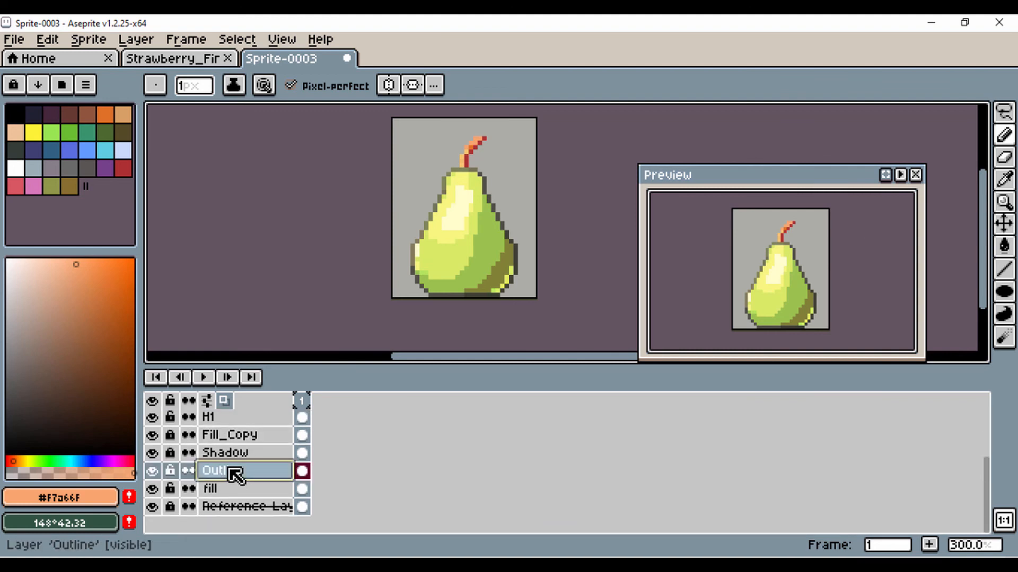
pyautogui.keyDown('shift'); pyautogui.click(227, 453); pyautogui.keyUp('shift')
pyautogui.keyDown('shift'); pyautogui.click(227, 436); pyautogui.keyUp('shift')
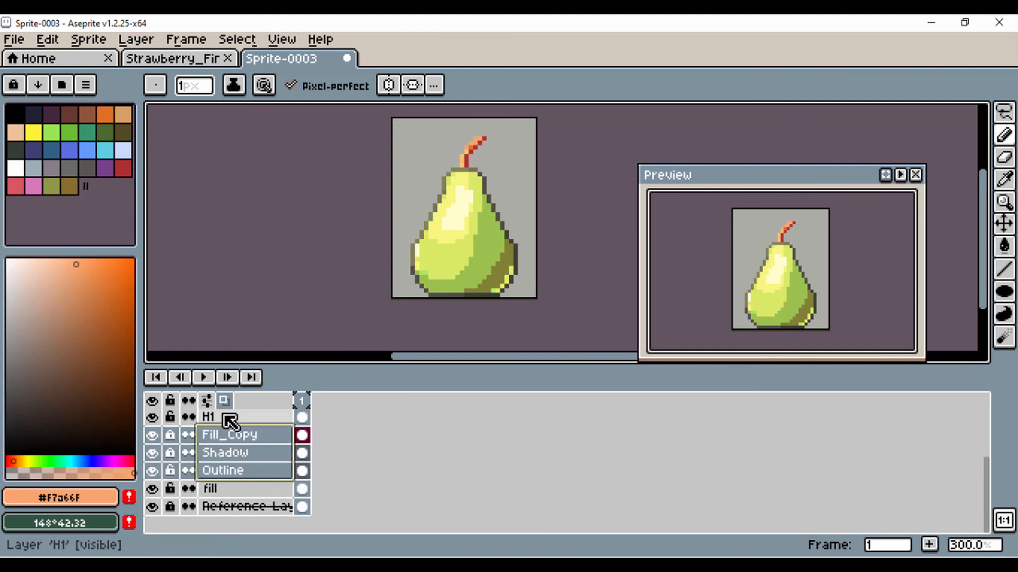
pyautogui.scroll(1, 245, 453)
pyautogui.keyDown('shift'); pyautogui.click(238, 454); pyautogui.keyUp('shift')
pyautogui.keyDown('shift'); pyautogui.click(224, 438); pyautogui.keyUp('shift')
pyautogui.keyDown('shift'); pyautogui.click(227, 419); pyautogui.keyUp('shift')
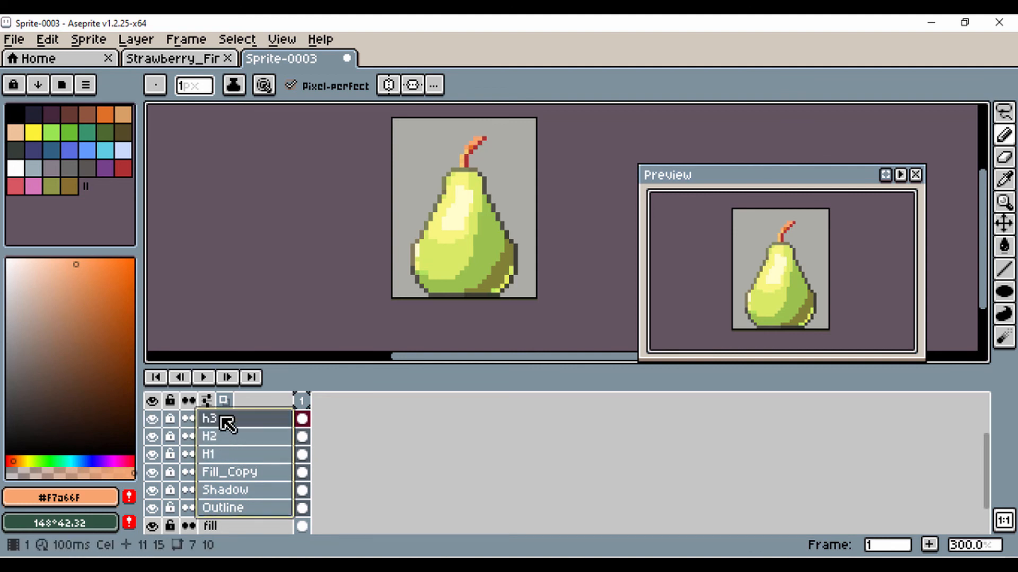
pyautogui.scroll(1, 229, 469)
pyautogui.keyDown('shift'); pyautogui.click(228, 437); pyautogui.keyUp('shift')
pyautogui.keyDown('shift'); pyautogui.click(226, 418); pyautogui.keyUp('shift')
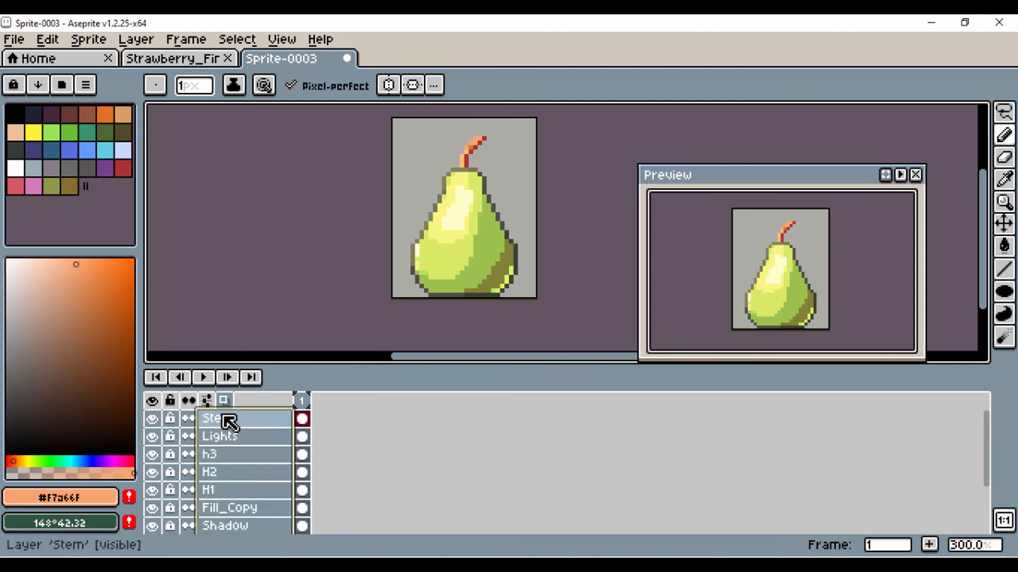
pyautogui.scroll(-2, 231, 467)
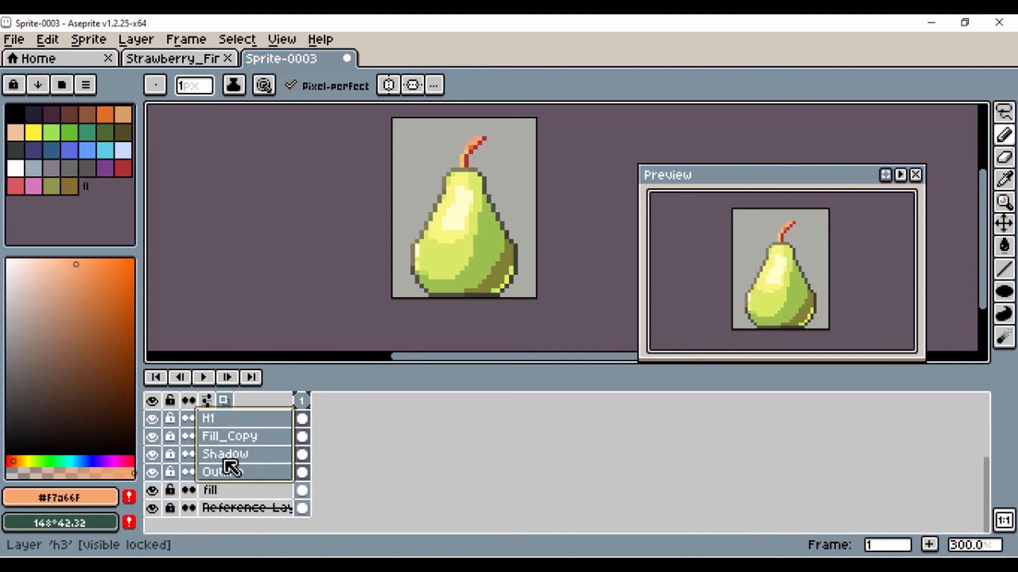
pyautogui.scroll(1, 228, 469)
pyautogui.click(1004, 225)
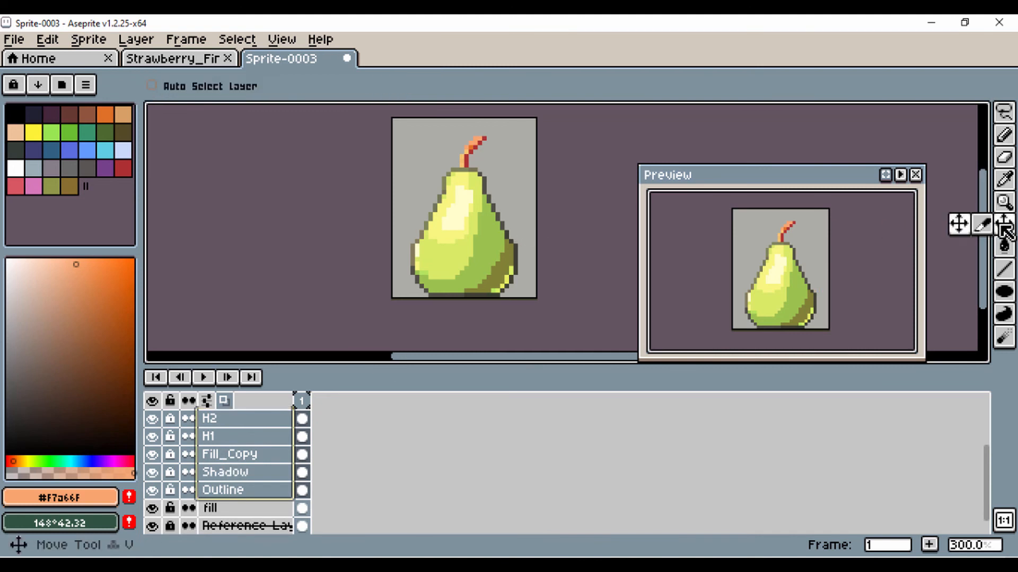
pyautogui.moveTo(472, 222)
pyautogui.mouseDown()
pyautogui.moveTo(472, 198)
pyautogui.moveTo(472, 220)
pyautogui.mouseUp()
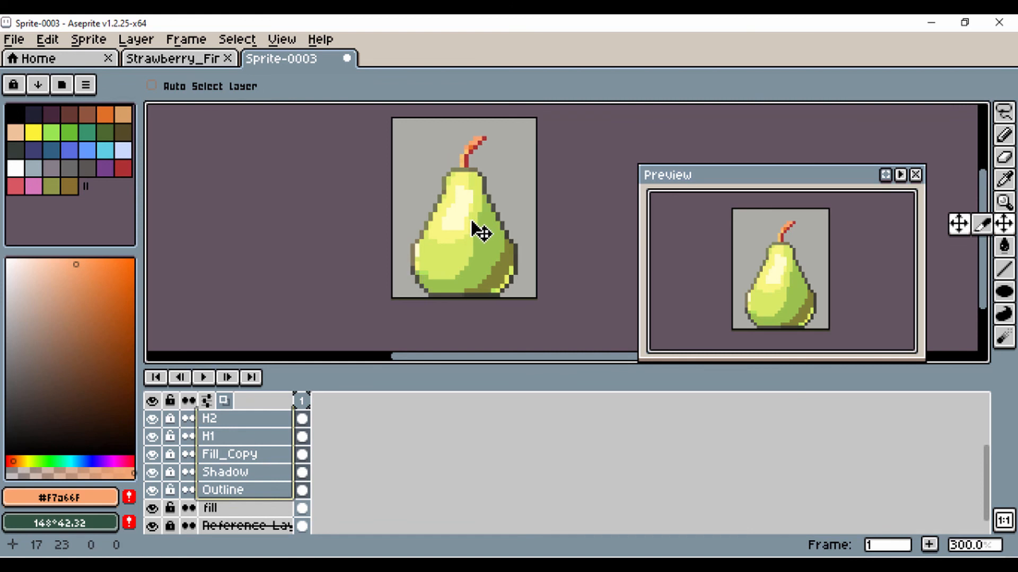
# Step: Add the fill layer to the layer selection and try to move the pear again
pyautogui.keyDown('shift'); pyautogui.click(233, 515); pyautogui.keyUp('shift')
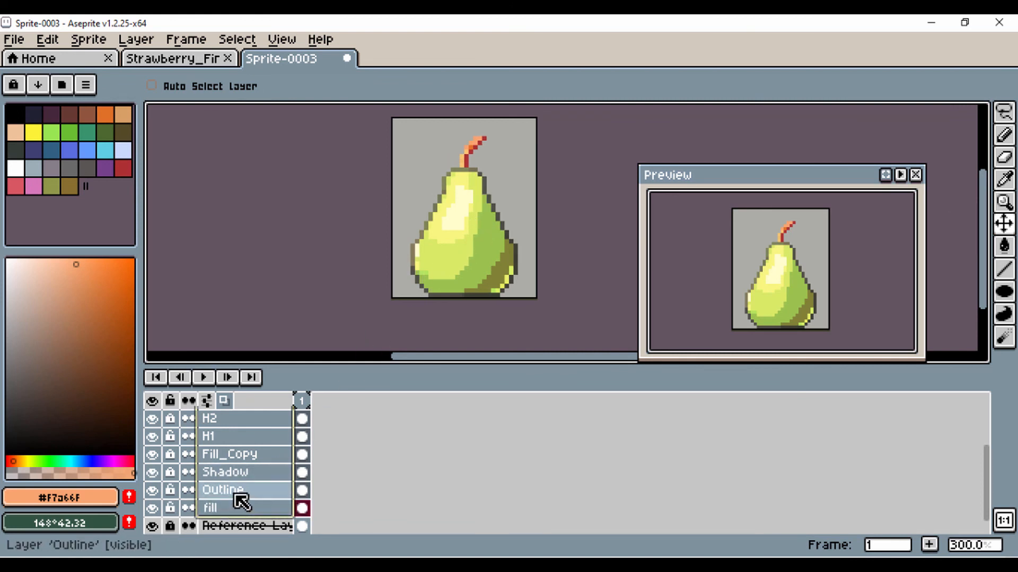
pyautogui.scroll(-1, 239, 500)
pyautogui.scroll(4, 239, 500)
pyautogui.scroll(-3, 238, 500)
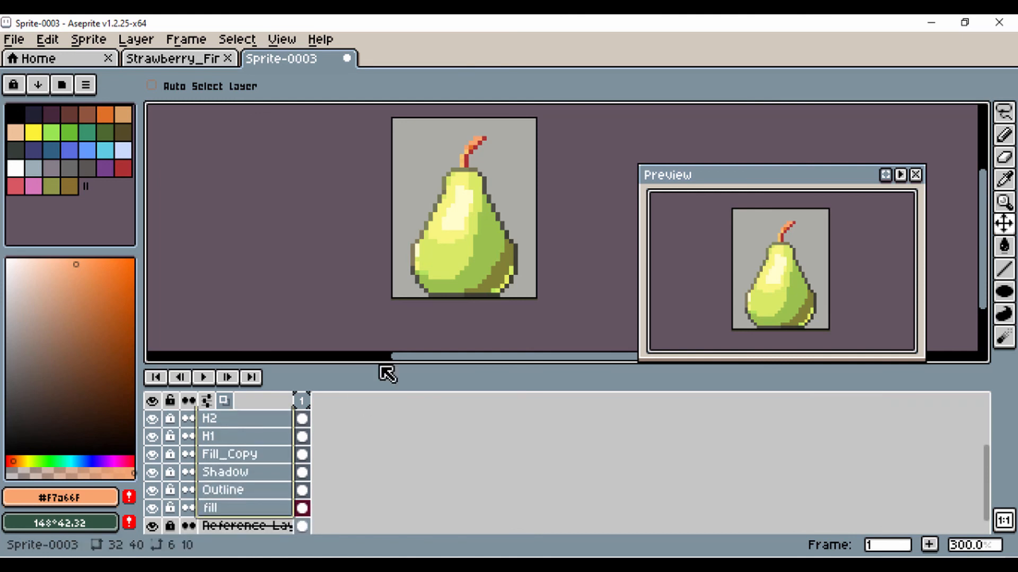
pyautogui.moveTo(462, 258)
pyautogui.mouseDown()
pyautogui.moveTo(461, 186)
pyautogui.moveTo(465, 254)
pyautogui.mouseUp()
pyautogui.scroll(-1, 256, 487)
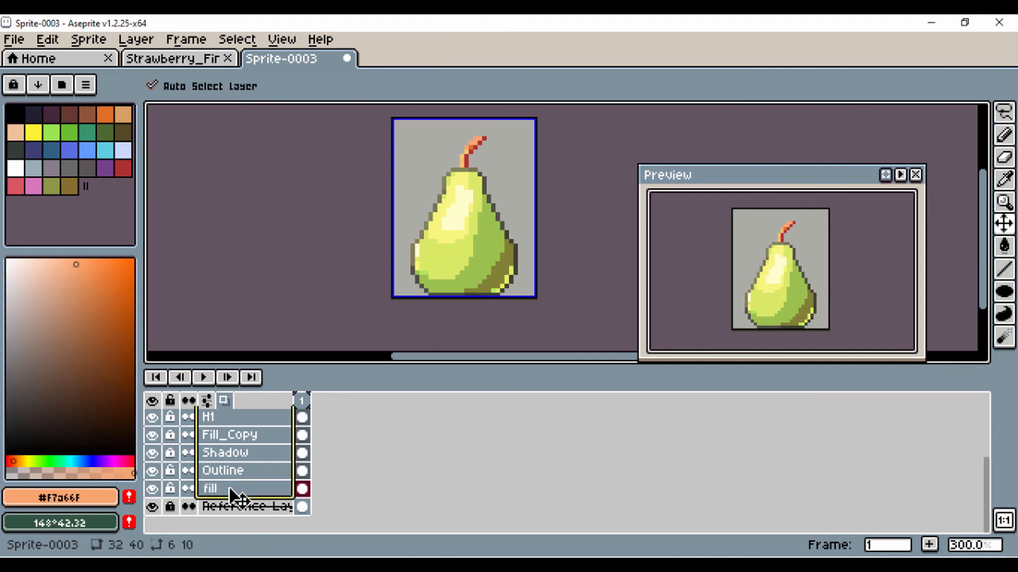
# Step: Hide the fill layer and Reference Layer 1, keeping the Outline layer visible and active
pyautogui.click(234, 494)
pyautogui.click(202, 471)
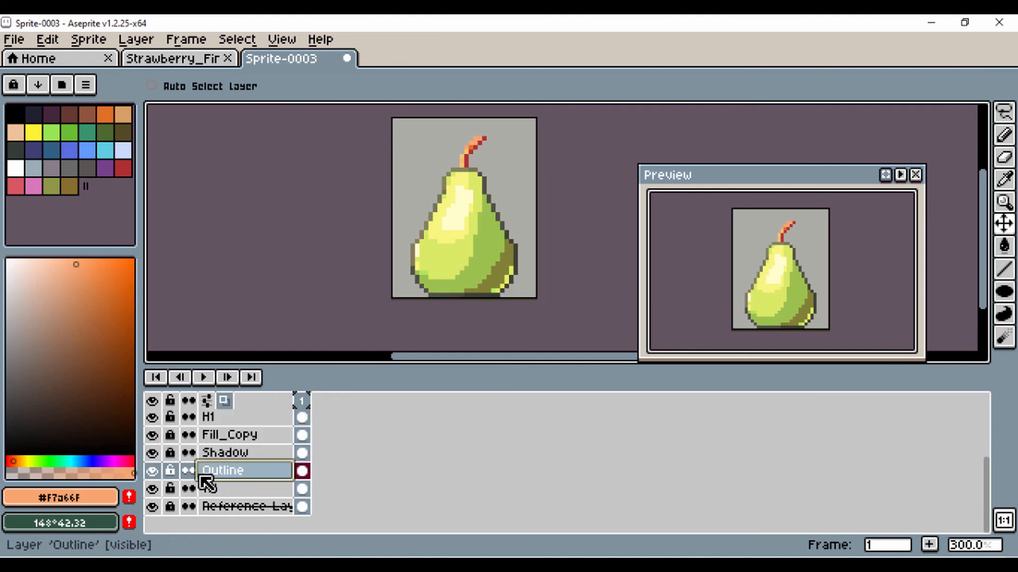
pyautogui.click(153, 471)
pyautogui.click(153, 471)
pyautogui.click(153, 488)
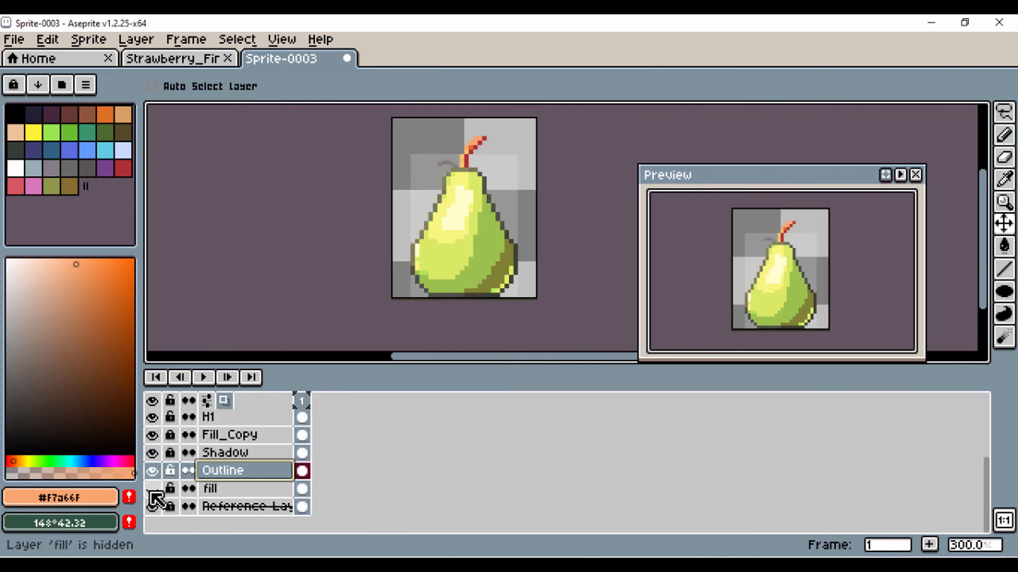
pyautogui.click(152, 506)
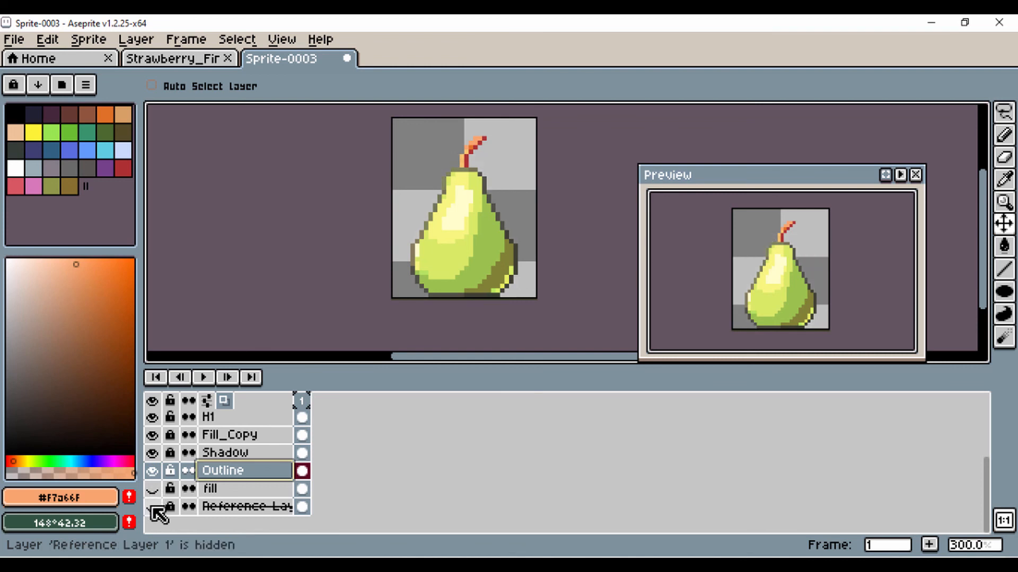
pyautogui.click(154, 472)
pyautogui.click(153, 470)
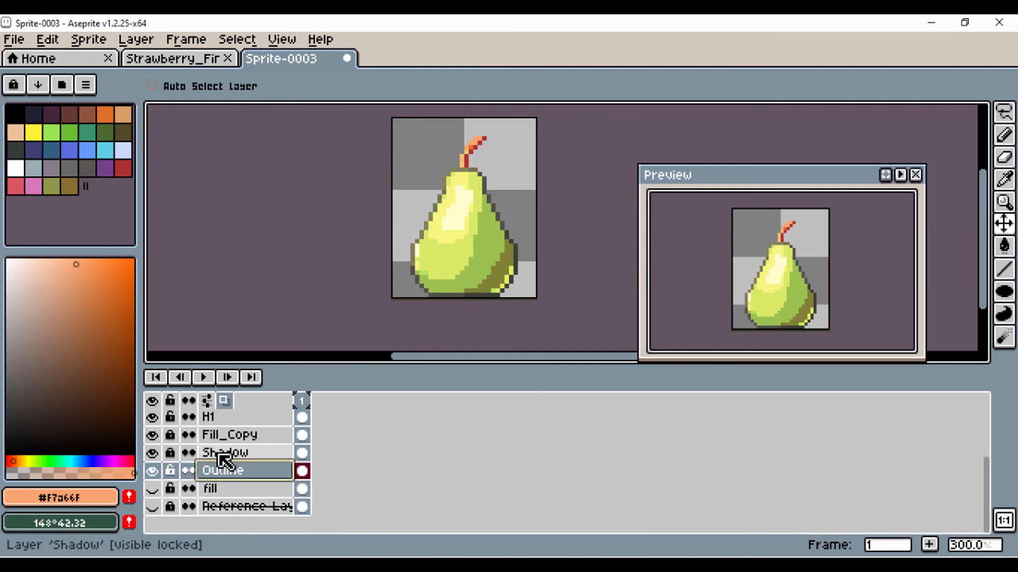
# Step: Select all layers from Outline up to Stem and move the whole pear up 3 pixels
pyautogui.moveTo(222, 462); pyautogui.dragTo(220, 419)
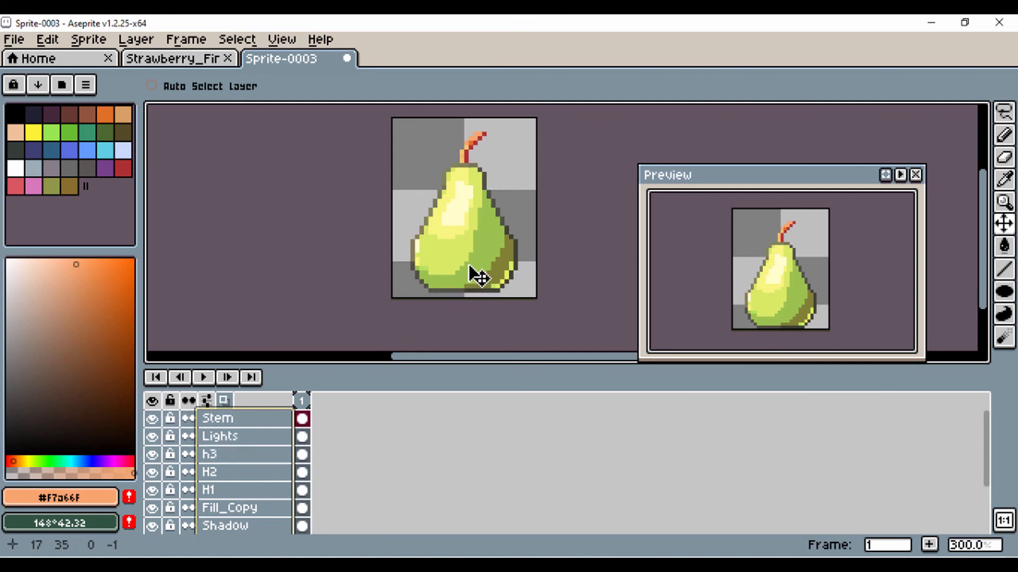
pyautogui.moveTo(472, 272); pyautogui.dragTo(477, 274)
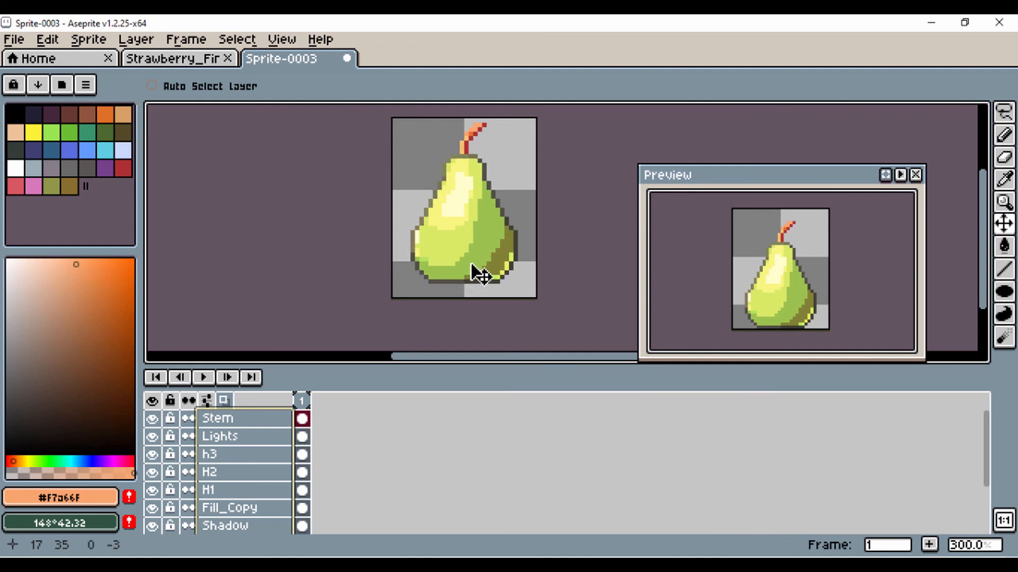
pyautogui.moveTo(473, 264); pyautogui.dragTo(470, 272)
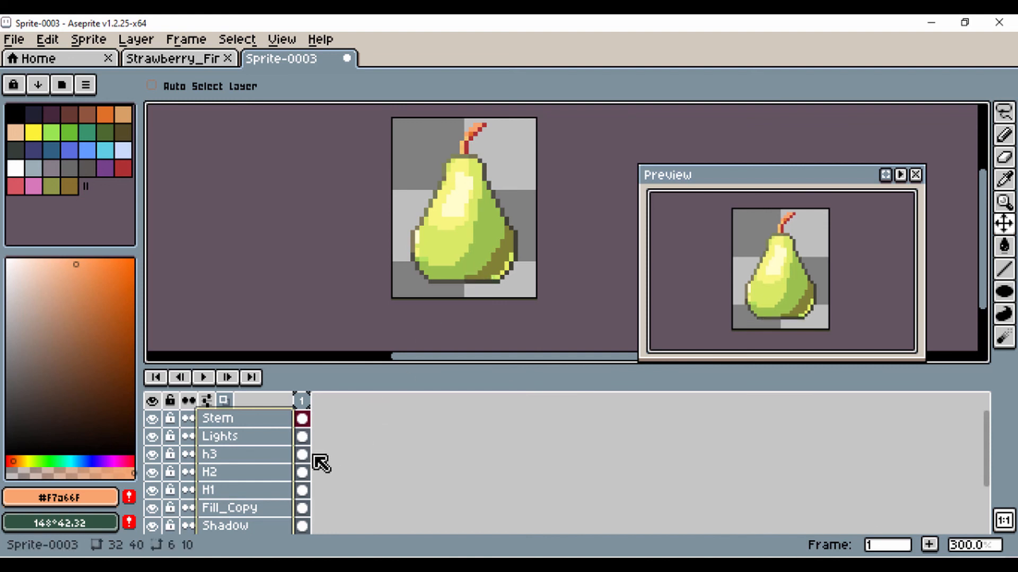
# Step: Show the fill layer again and leave Reference Layer 1 hidden
pyautogui.scroll(-3, 347, 467)
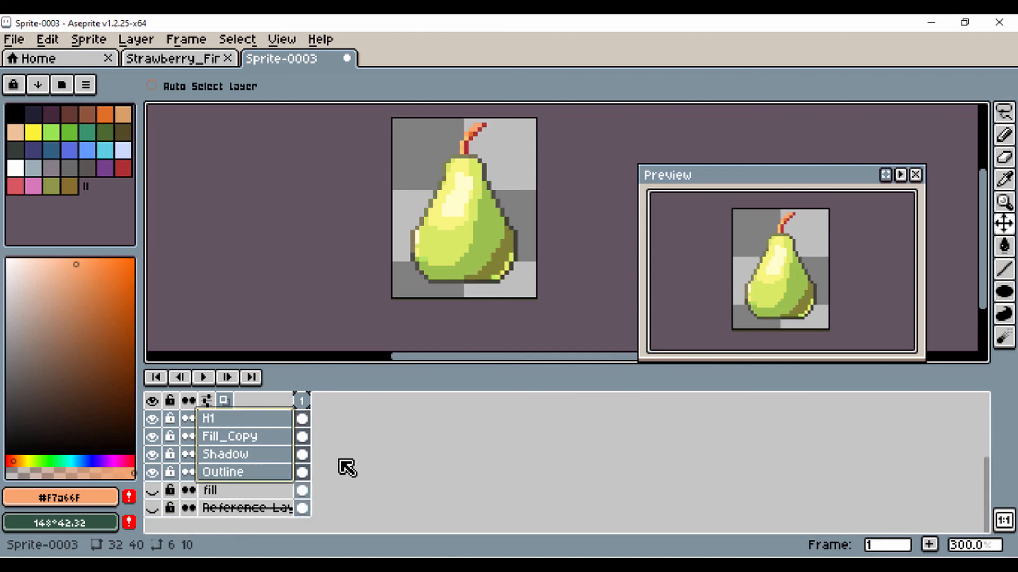
pyautogui.click(153, 490)
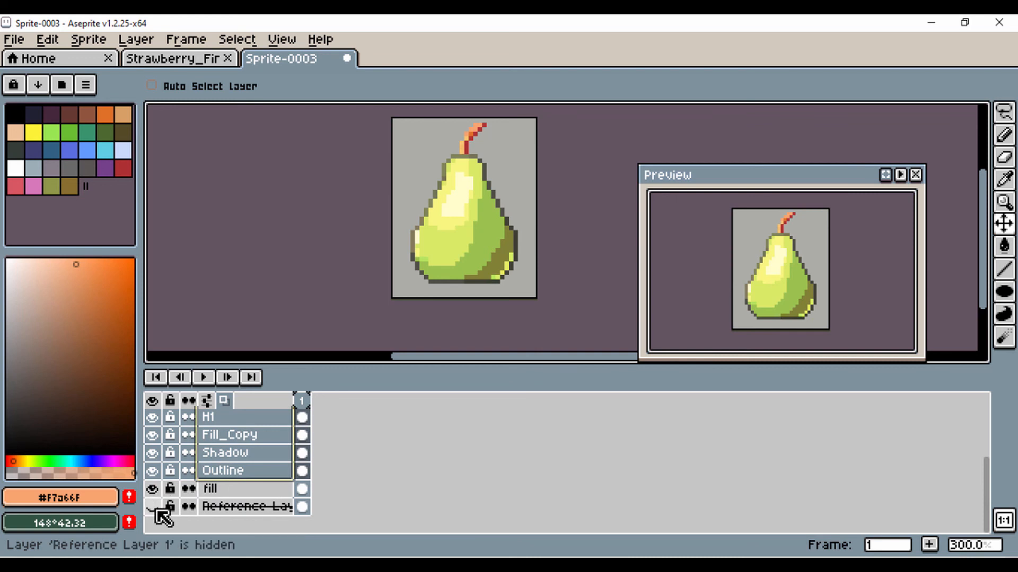
pyautogui.click(156, 507)
pyautogui.click(155, 509)
# Step: Create a new layer directly above the fill layer and name it Bottom_Shadow
pyautogui.click(238, 491)
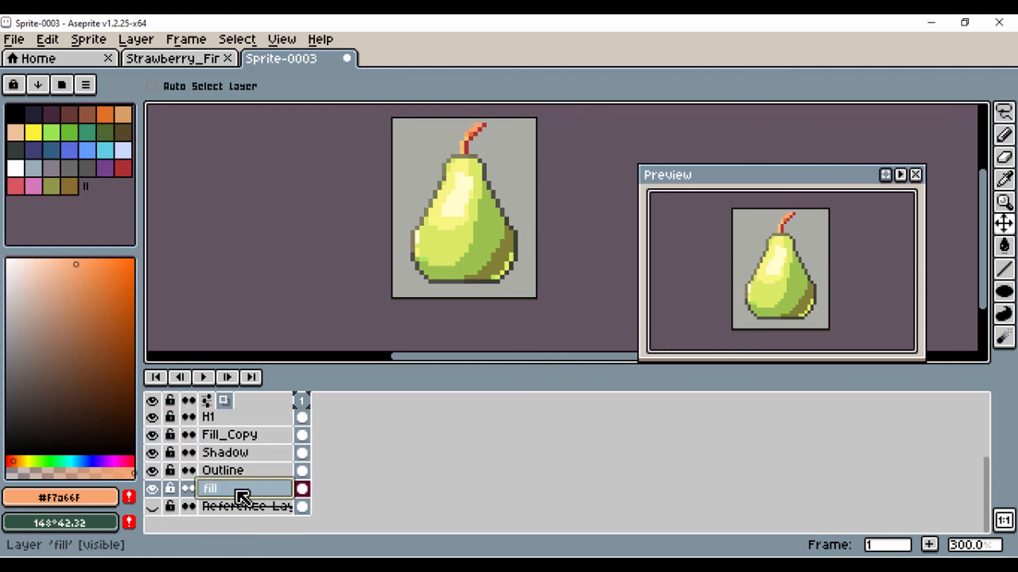
pyautogui.hotkey('shift', 'n')
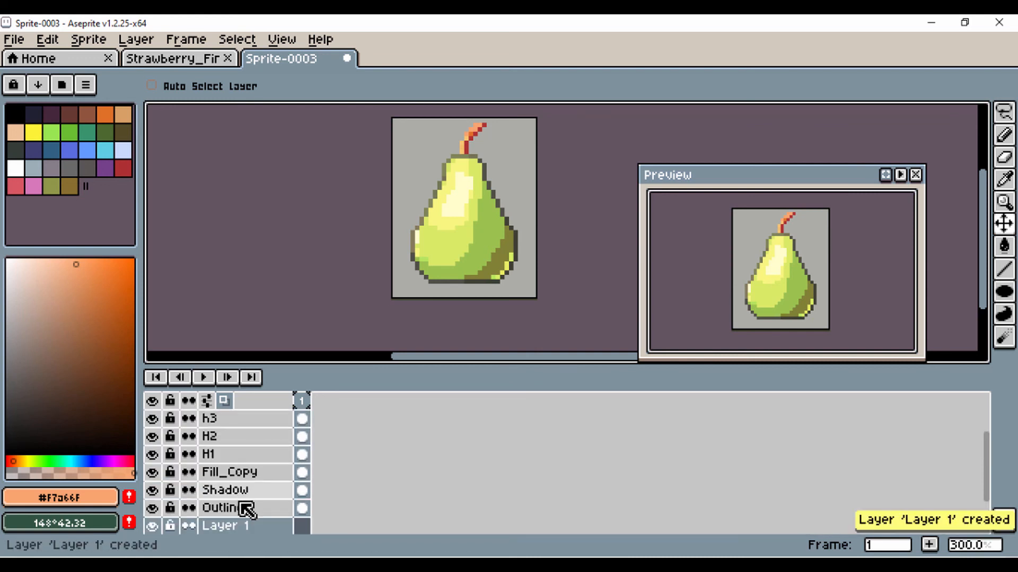
pyautogui.doubleClick(230, 528)
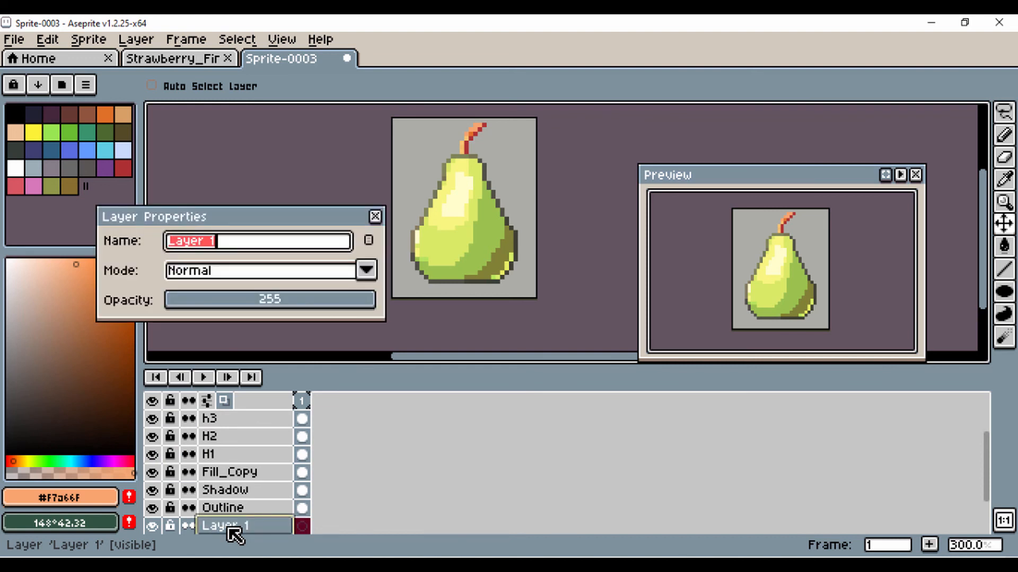
pyautogui.write('Bottom')
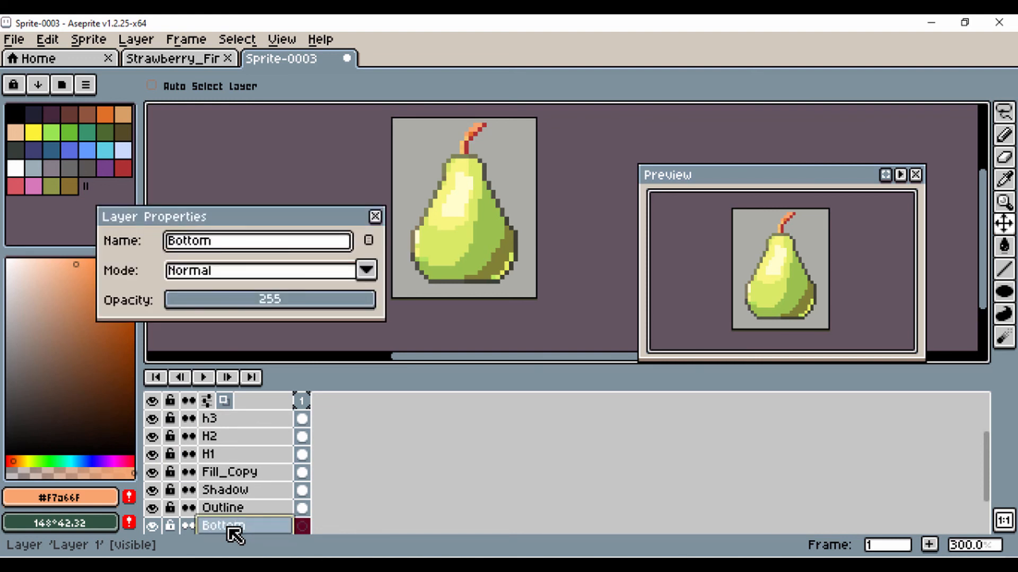
pyautogui.write('_Shadow')
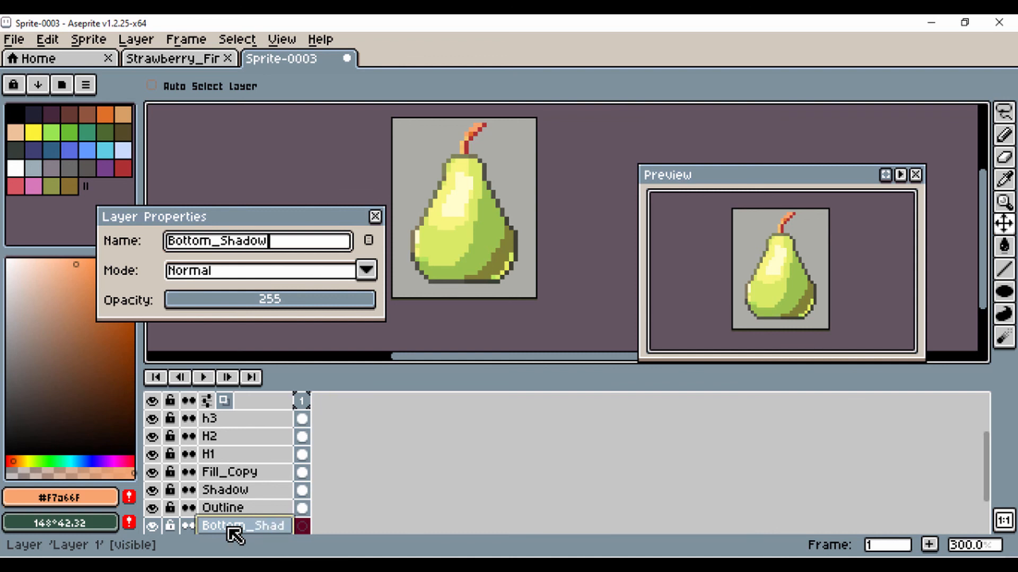
# Step: Draw a flat, dark brown filled ellipse on the Bottom_Shadow layer beneath the pear, extending past its right side
pyautogui.press('Return')
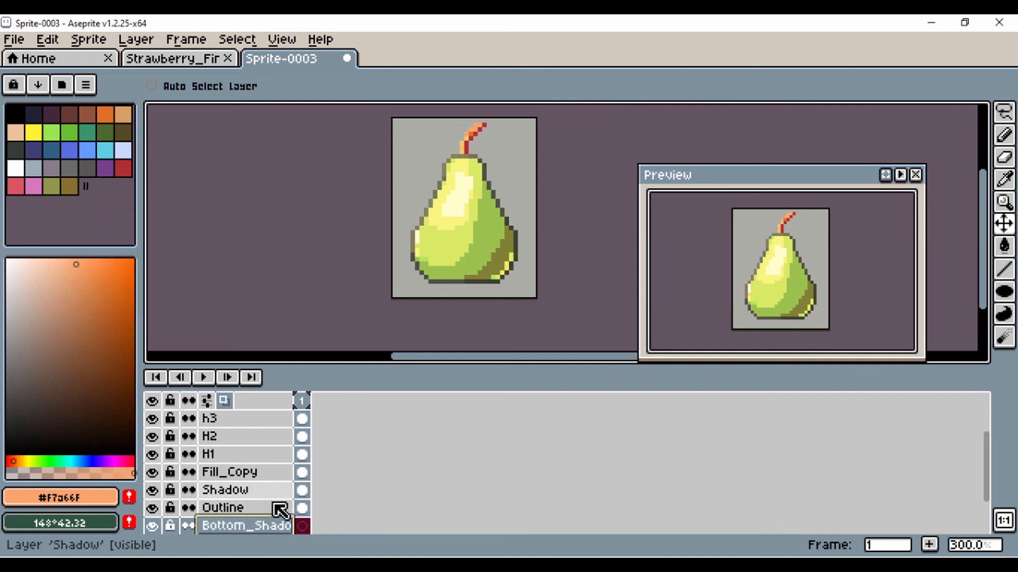
pyautogui.click(1003, 291)
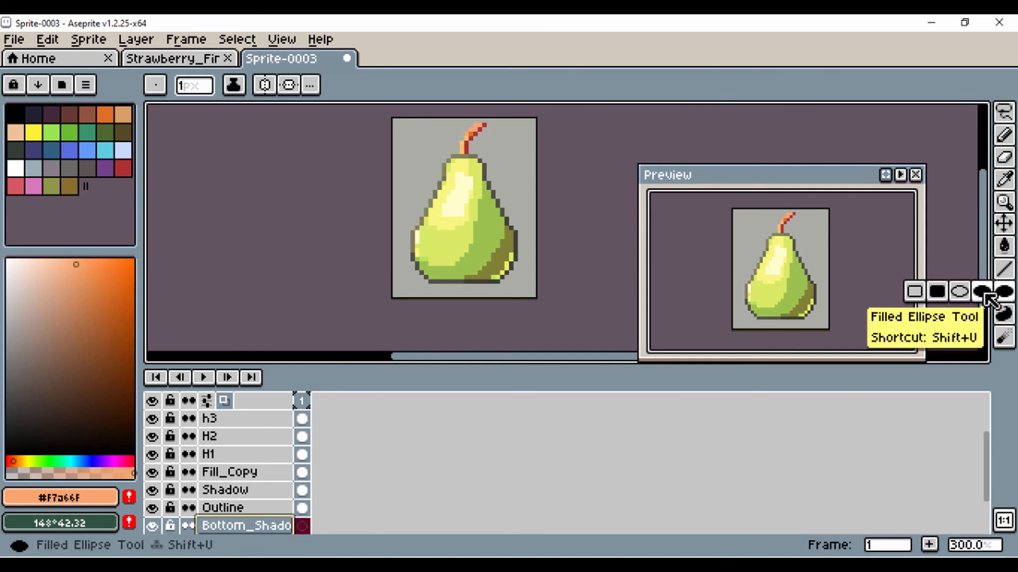
pyautogui.click(985, 295)
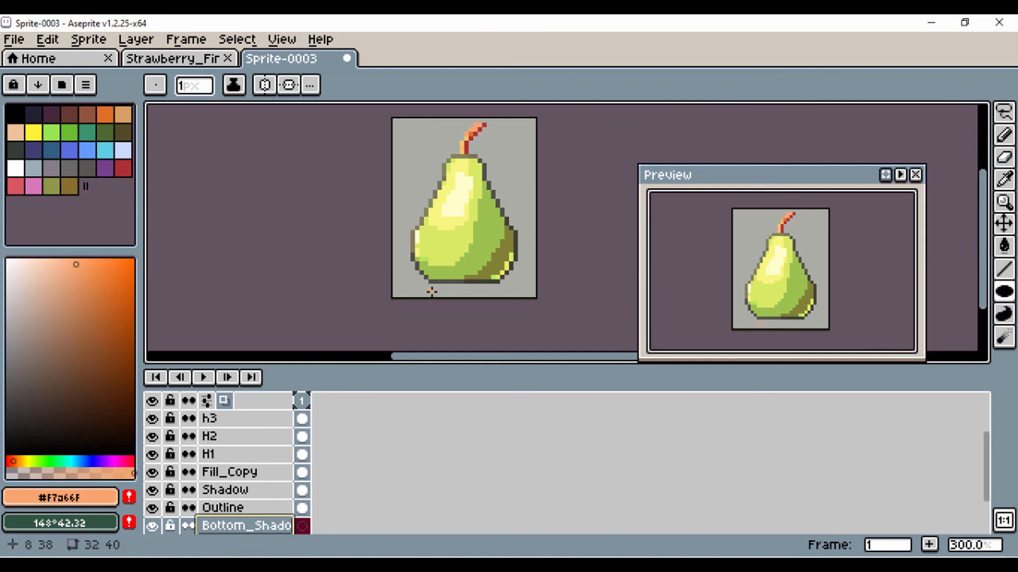
pyautogui.click(70, 404)
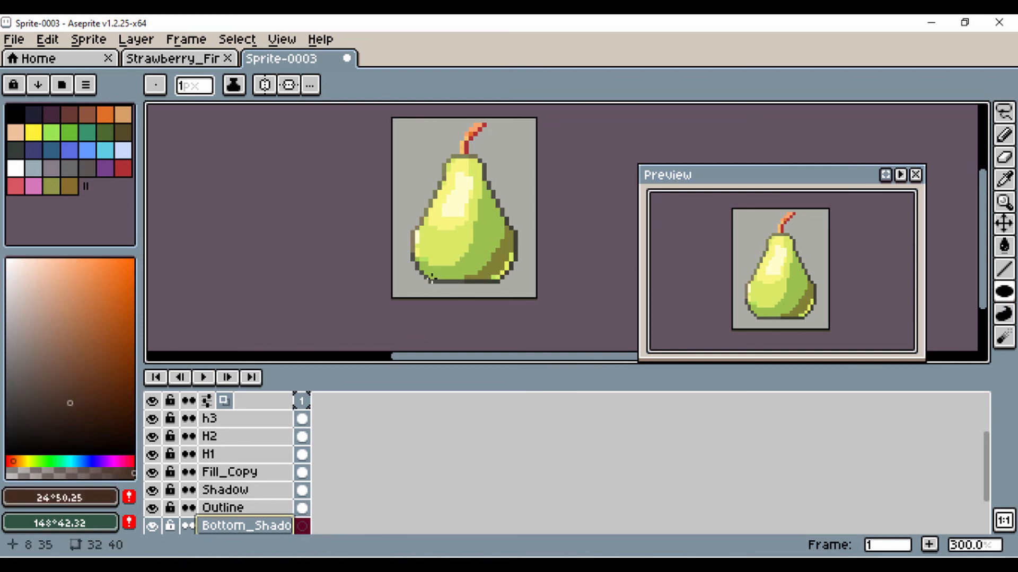
pyautogui.moveTo(431, 277); pyautogui.dragTo(530, 292)
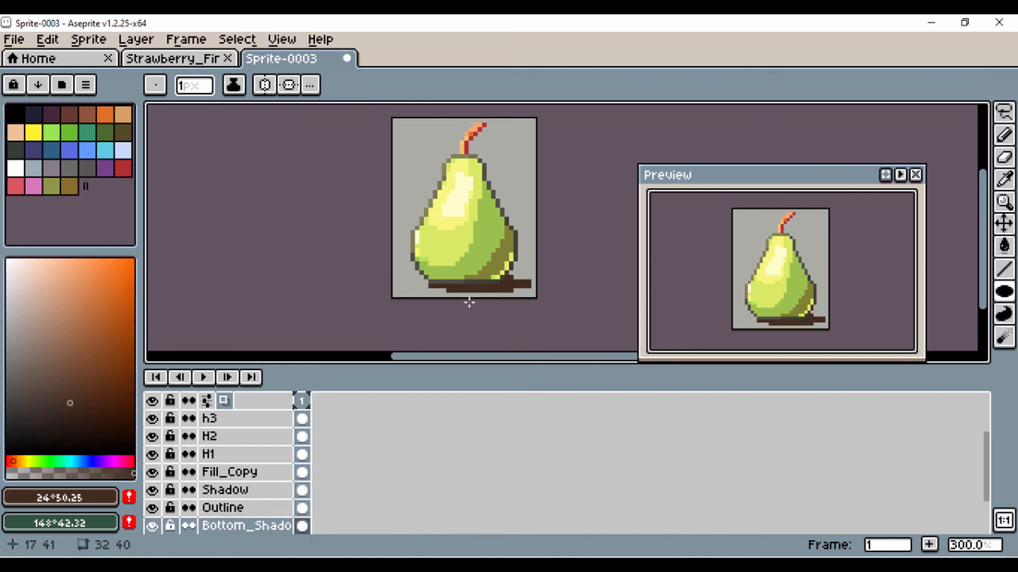
# Step: Set the Bottom_Shadow layer's opacity to 93, keeping the Normal blend mode
pyautogui.doubleClick(217, 526)
pyautogui.click(222, 306)
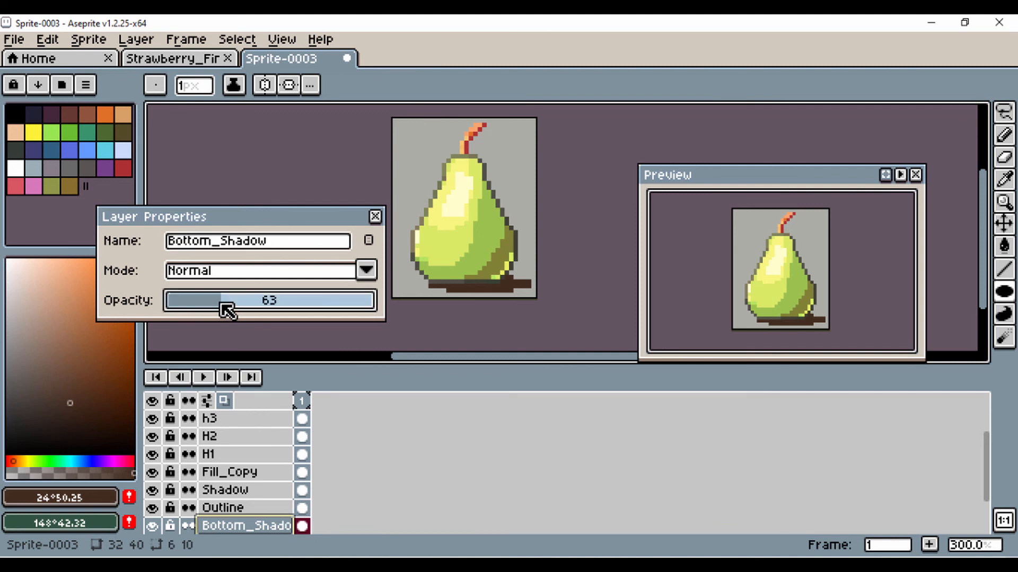
pyautogui.moveTo(227, 310); pyautogui.dragTo(251, 314)
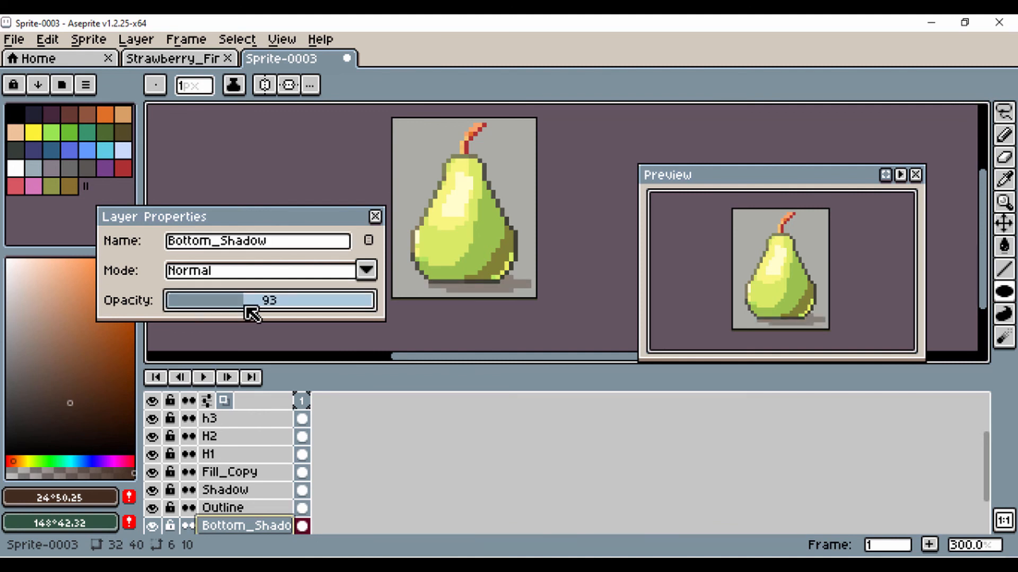
pyautogui.click(375, 217)
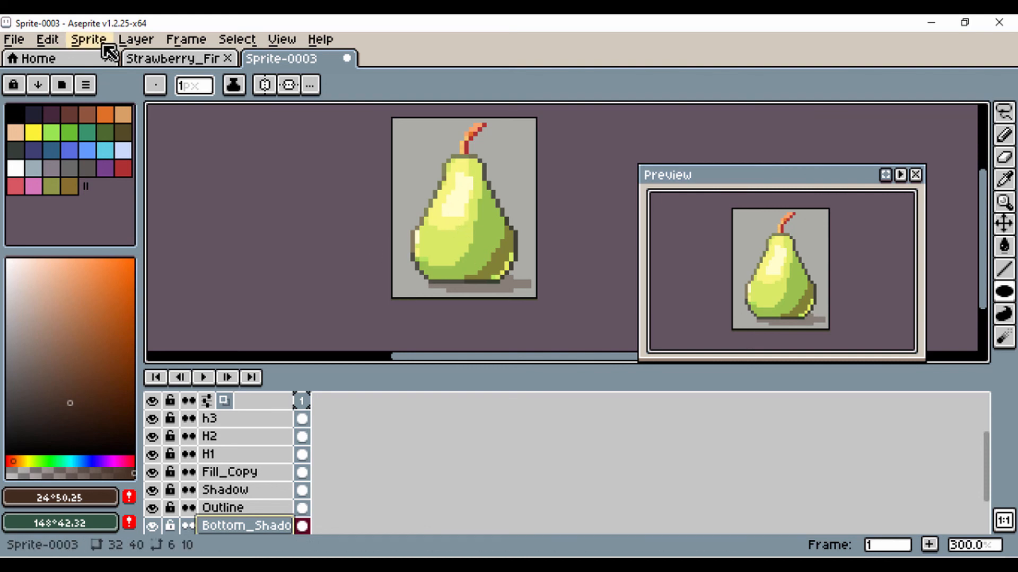
# Step: Save the sprite as Pear in the Chapter 2 Practice Projects folder
pyautogui.click(13, 39)
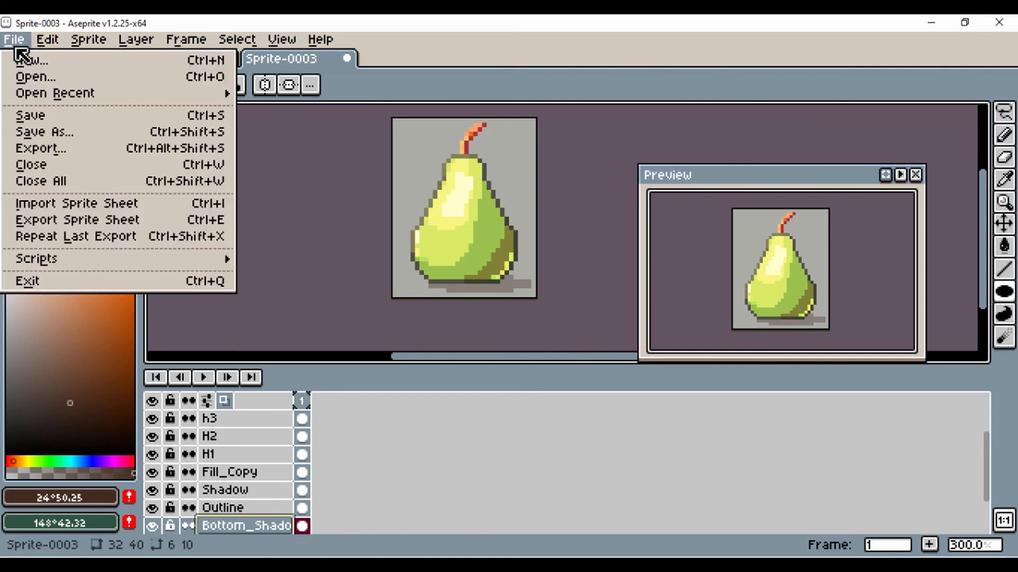
pyautogui.click(44, 122)
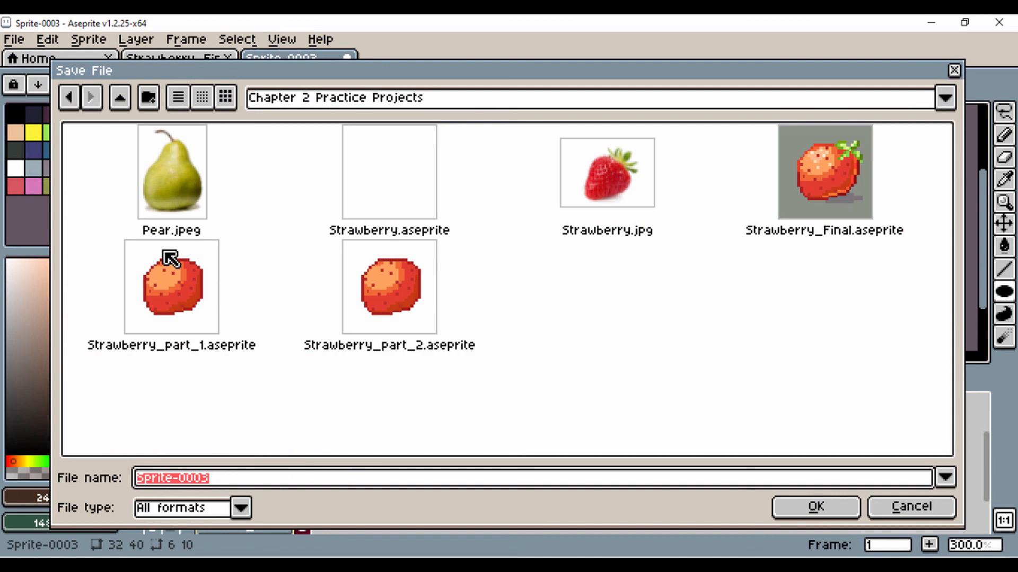
pyautogui.write('Pear')
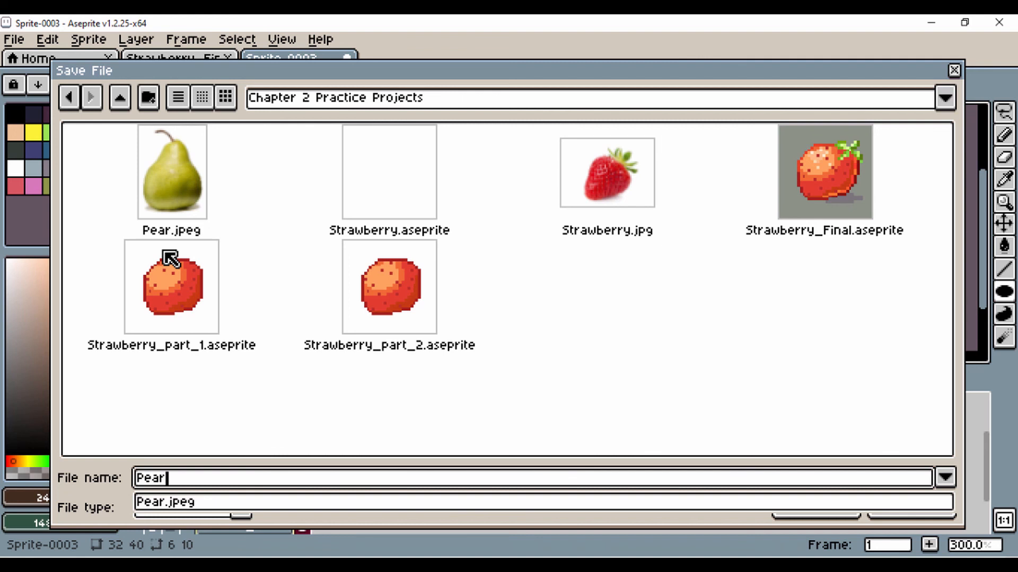
pyautogui.press('Return')
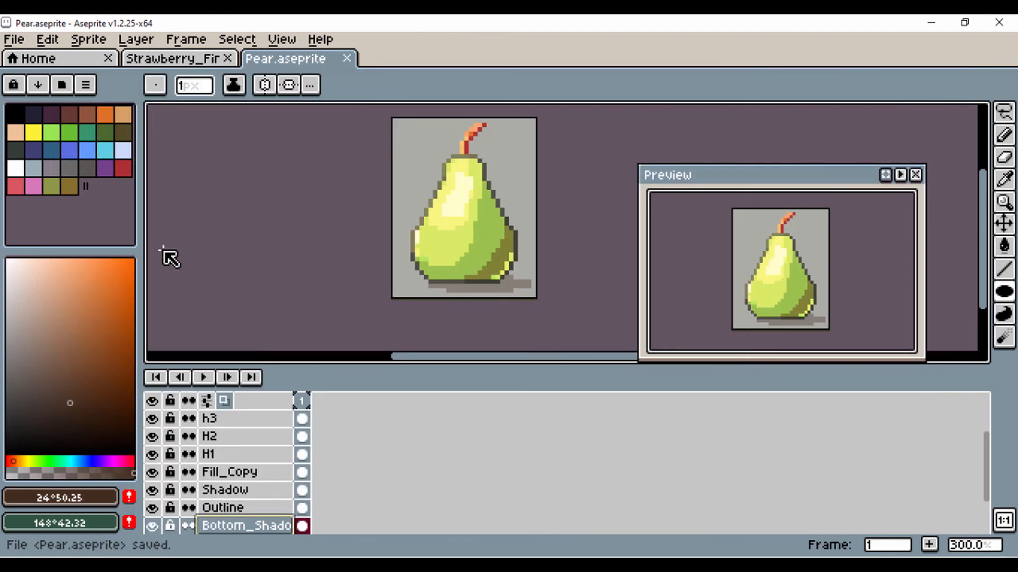
pyautogui.moveTo(477, 193); pyautogui.dragTo(508, 213)
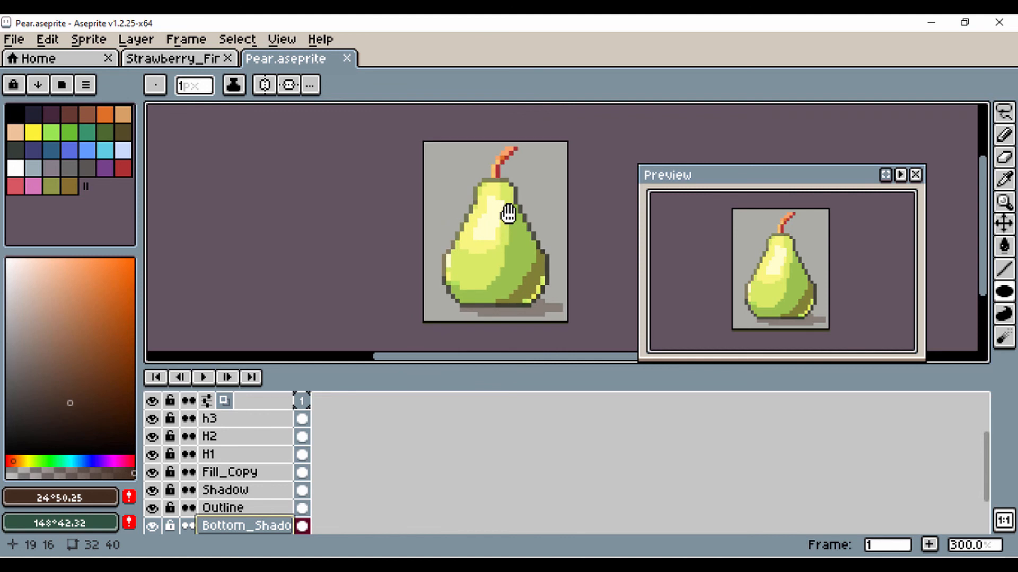